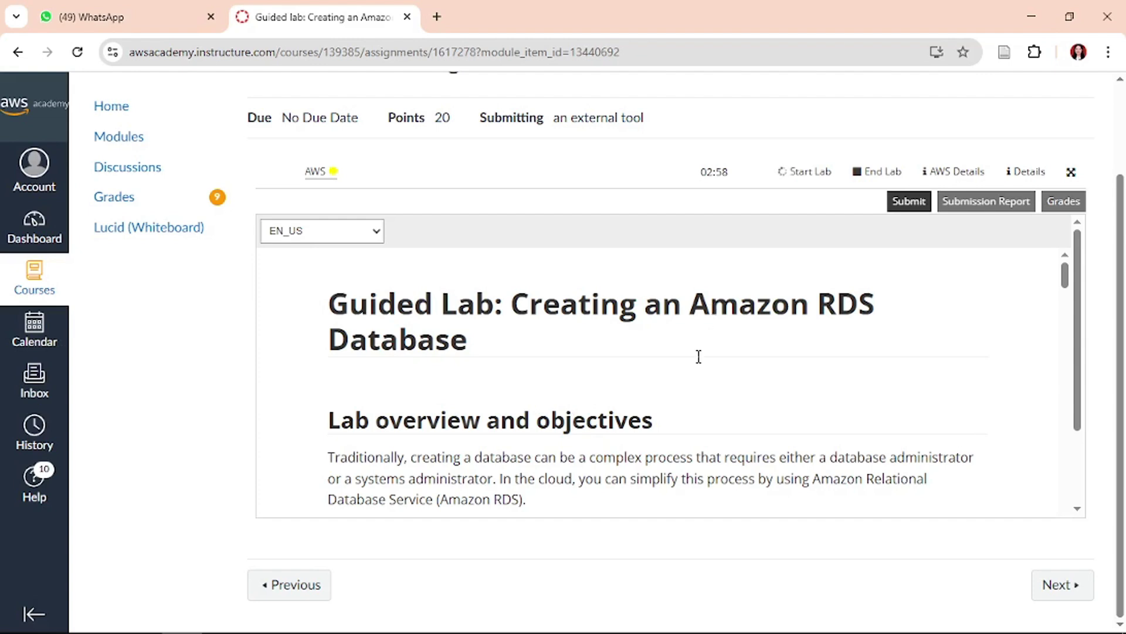
- Read the 'Creating an Amazon RDS Database' lab overview and objectives while the AWS environment starts
scroll(698, 356, "down", 1)
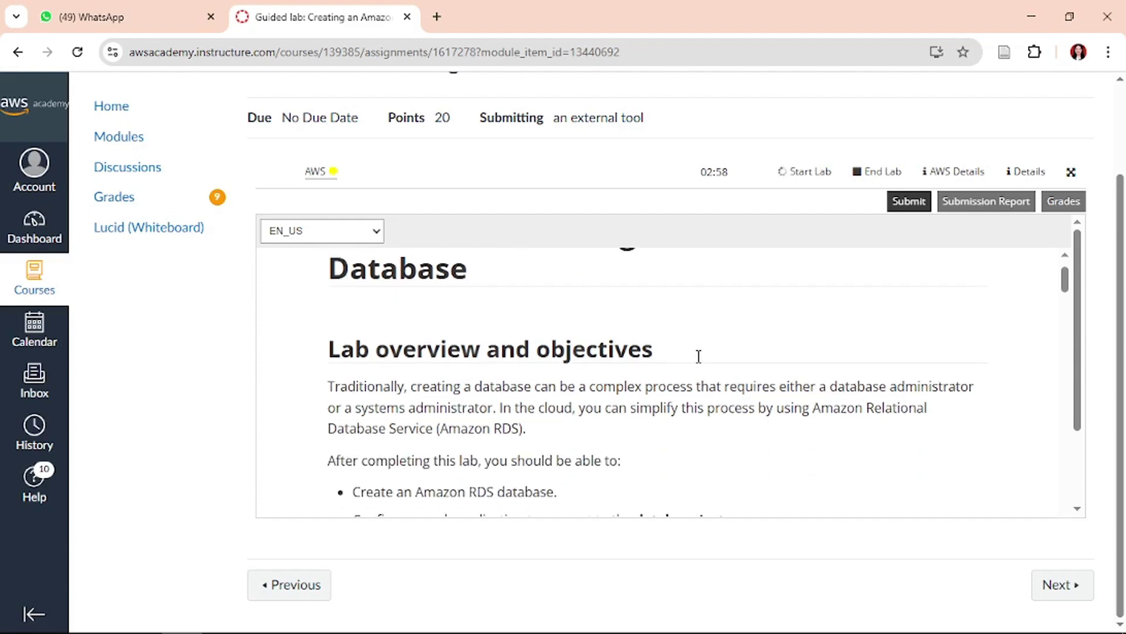
scroll(698, 356, "up", 1)
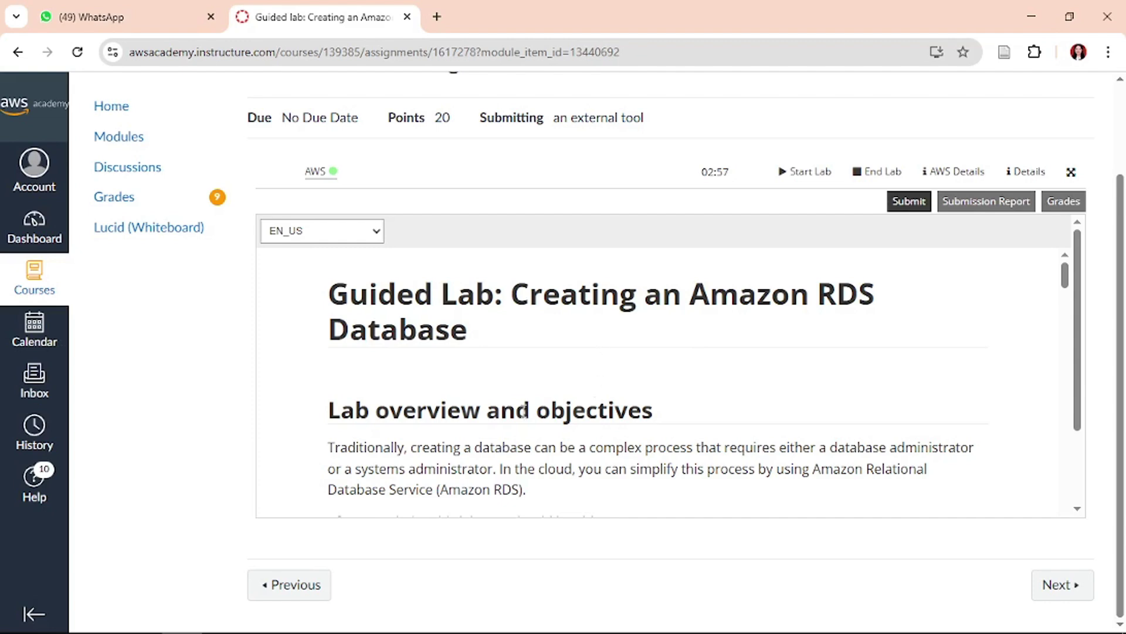
scroll(482, 392, "up", 1)
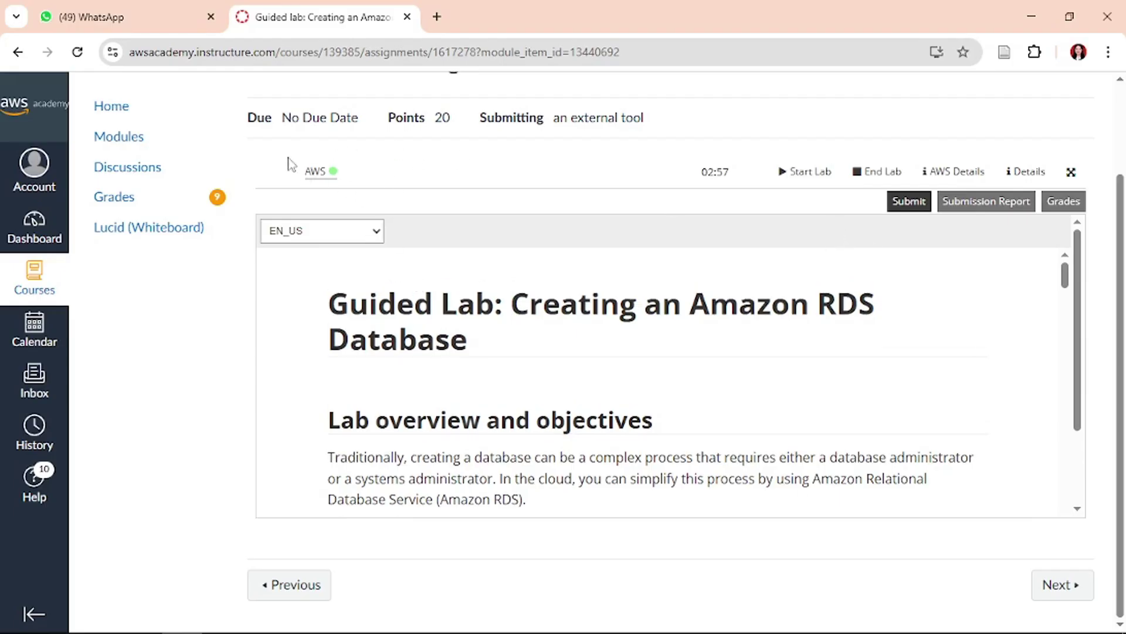
- Launch the AWS Management Console in a new tab and read Task 1's RDS database steps
left_click(315, 171)
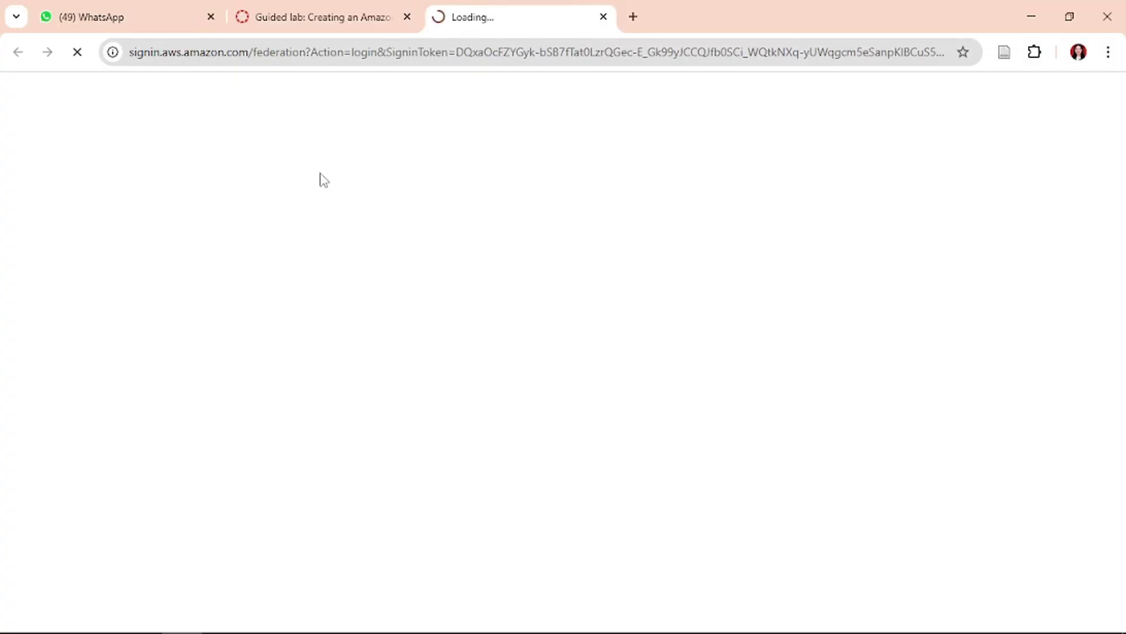
left_click(326, 15)
scroll(535, 465, "down", 20)
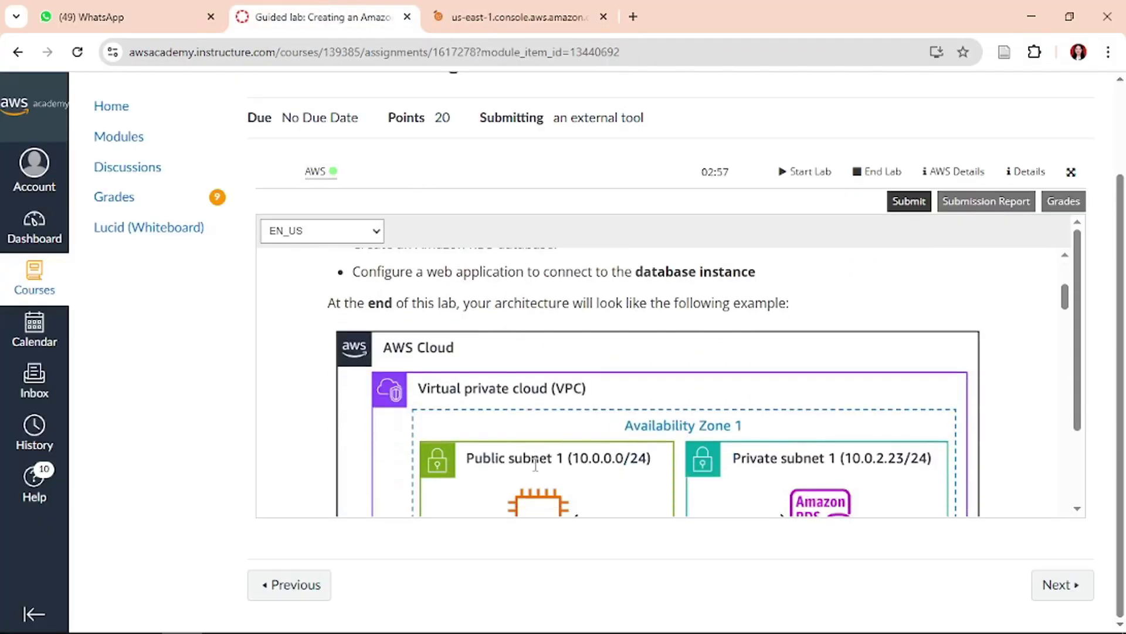
scroll(535, 465, "down", 10)
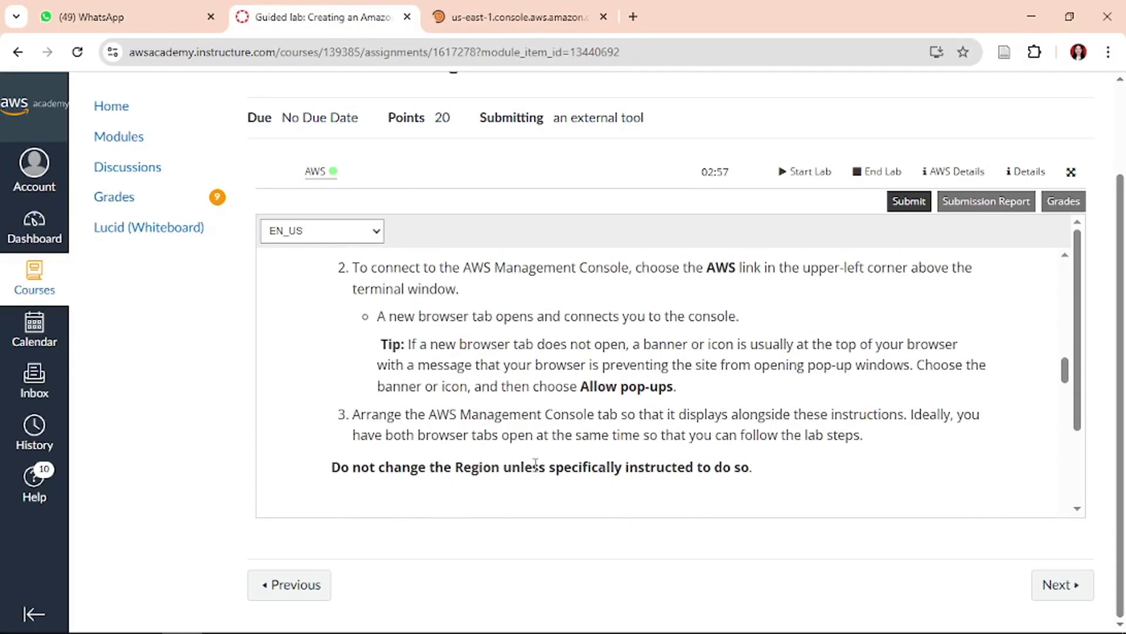
scroll(566, 469, "up", 3)
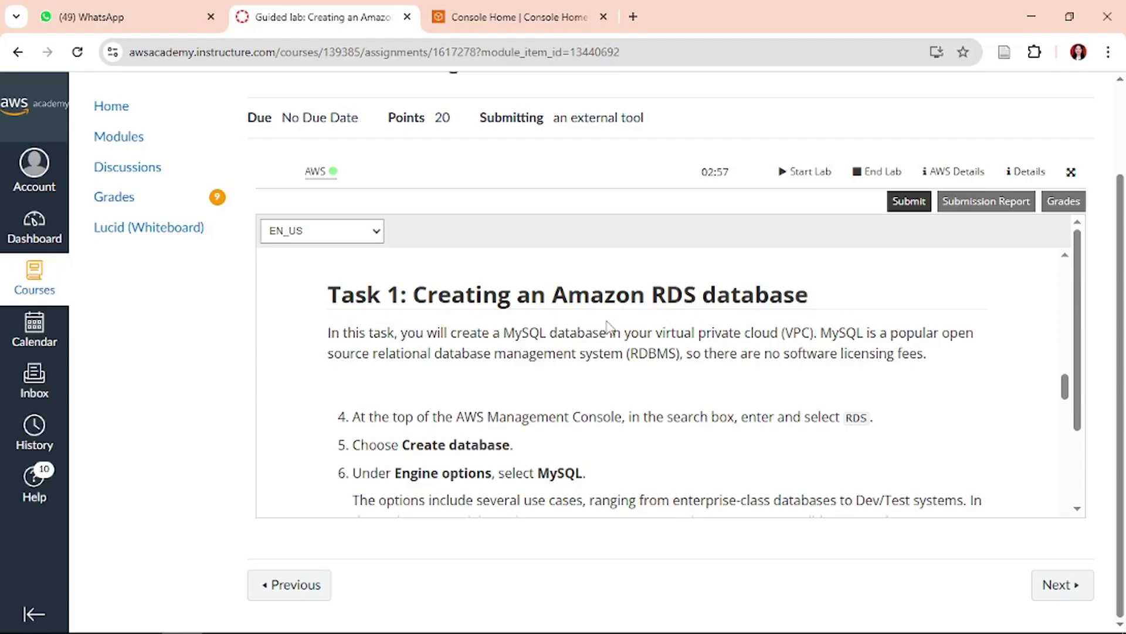
scroll(608, 326, "down", 5)
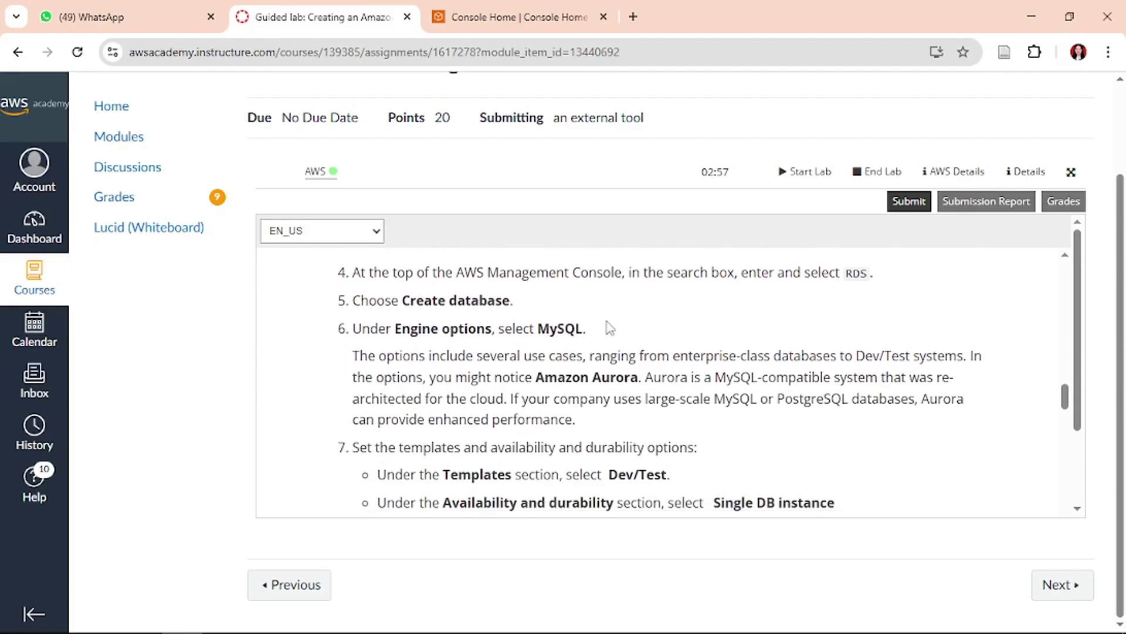
scroll(608, 326, "down", 3)
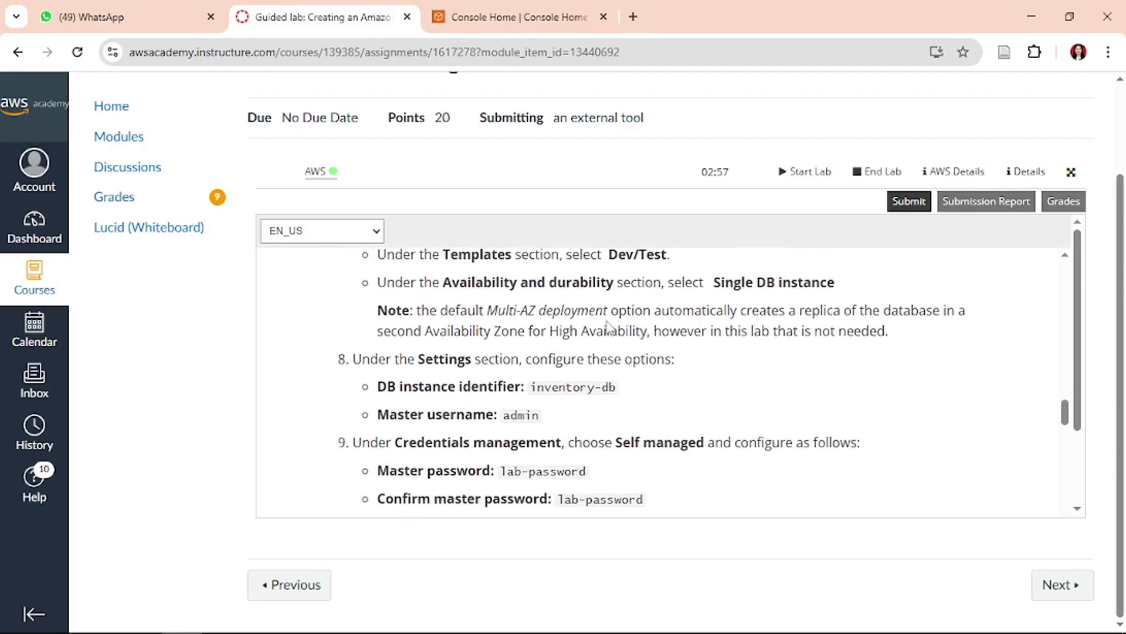
scroll(609, 326, "down", 6)
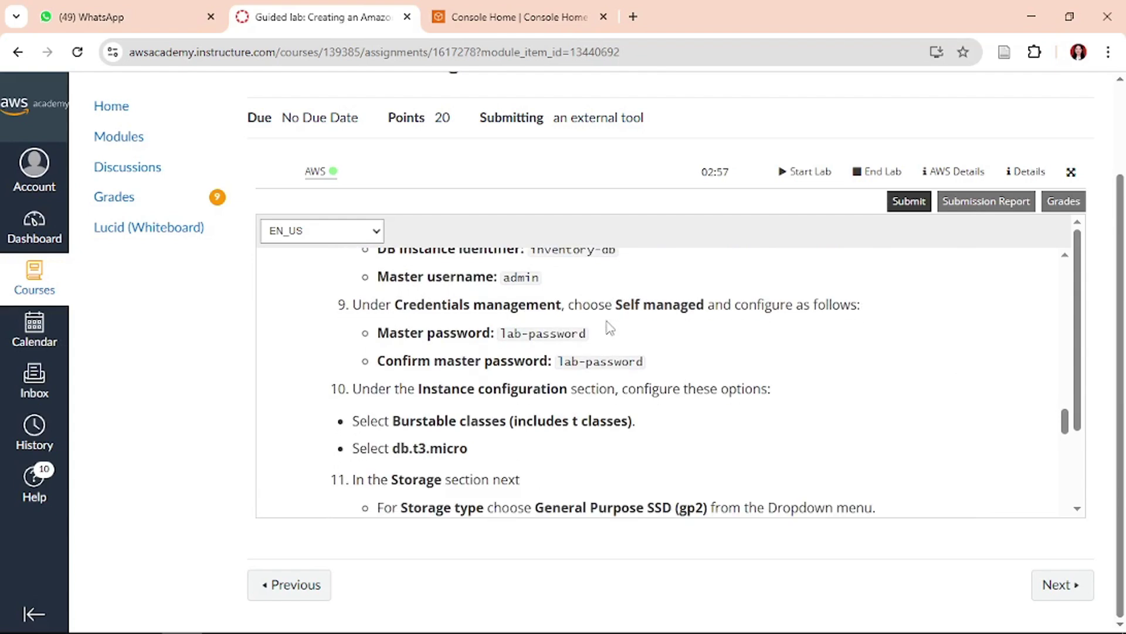
scroll(611, 327, "up", 8)
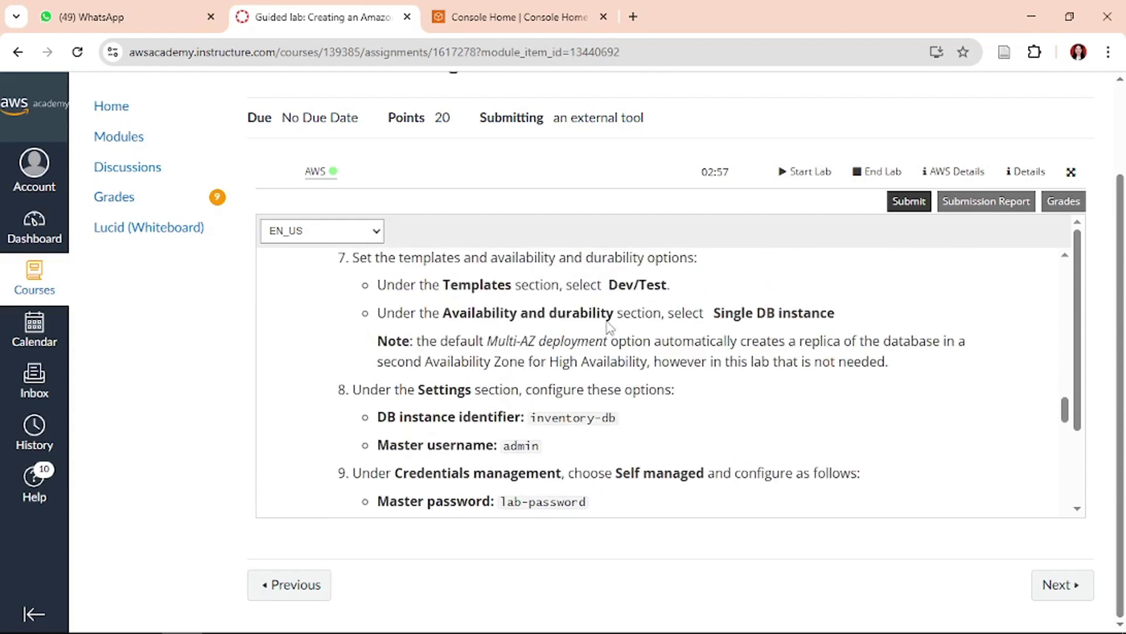
scroll(610, 327, "up", 3)
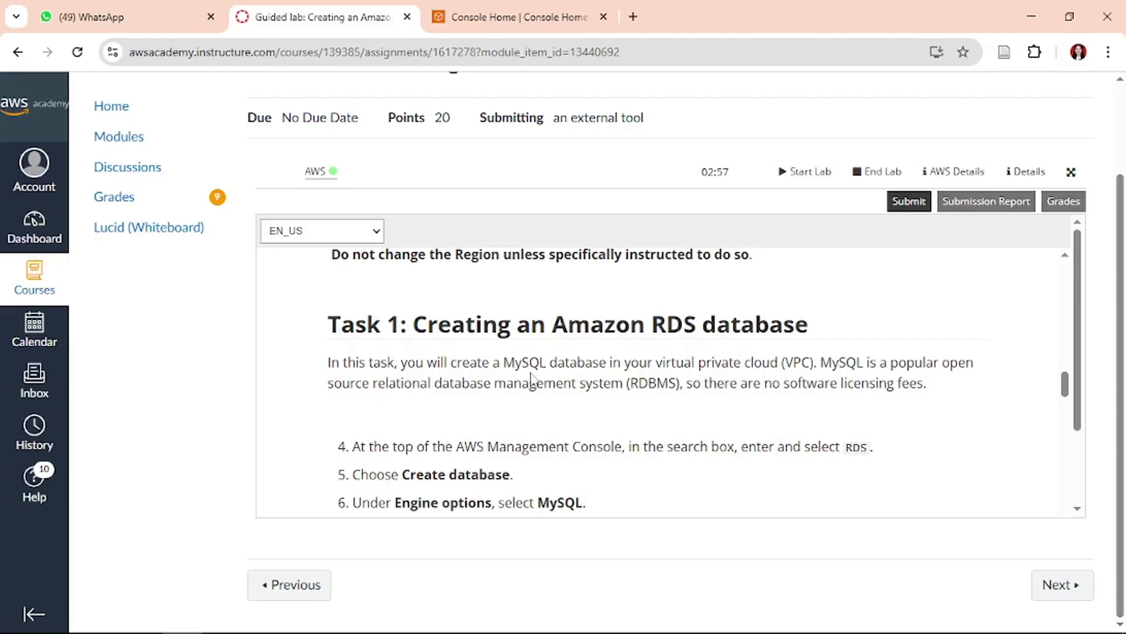
left_click(530, 10)
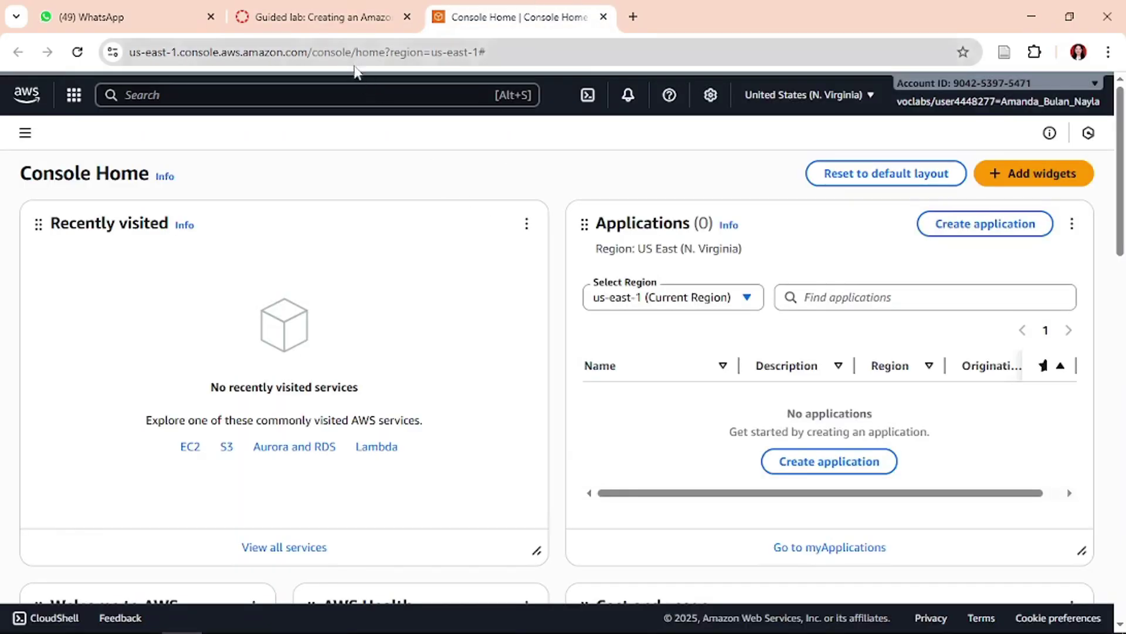
- Search the console for 'rds' and open the Aurora and RDS service
left_click(361, 93)
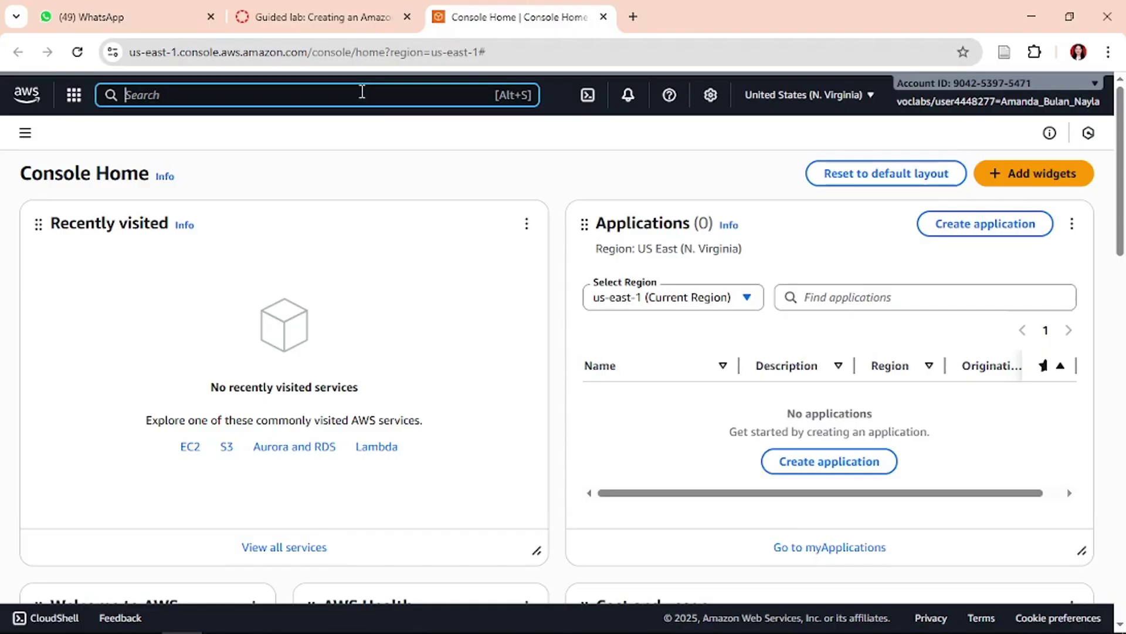
left_click(368, 12)
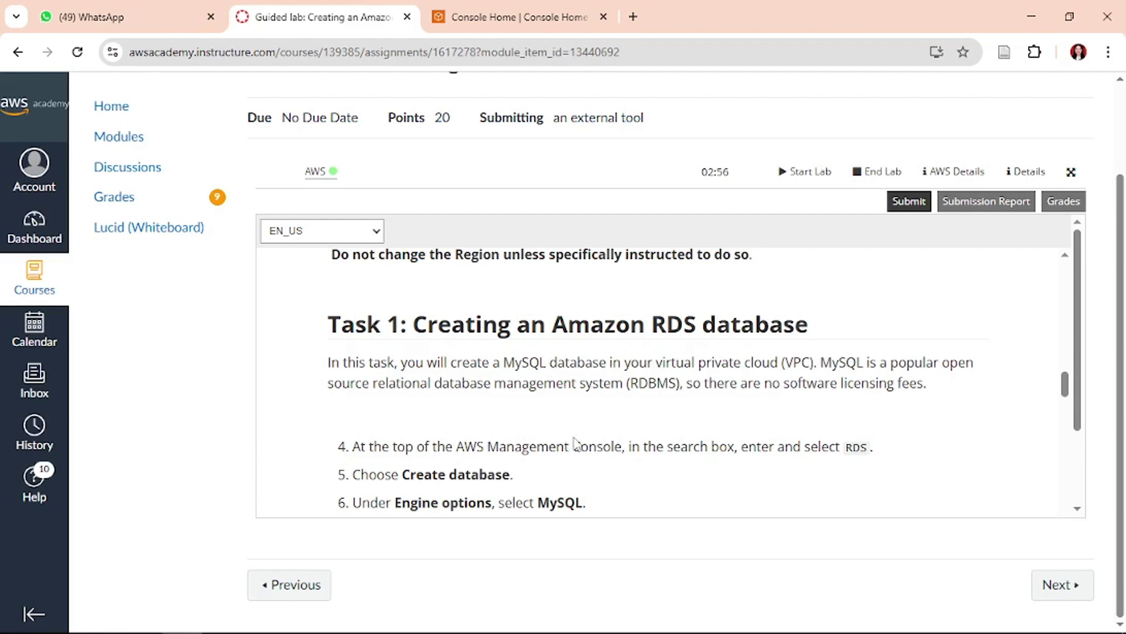
scroll(575, 443, "down", 1)
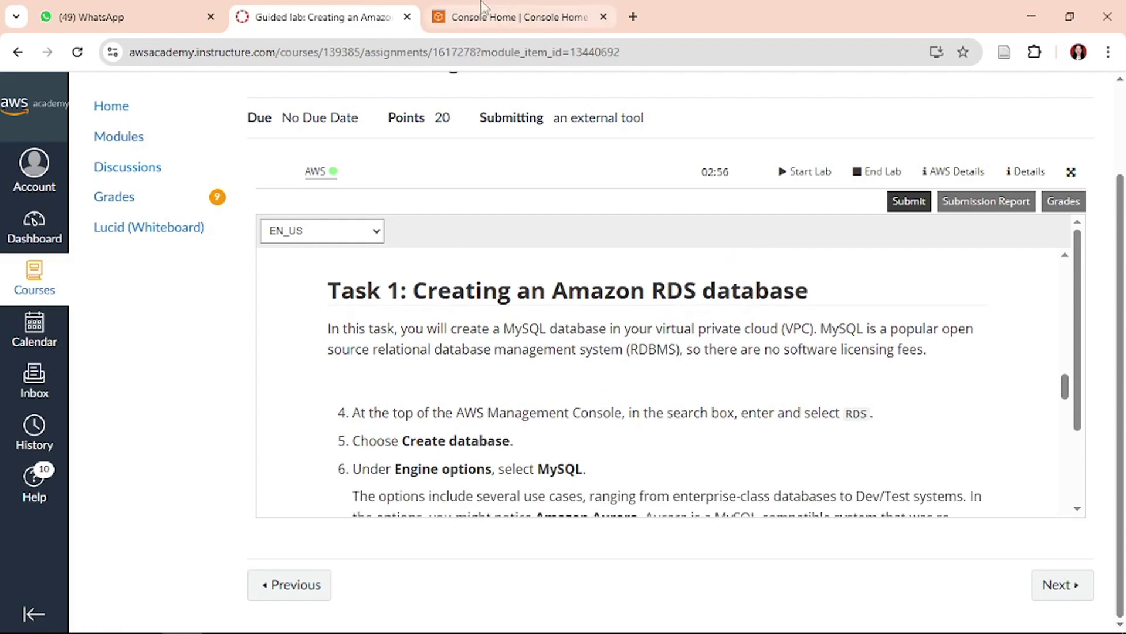
left_click(517, 17)
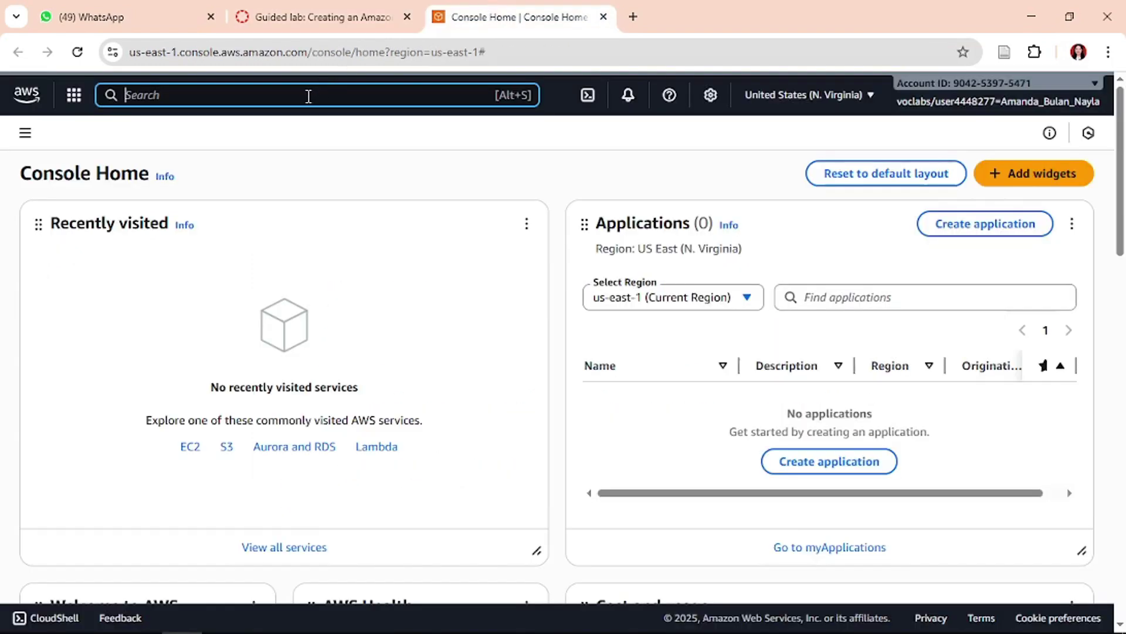
type("rds")
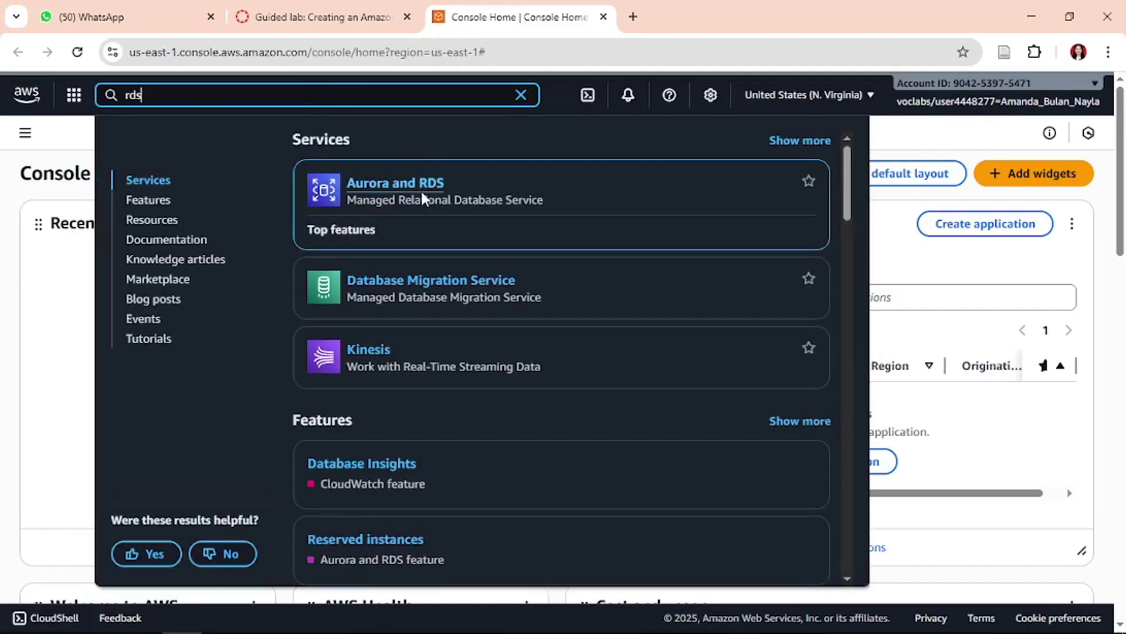
left_click(409, 188)
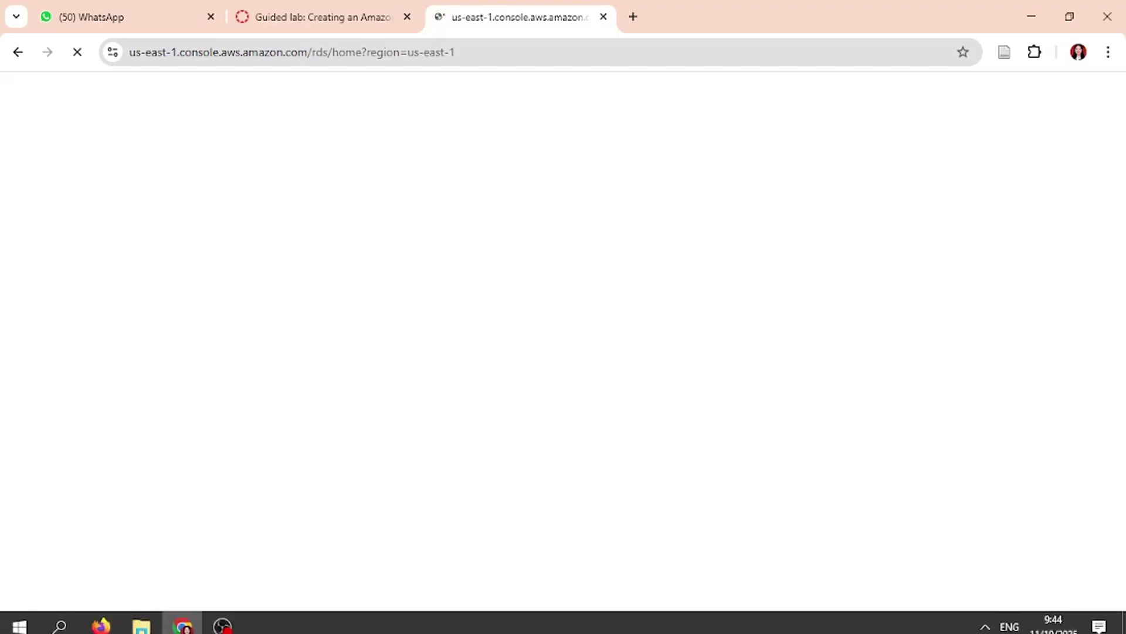
left_click(141, 623)
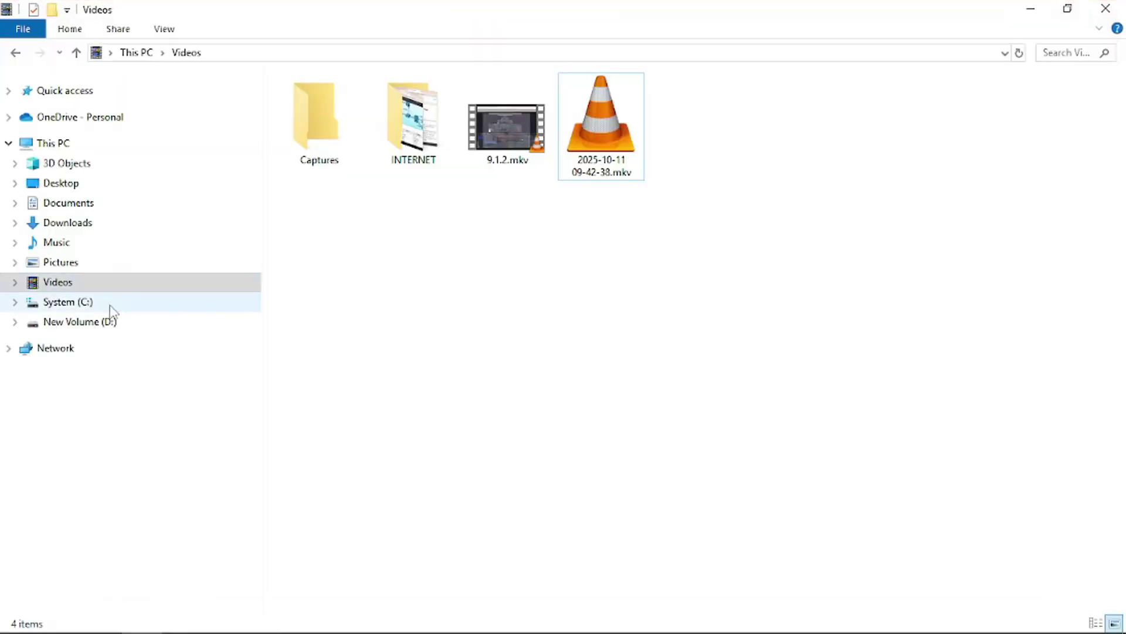
- Launch Microsoft Word 2010 from Windows search and minimise the Videos folder window
mouse_move(88, 627)
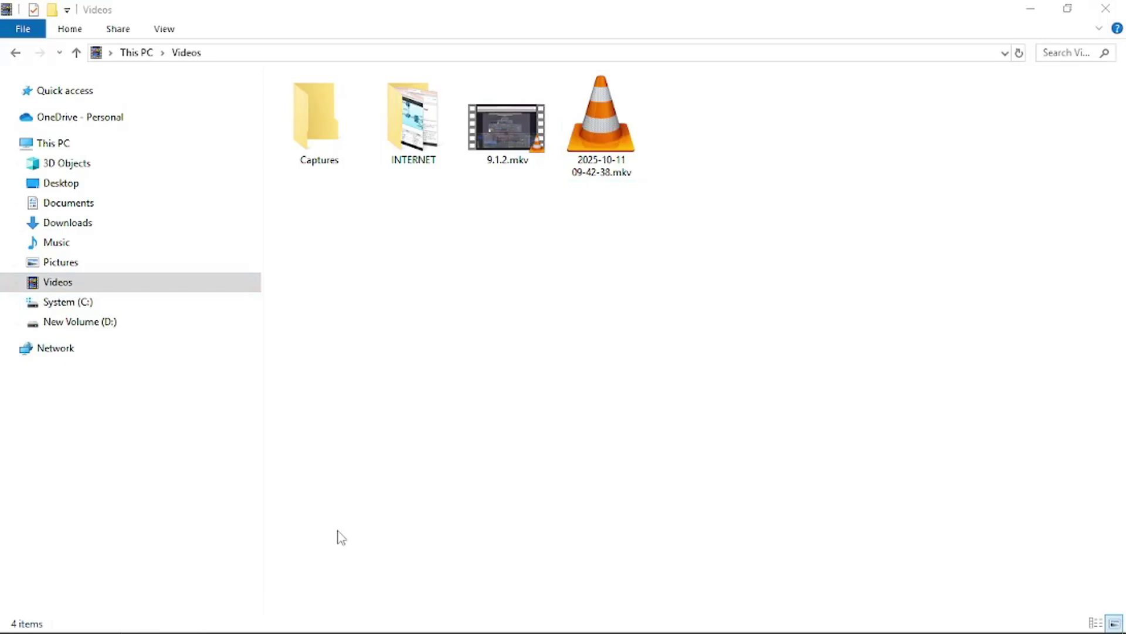
key("super+s")
type("word")
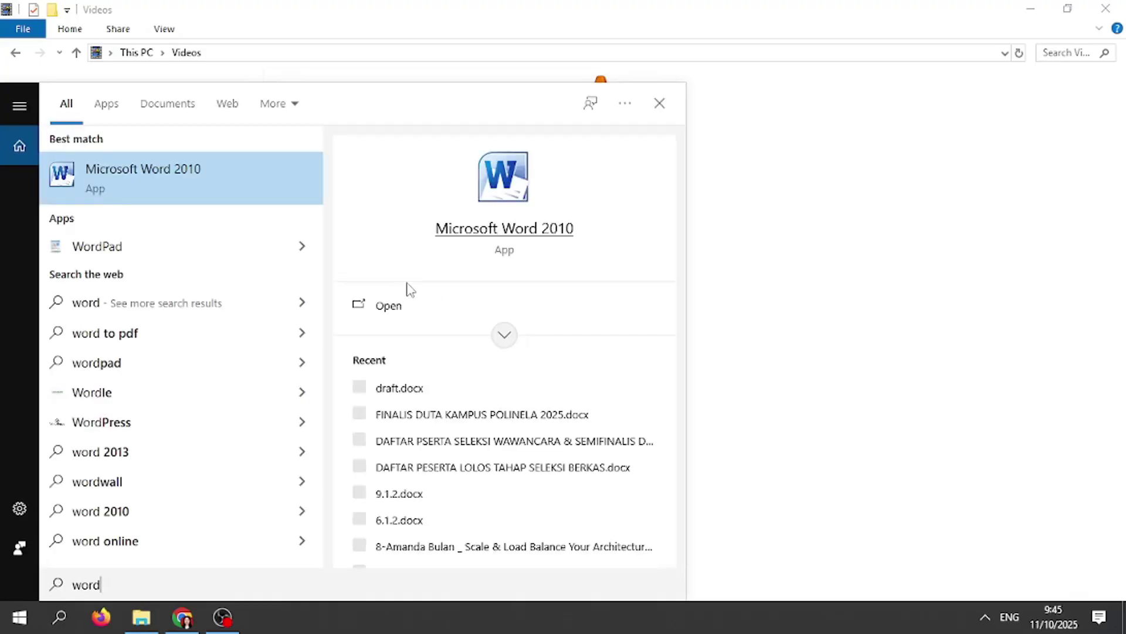
left_click(385, 306)
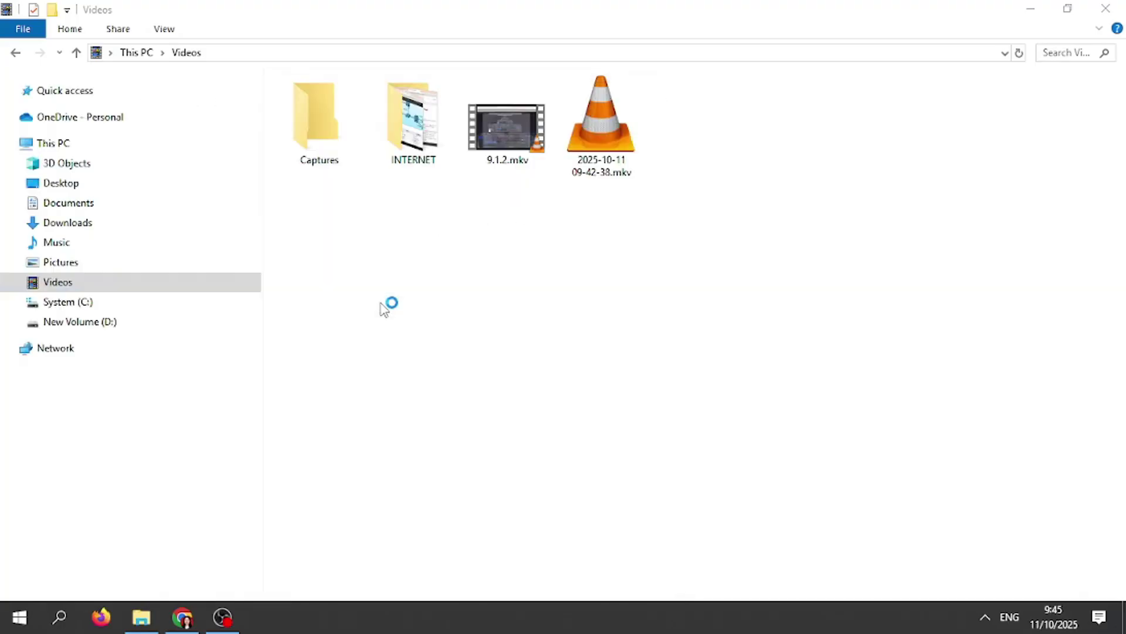
left_click(1031, 9)
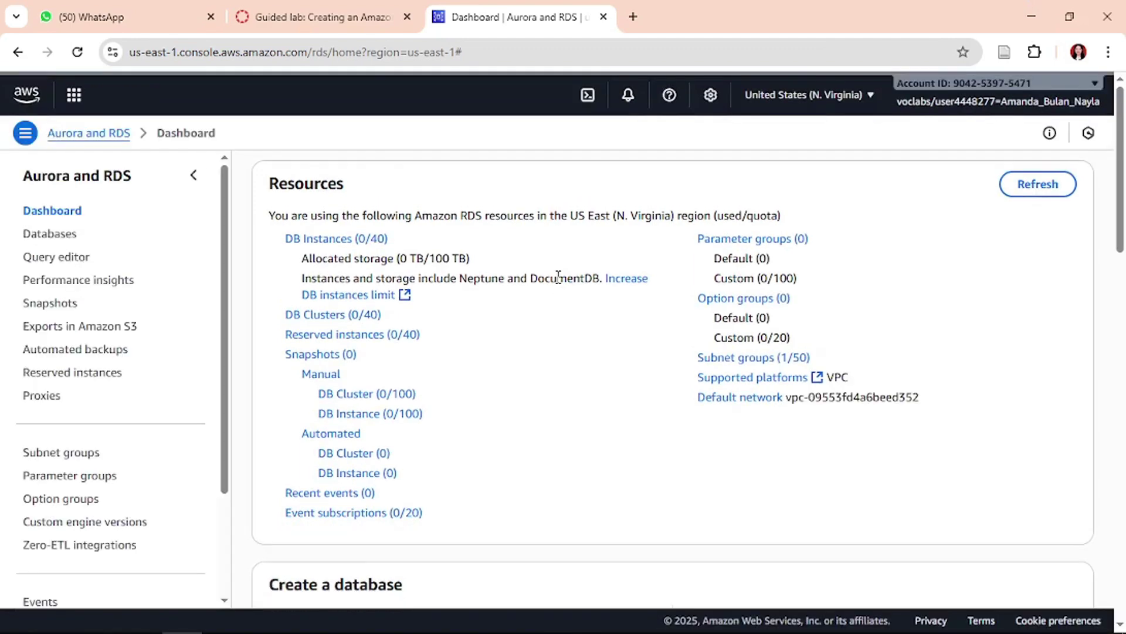
- Go to the empty RDS Databases list and start creating a new database
left_click(51, 237)
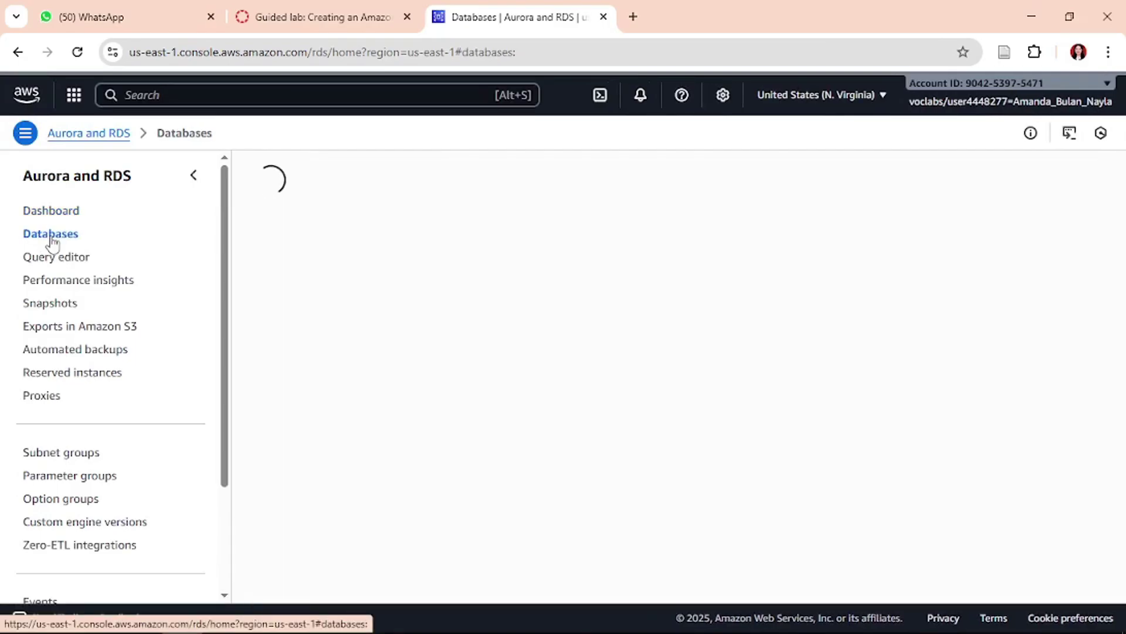
left_click(277, 8)
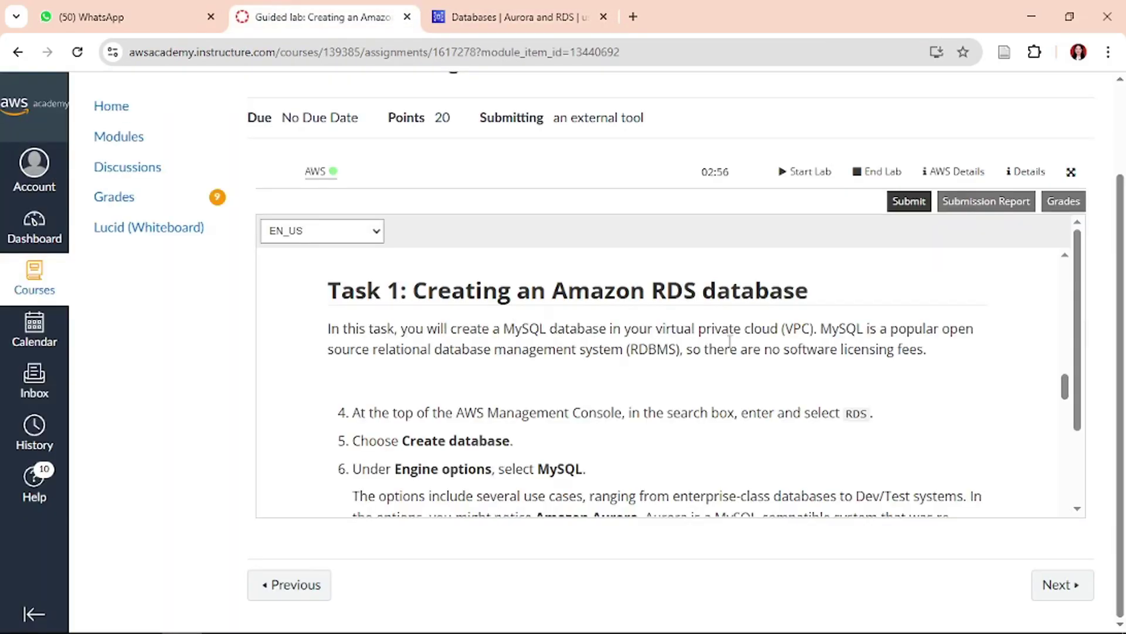
scroll(730, 340, "down", 1)
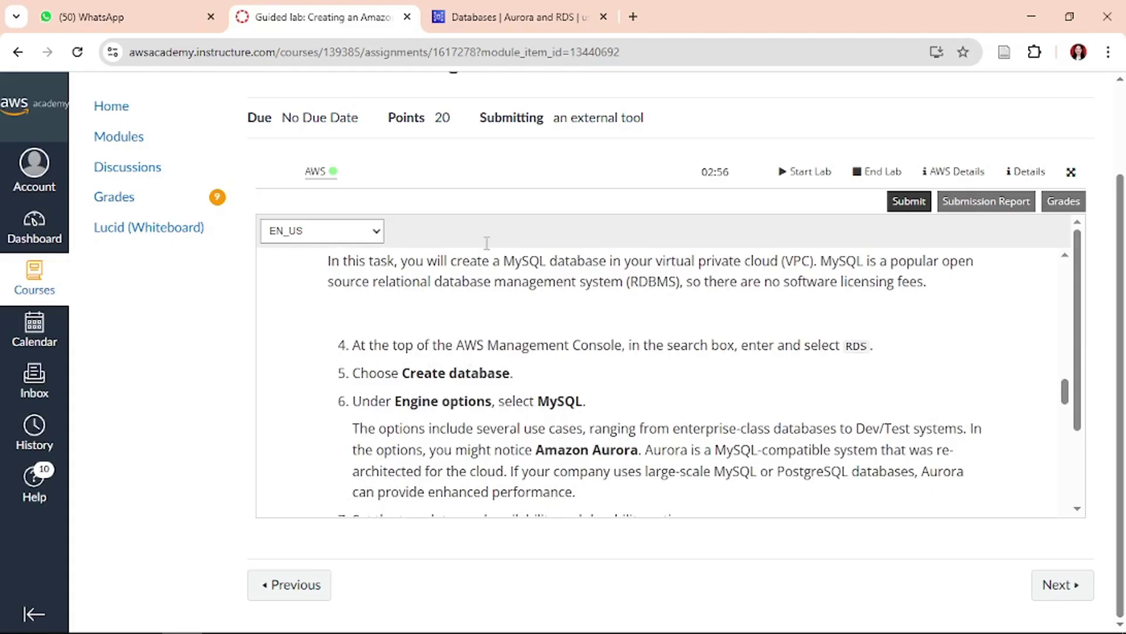
left_click(594, 16)
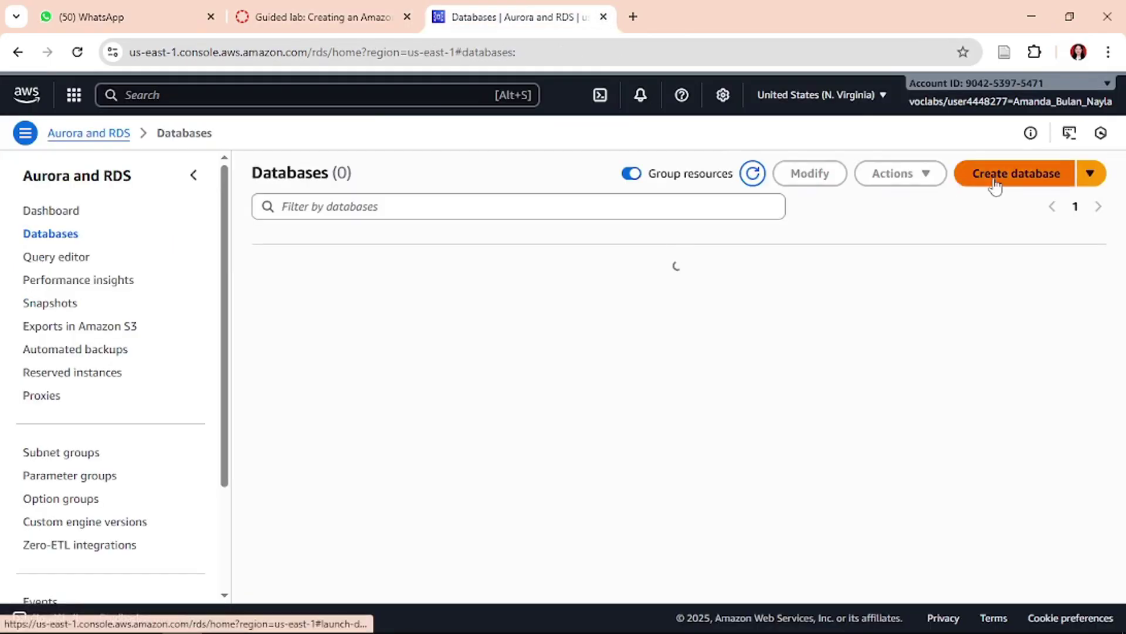
left_click(995, 174)
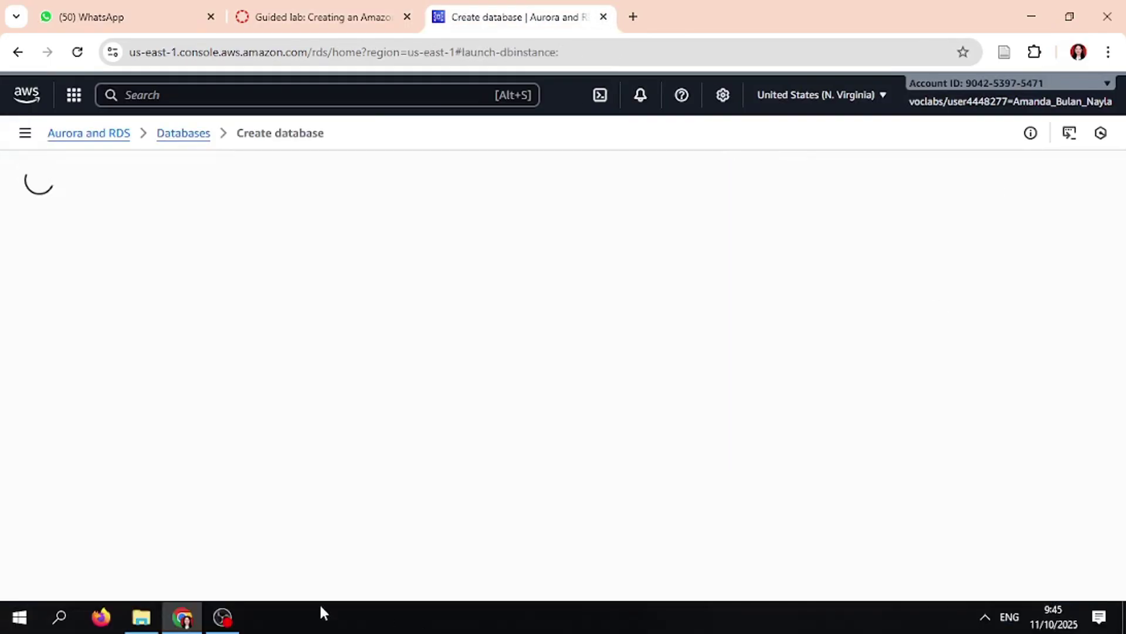
left_click(59, 615)
- Close Word's extra Document3 and Document2, keeping Document1 shown at whole-page zoom
type("word")
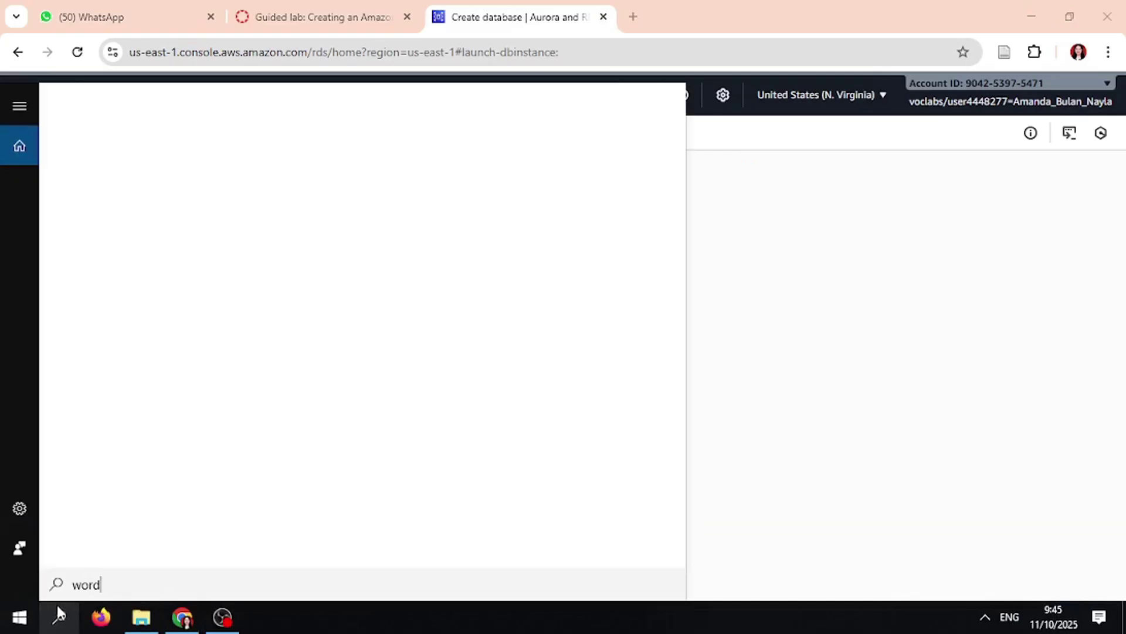
key("Escape")
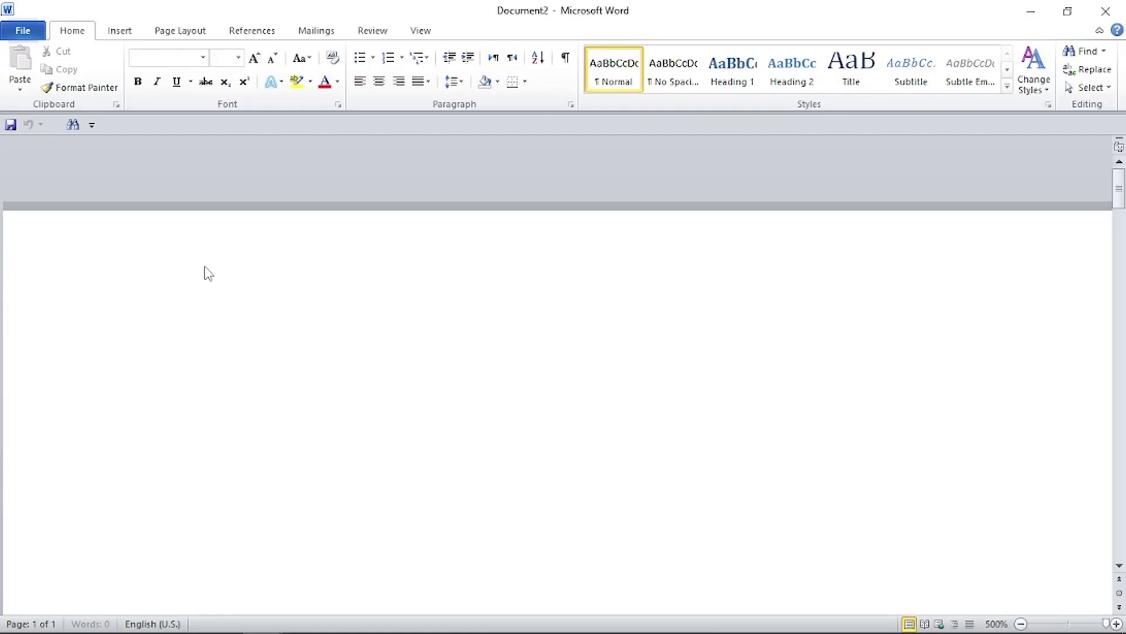
mouse_move(384, 631)
left_click(262, 616)
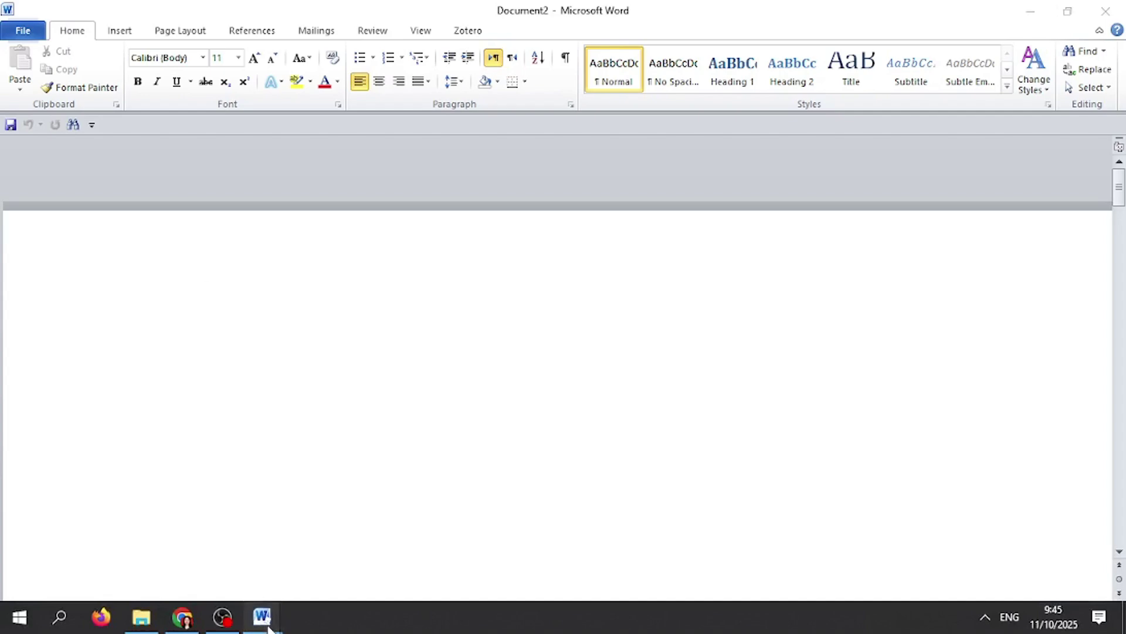
left_click(339, 494)
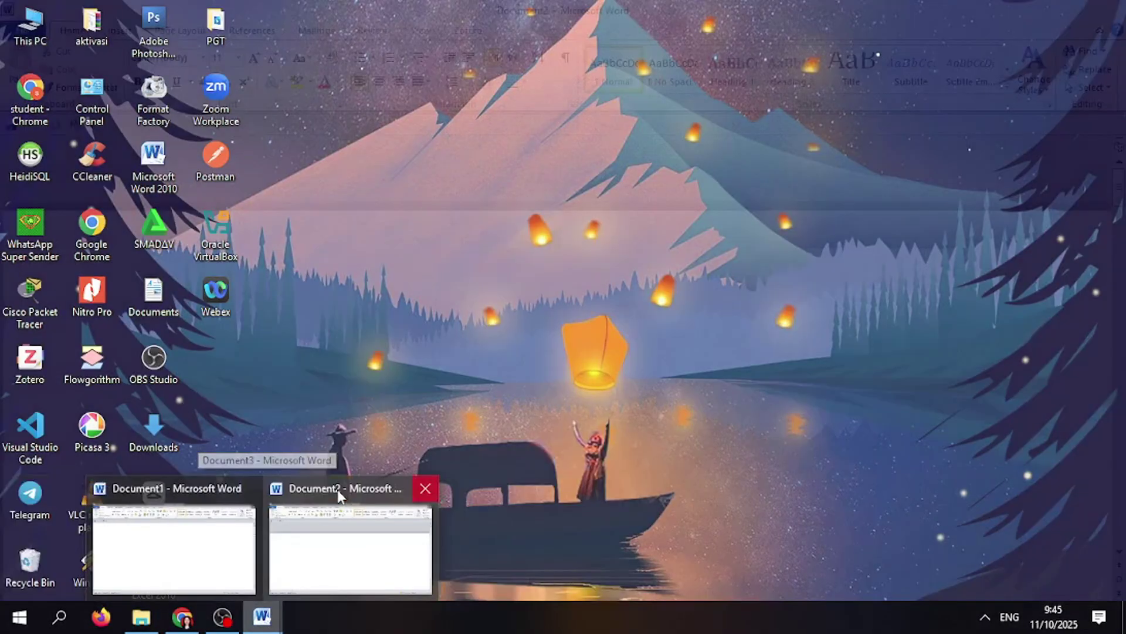
left_click(423, 490)
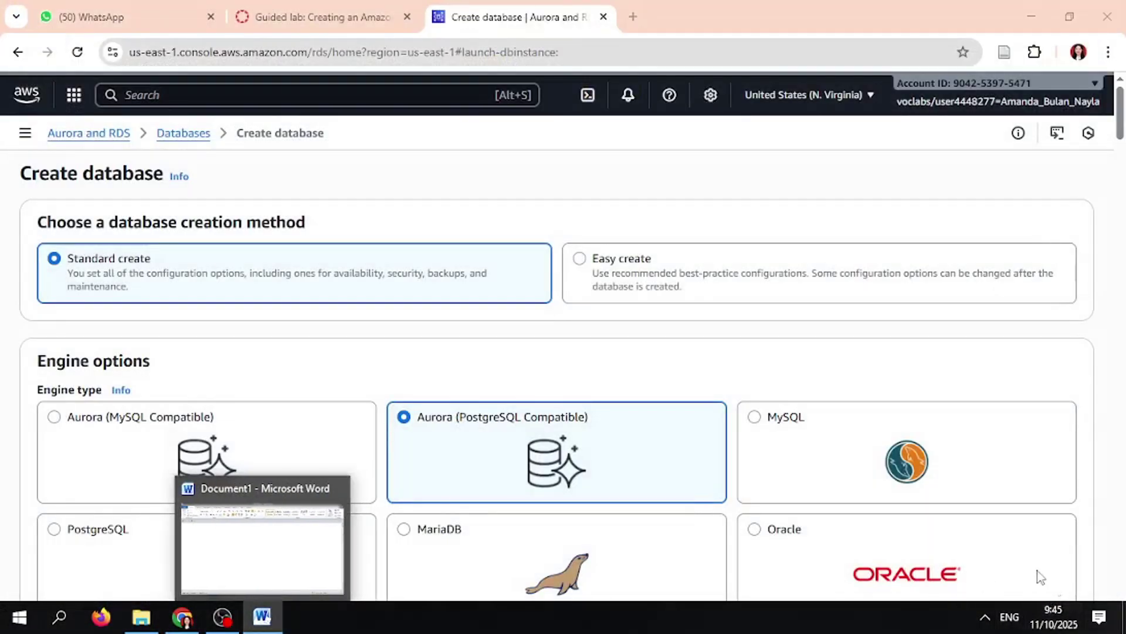
left_click(293, 578)
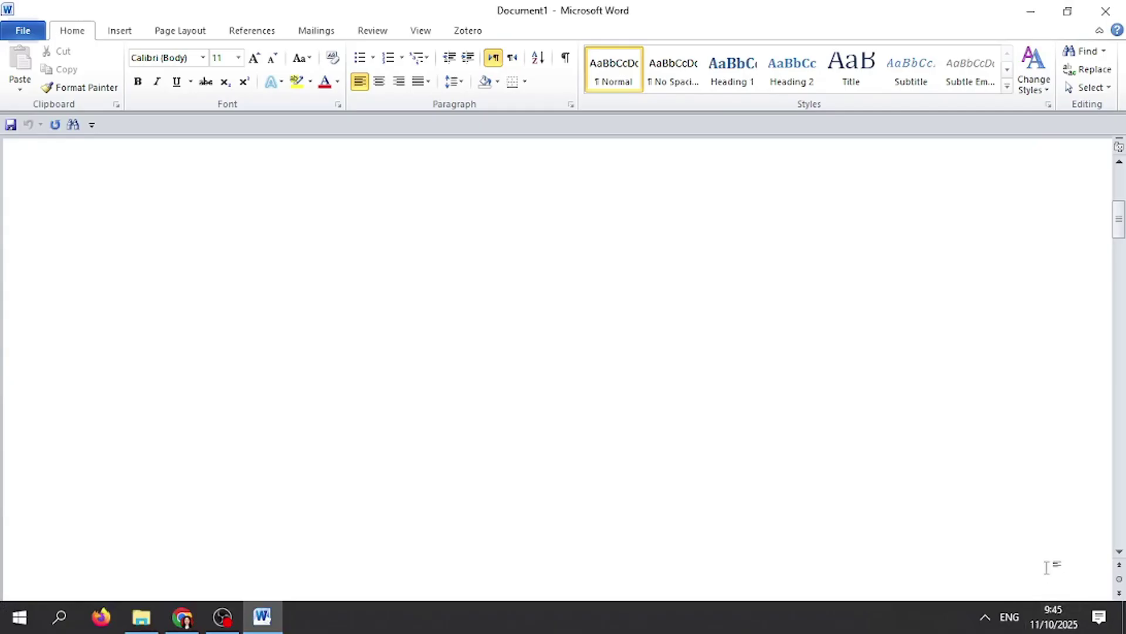
mouse_move(1051, 613)
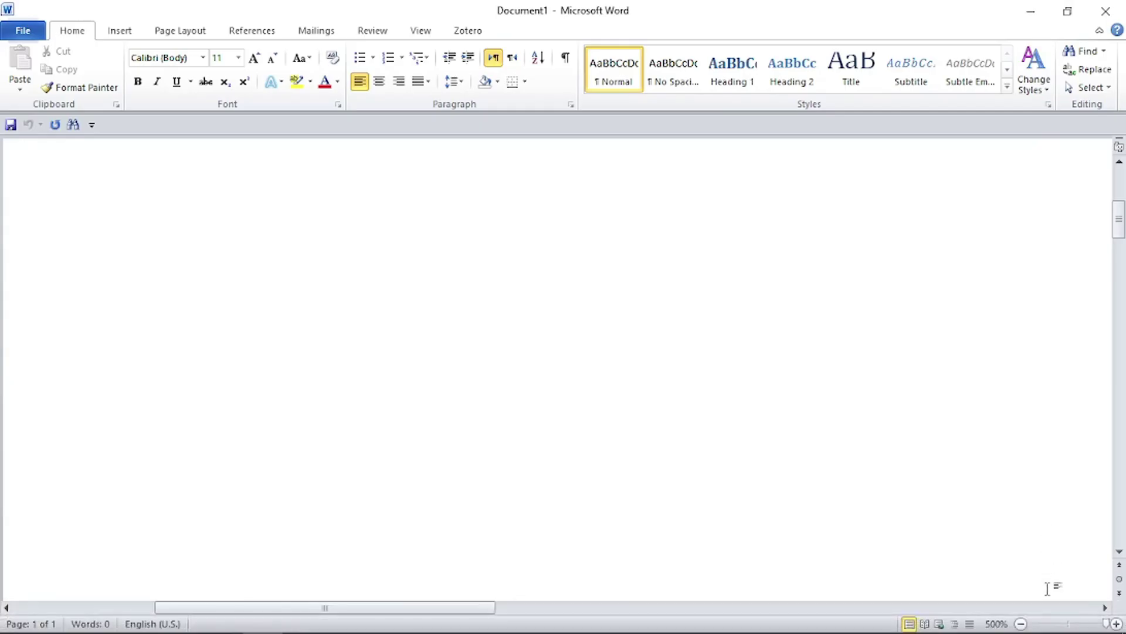
left_click(1054, 624)
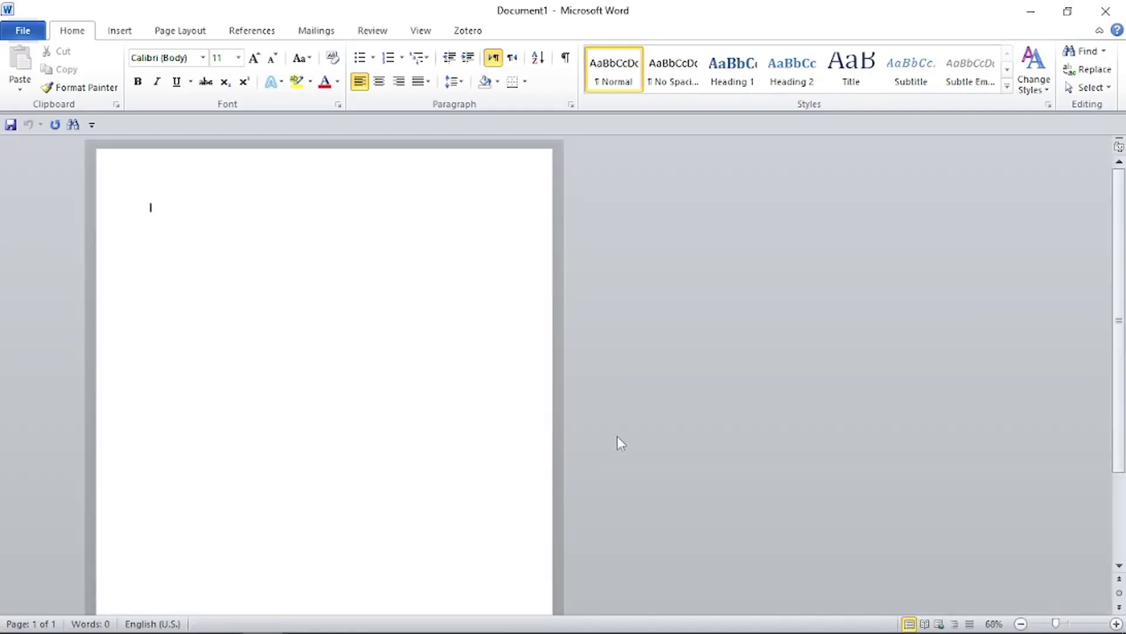
left_click(183, 615)
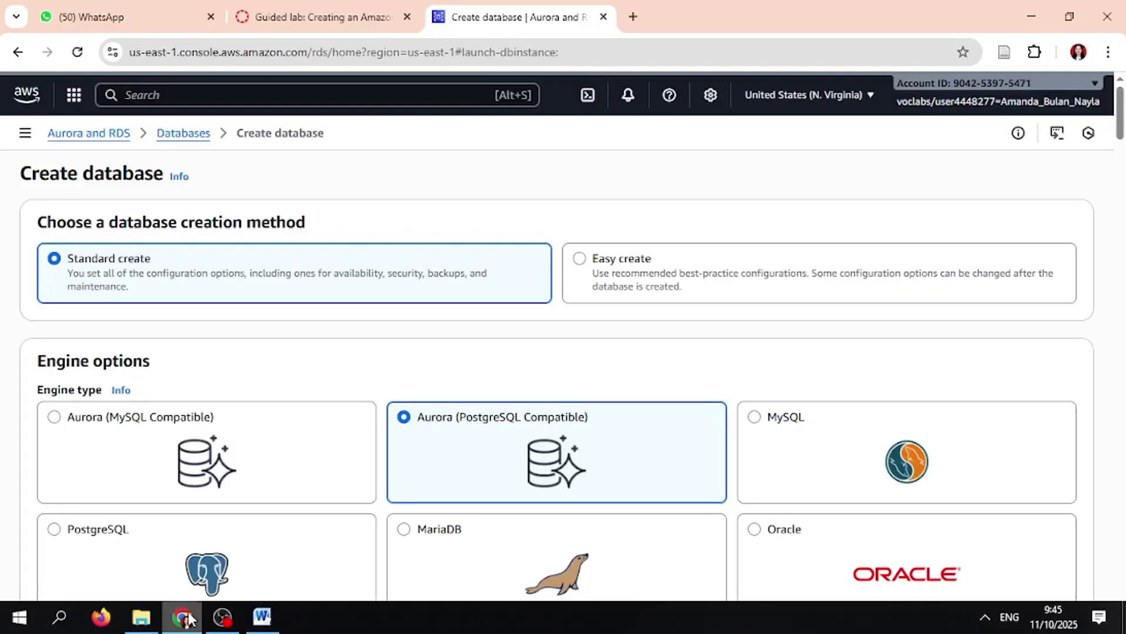
- Select MySQL as the engine and snip the full Create database screen to the clipboard
left_click(902, 434)
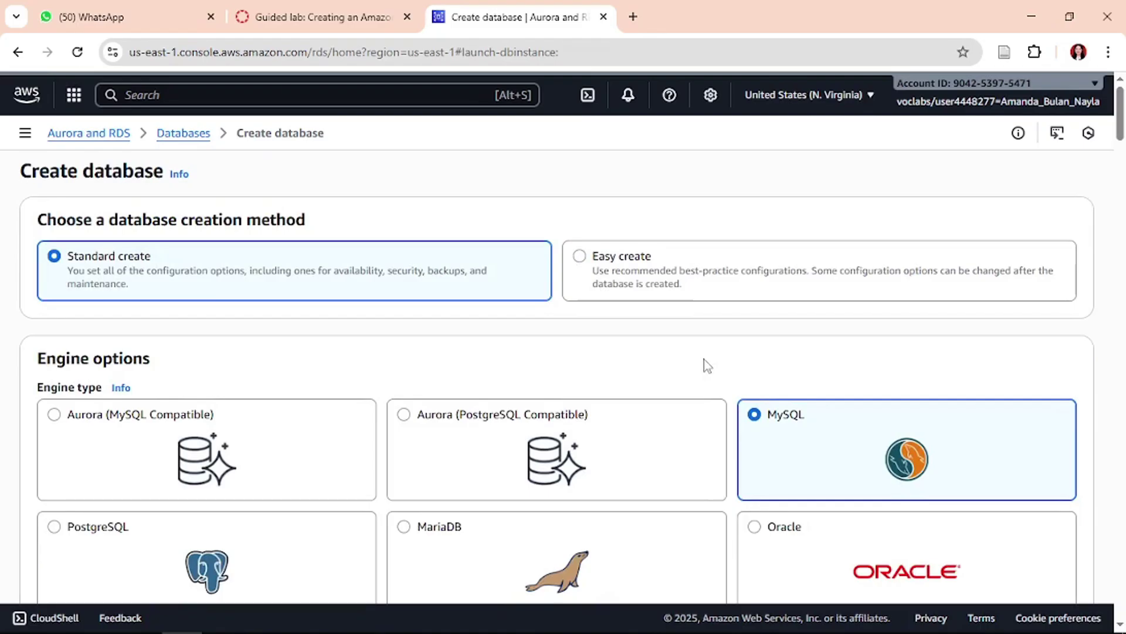
key("super+shift+s")
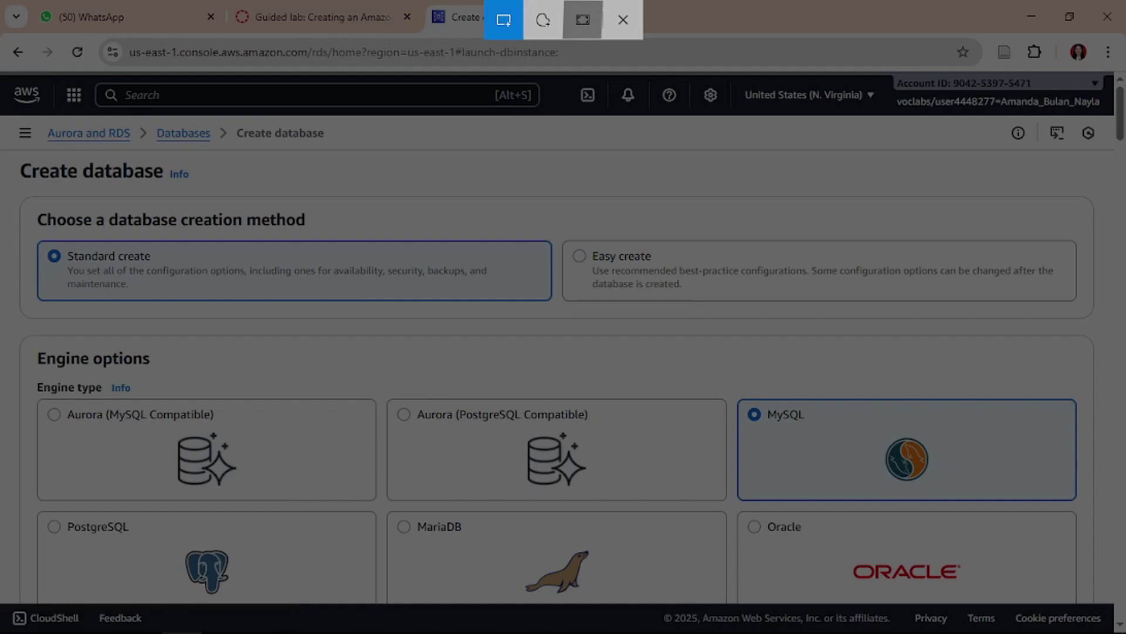
key("Escape")
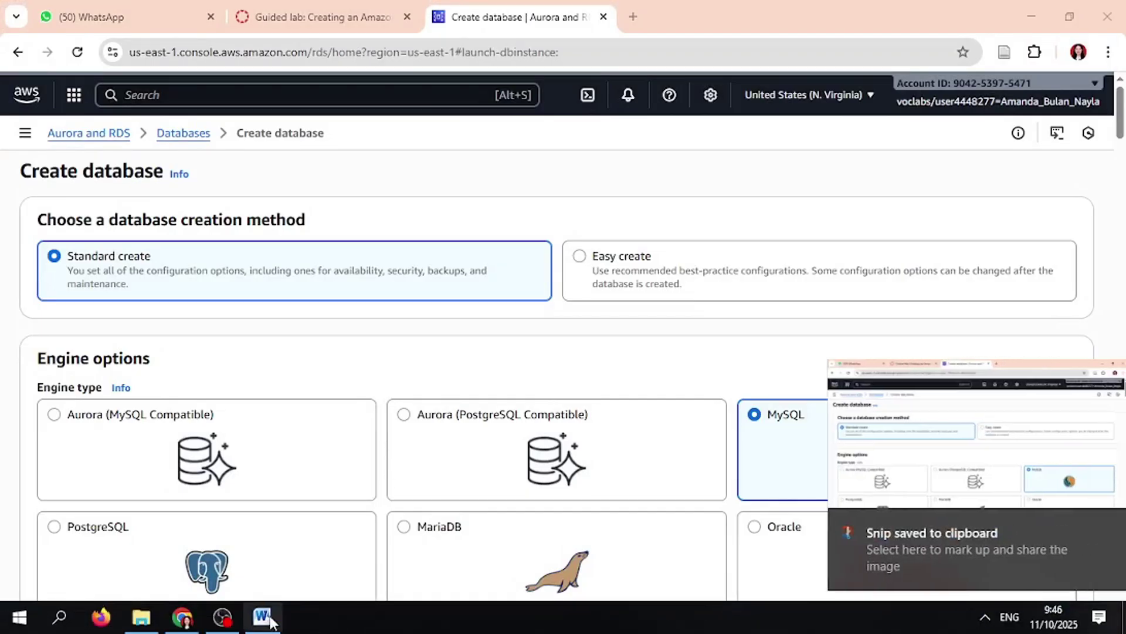
- Paste the MySQL Create database screenshot into Word's Document1
left_click(262, 610)
key("ctrl+v")
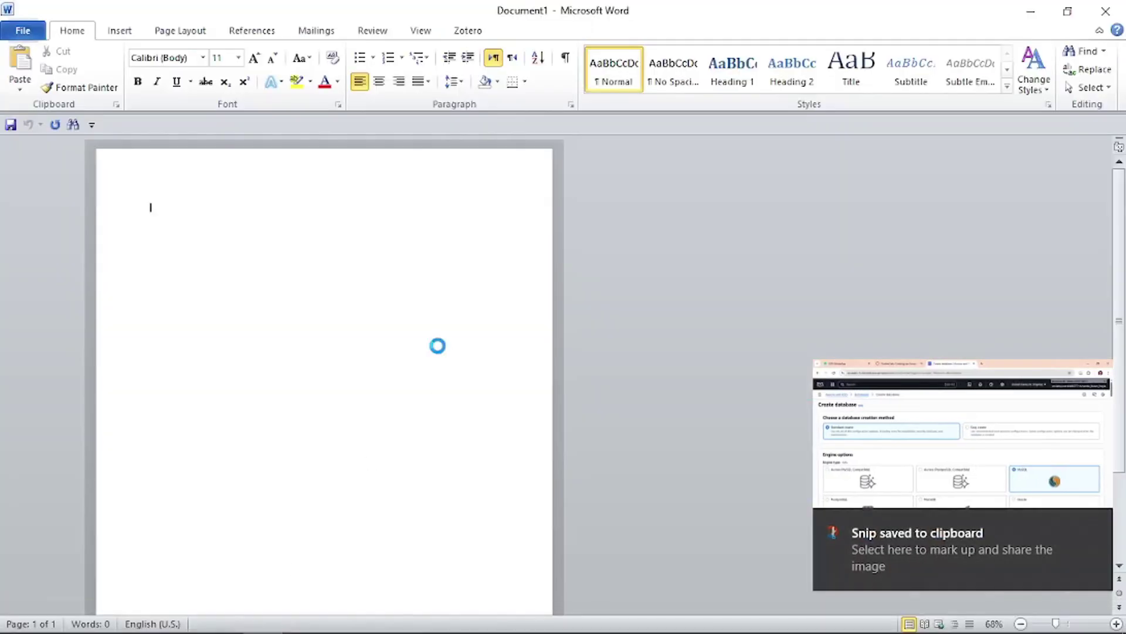
left_click(985, 622)
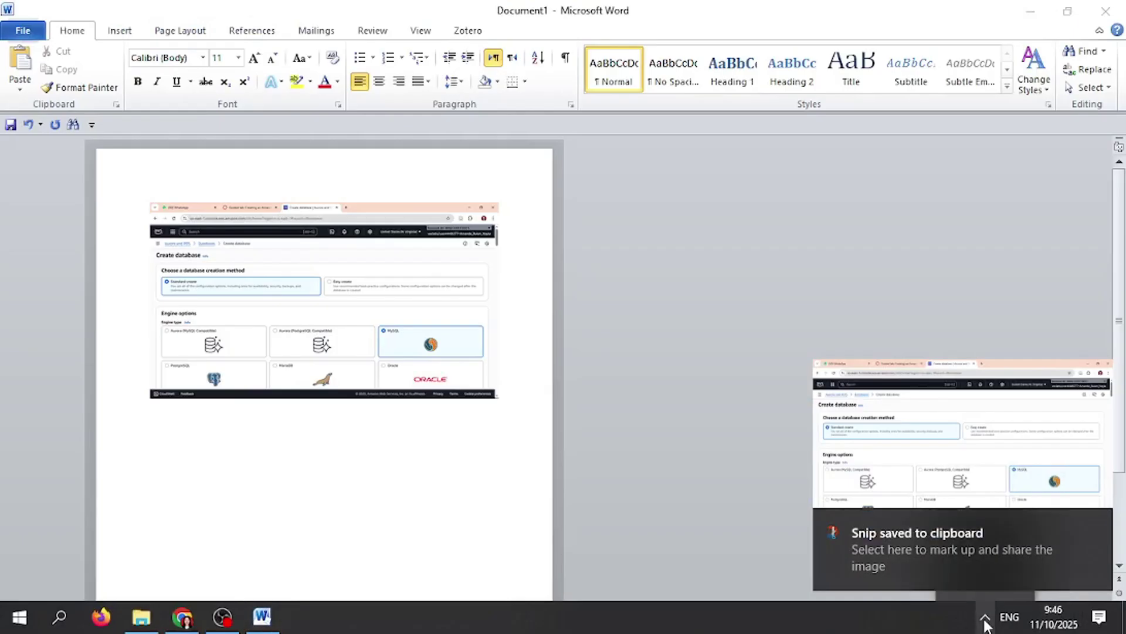
left_click(619, 514)
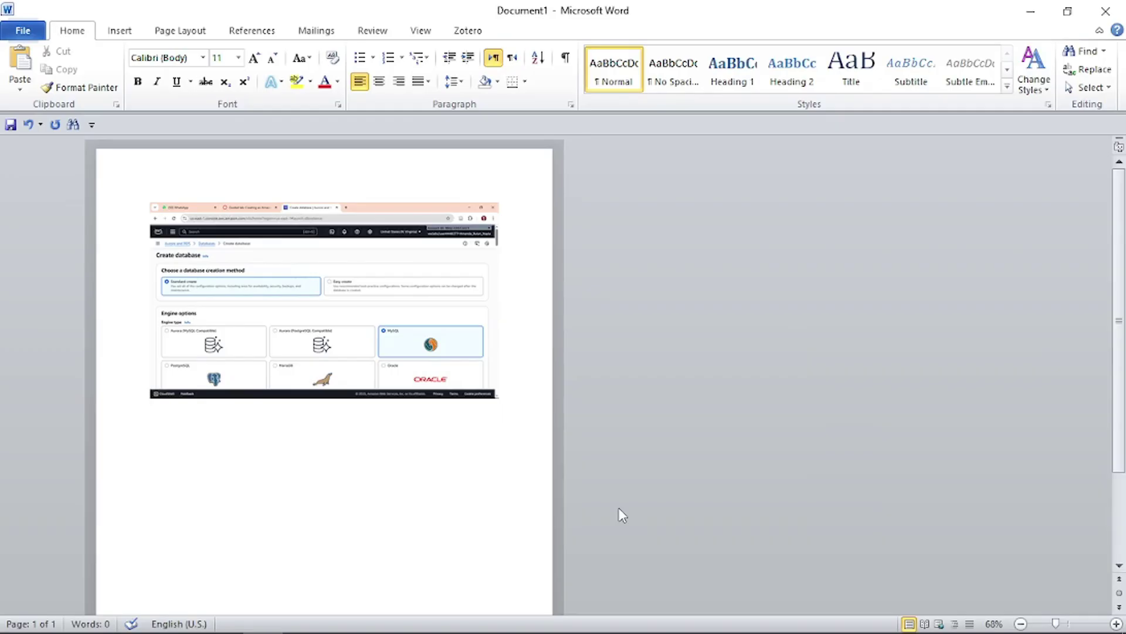
key("XF86AudioRaiseVolume")
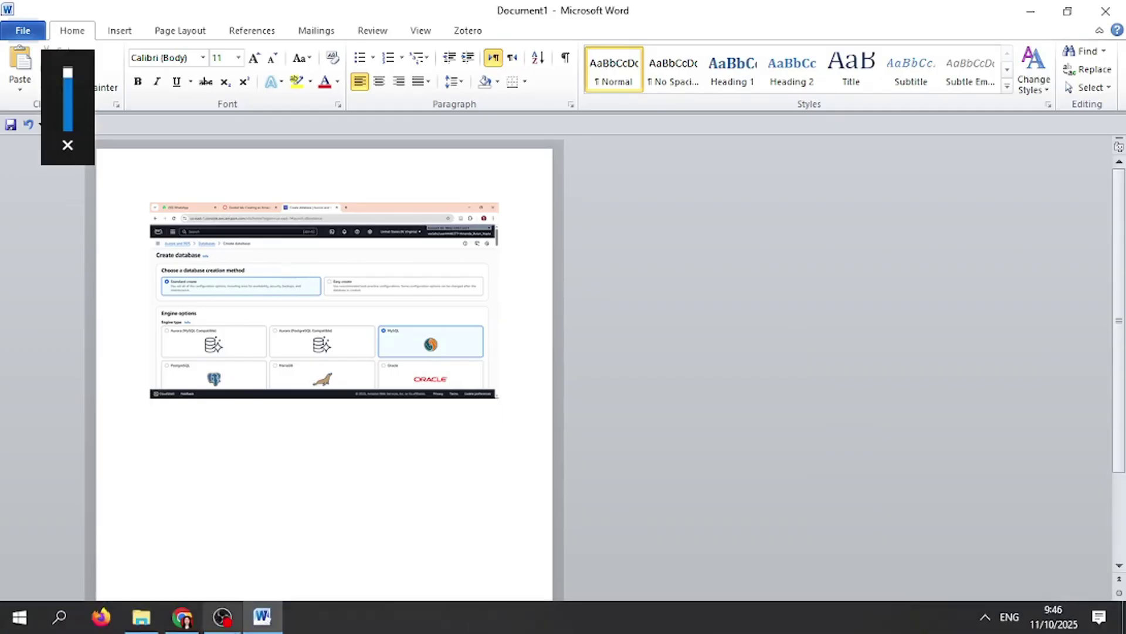
- Return to the browser and scroll the guided lab instructions to step 7
left_click(182, 620)
scroll(437, 474, "down", 4)
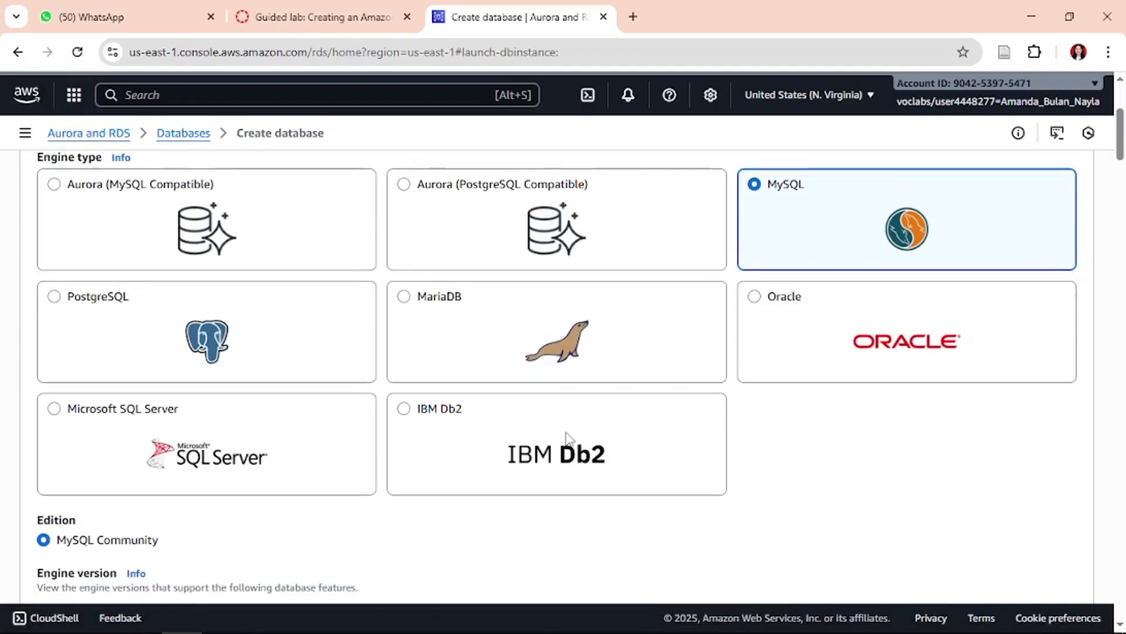
left_click(322, 6)
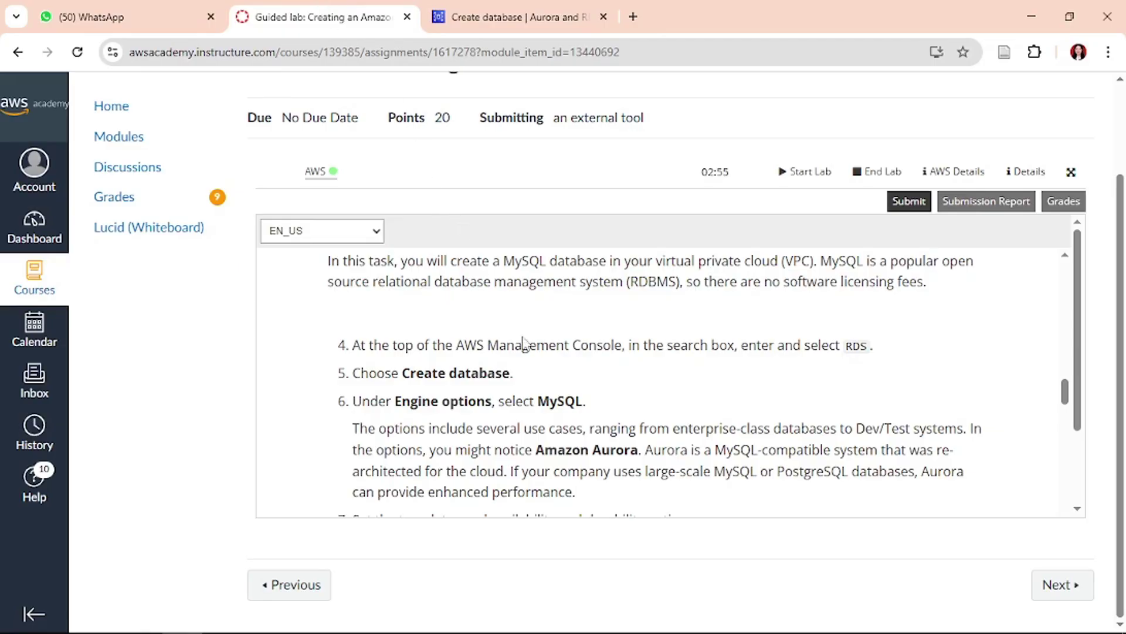
scroll(531, 360, "down", 3)
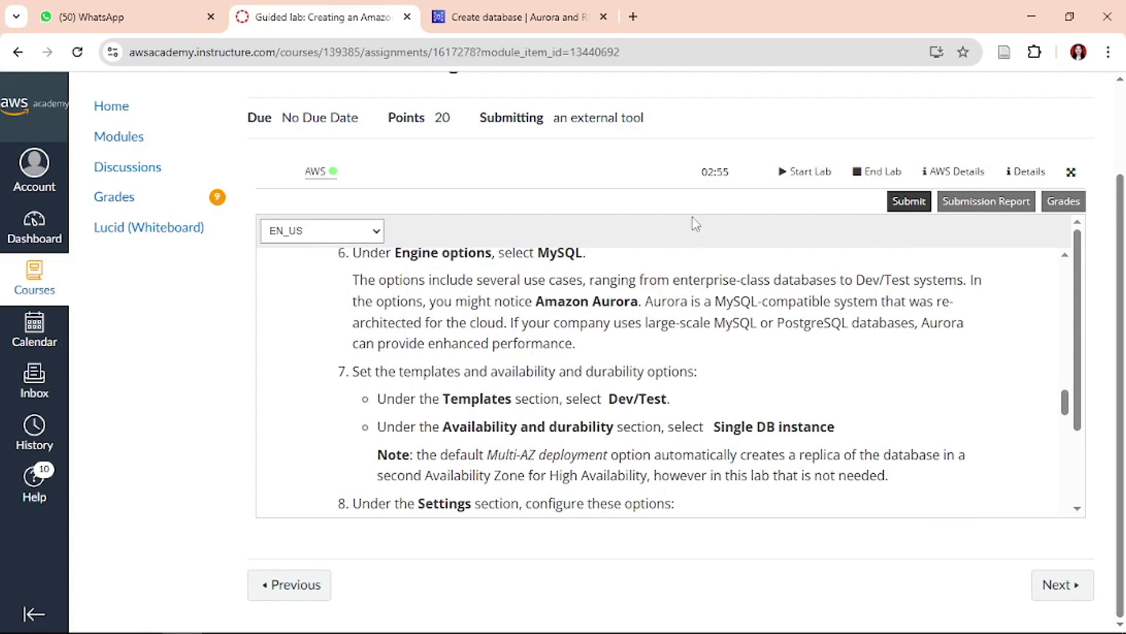
- Pick the Dev/Test template and Single-AZ DB instance deployment, checking the lab instructions between
left_click(511, 16)
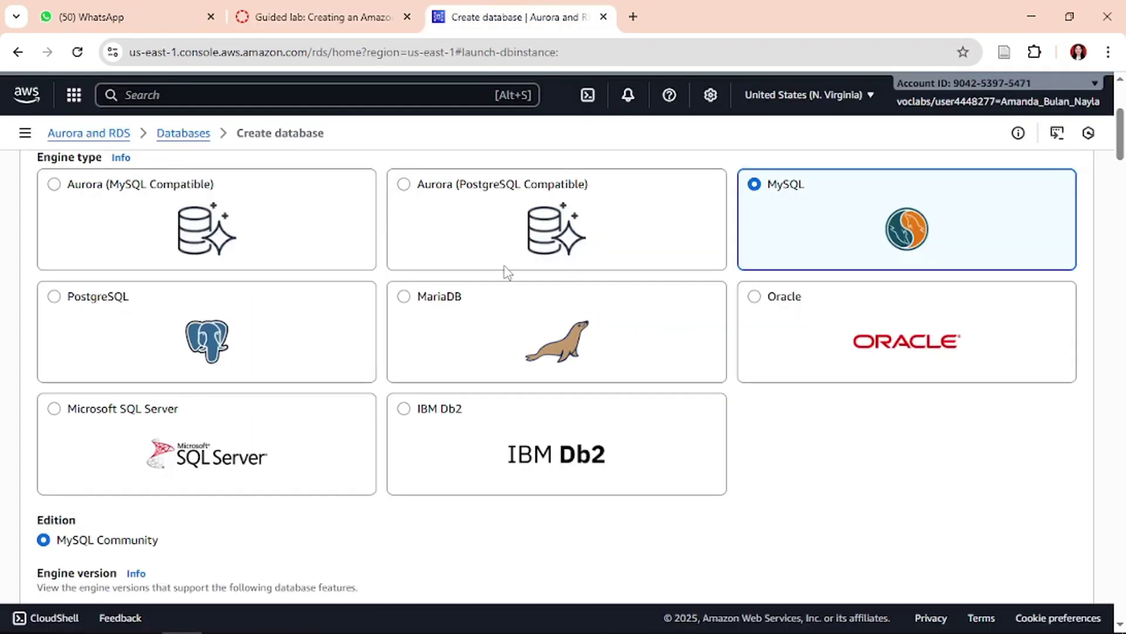
scroll(506, 305, "down", 5)
scroll(508, 338, "down", 5)
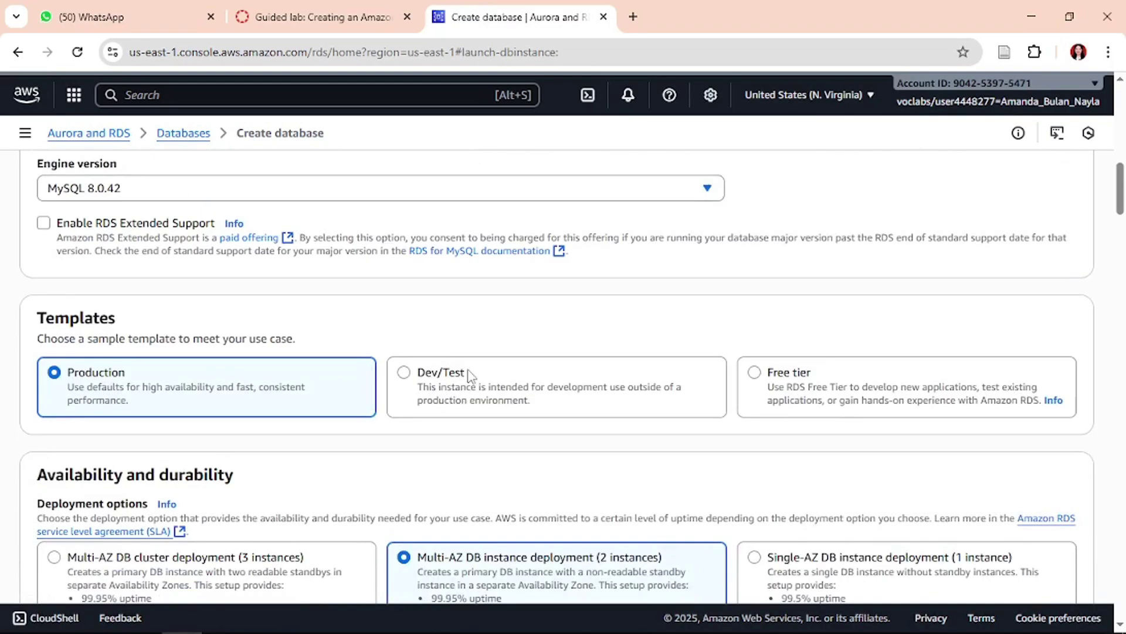
left_click(497, 377)
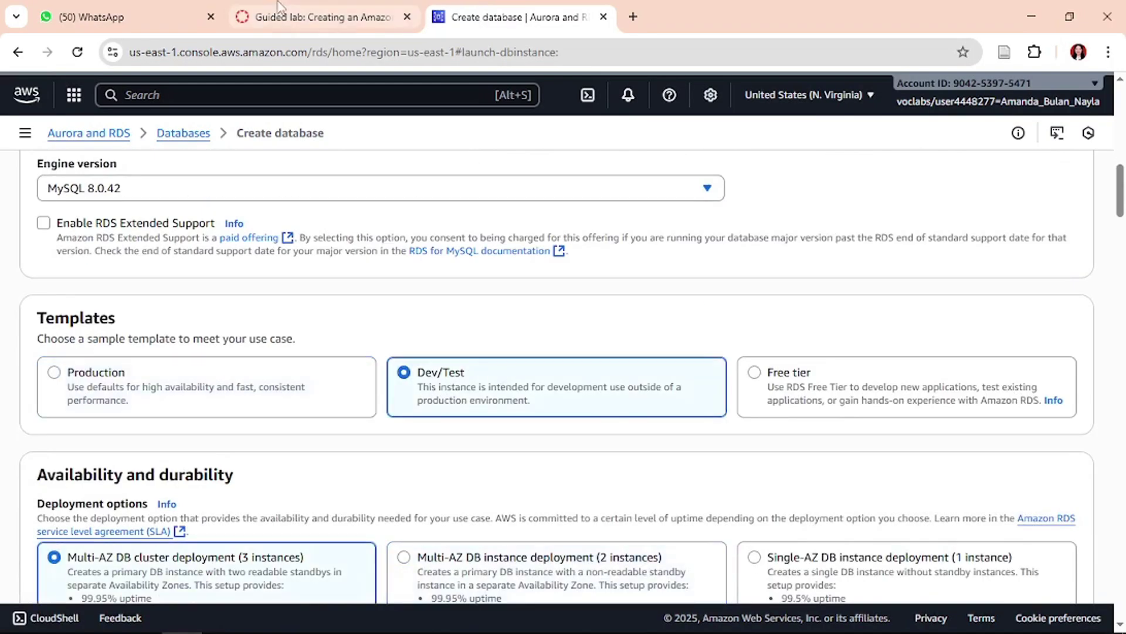
left_click(315, 15)
scroll(555, 373, "down", 3)
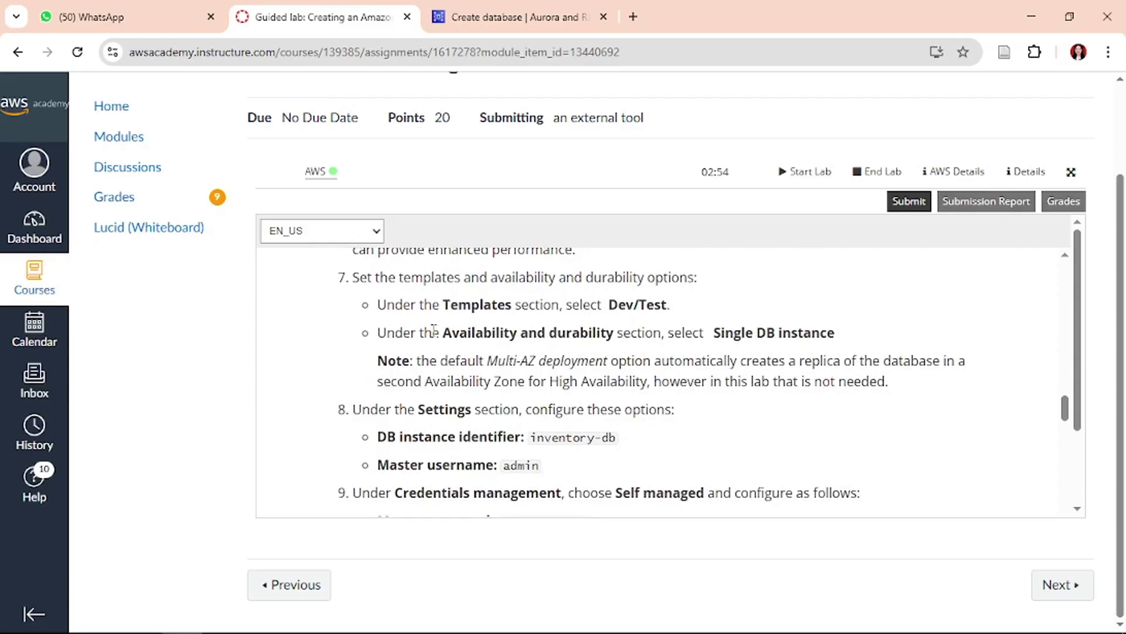
left_click(505, 14)
scroll(345, 432, "down", 5)
left_click(296, 7)
left_click(542, 8)
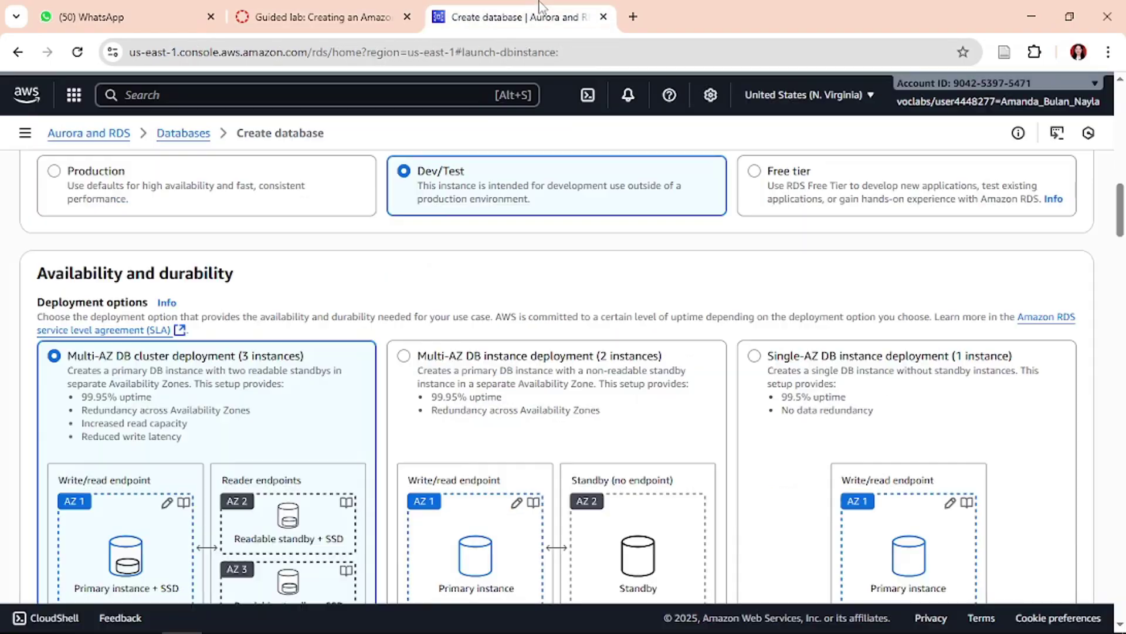
left_click(784, 386)
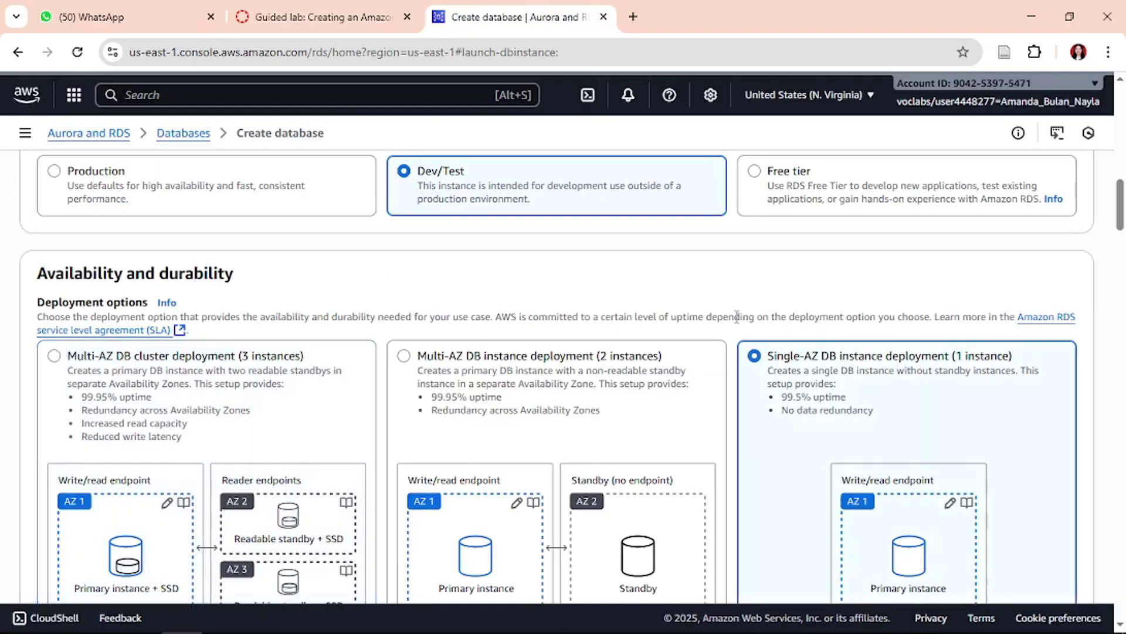
scroll(681, 304, "up", 1)
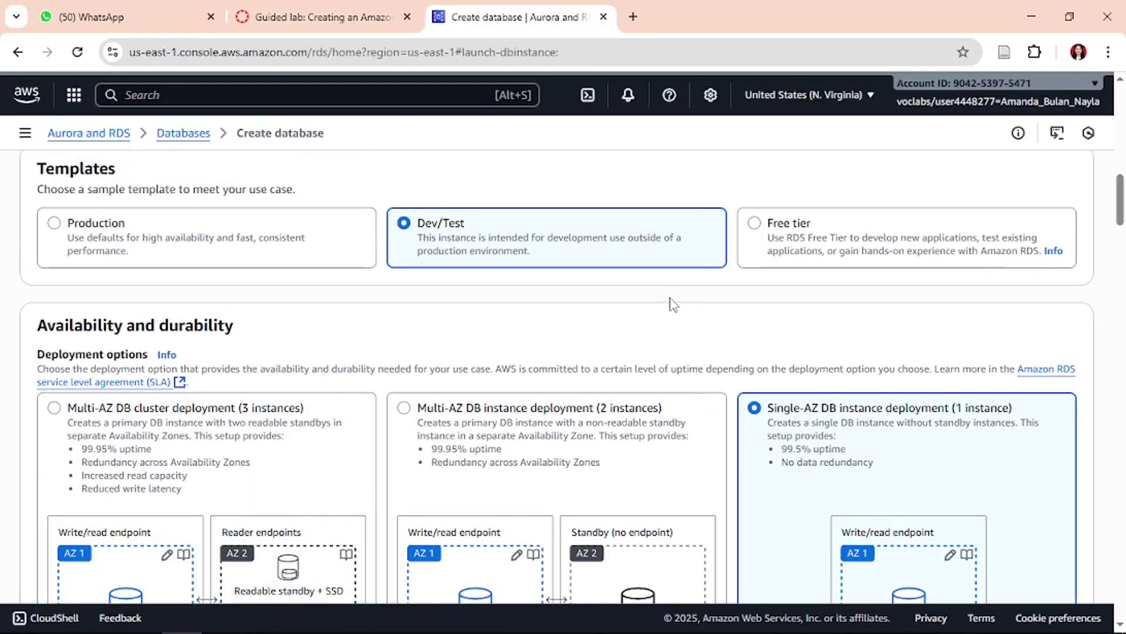
- Snip the screen and paste the Dev/Test, Single-AZ screenshot below the first in Document1
key("super+shift+s")
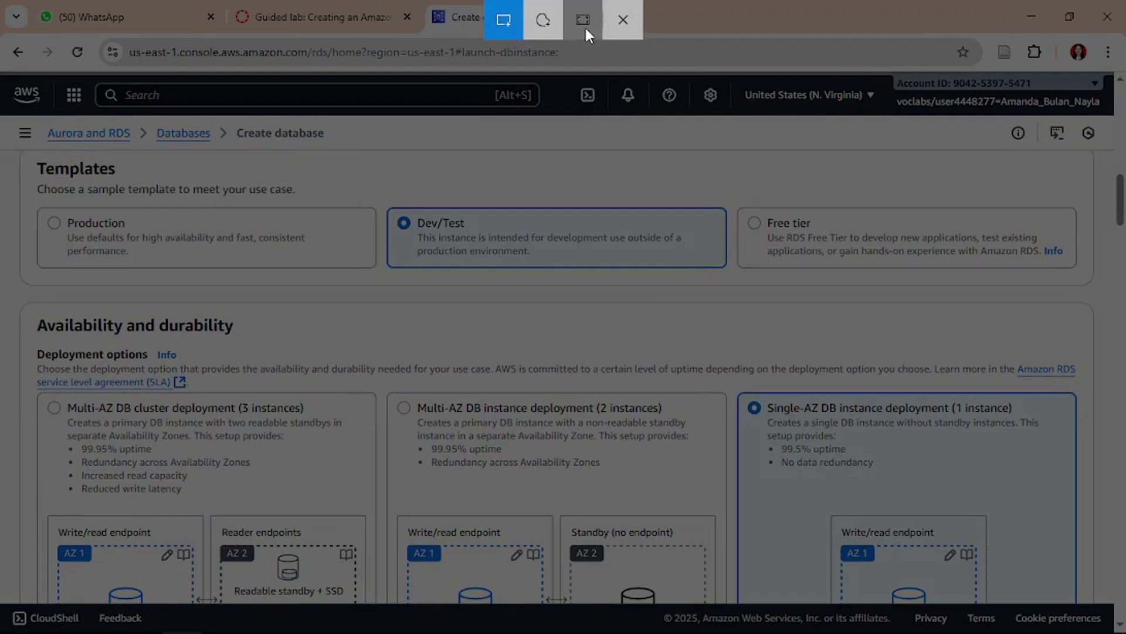
left_click(578, 326)
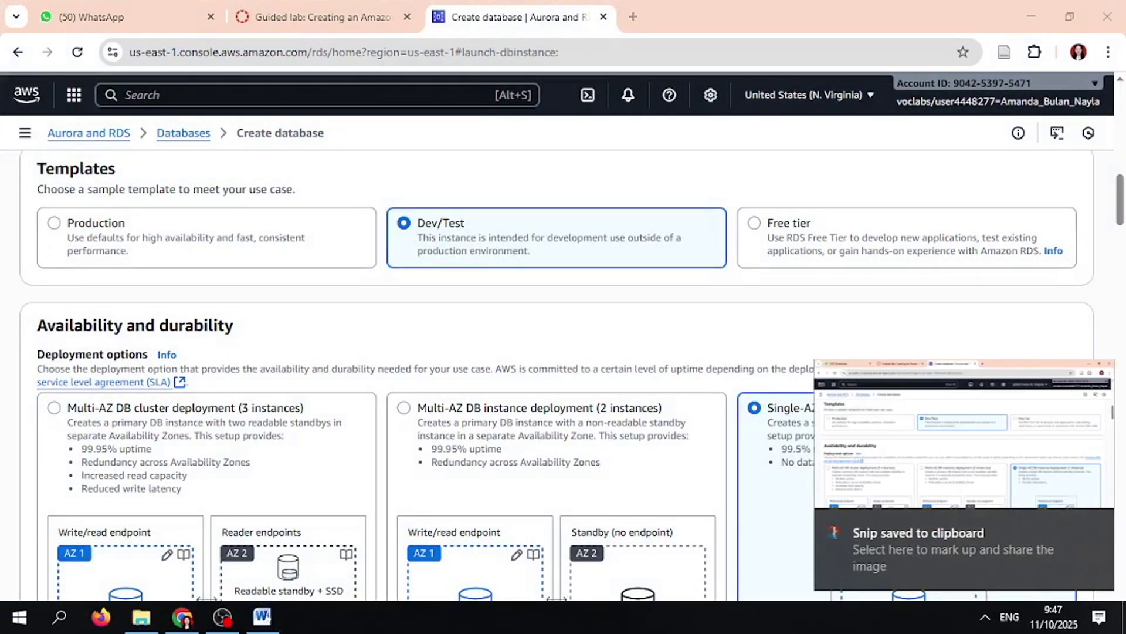
left_click(262, 616)
left_click(269, 537)
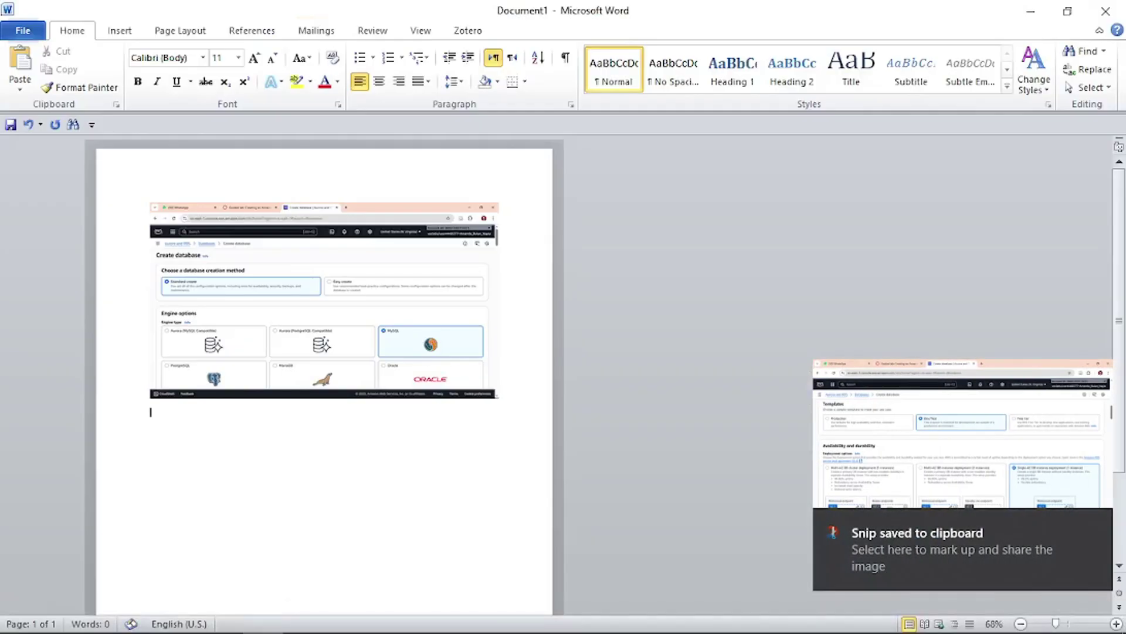
key("ctrl+v")
scroll(267, 554, "down", 1)
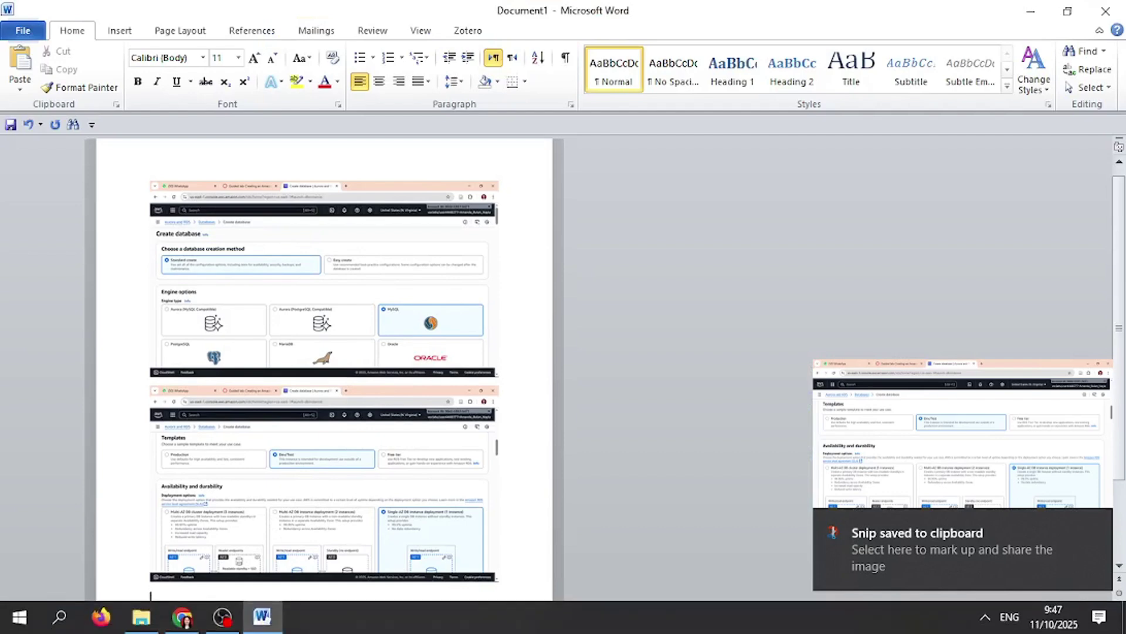
- Return to the browser and read lab steps 8–10 for the next settings
left_click(174, 621)
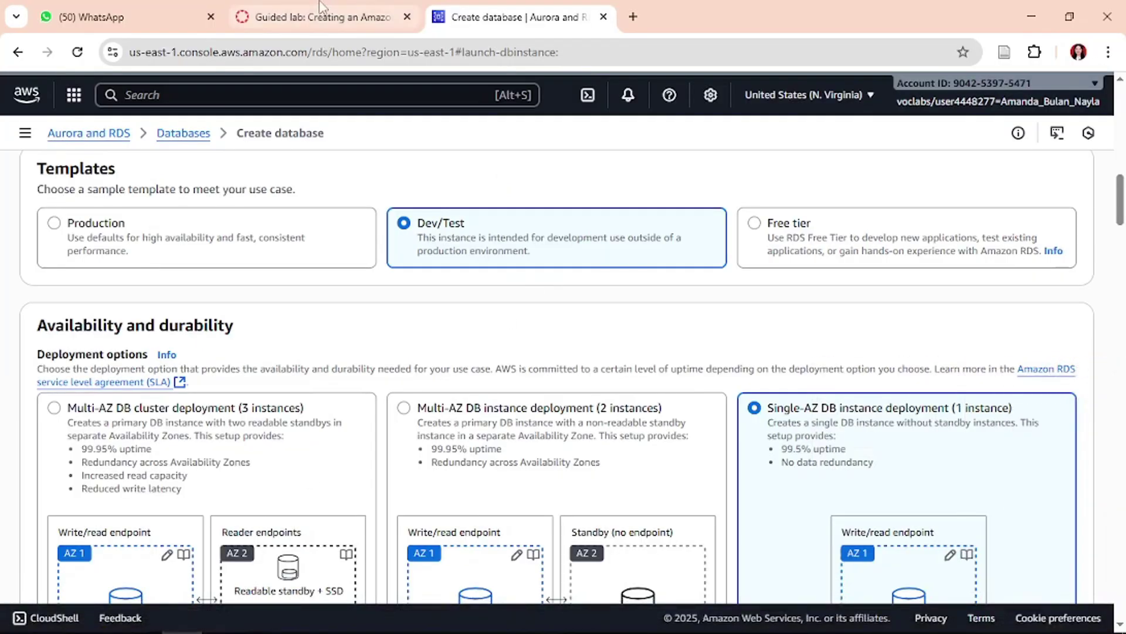
left_click(324, 14)
scroll(690, 403, "down", 2)
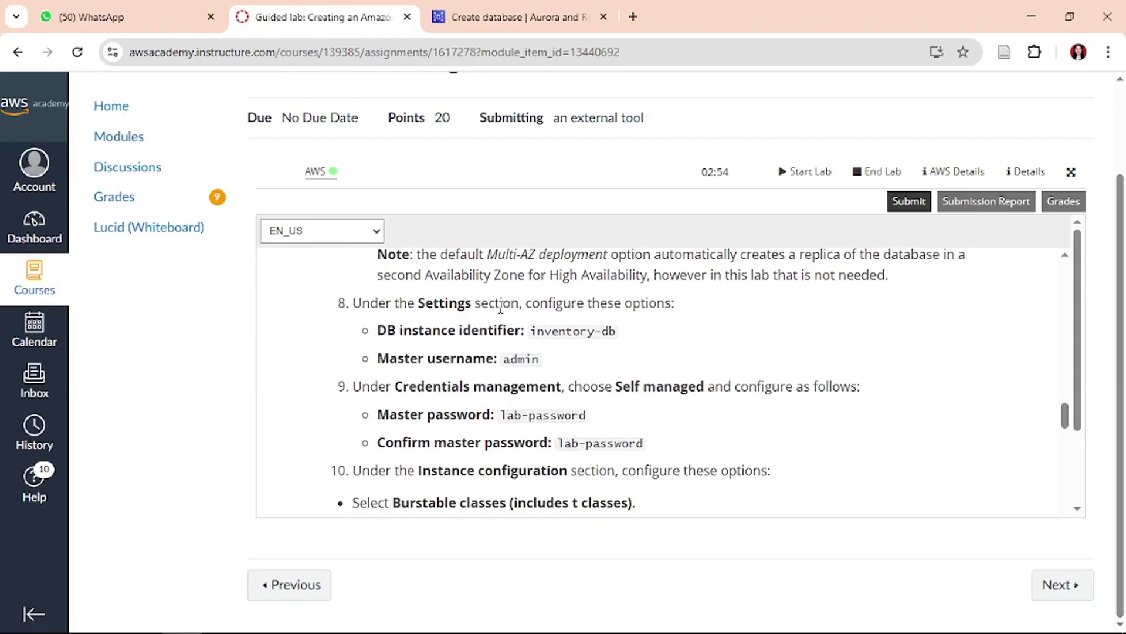
- Replace the default DB instance identifier database-1 with inventory-db, copied from the lab instructions
left_click(511, 17)
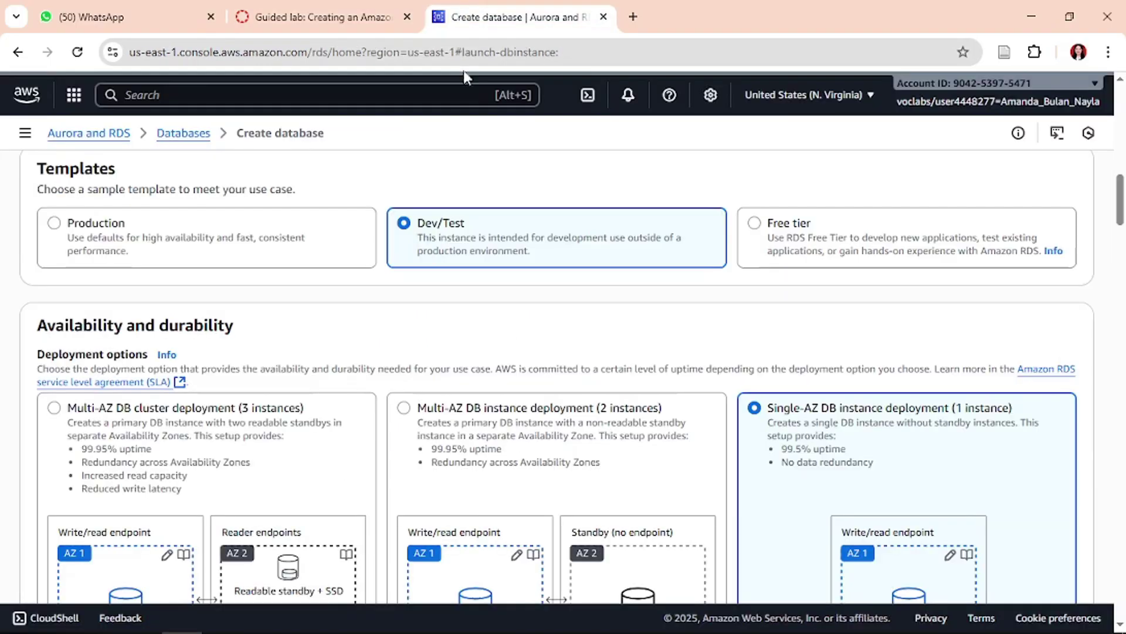
scroll(425, 361, "down", 2)
scroll(426, 361, "down", 5)
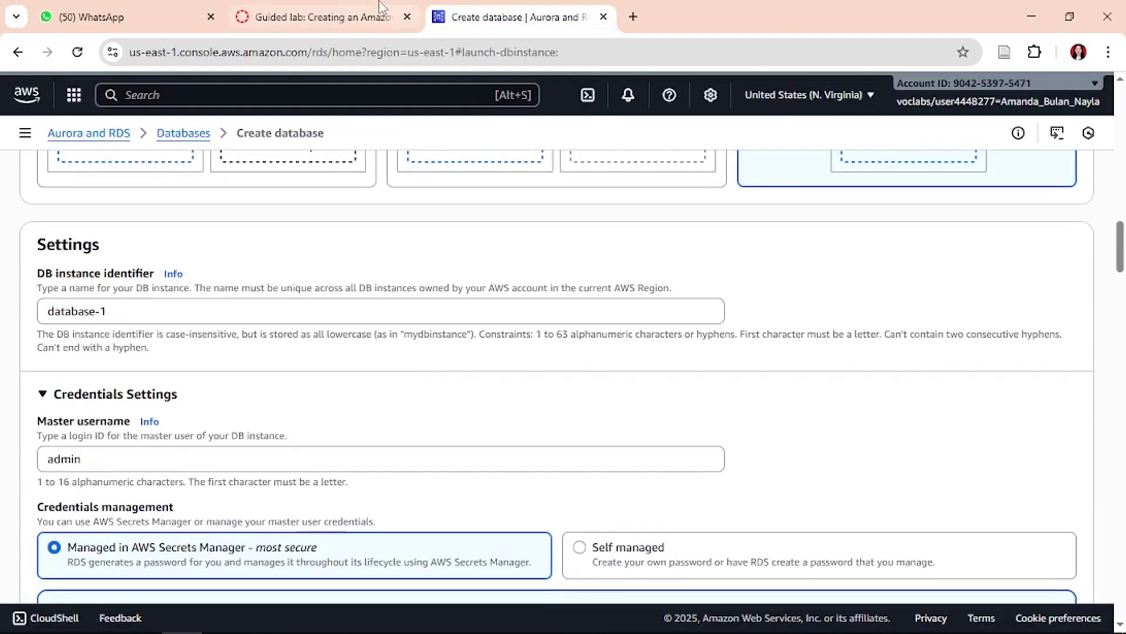
left_click(378, 8)
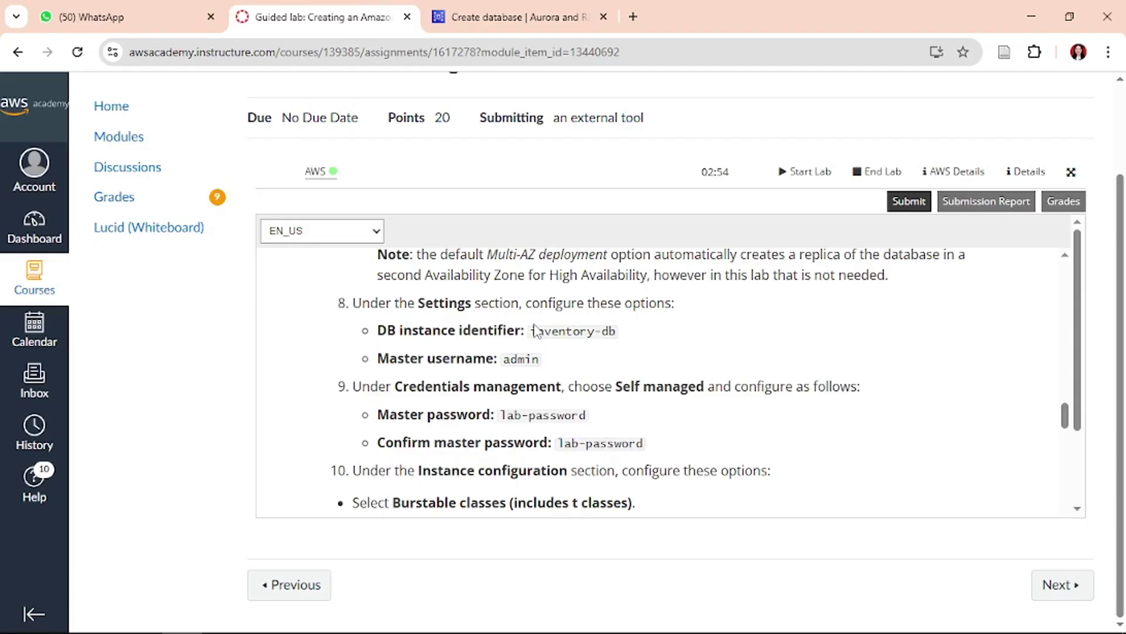
left_click_drag(534, 326, 616, 328)
key("ctrl+c")
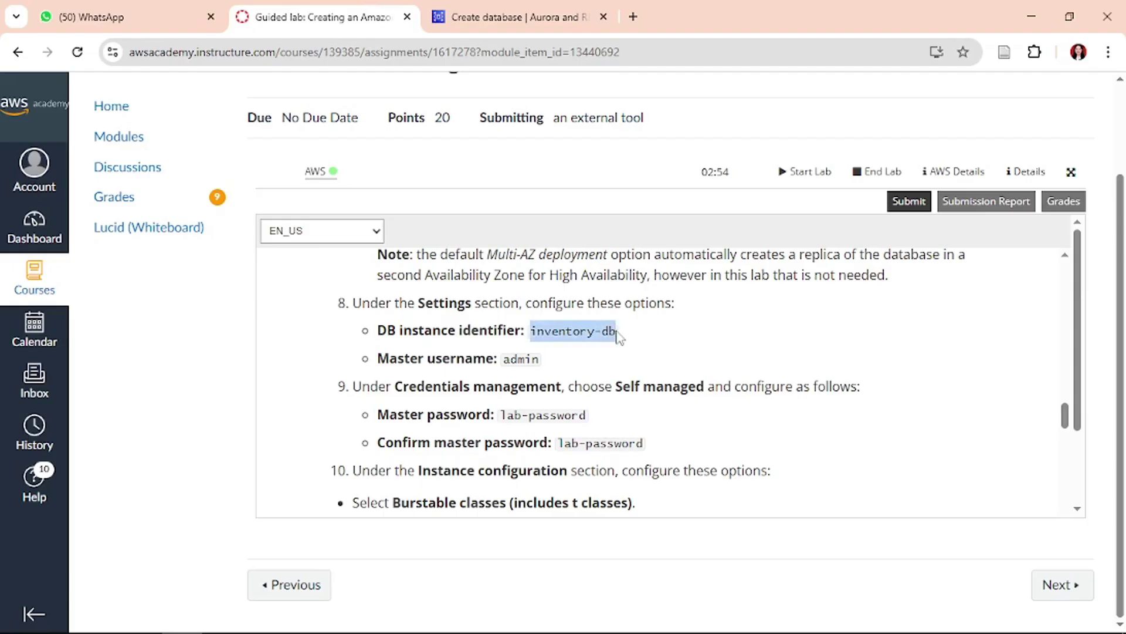
left_click(516, 16)
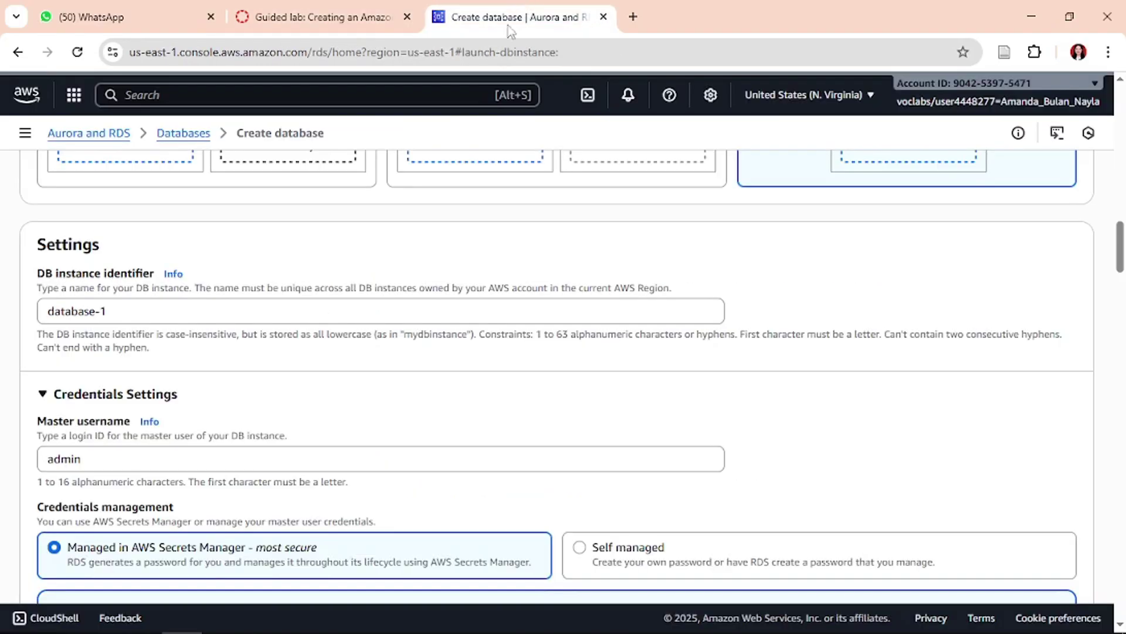
left_click(167, 314)
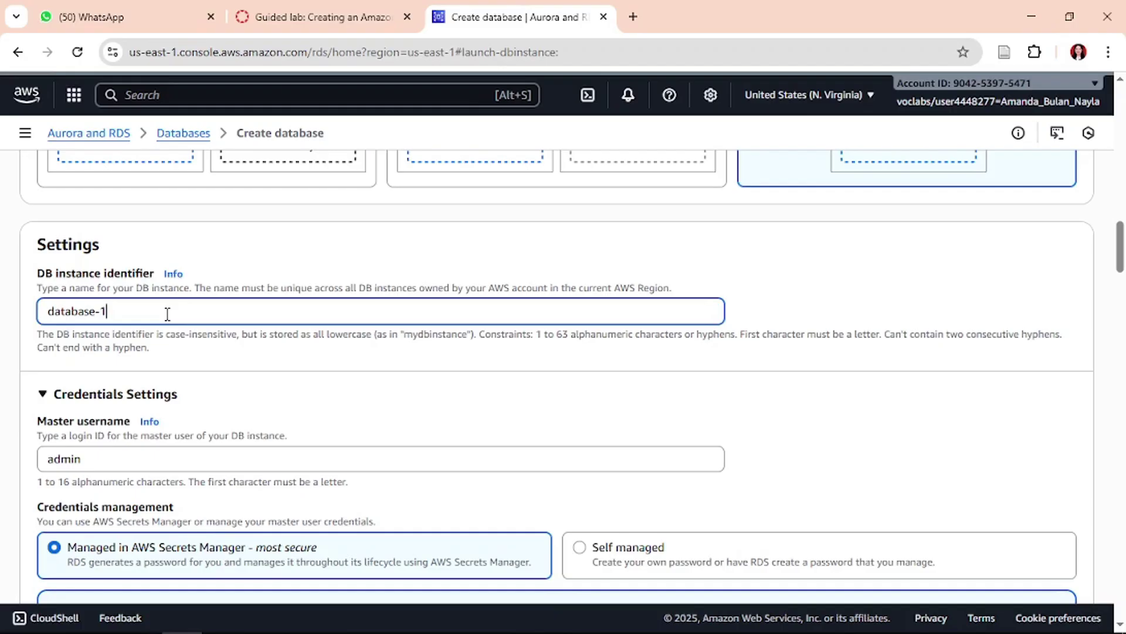
triple_click(167, 314)
key("ctrl+v")
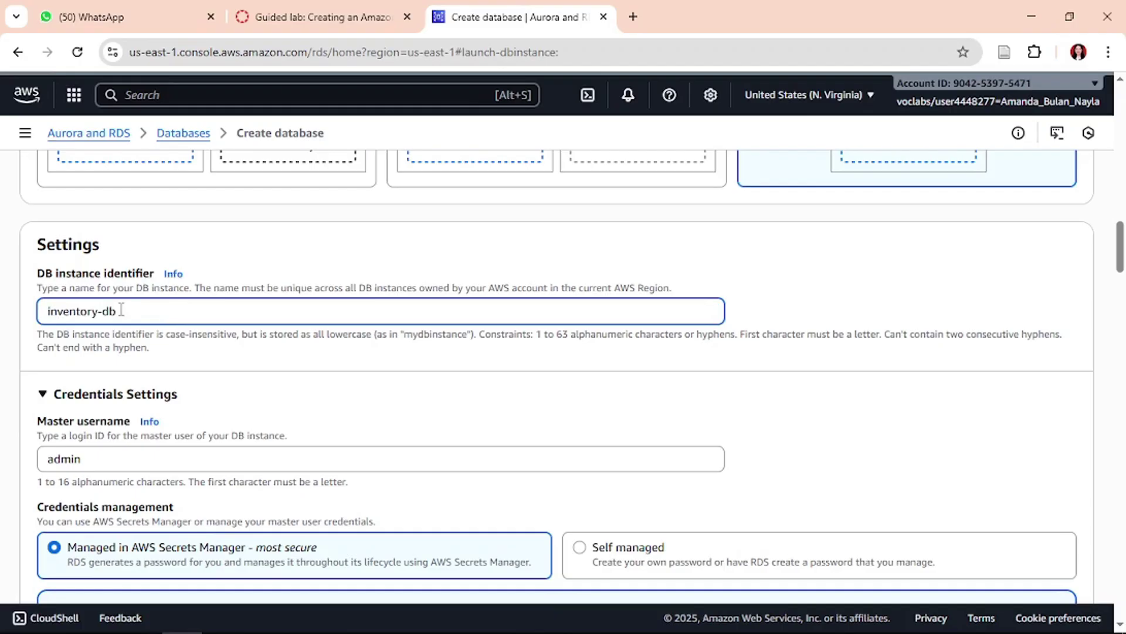
- Confirm the Master username is admin, matching the lab instructions
left_click(323, 17)
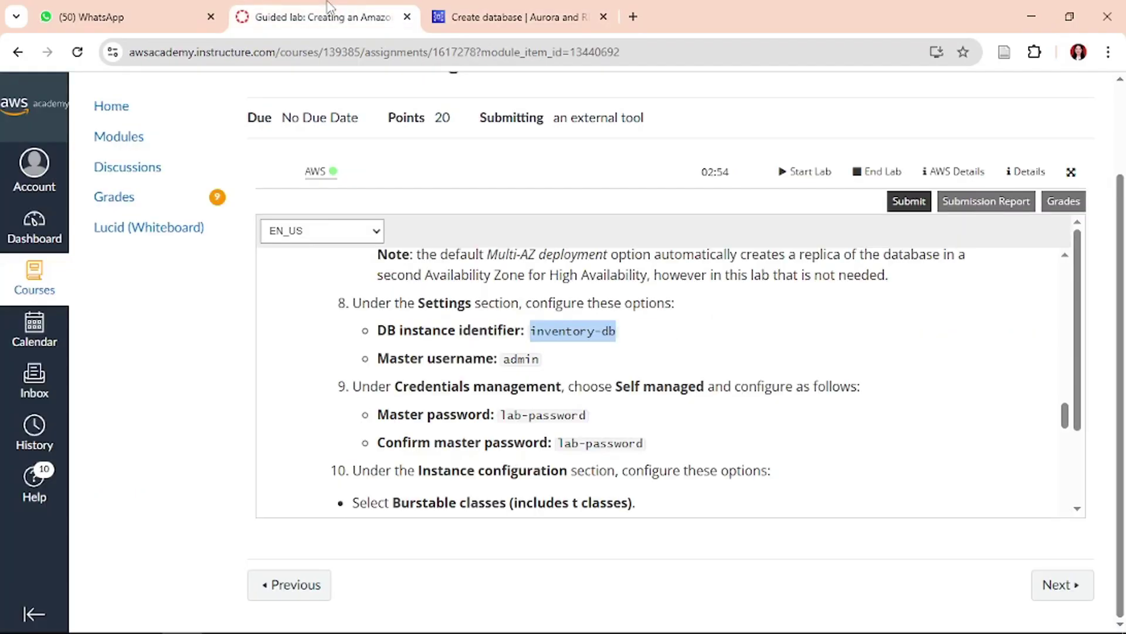
double_click(531, 358)
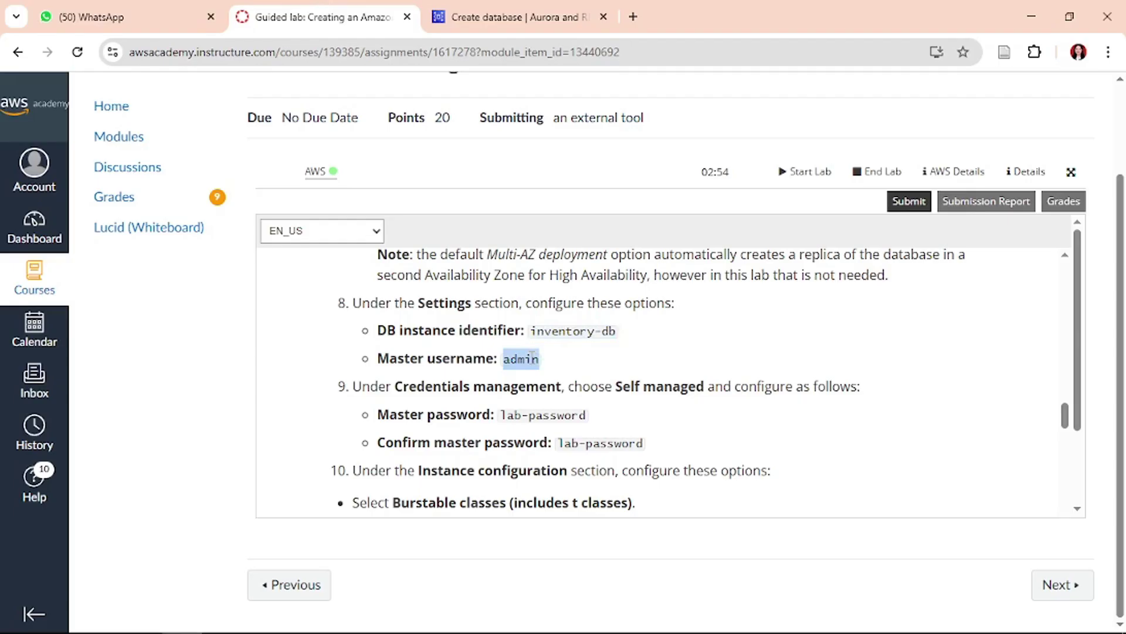
left_click(514, 7)
left_click(172, 459)
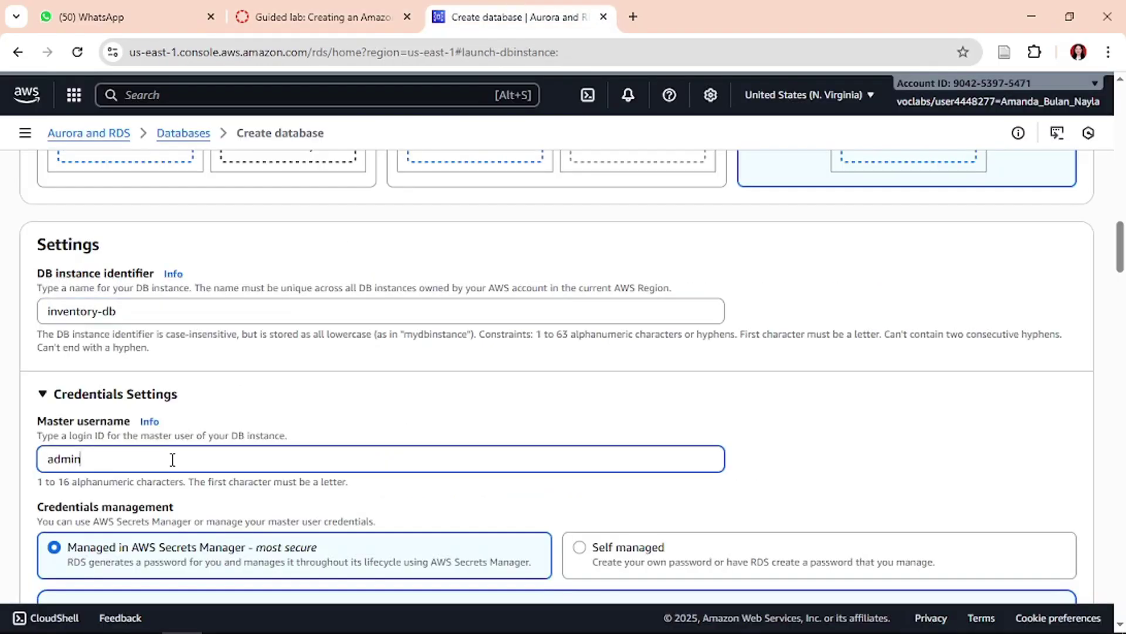
- Switch master password management to Self managed
left_click(342, 8)
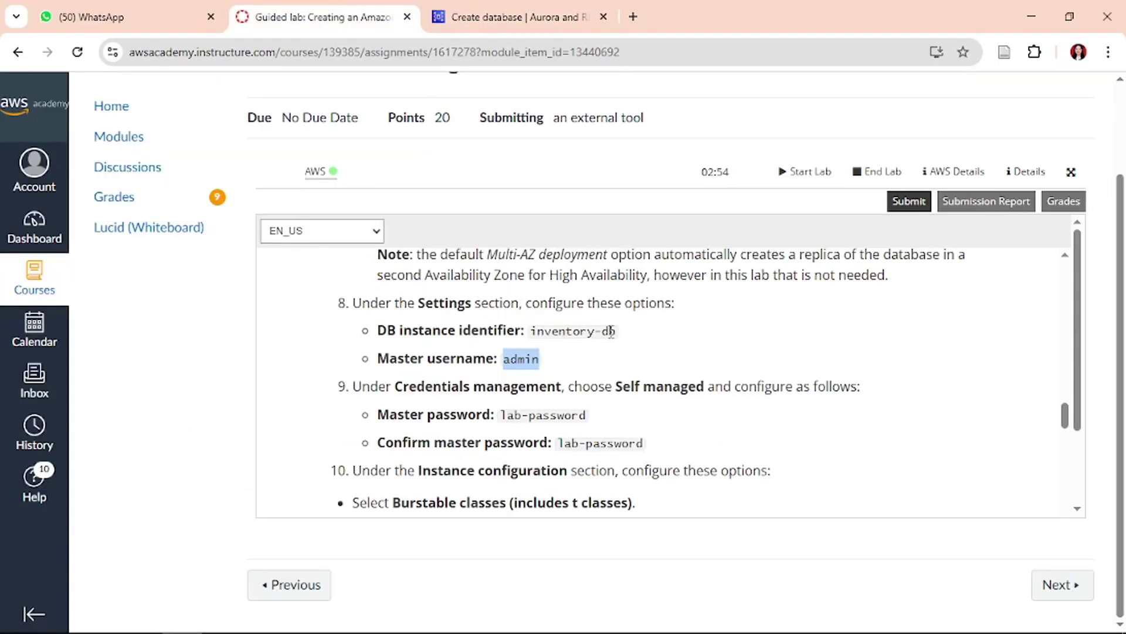
scroll(611, 332, "down", 1)
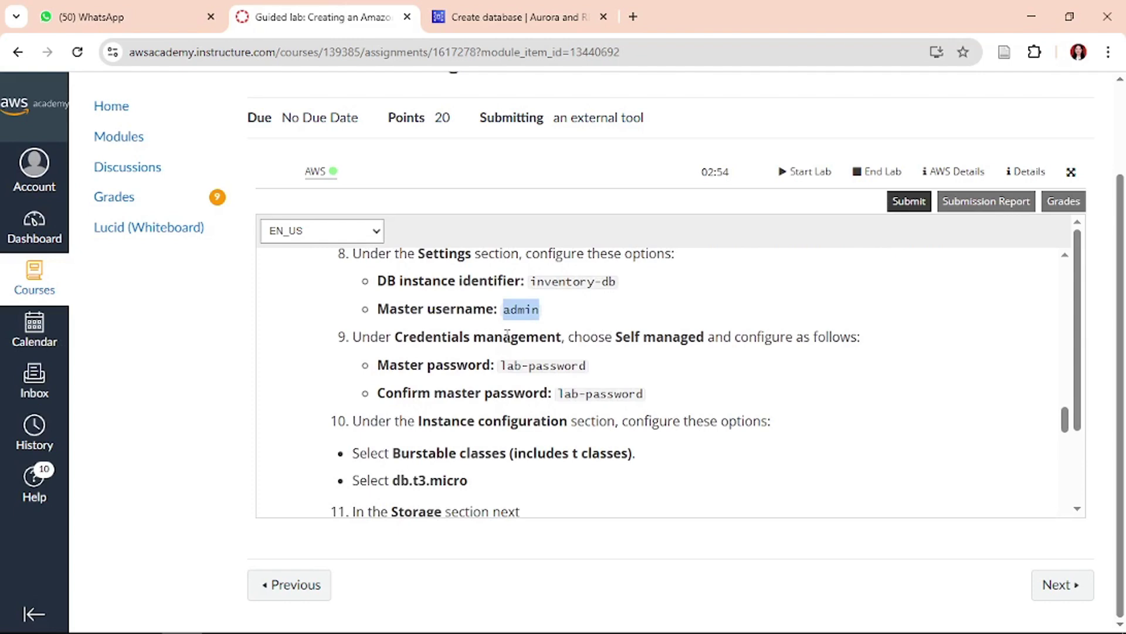
left_click(511, 13)
scroll(434, 381, "down", 2)
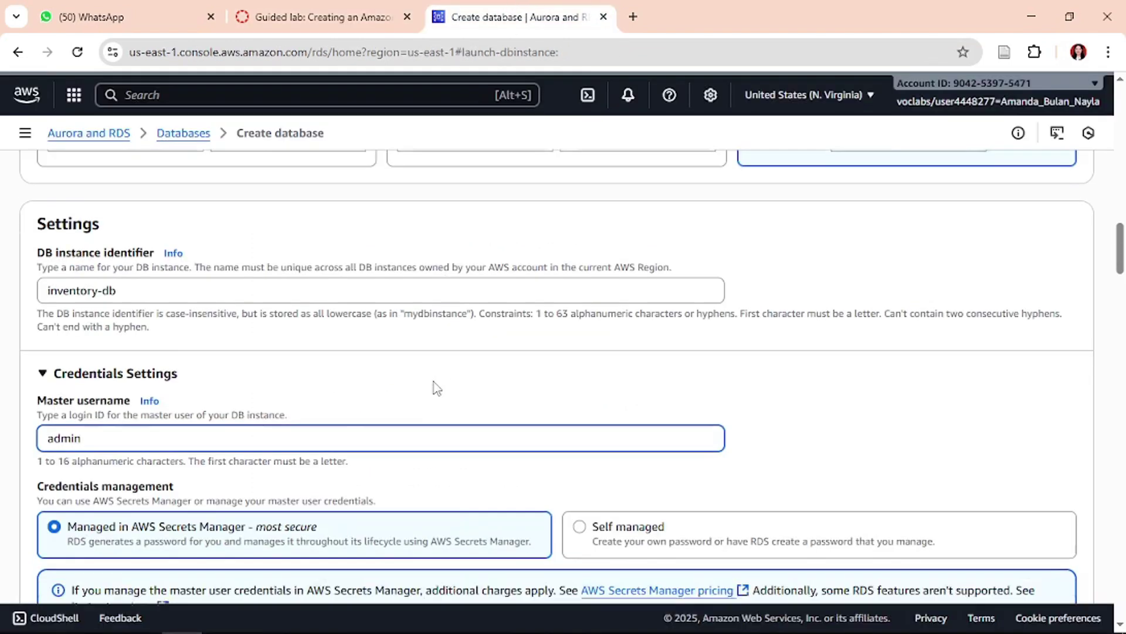
left_click(631, 480)
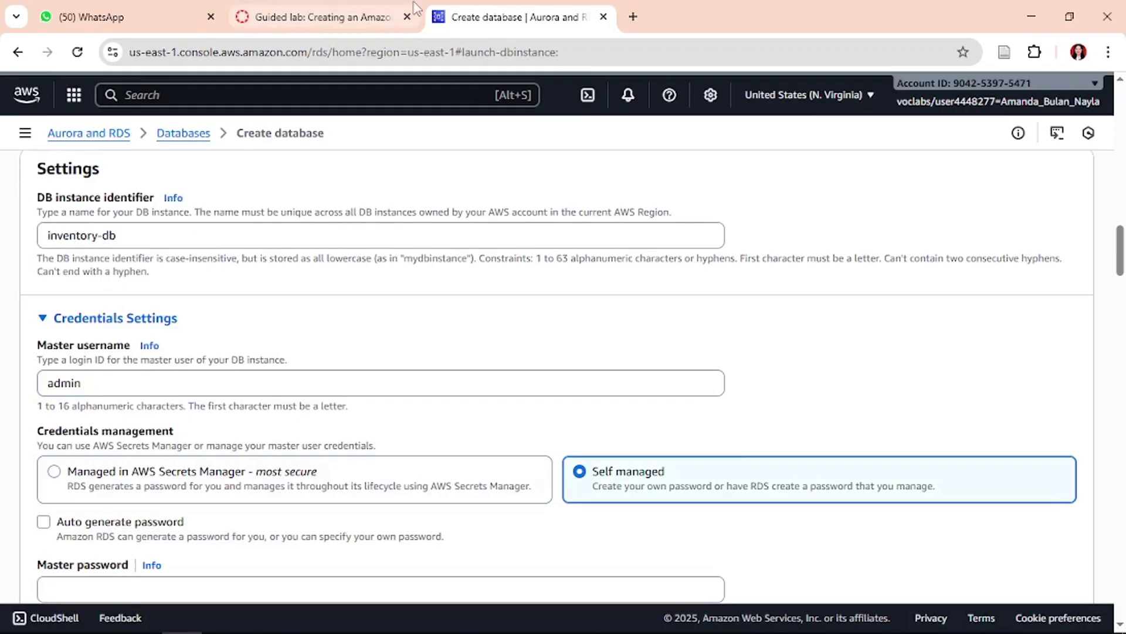
- Paste the lab's master password into both the password and confirm password fields
left_click(364, 16)
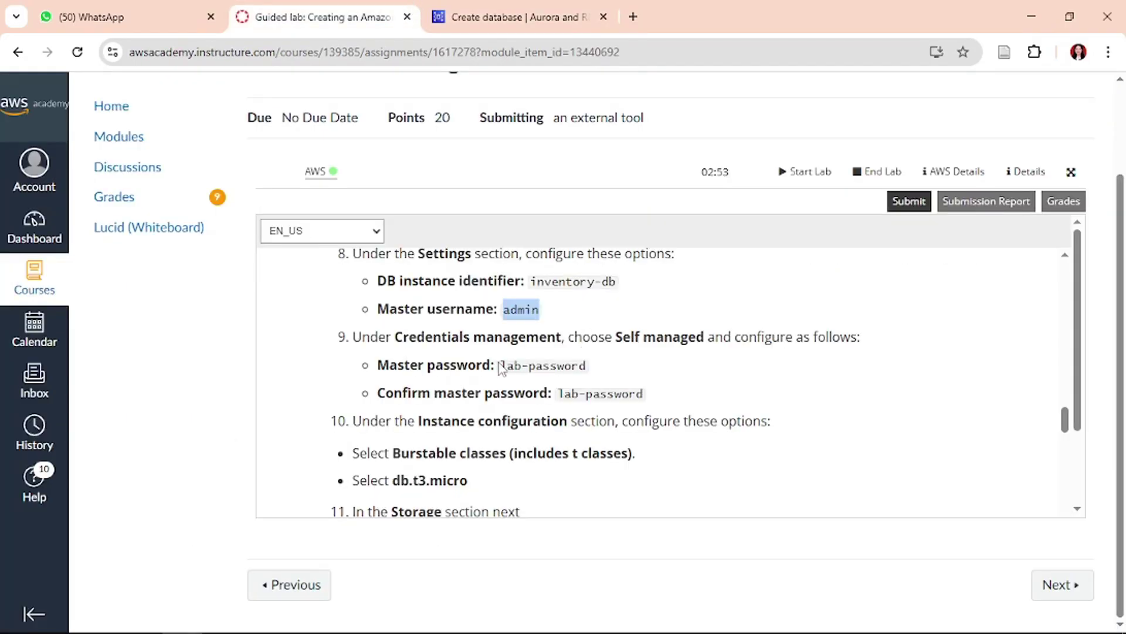
left_click_drag(500, 368, 601, 372)
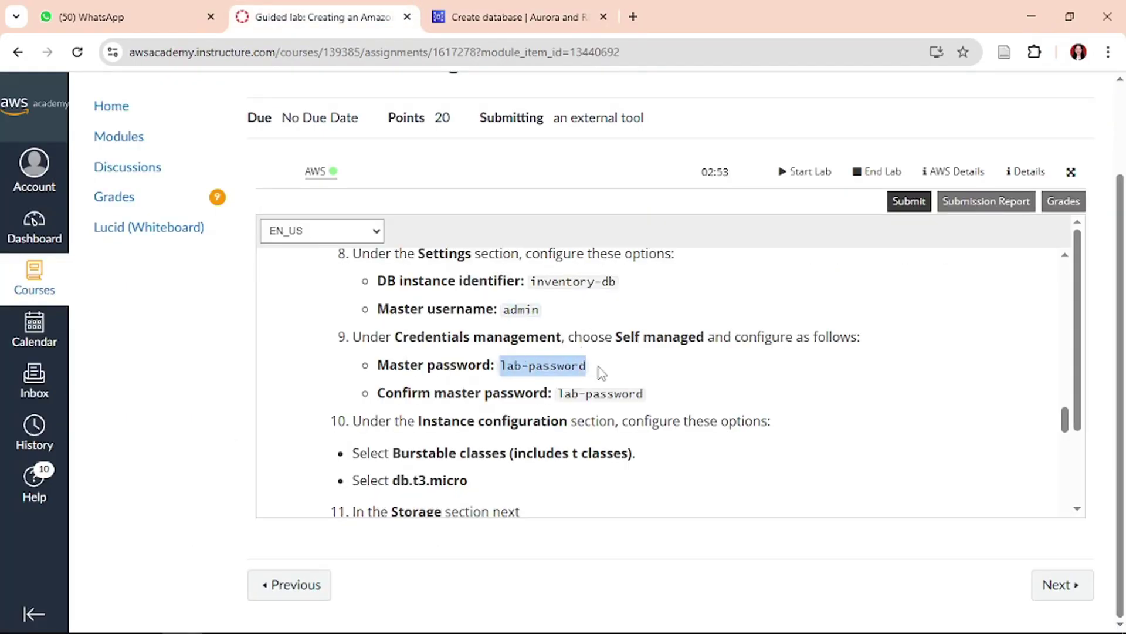
left_click(478, 9)
scroll(403, 376, "down", 2)
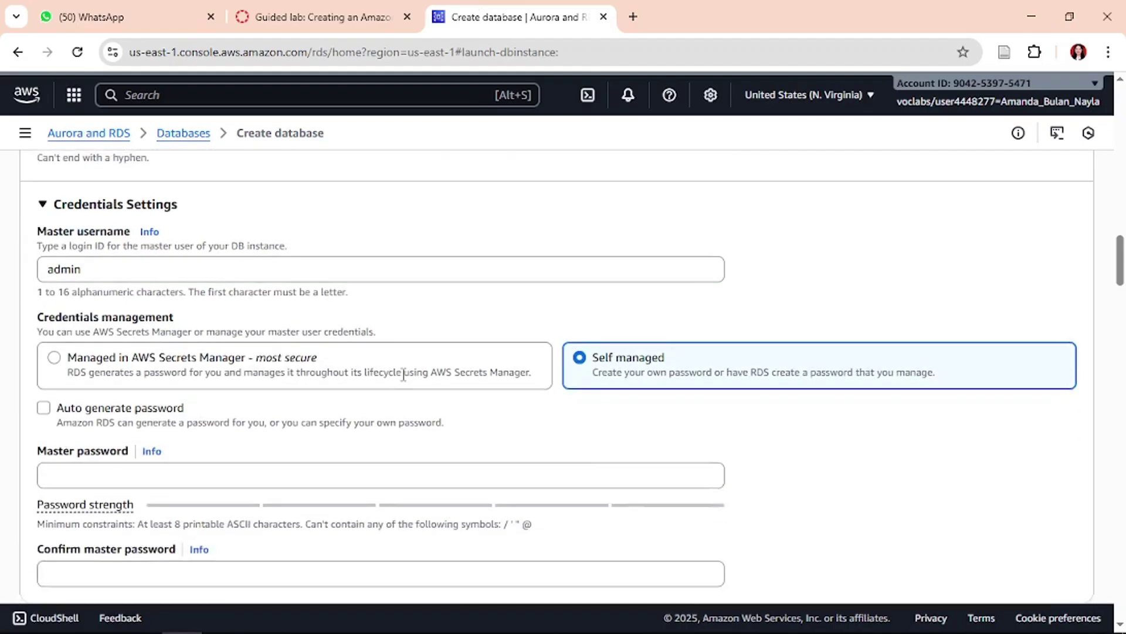
scroll(403, 374, "down", 1)
left_click(232, 445)
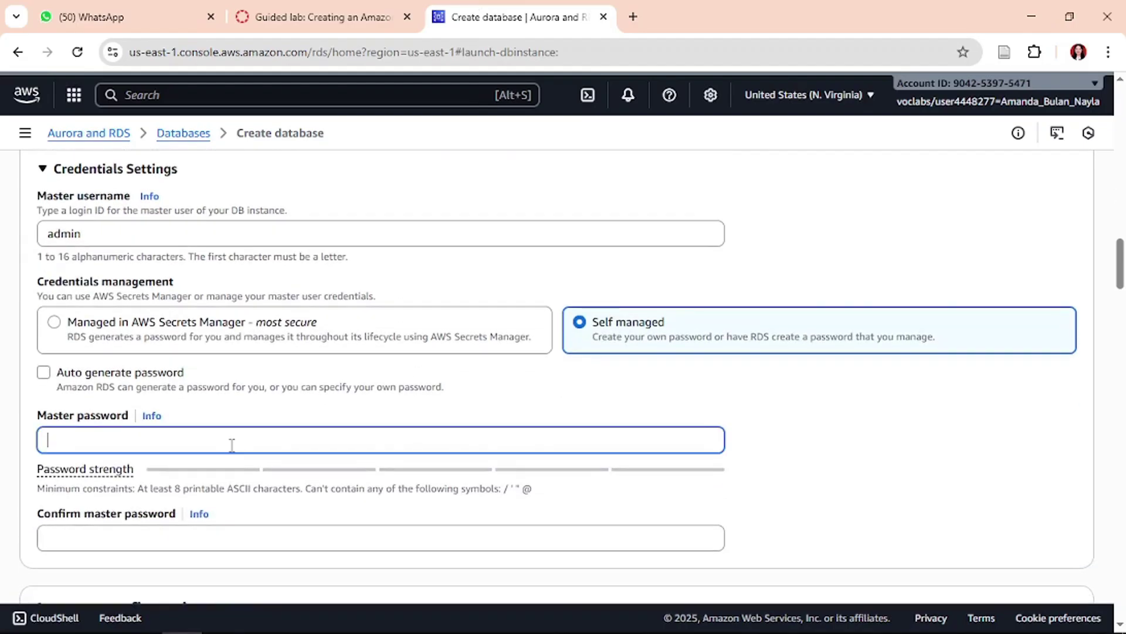
key("ctrl+v")
left_click(220, 532)
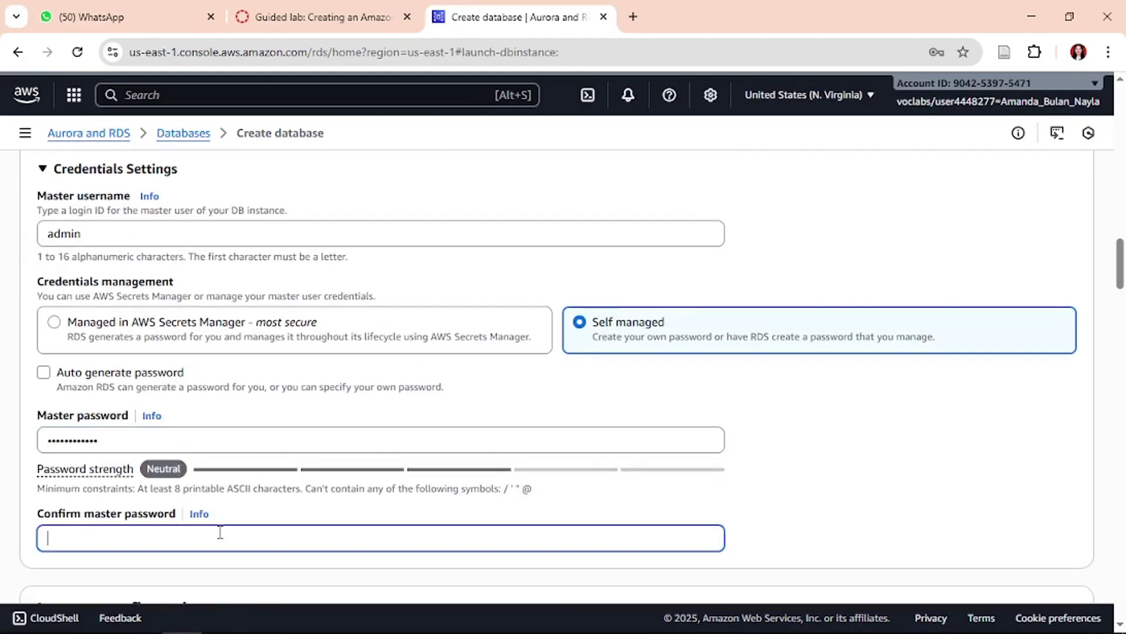
key("ctrl+v")
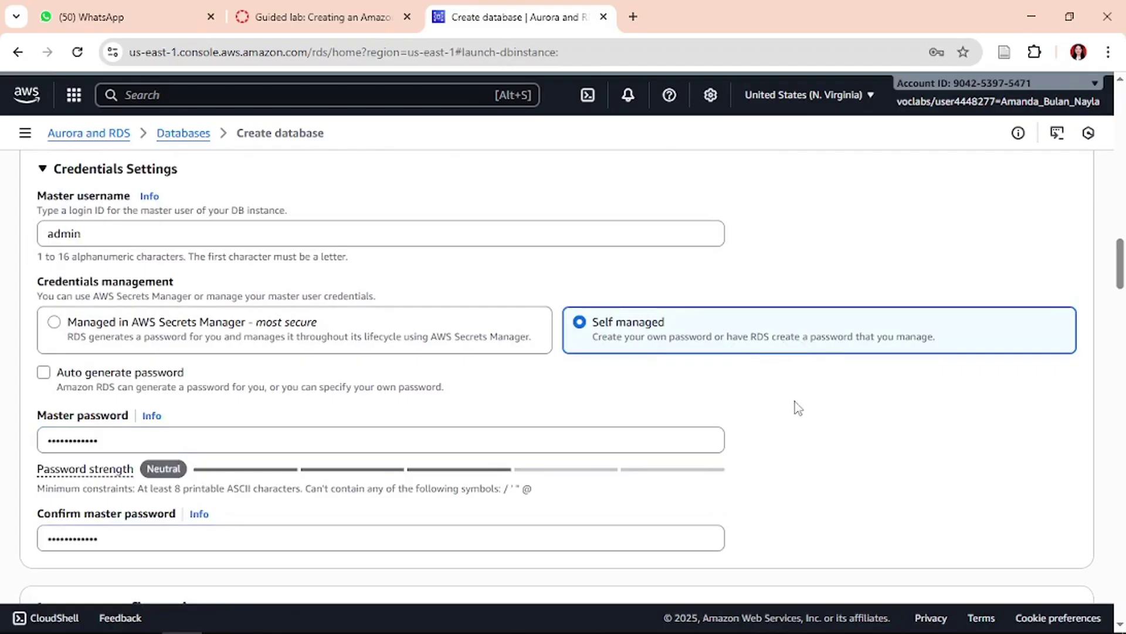
scroll(795, 401, "up", 2)
scroll(794, 401, "up", 1)
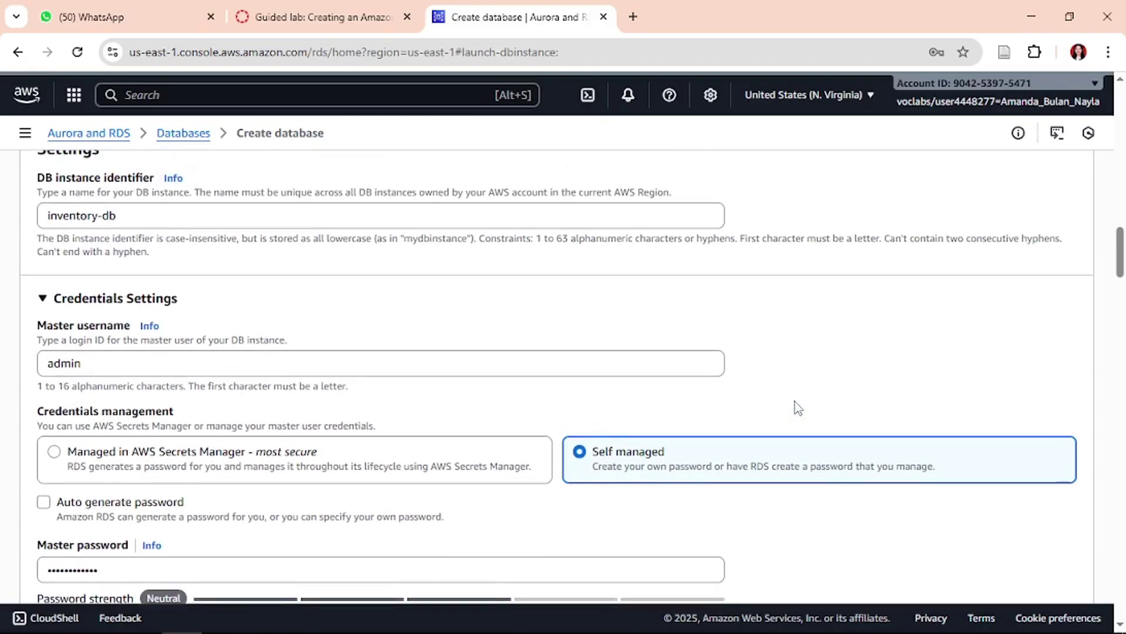
- Paste a full-screen snip of the inventory-db credentials form into Word as the third screenshot
scroll(795, 401, "up", 1)
key("super+shift+s")
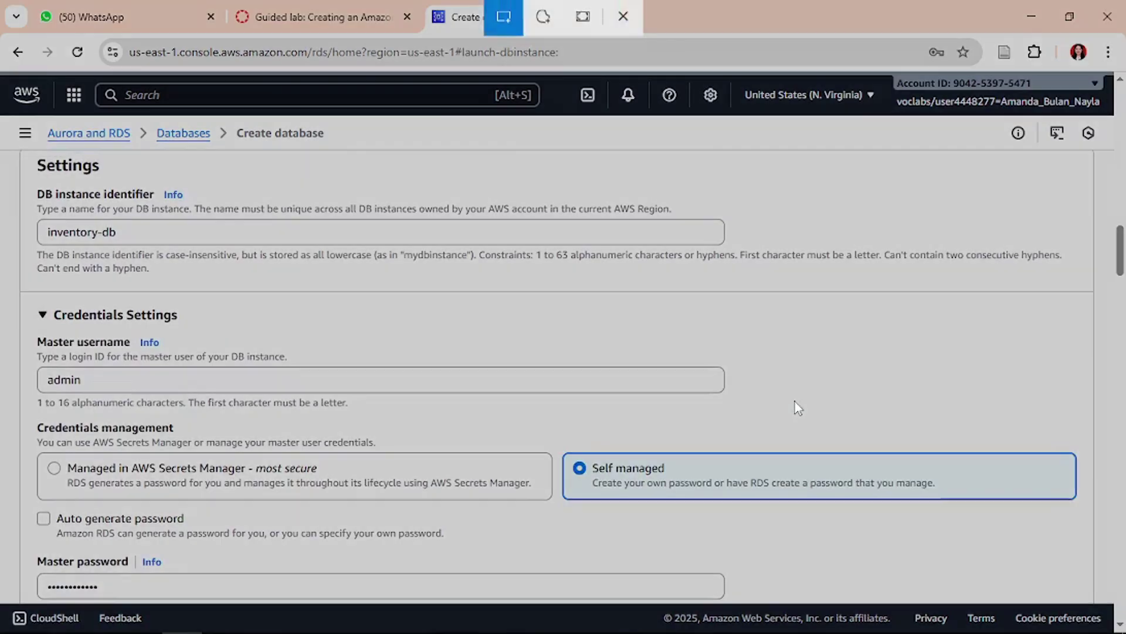
left_click(582, 20)
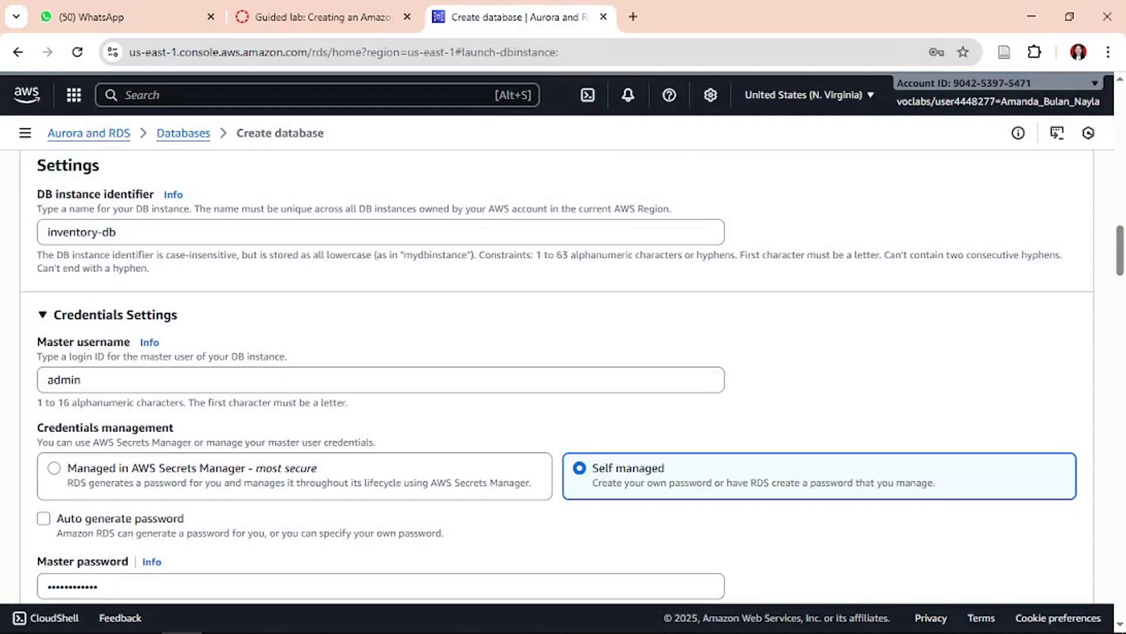
key("alt+Tab")
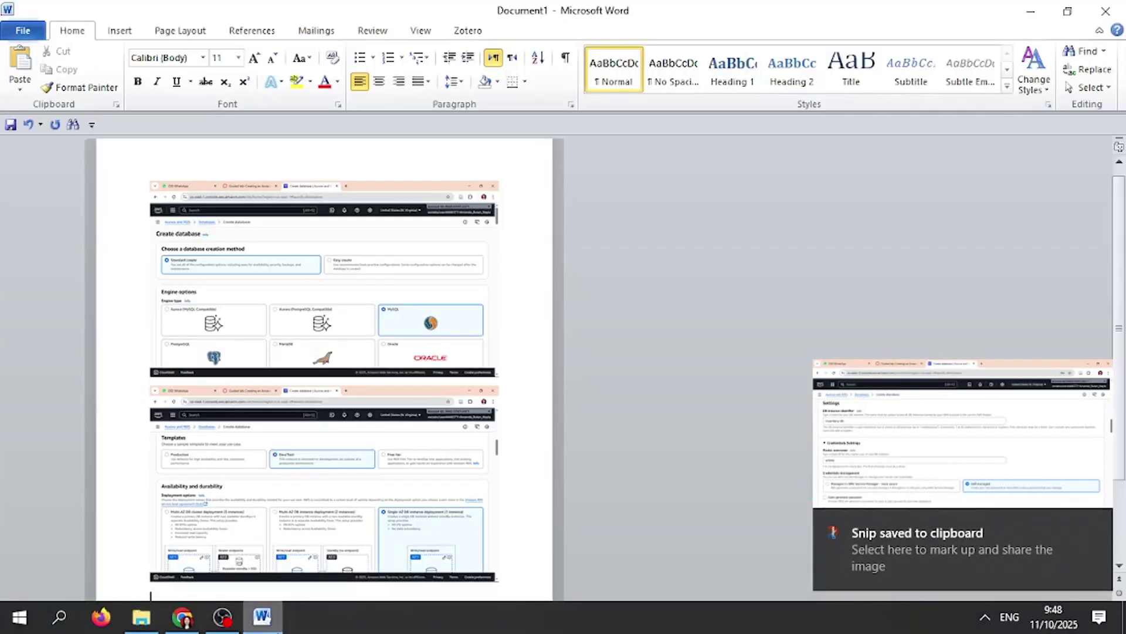
scroll(329, 428, "down", 3)
key("ctrl+v")
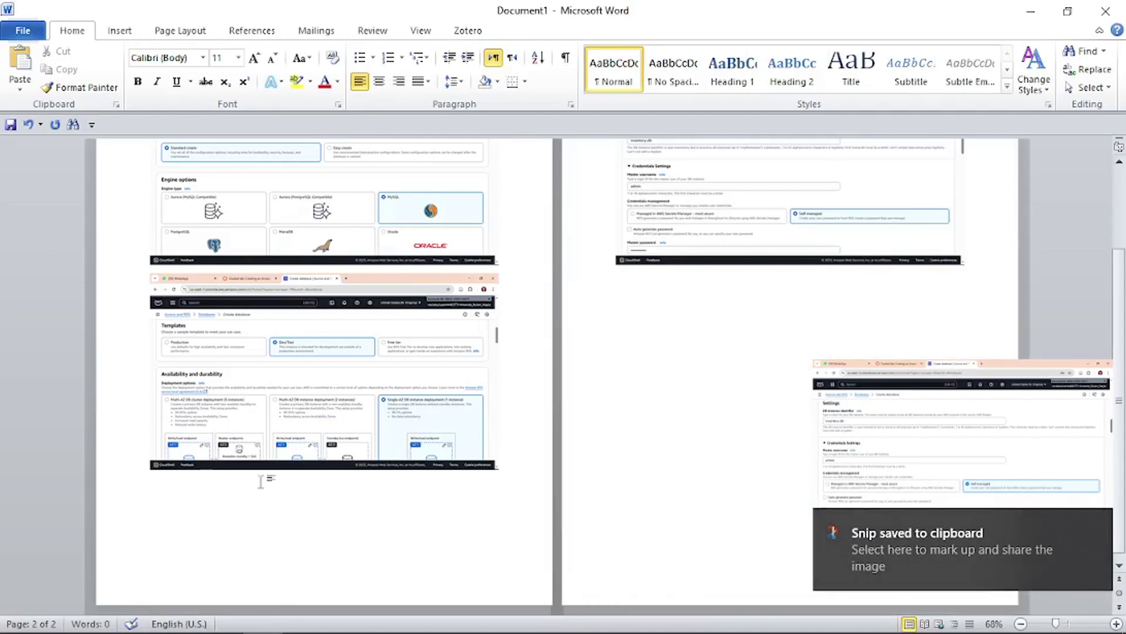
left_click(183, 617)
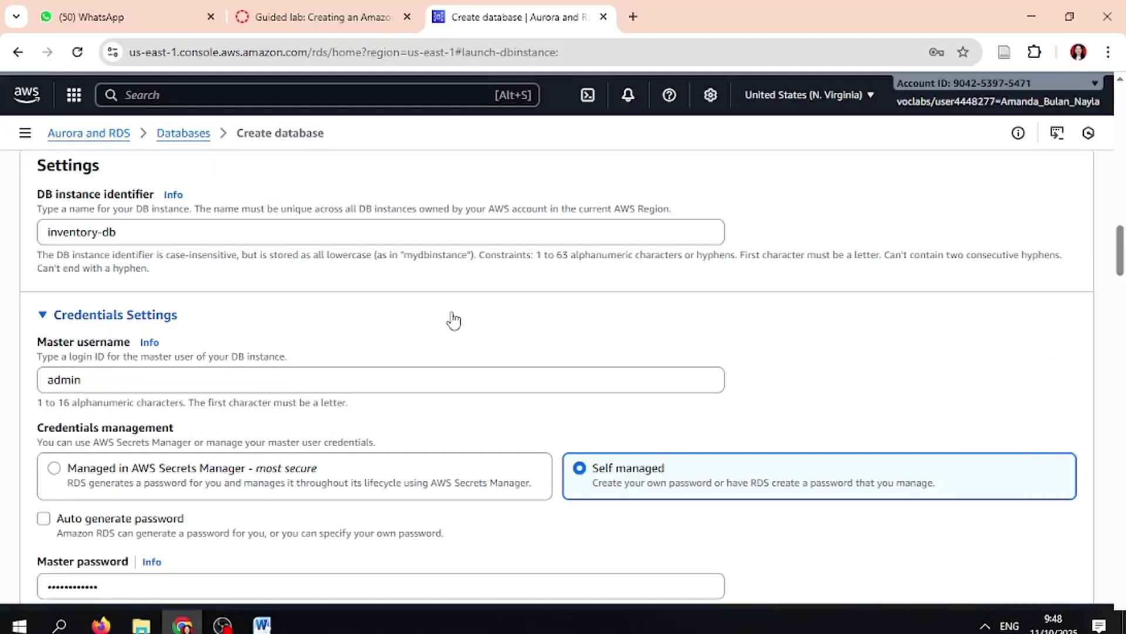
- Select Burstable classes for the DB instance class, per the lab instructions
left_click(289, 13)
scroll(648, 480, "down", 2)
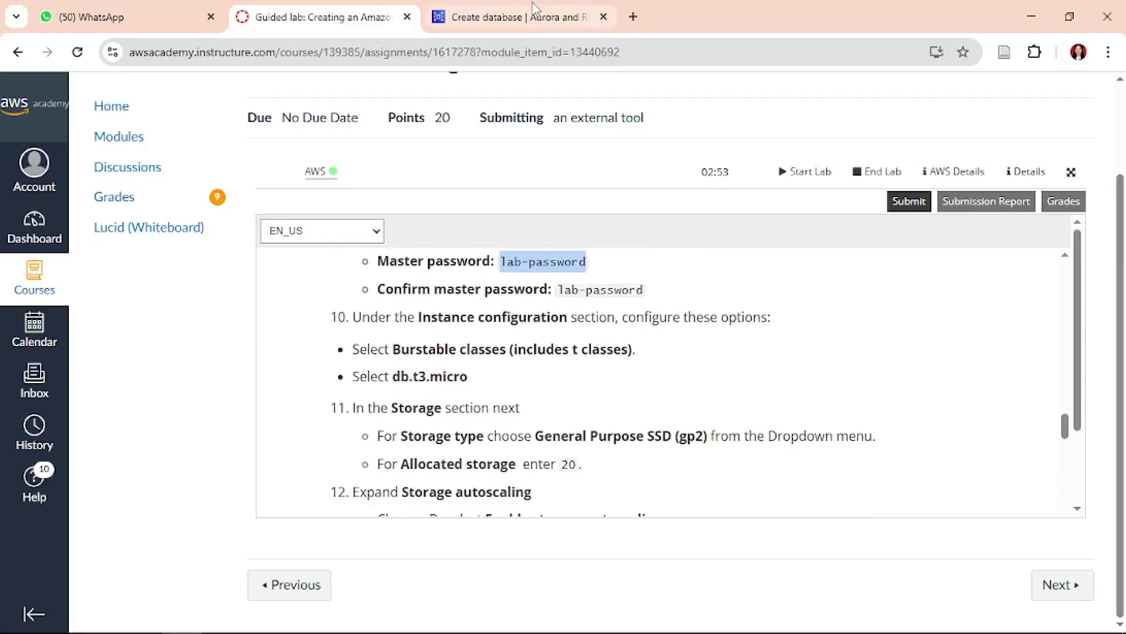
key("ctrl+Tab")
scroll(546, 308, "down", 5)
scroll(546, 308, "down", 3)
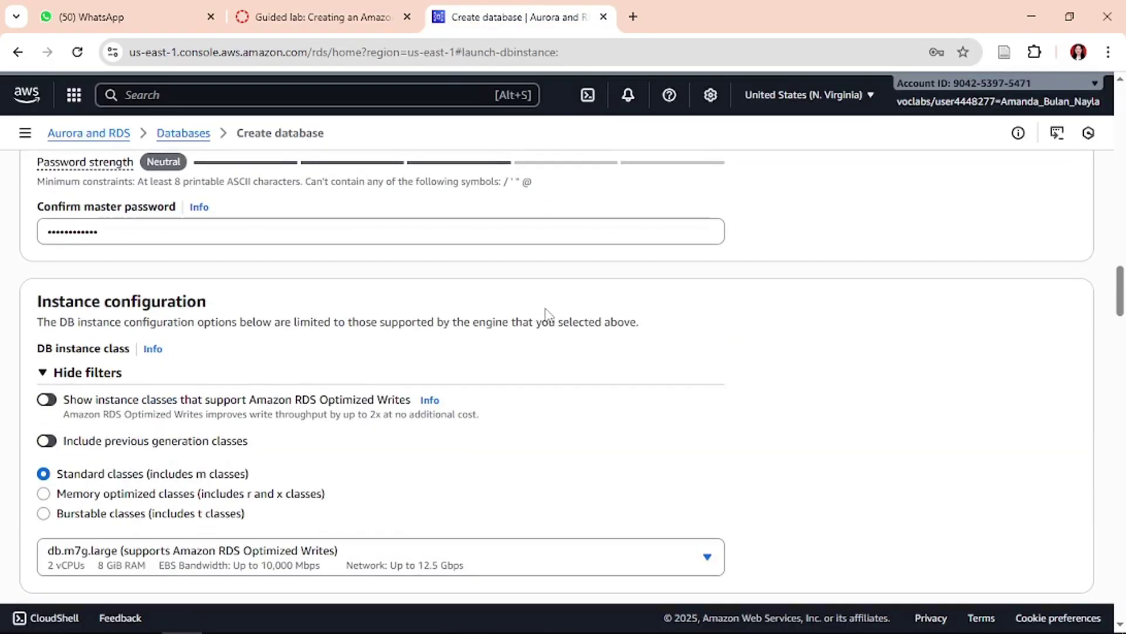
key("ctrl+shift+Tab")
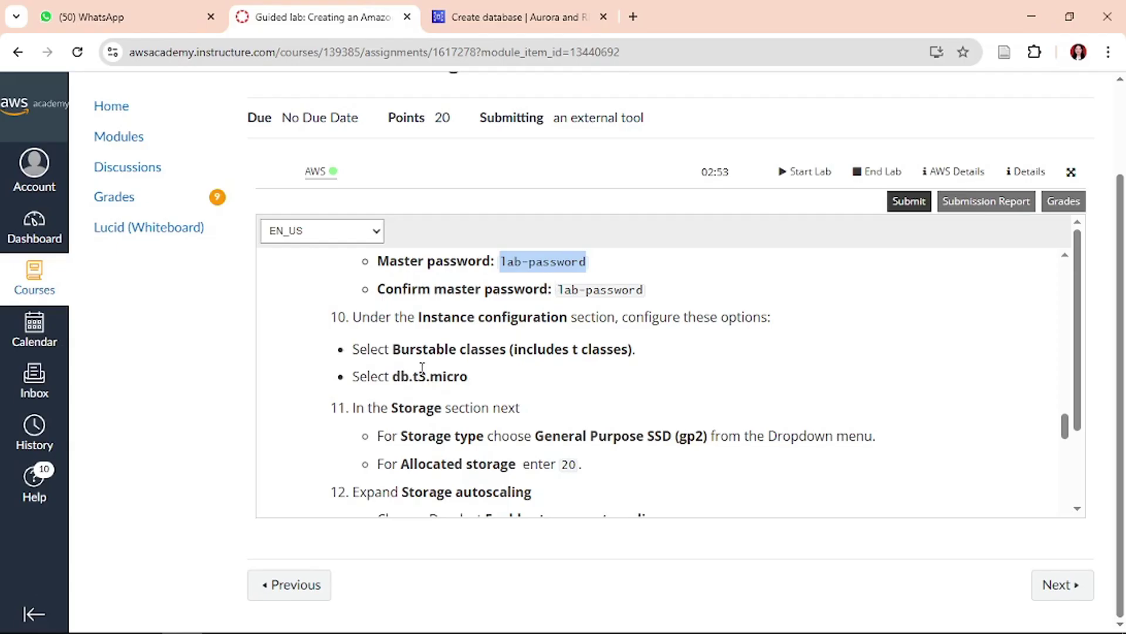
left_click(500, 13)
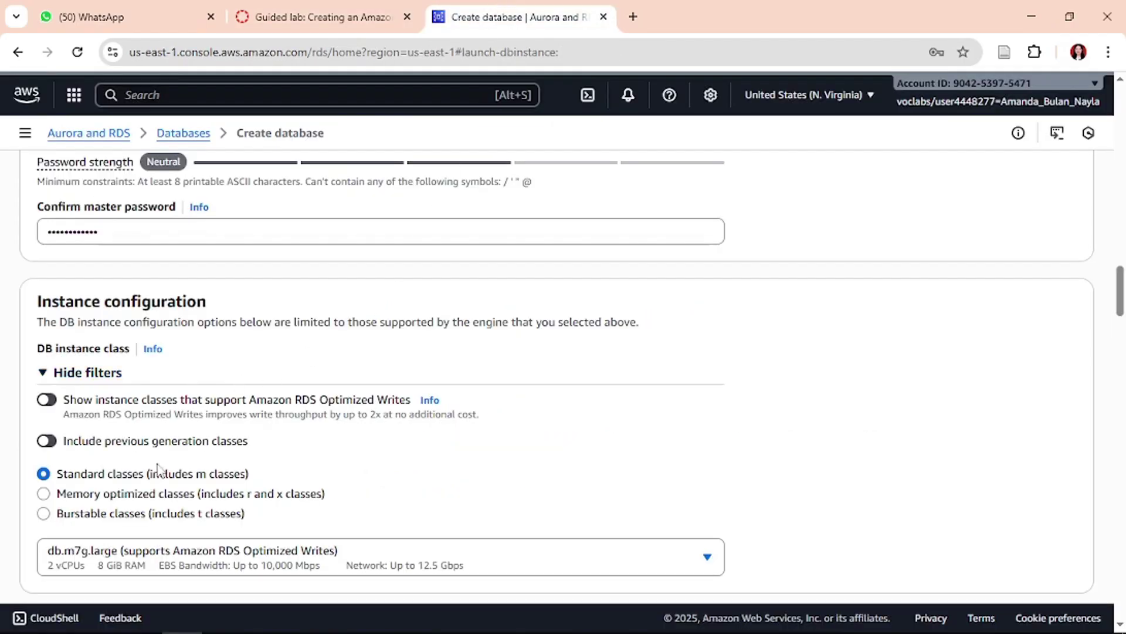
left_click(151, 520)
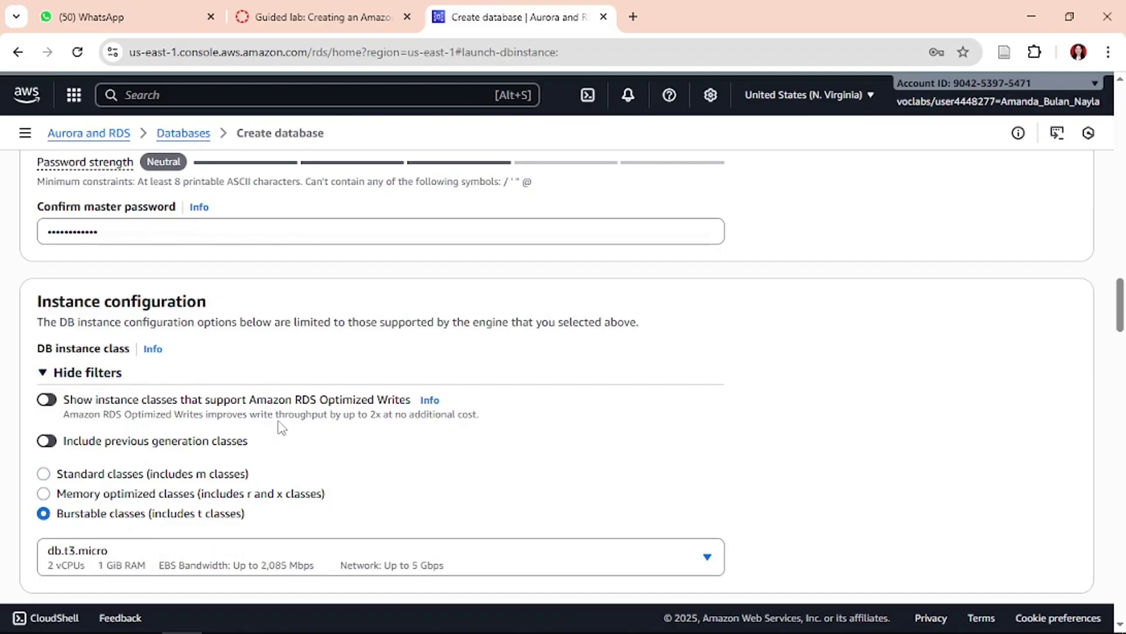
scroll(279, 425, "down", 1)
- Keep db.t3.micro as the instance class and scroll down to the Storage section
left_click(344, 10)
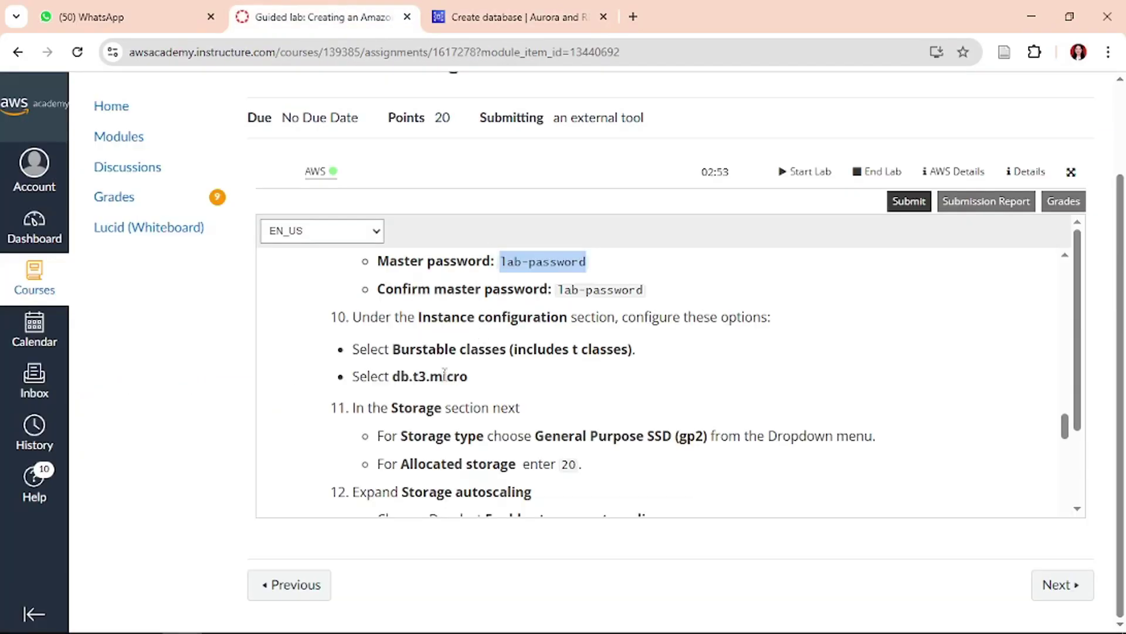
left_click(506, 16)
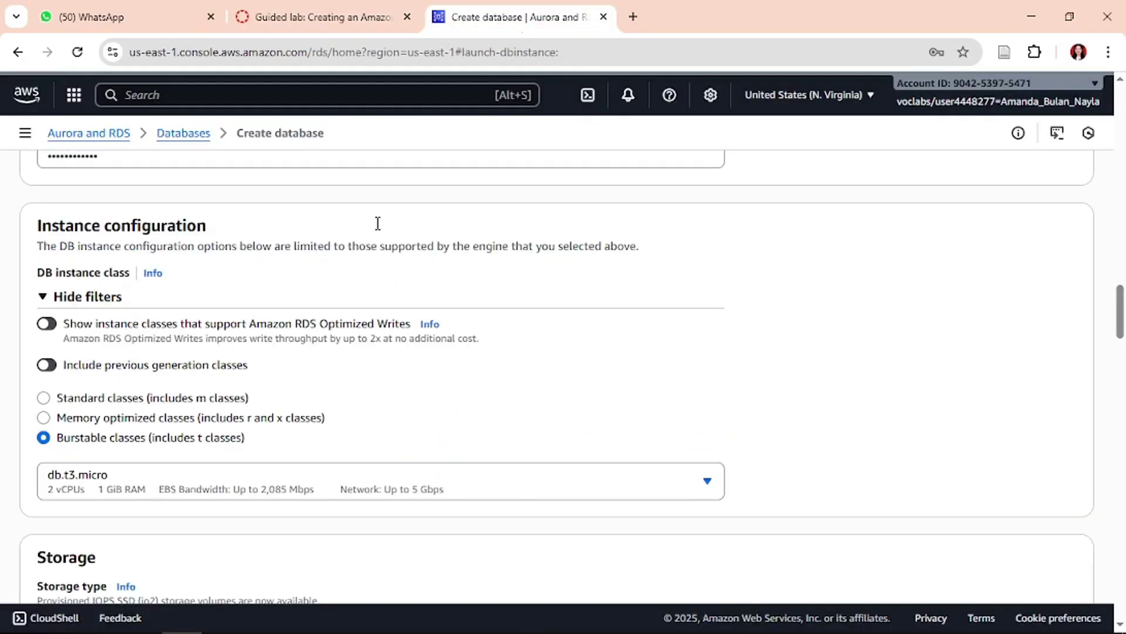
left_click(138, 484)
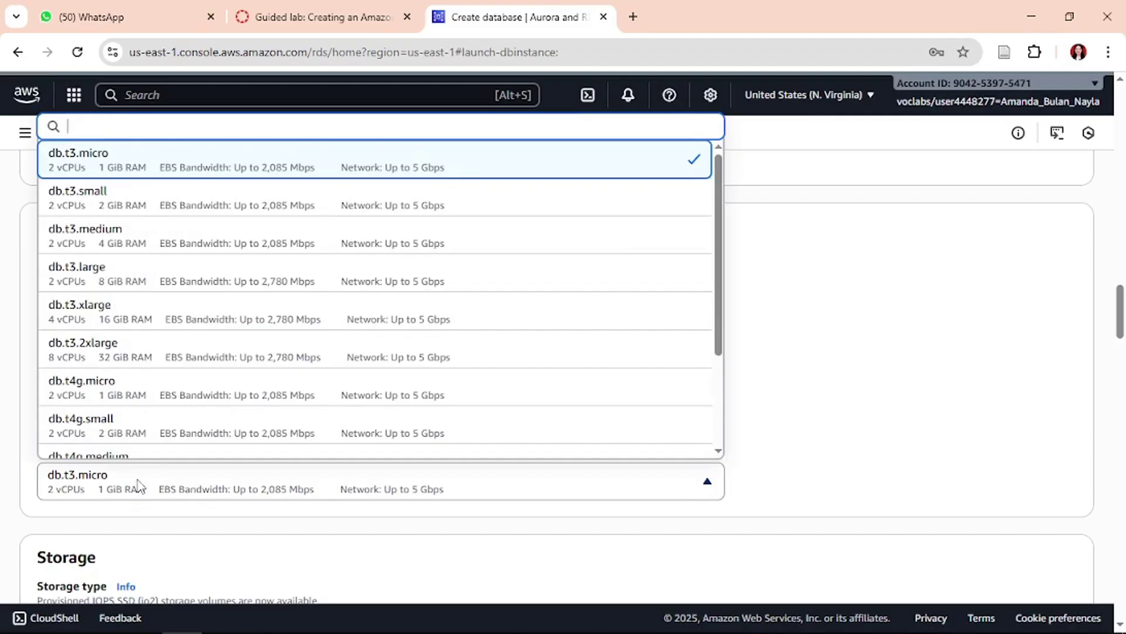
left_click(780, 368)
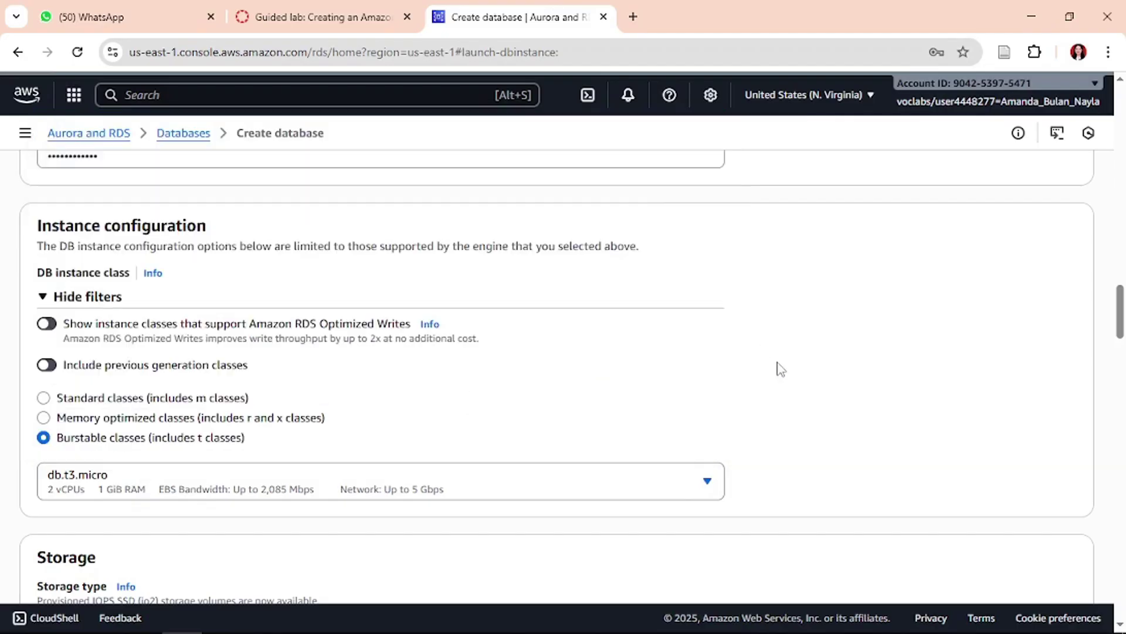
scroll(780, 367, "down", 4)
left_click(405, 7)
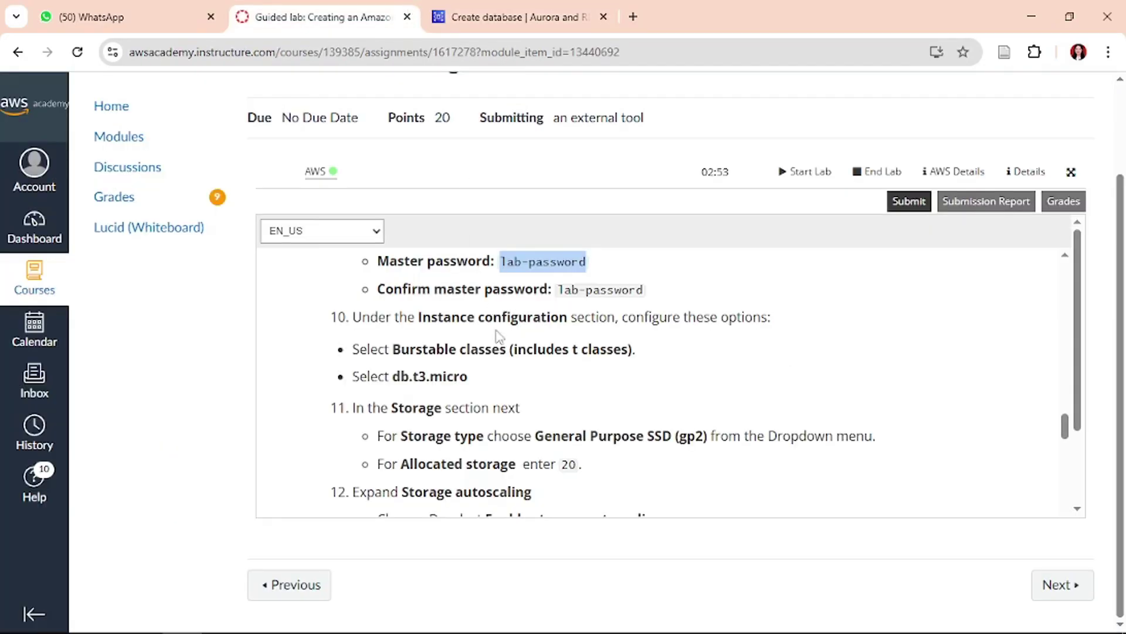
scroll(502, 367, "down", 2)
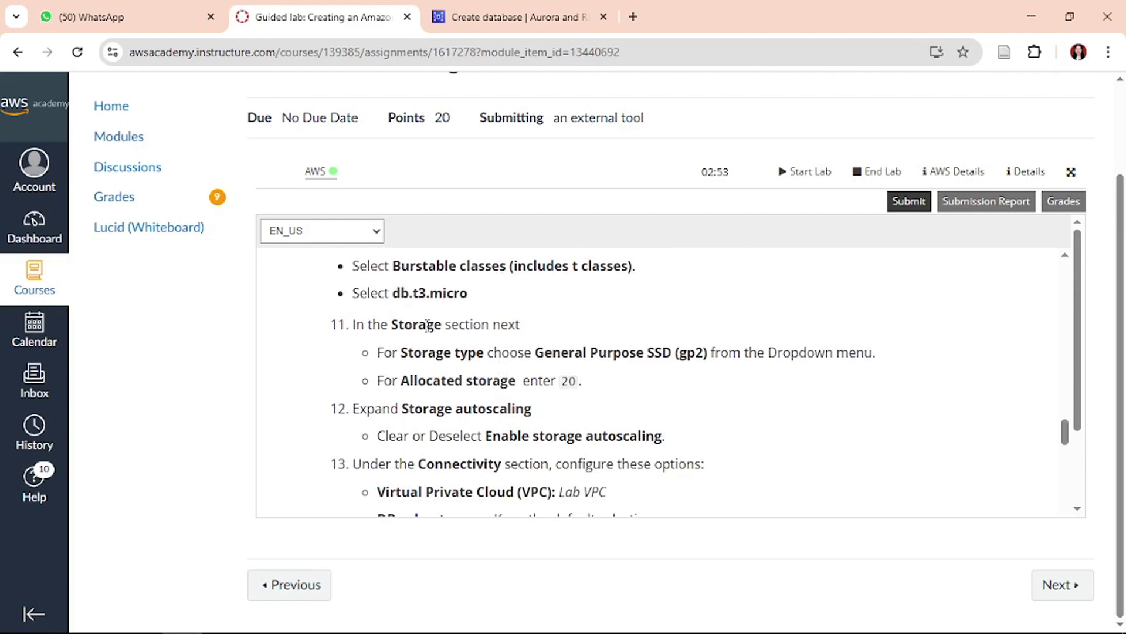
left_click(511, 16)
scroll(332, 379, "down", 3)
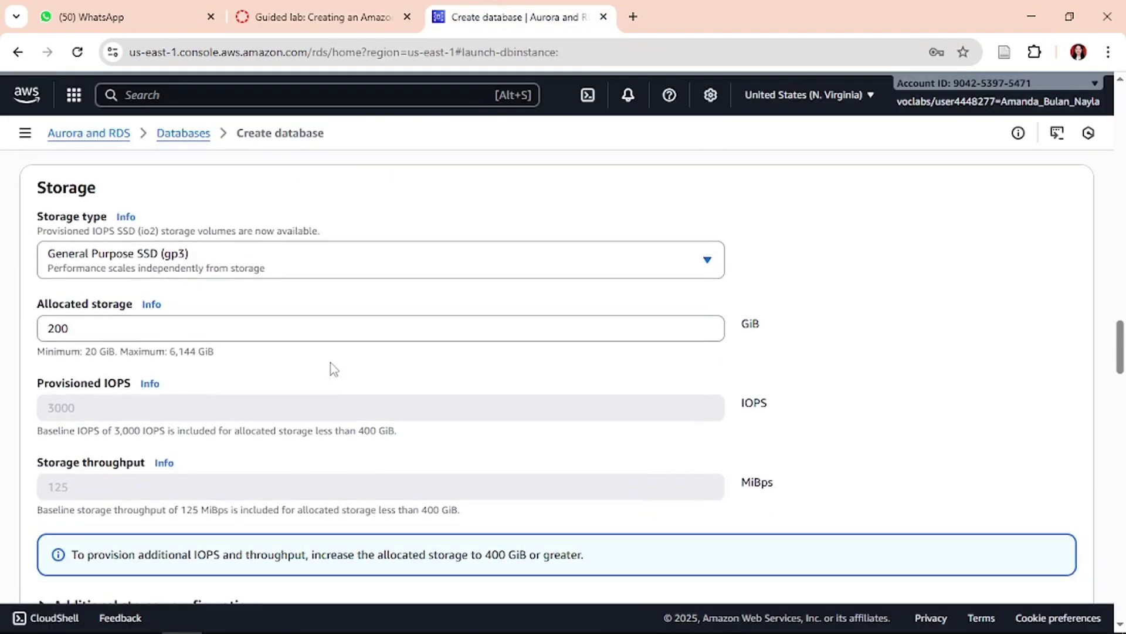
- Change the storage type to General Purpose SSD (gp2)
left_click(329, 16)
scroll(624, 314, "down", 1)
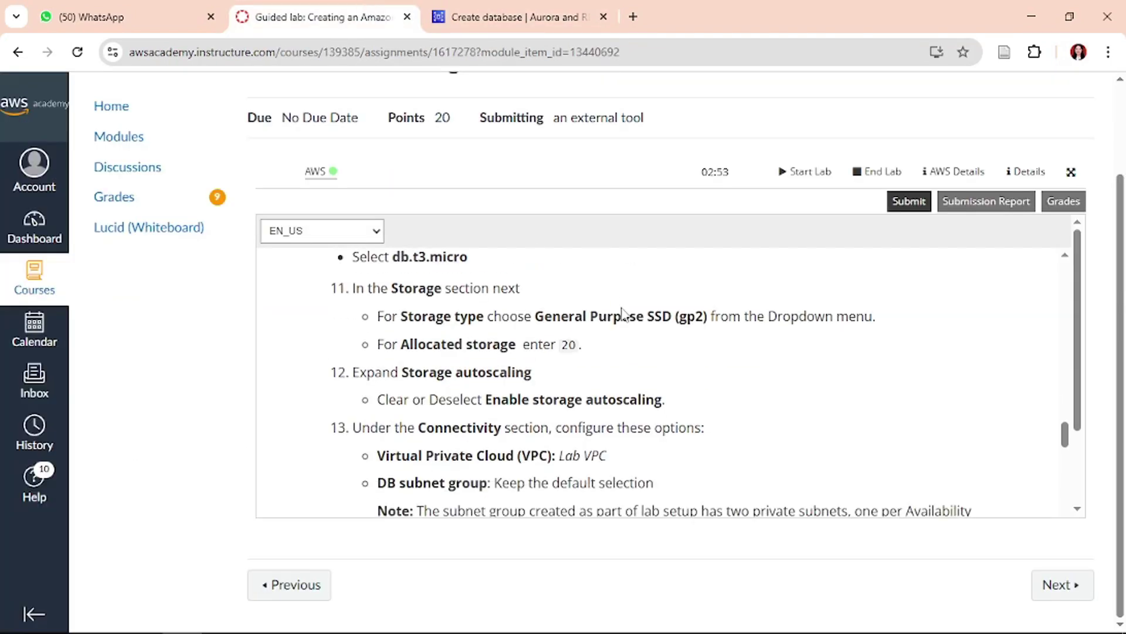
left_click(567, 11)
left_click(300, 265)
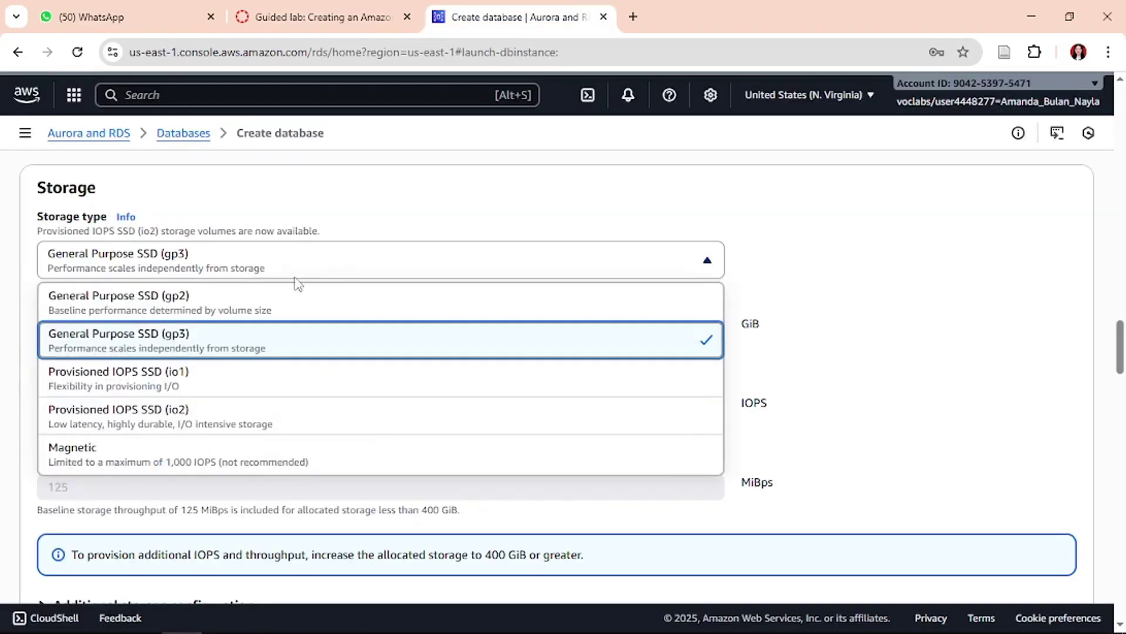
left_click(300, 318)
- Reduce allocated storage from 200 to 20 GiB
left_click(347, 9)
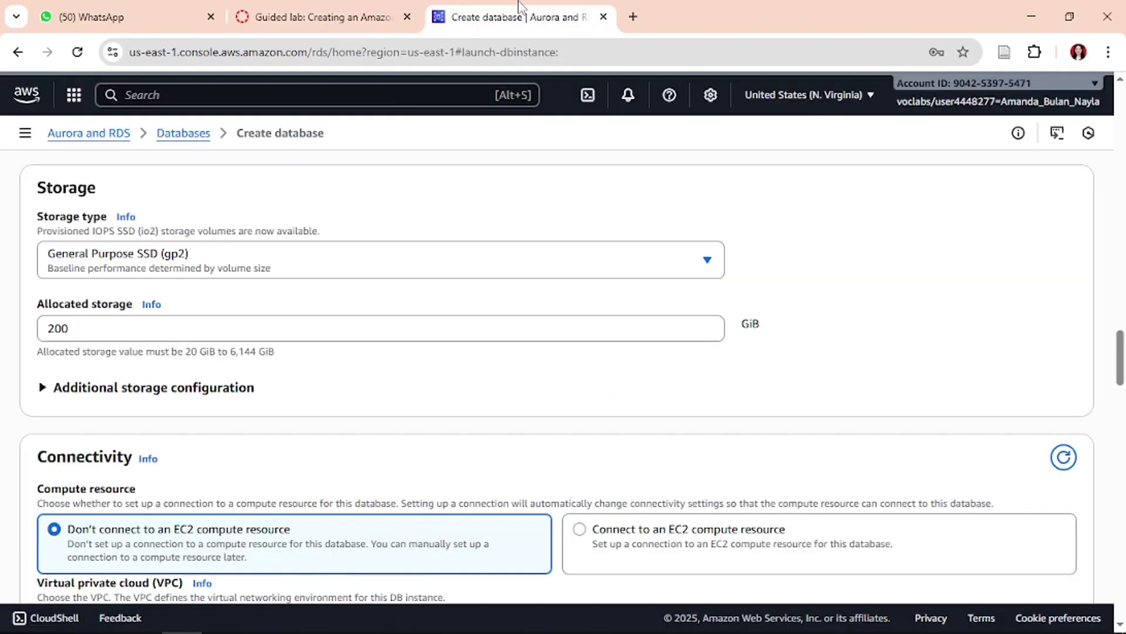
left_click(517, 14)
left_click(87, 332)
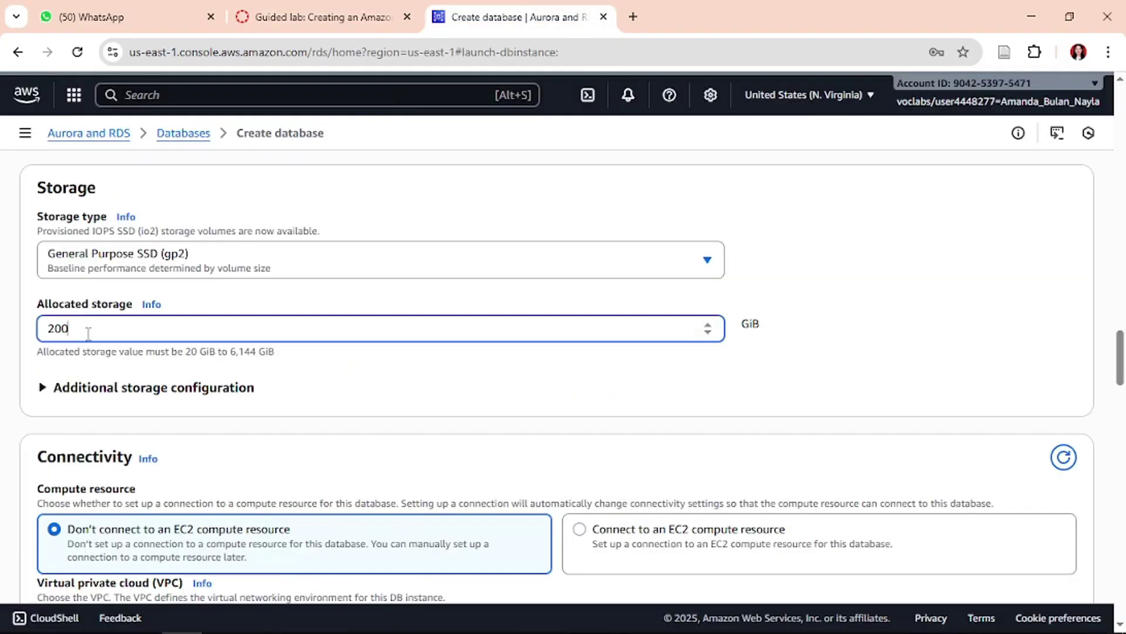
key("BackSpace")
left_click(269, 7)
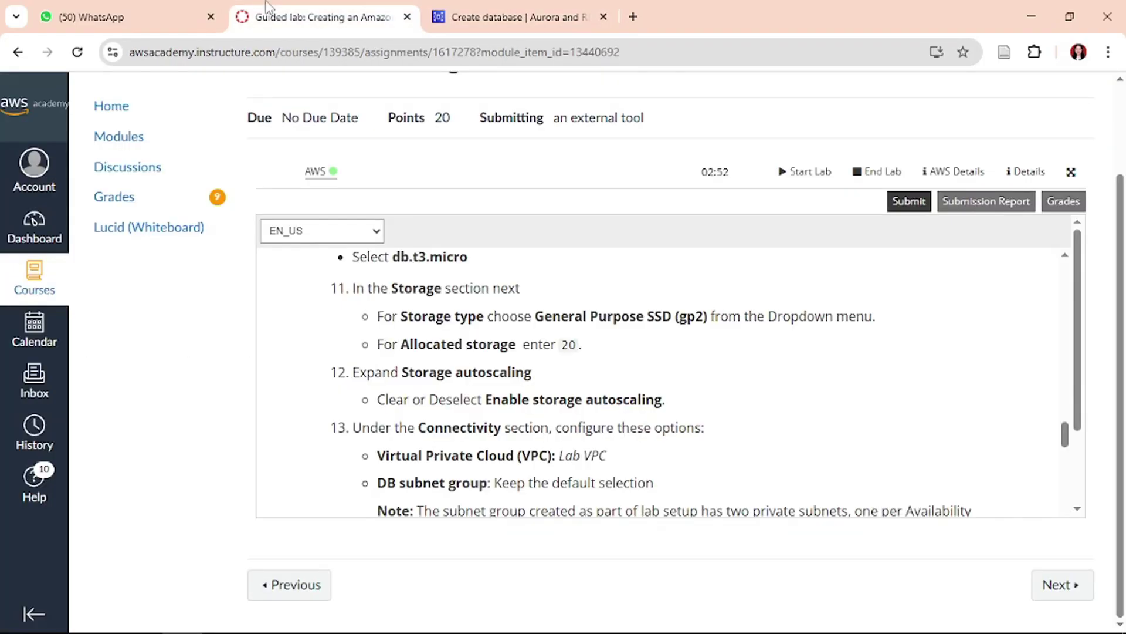
scroll(535, 374, "down", 1)
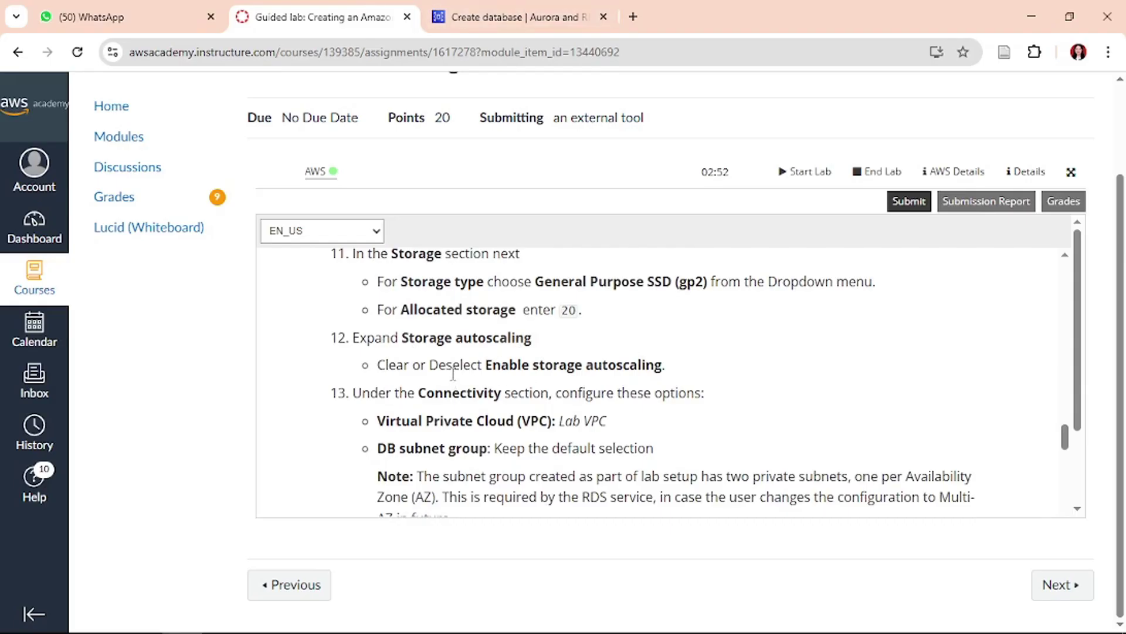
left_click(517, 16)
scroll(344, 327, "down", 2)
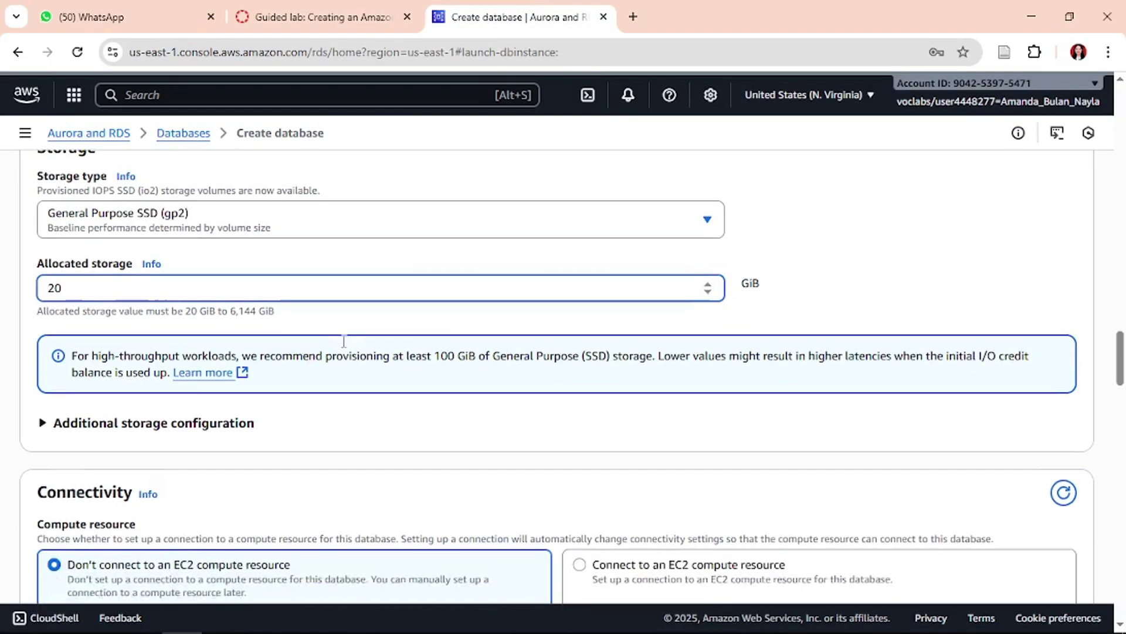
- Expand Additional storage configuration and disable storage autoscaling
left_click(329, 17)
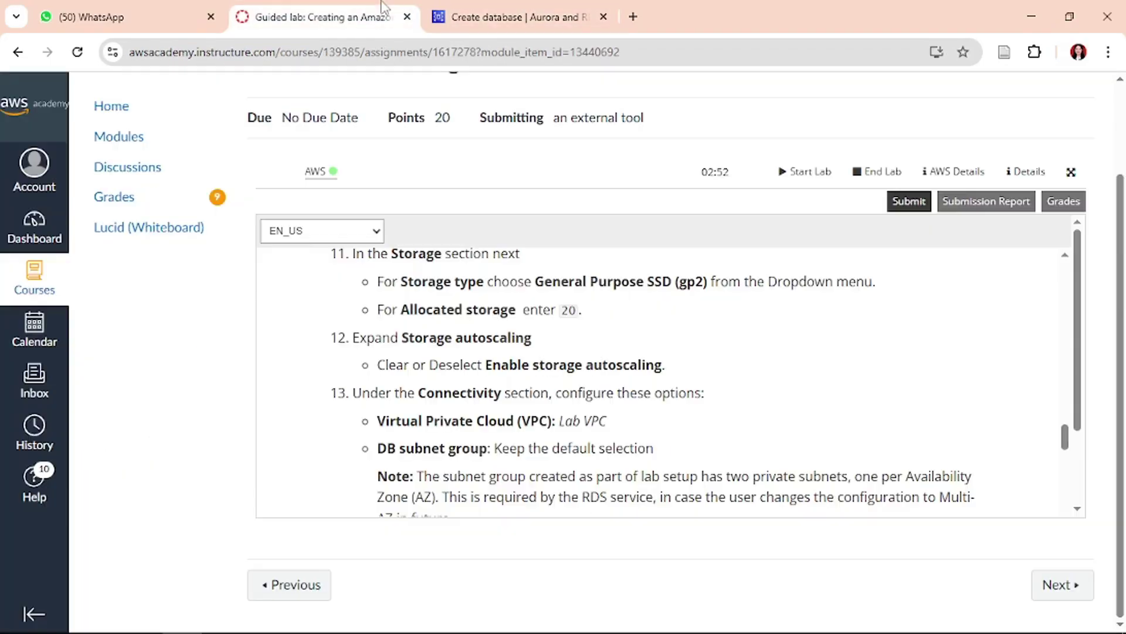
left_click(496, 14)
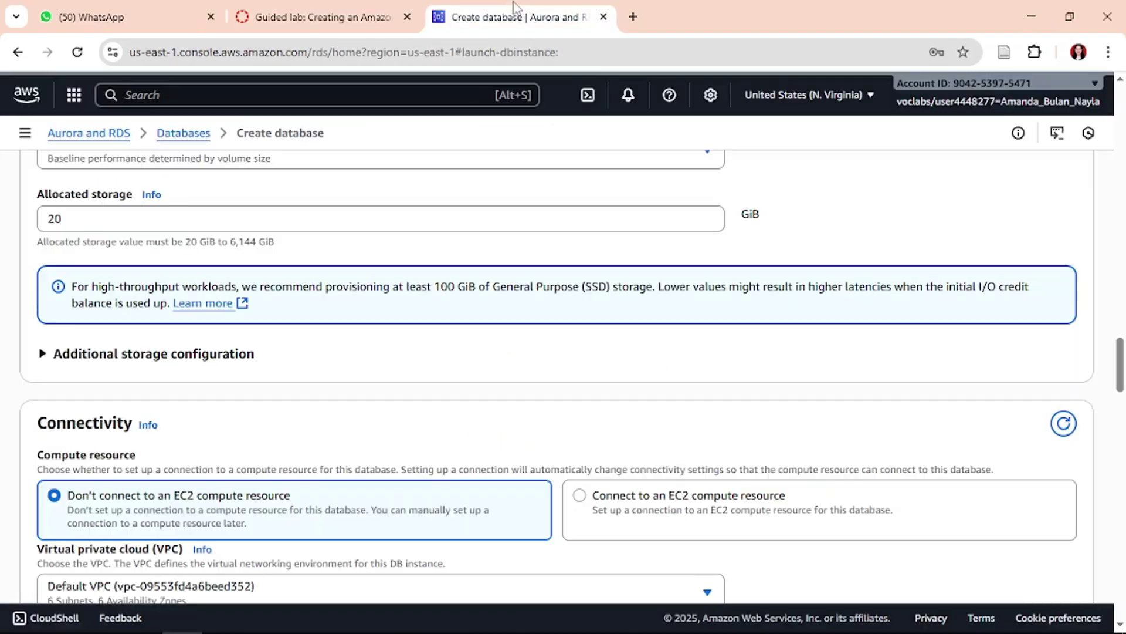
left_click(221, 353)
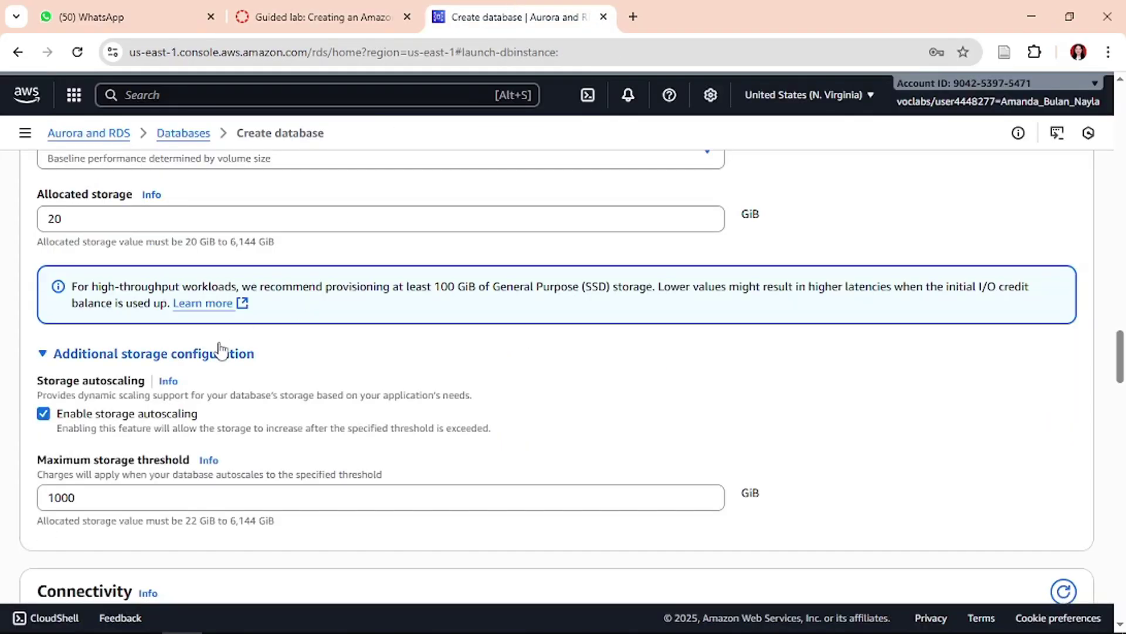
left_click(43, 415)
left_click(363, 17)
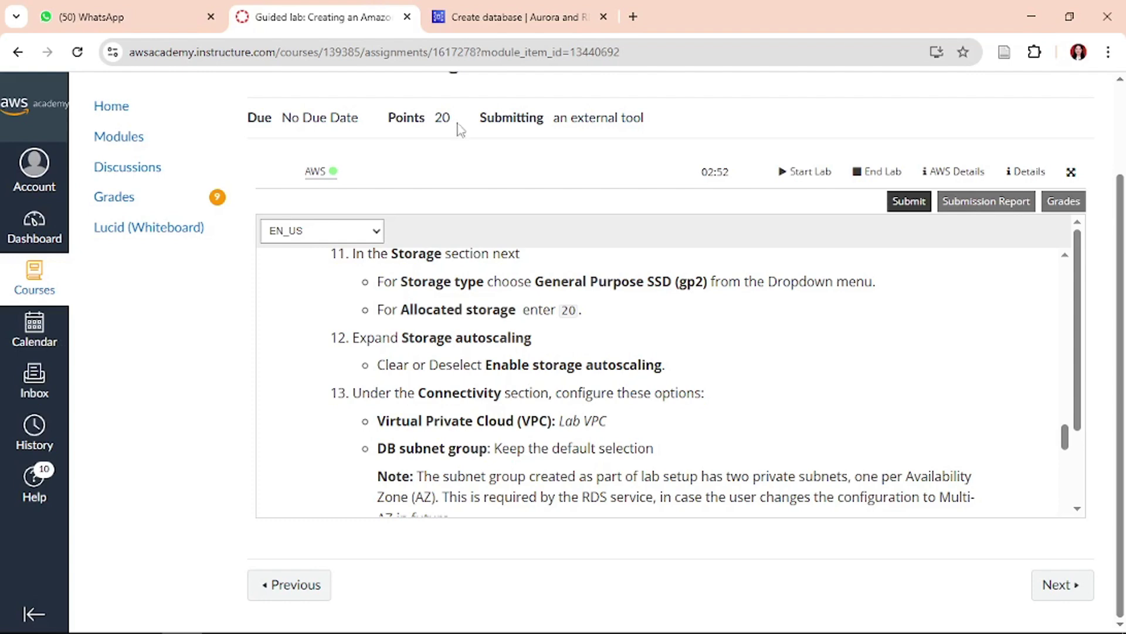
left_click(528, 15)
scroll(578, 363, "up", 3)
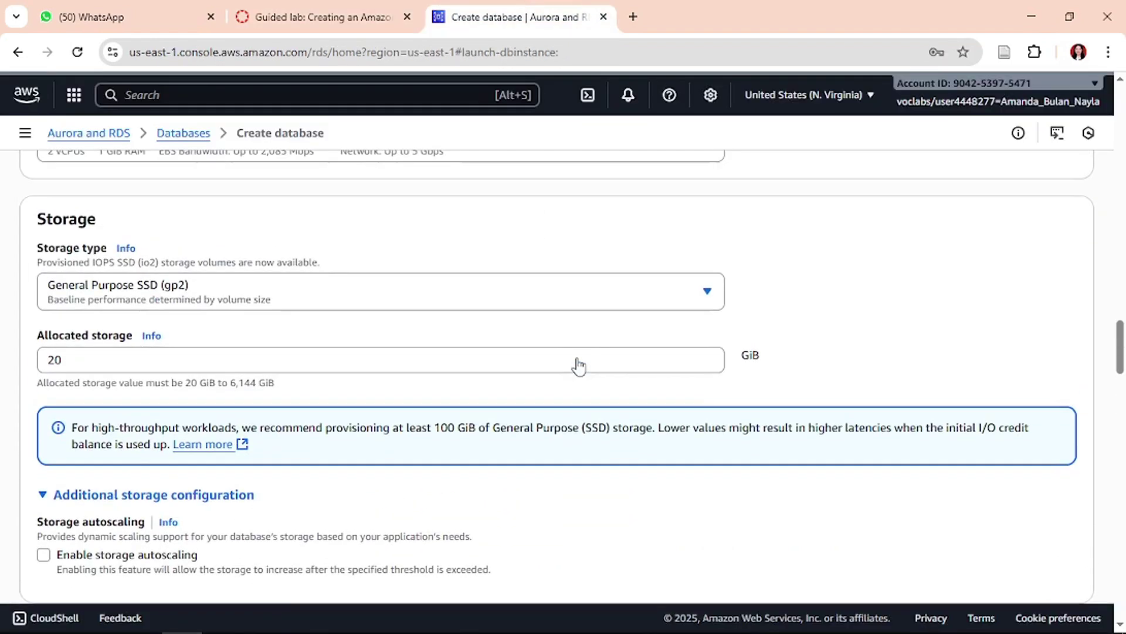
scroll(578, 363, "down", 1)
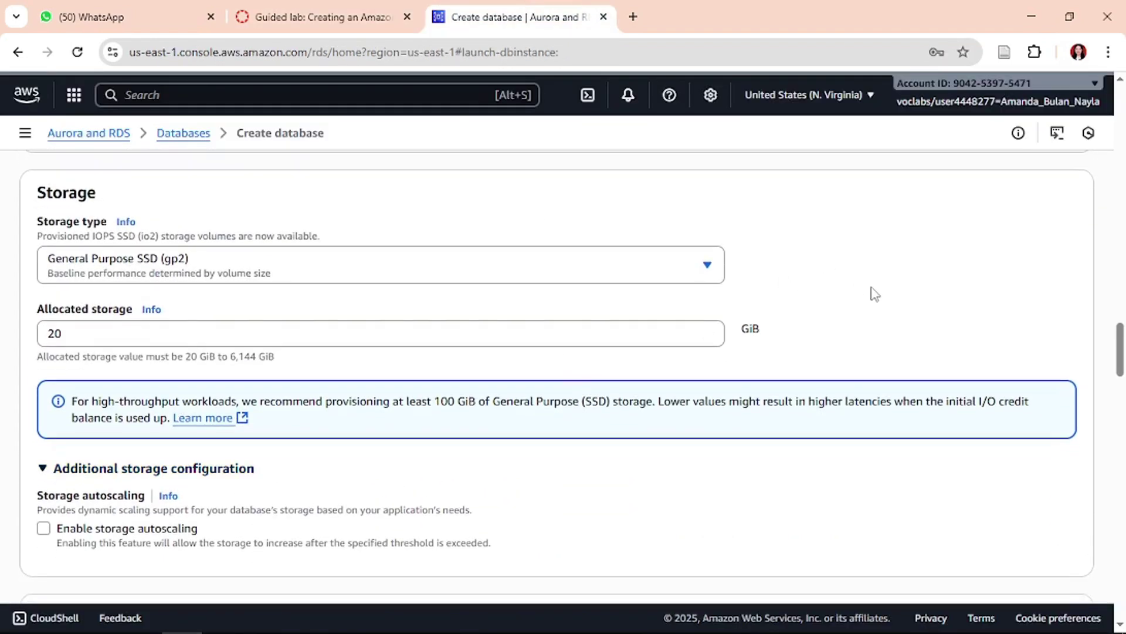
key("super+shift+s")
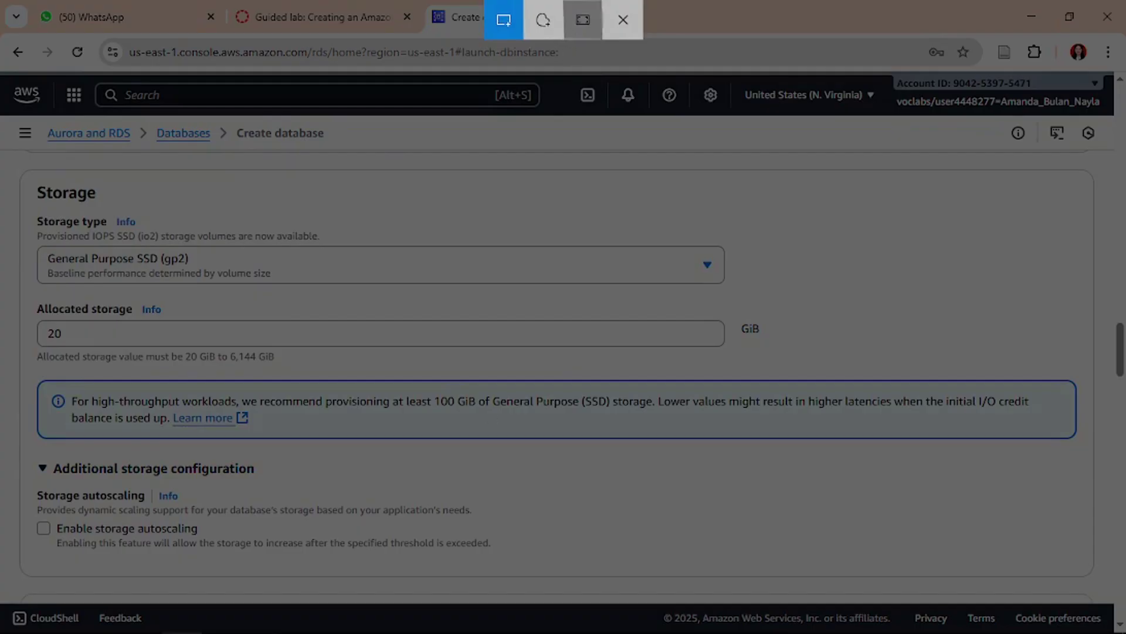
- Paste a full-screen capture of the gp2, 20 GiB storage settings into Word as the fourth screenshot
left_click(583, 19)
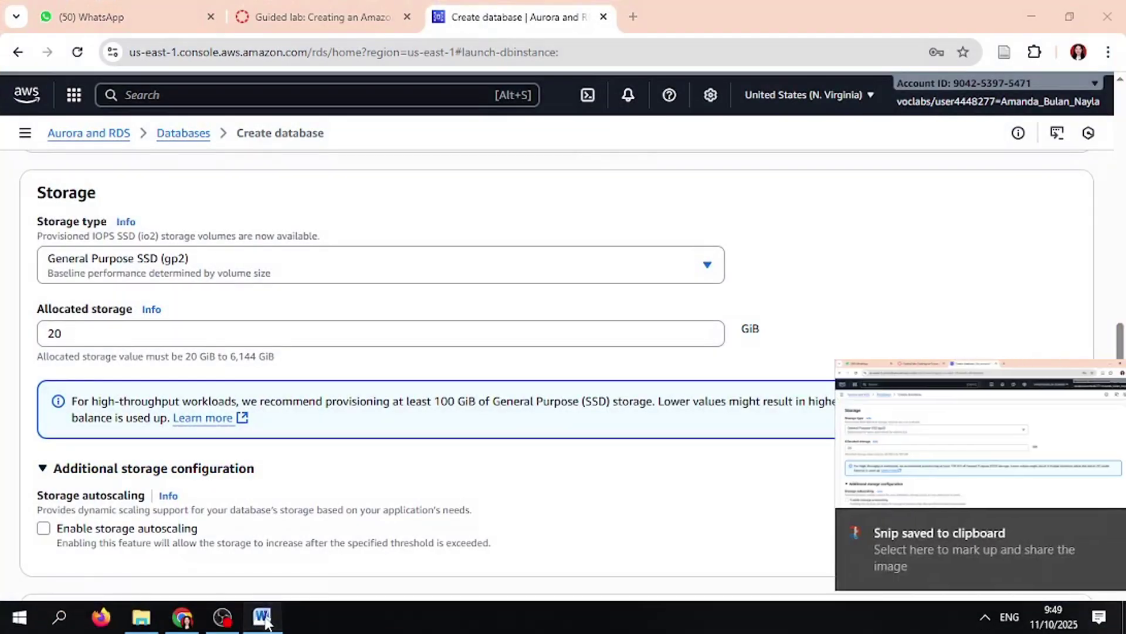
left_click(263, 624)
key("ctrl+v")
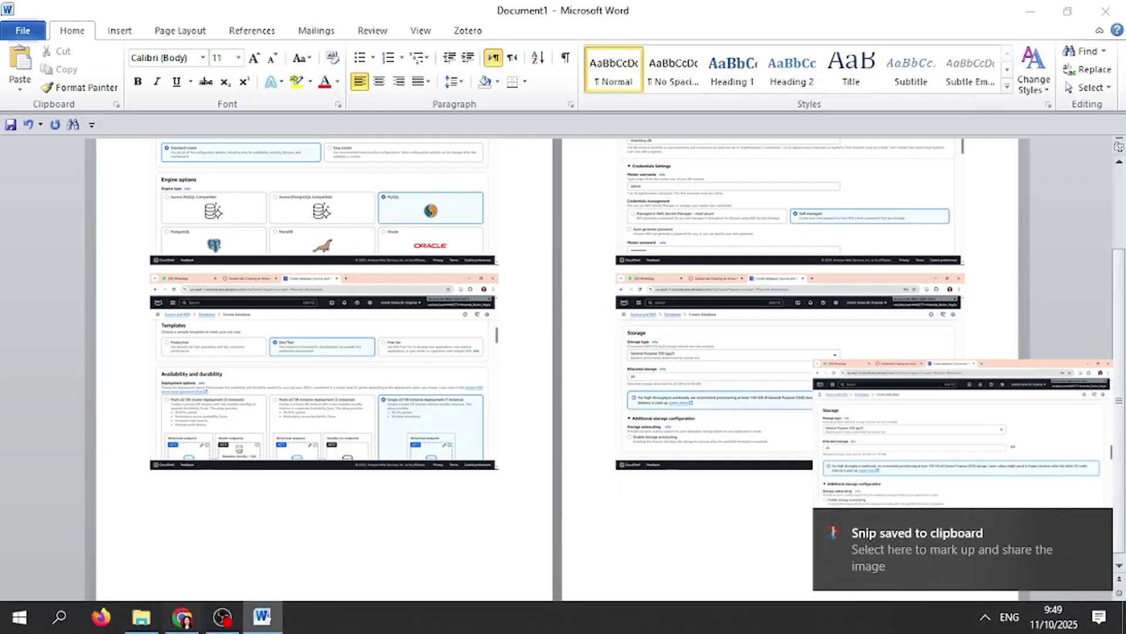
left_click(183, 619)
left_click(406, 8)
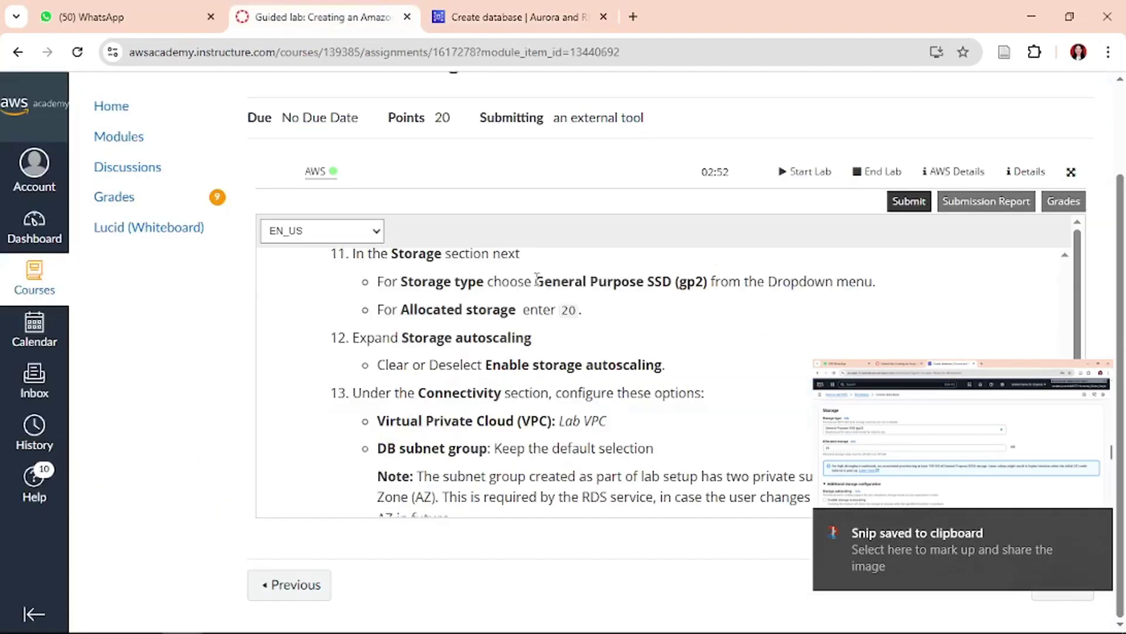
- Choose Lab VPC as the database's Virtual private cloud
scroll(537, 279, "down", 3)
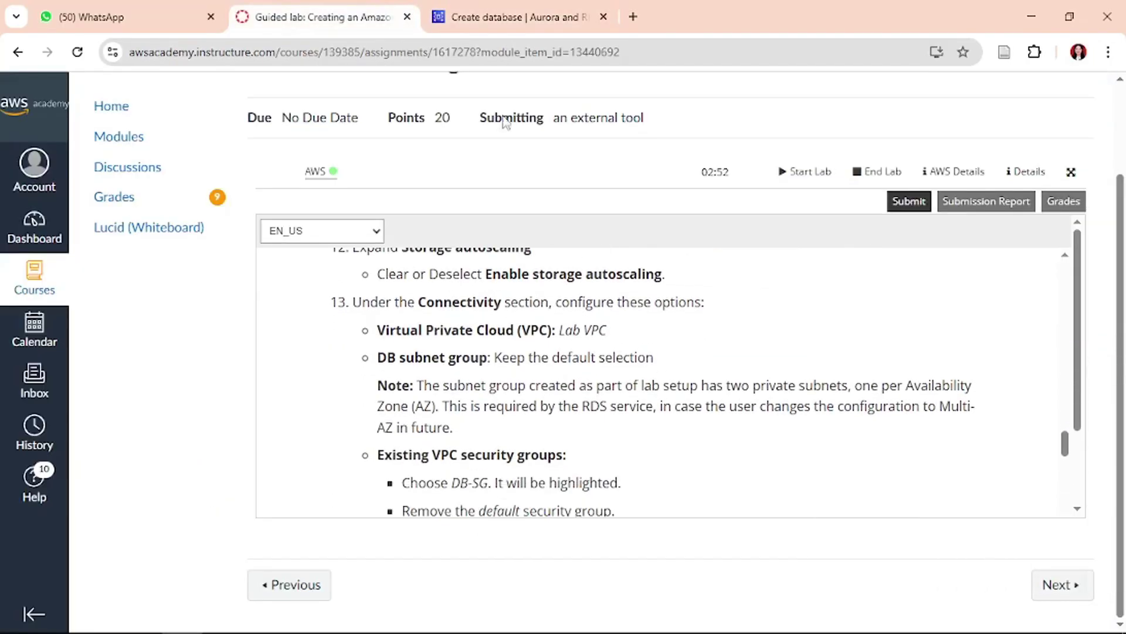
left_click(510, 16)
scroll(414, 343, "down", 5)
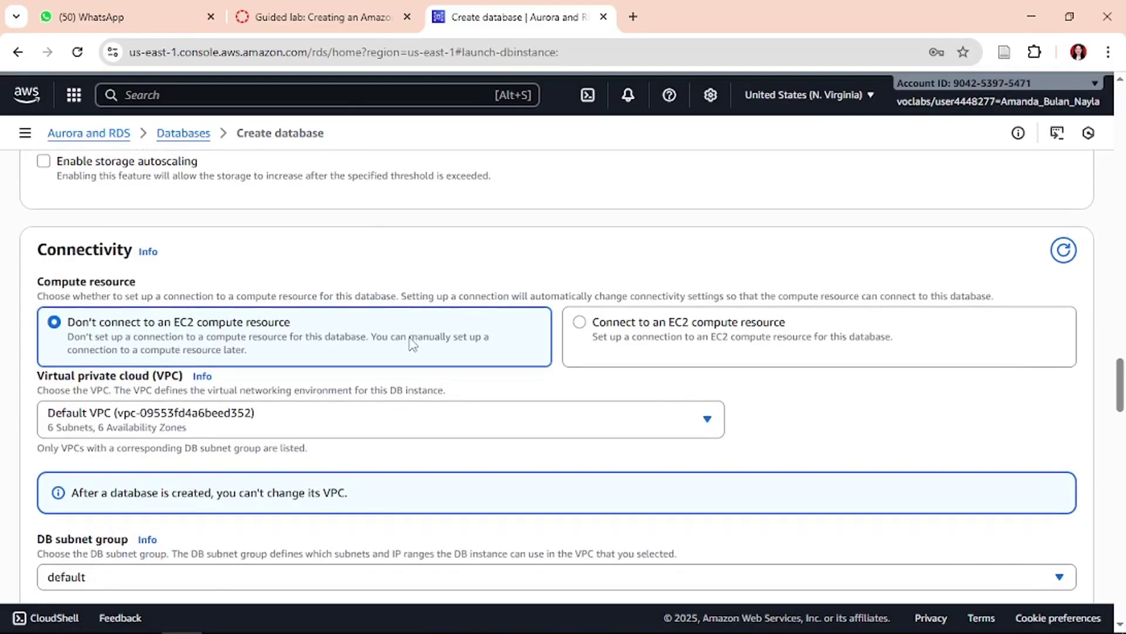
left_click(307, 9)
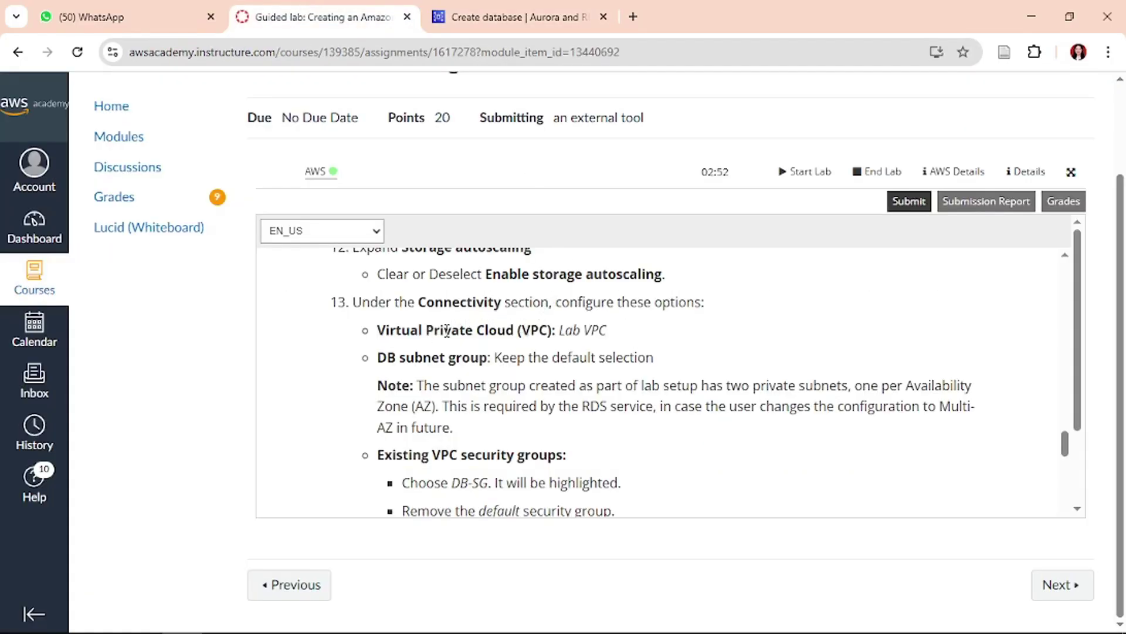
left_click(536, 13)
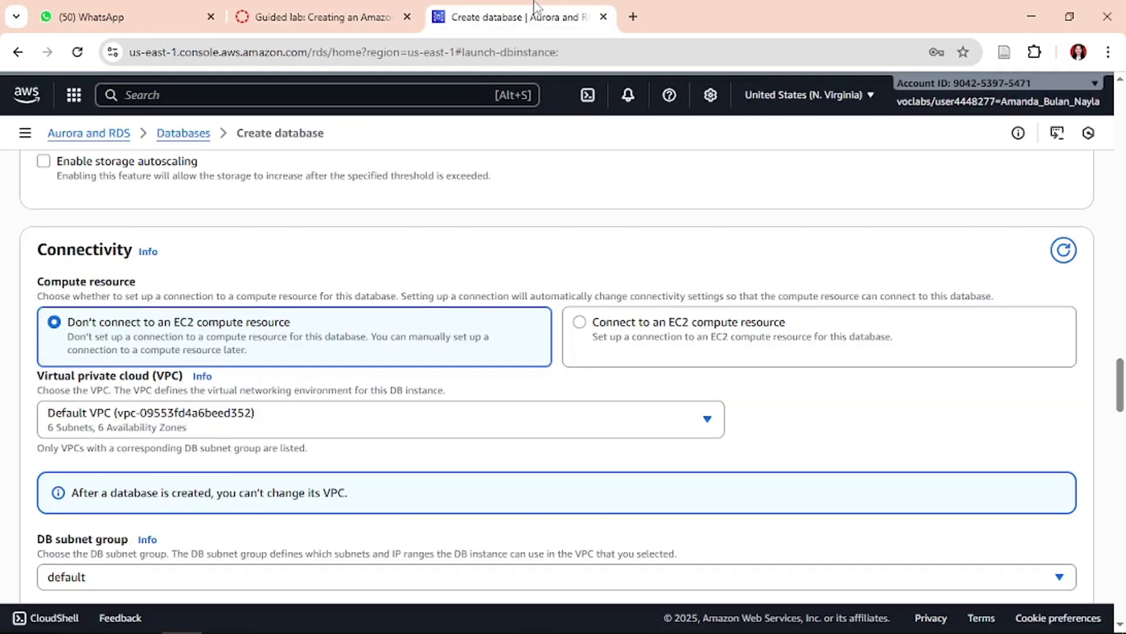
left_click(356, 421)
left_click(312, 499)
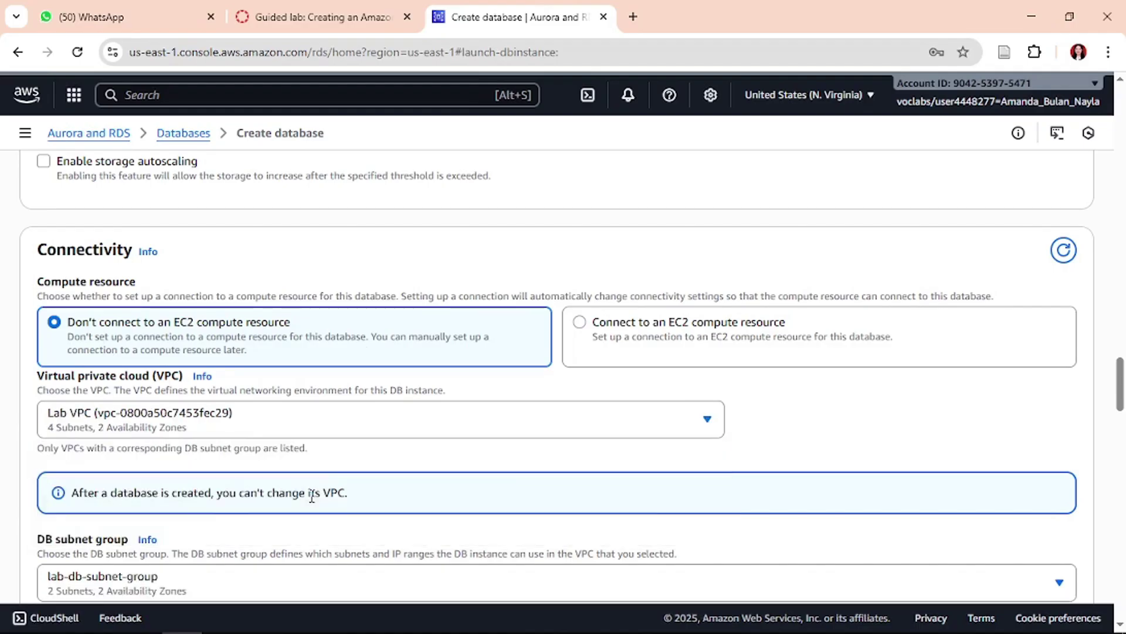
- Check the next lab steps against the lab-db-subnet-group and public access No settings
left_click(325, 12)
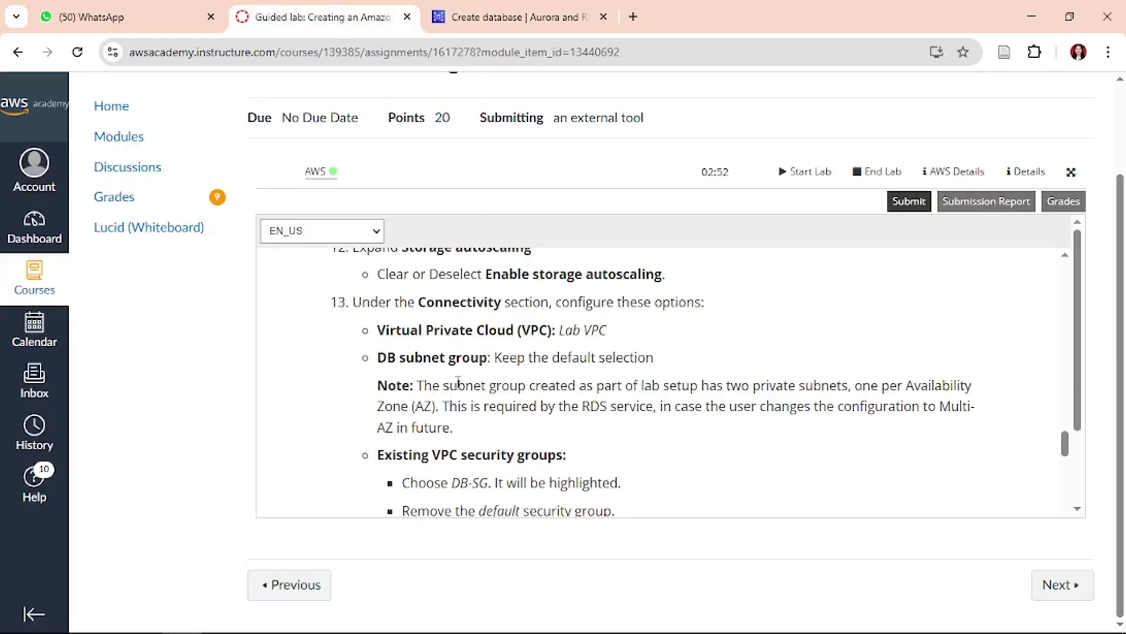
left_click(539, 13)
scroll(202, 474, "down", 2)
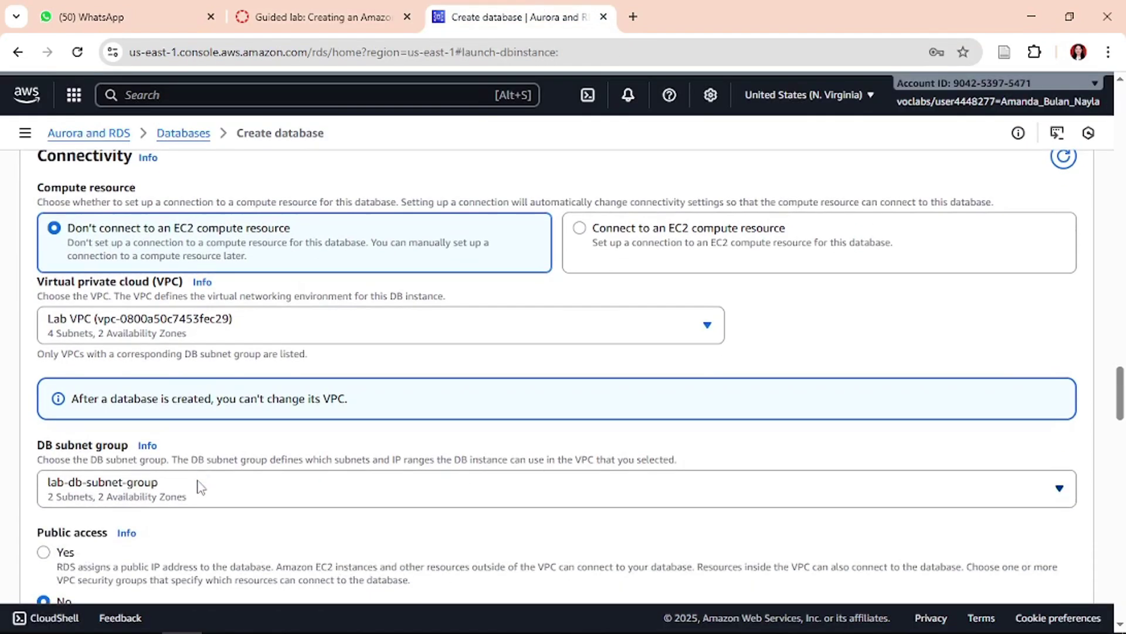
left_click(308, 10)
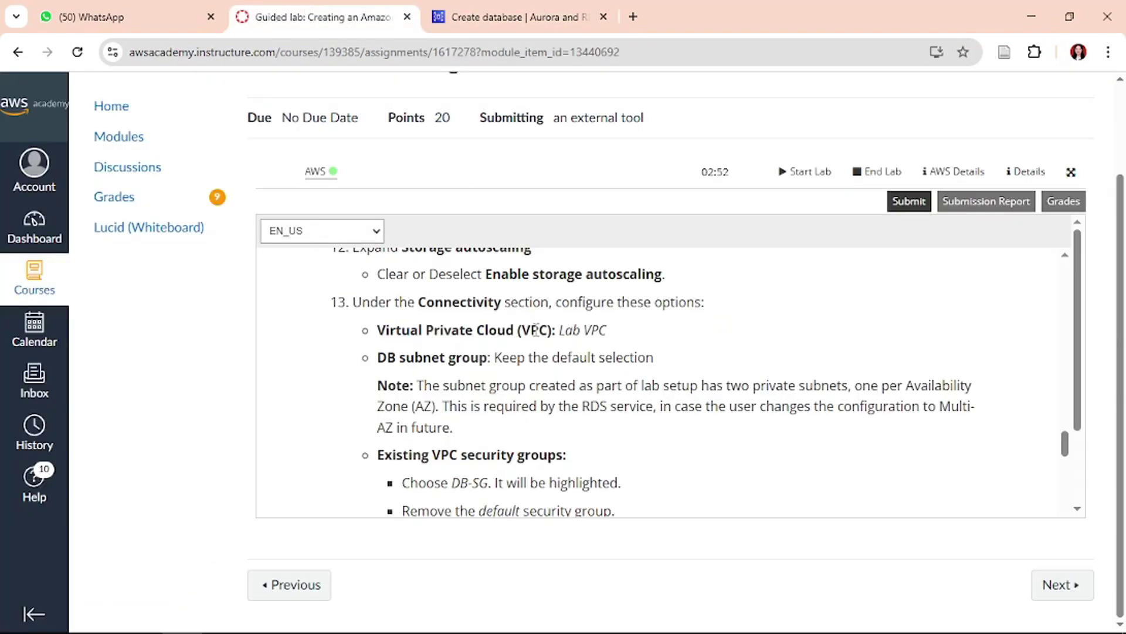
scroll(486, 403, "down", 1)
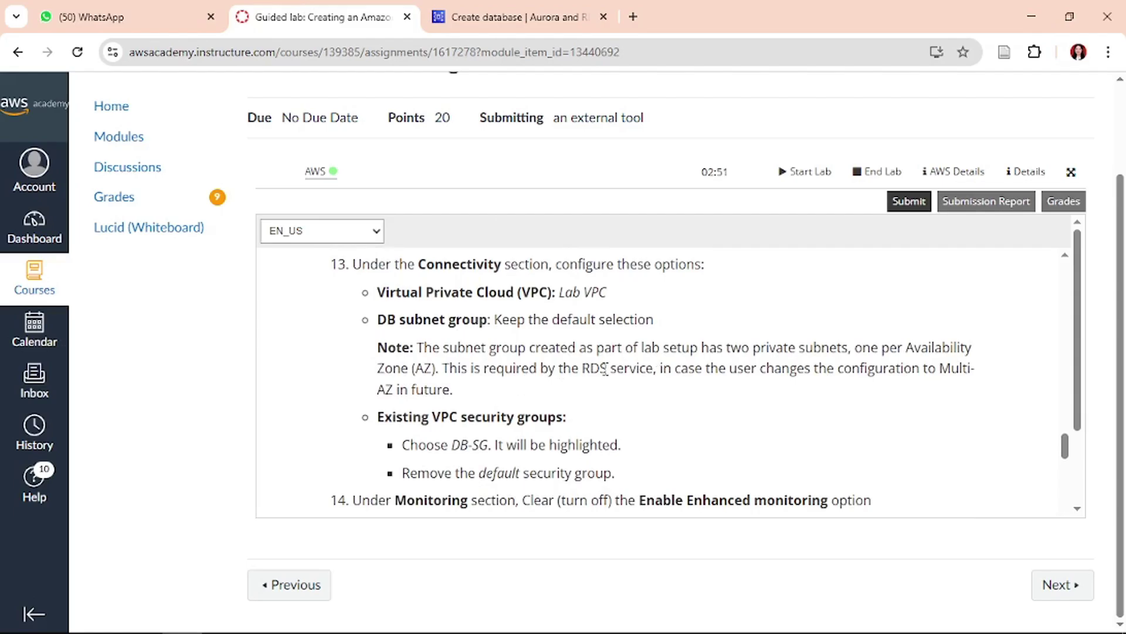
scroll(573, 370, "down", 2)
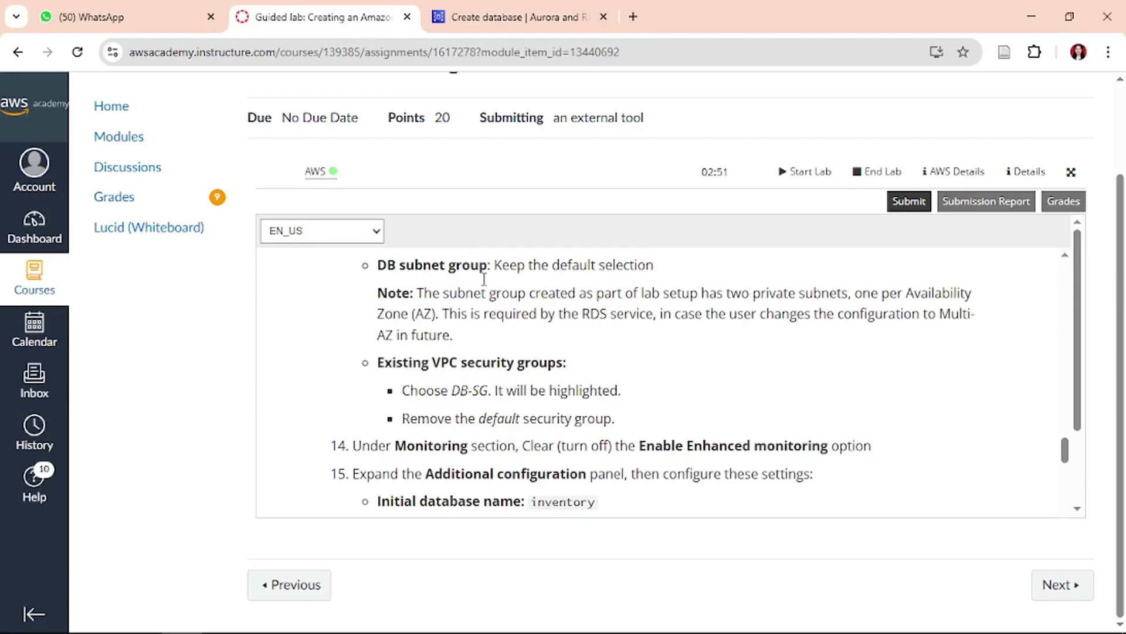
left_click(528, 16)
scroll(376, 327, "down", 4)
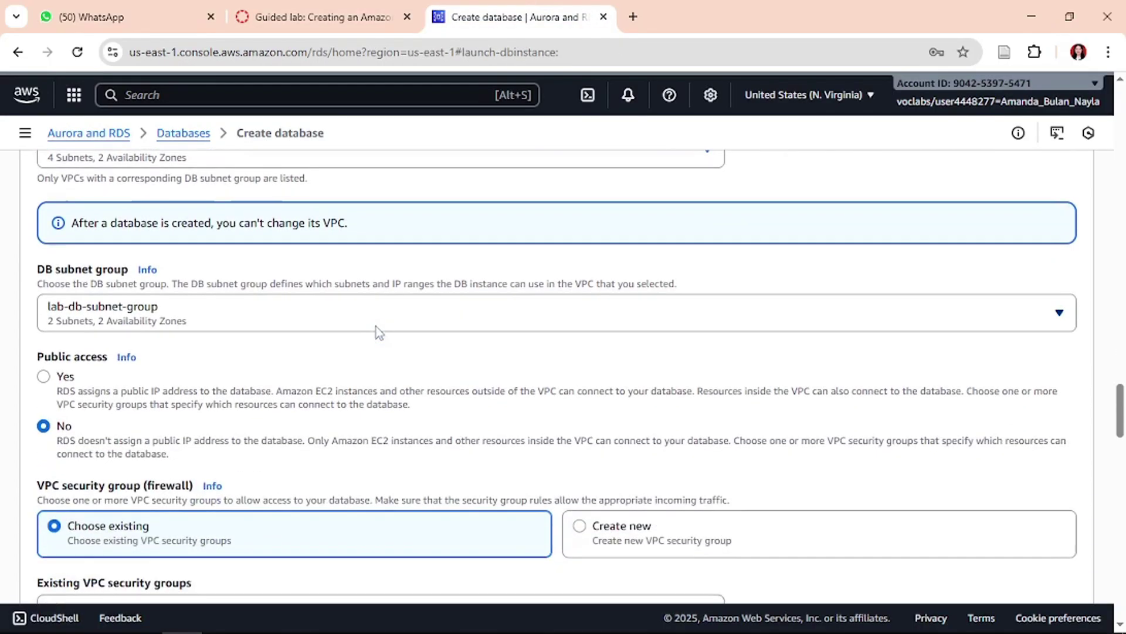
- Add DB-SG from the existing VPC security groups list
scroll(376, 326, "down", 2)
scroll(375, 326, "down", 1)
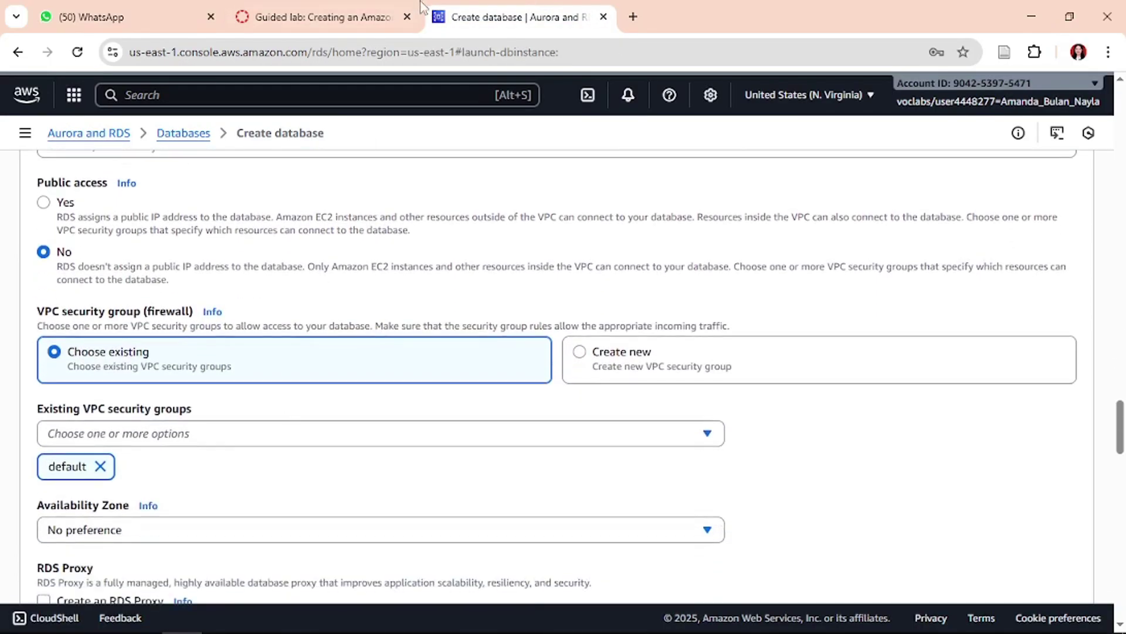
left_click(342, 8)
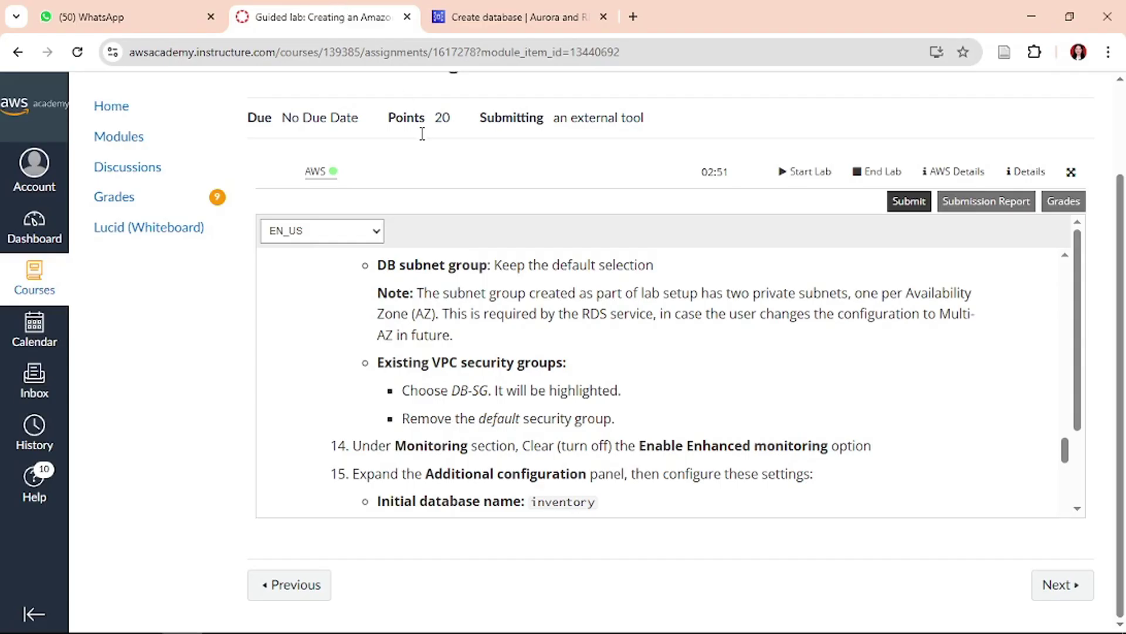
scroll(517, 353, "down", 1)
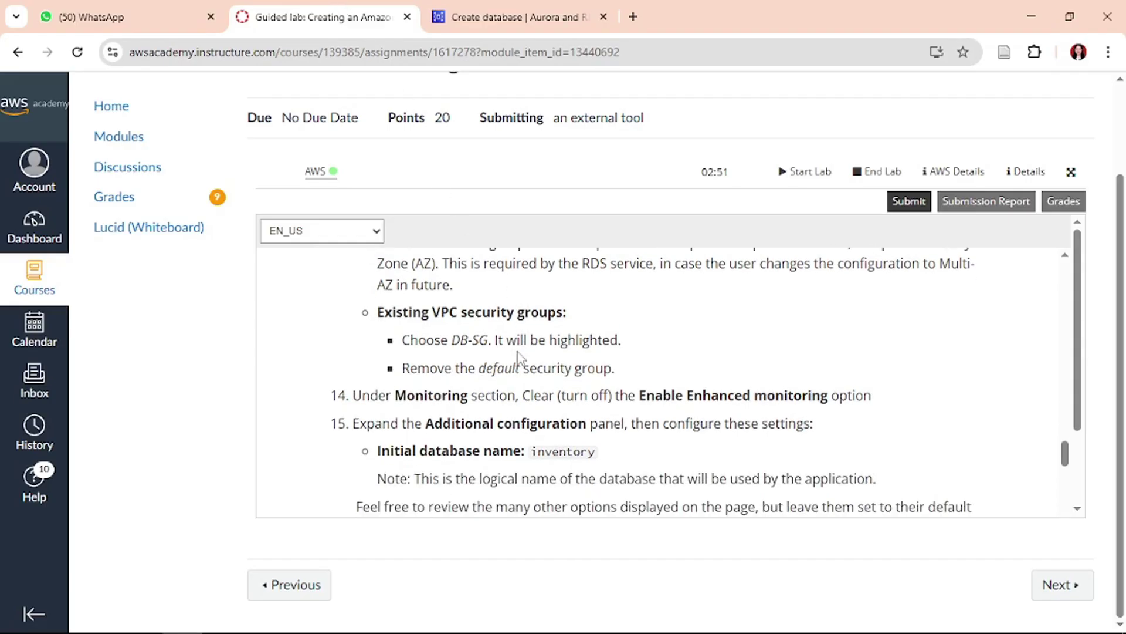
left_click(524, 8)
left_click(139, 435)
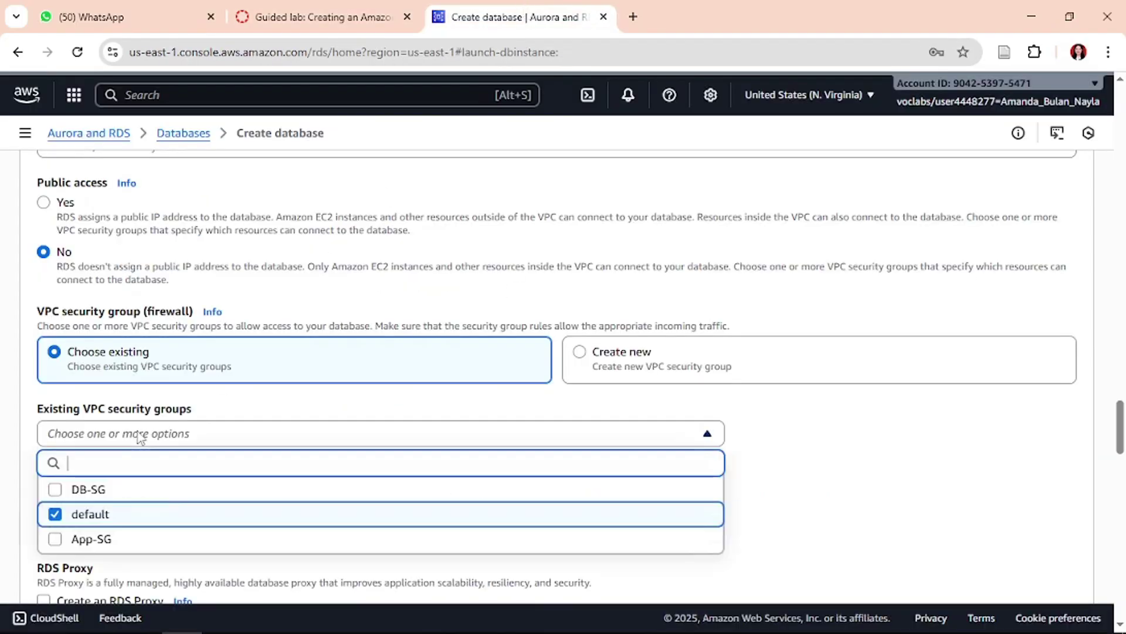
left_click(94, 490)
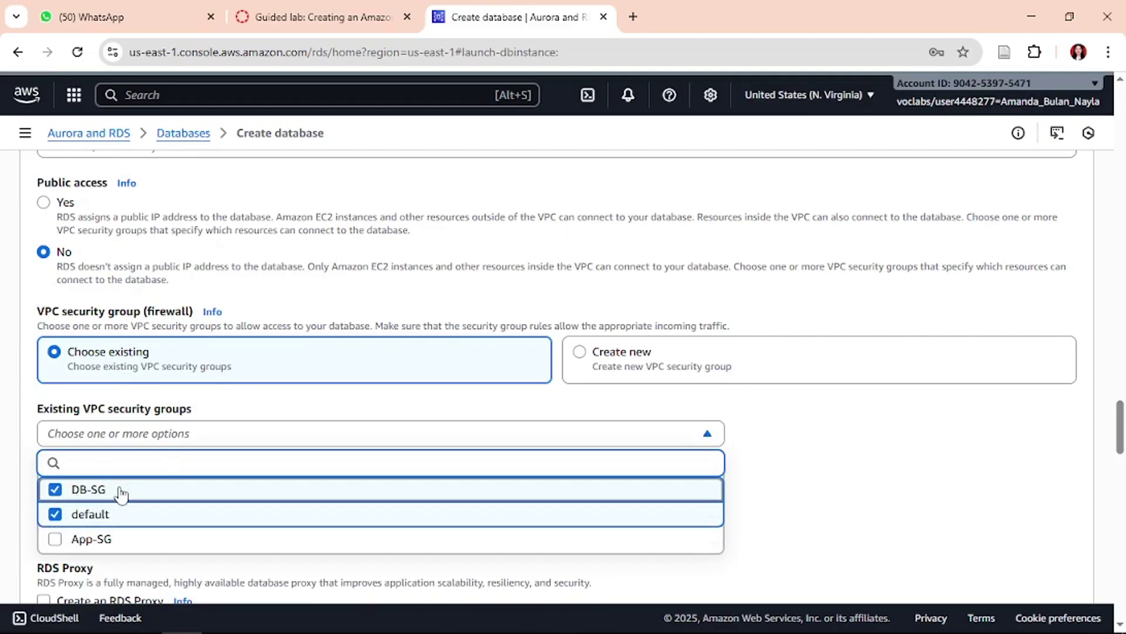
- Remove the default security group so only DB-SG remains
left_click(391, 7)
left_click(482, 9)
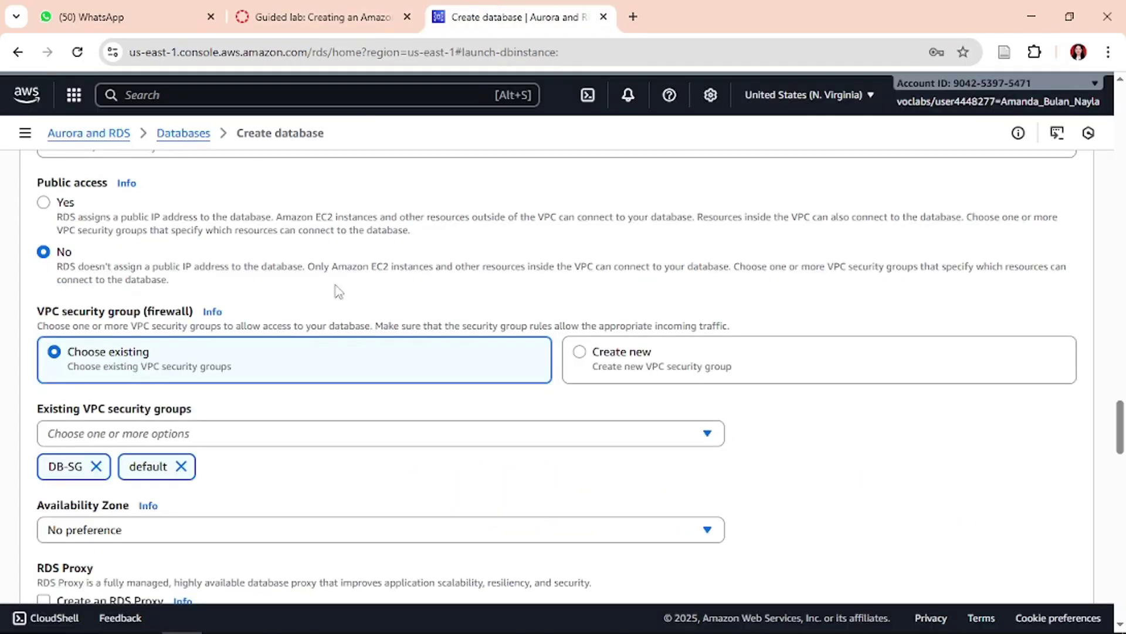
left_click(181, 466)
left_click(296, 8)
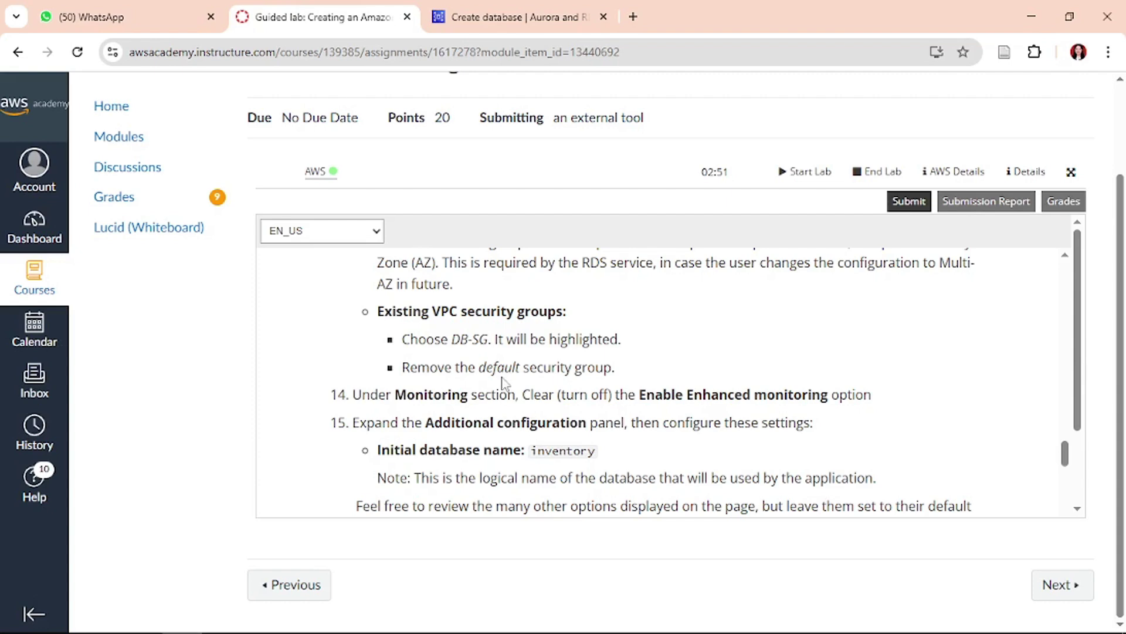
left_click(551, 9)
scroll(829, 409, "up", 3)
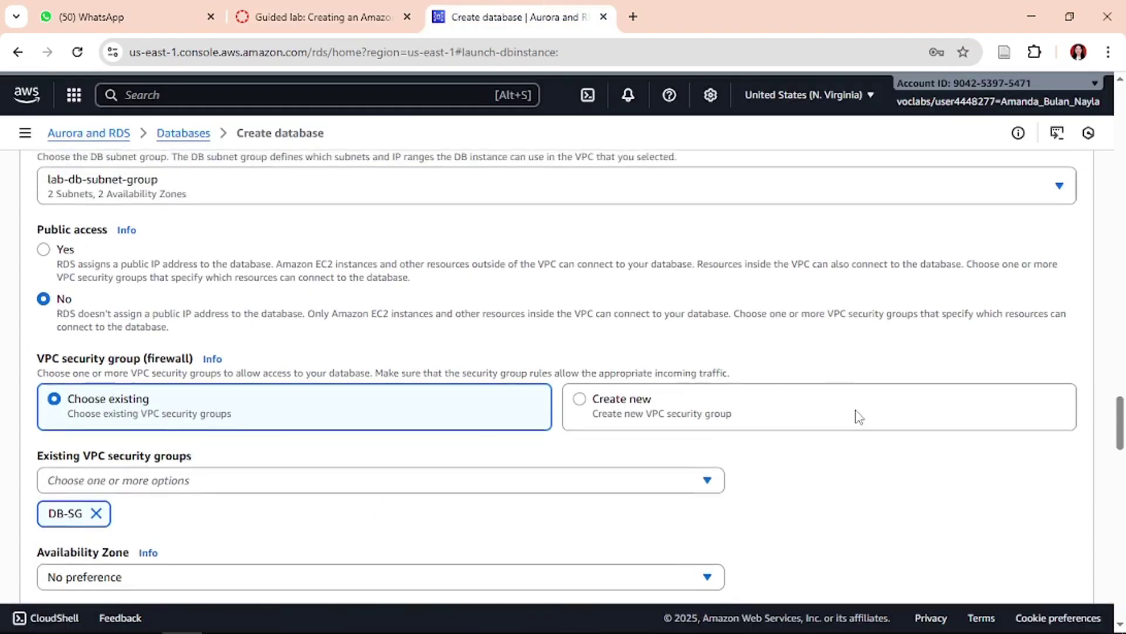
scroll(858, 416, "up", 3)
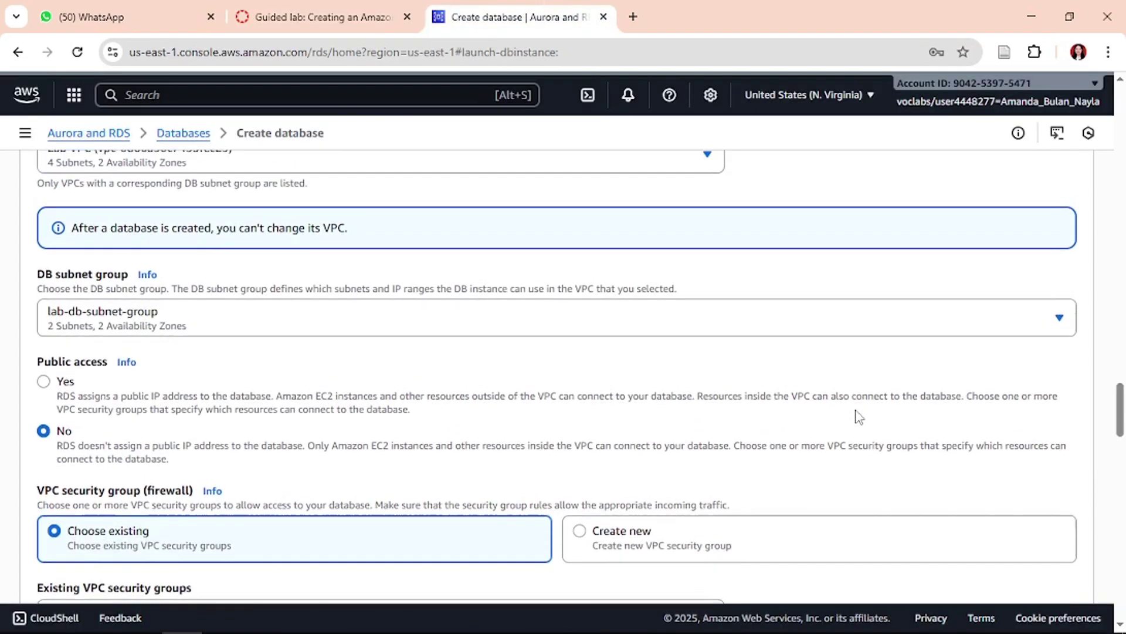
scroll(859, 417, "down", 4)
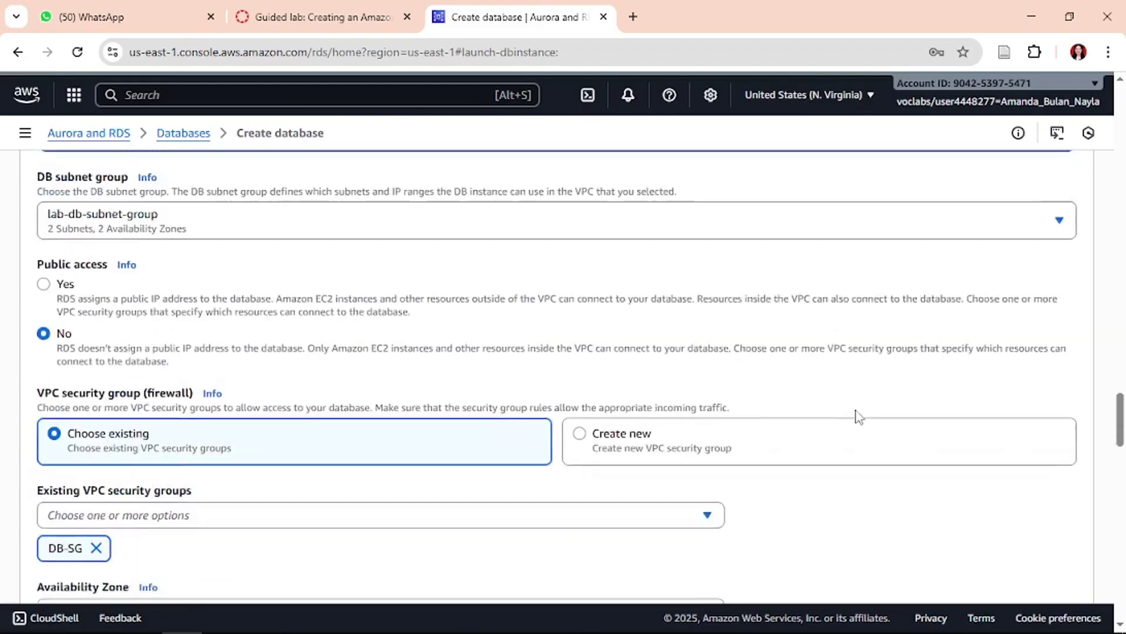
scroll(858, 416, "up", 6)
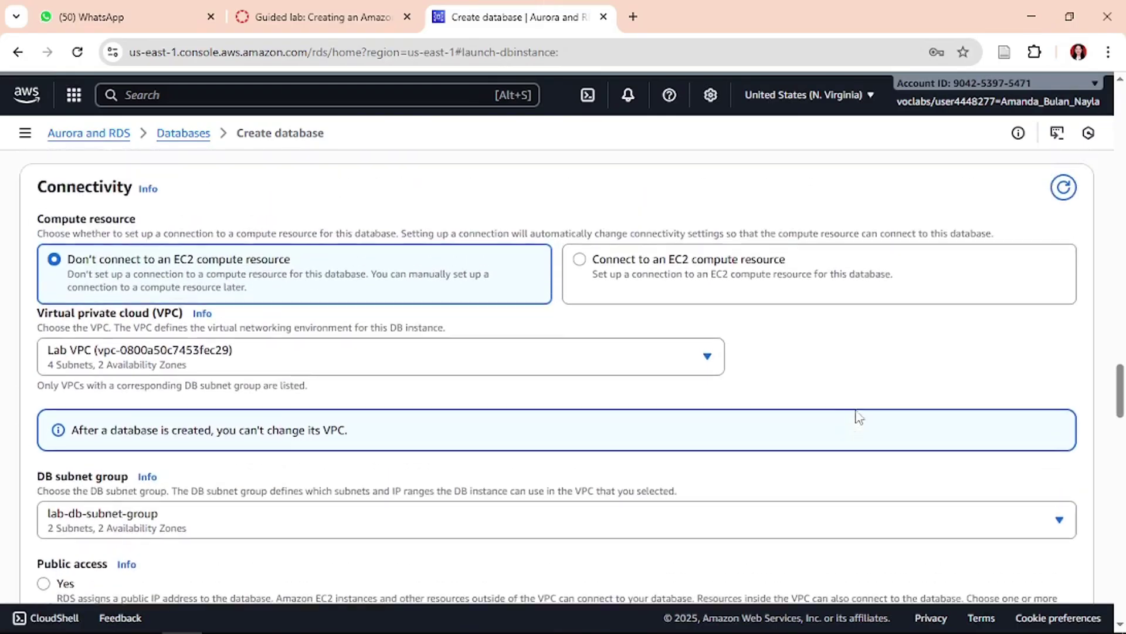
- Snip the Connectivity settings area and paste it into the Word report
key("super+shift+s")
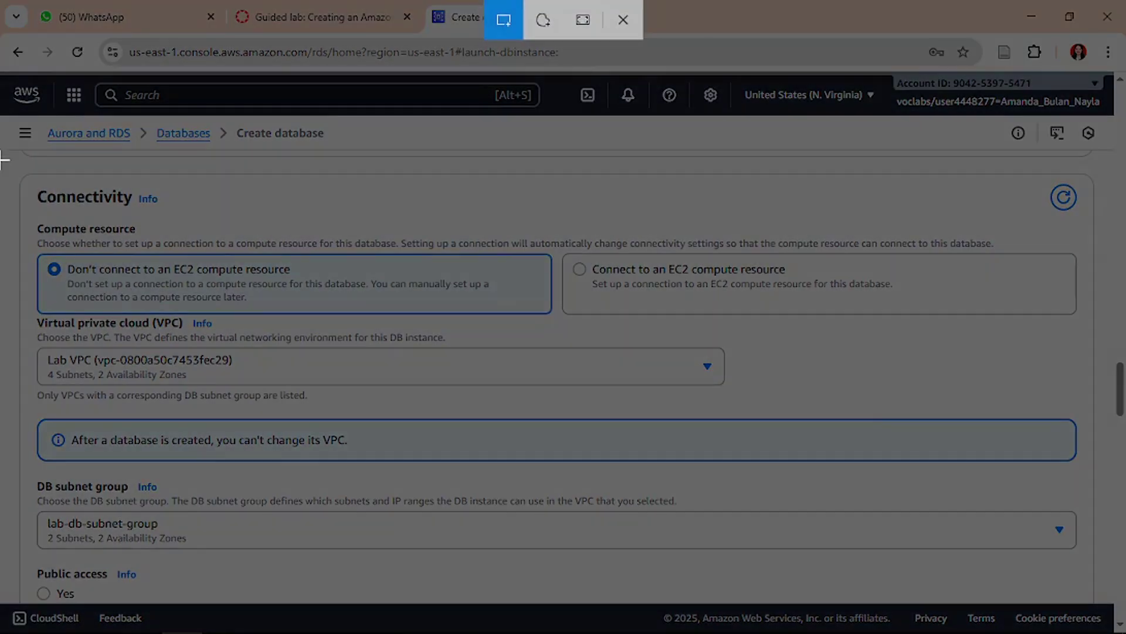
left_click_drag(4, 151, 1085, 404)
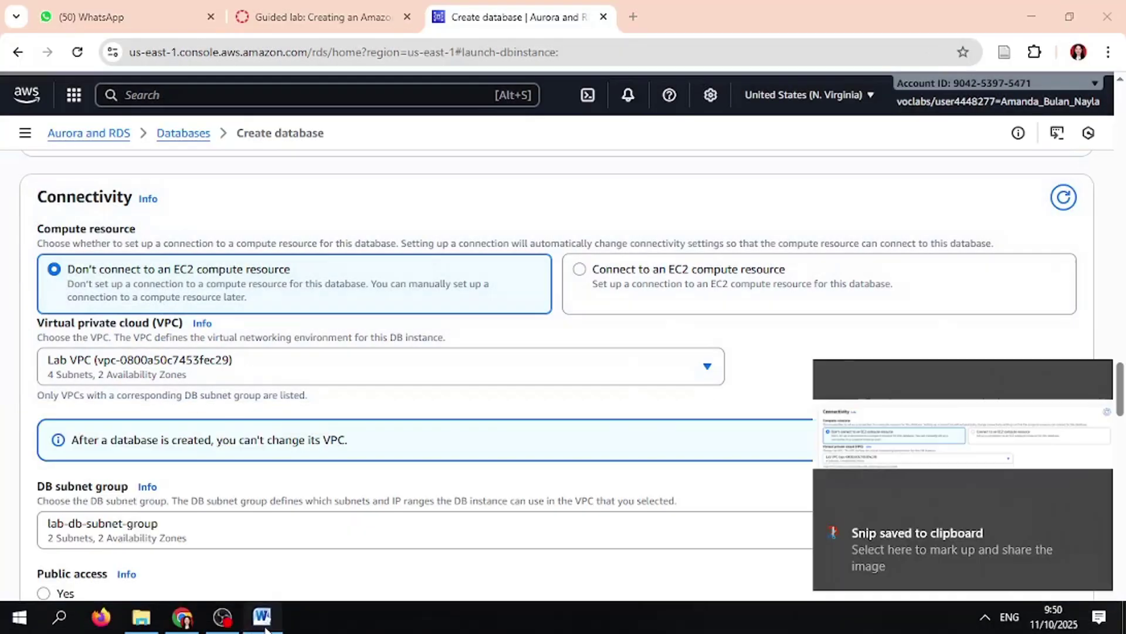
left_click(262, 616)
key("ctrl+v")
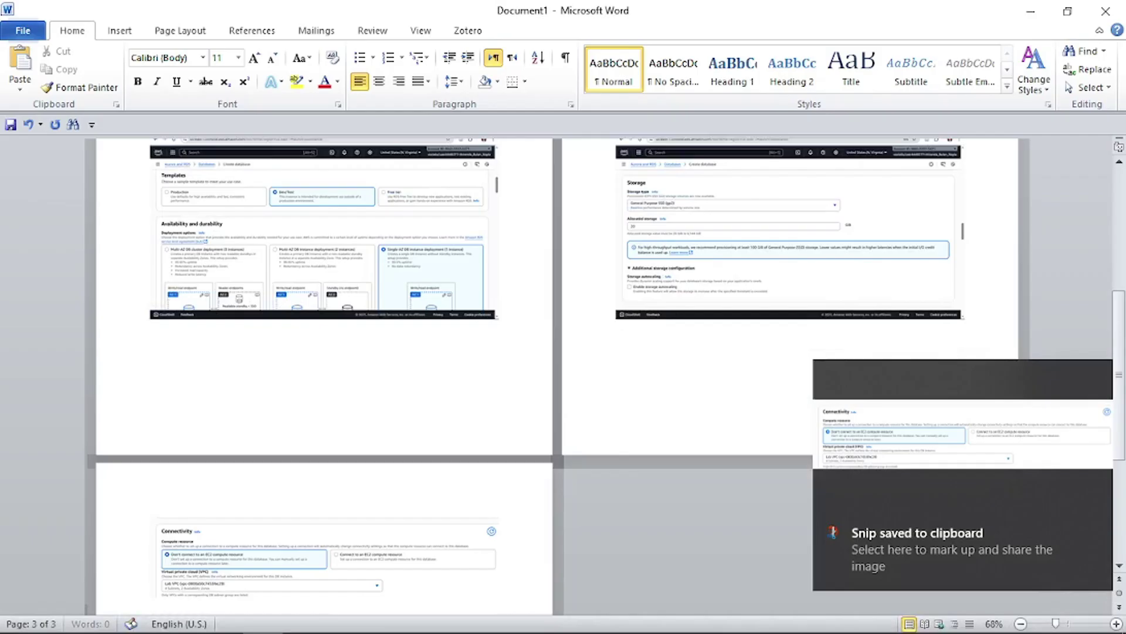
left_click(182, 616)
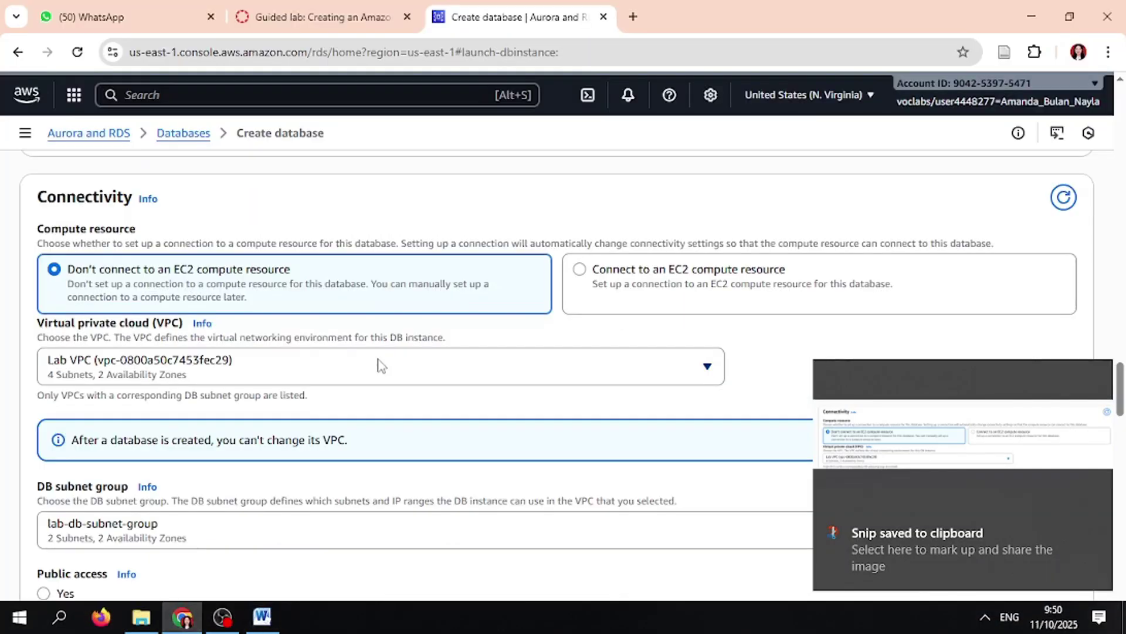
- Snip the security group and availability settings, paste them into Word, and add a new line
scroll(379, 365, "down", 5)
scroll(379, 365, "down", 3)
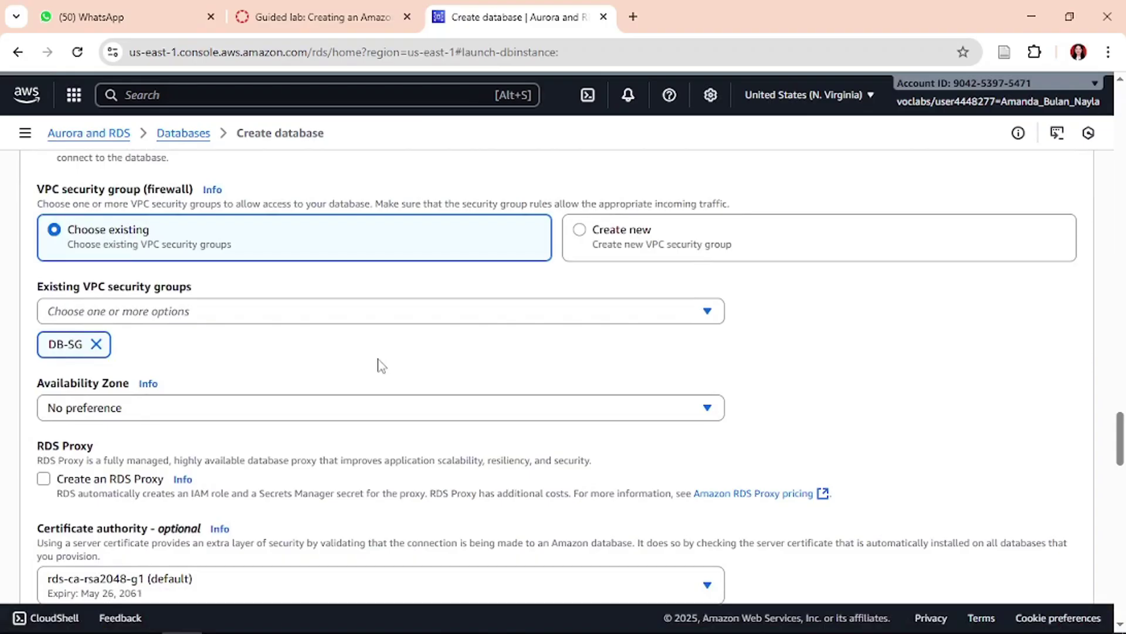
key("shift+super+s")
left_click_drag(9, 145, 1010, 549)
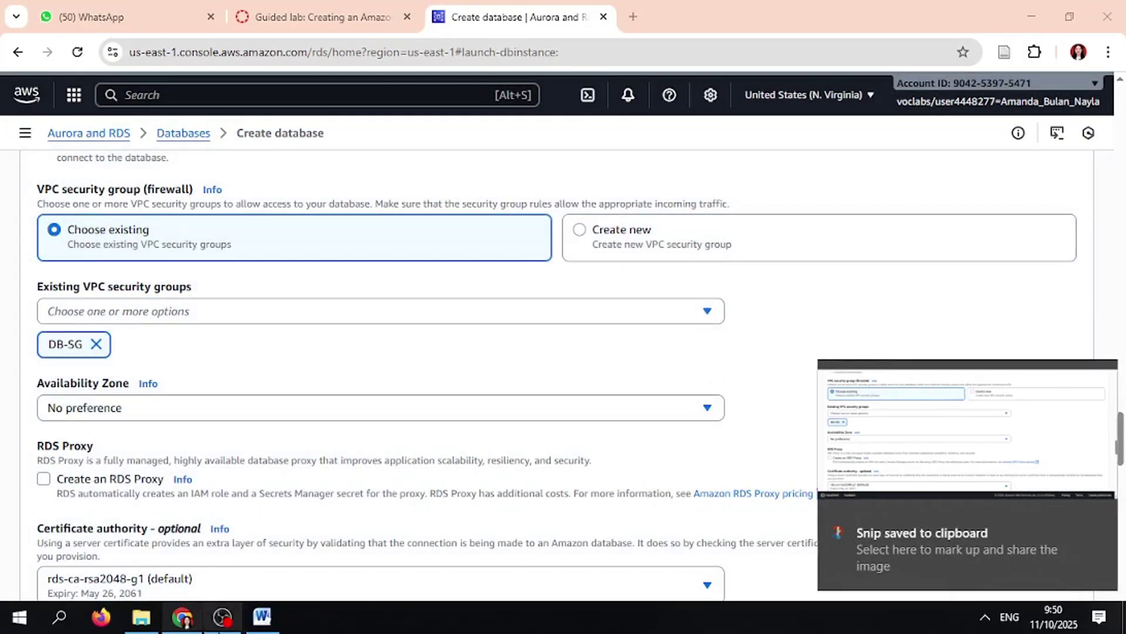
key("alt+Tab")
key("ctrl+v")
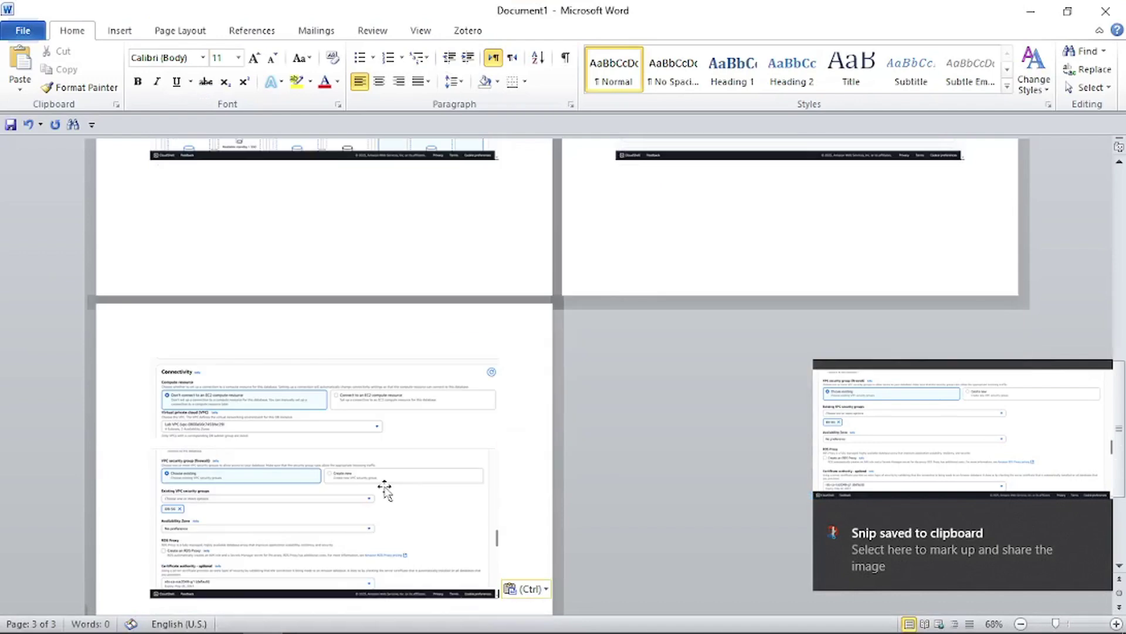
key("Return")
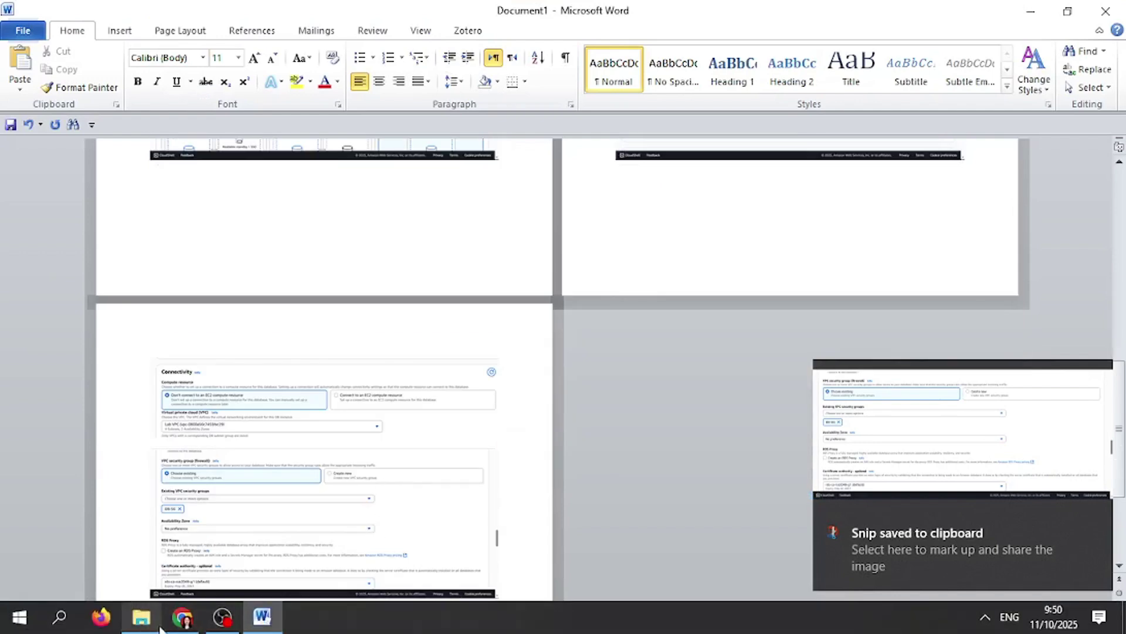
left_click(183, 616)
scroll(341, 370, "down", 3)
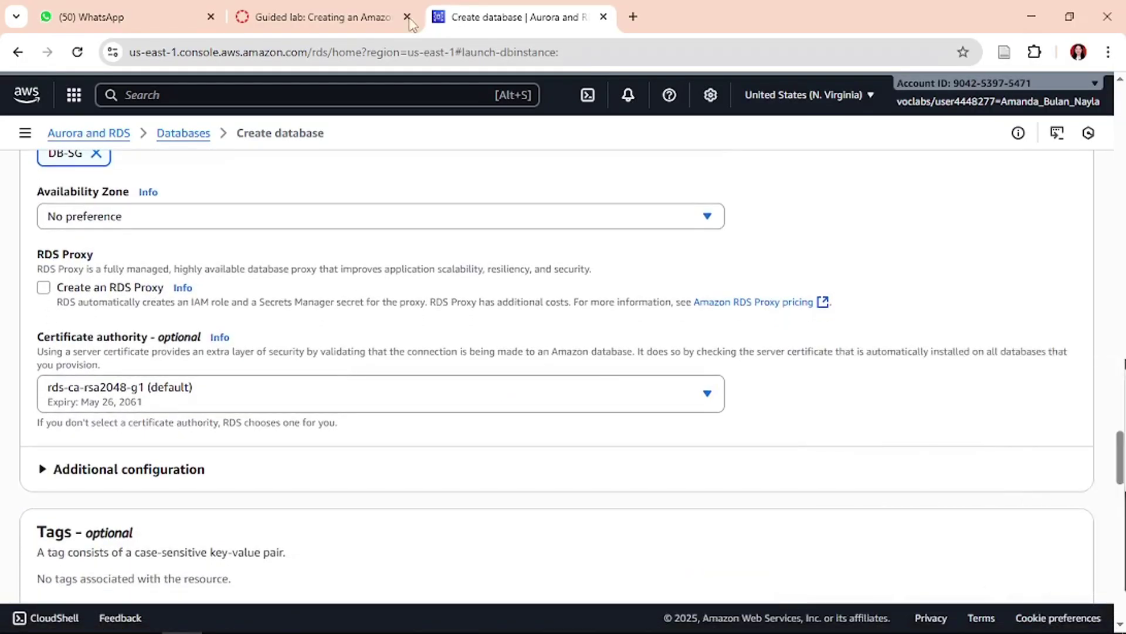
left_click(387, 9)
- Expand the additional configuration settings in the Create database form
scroll(639, 366, "down", 1)
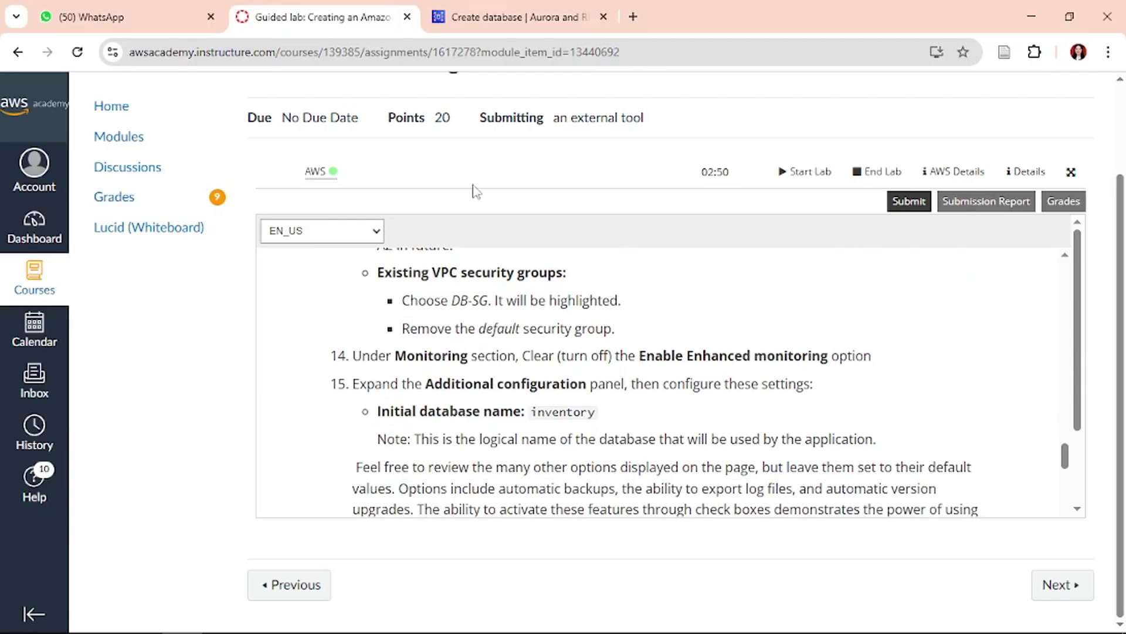
left_click(519, 13)
scroll(320, 318, "down", 2)
scroll(320, 317, "up", 7)
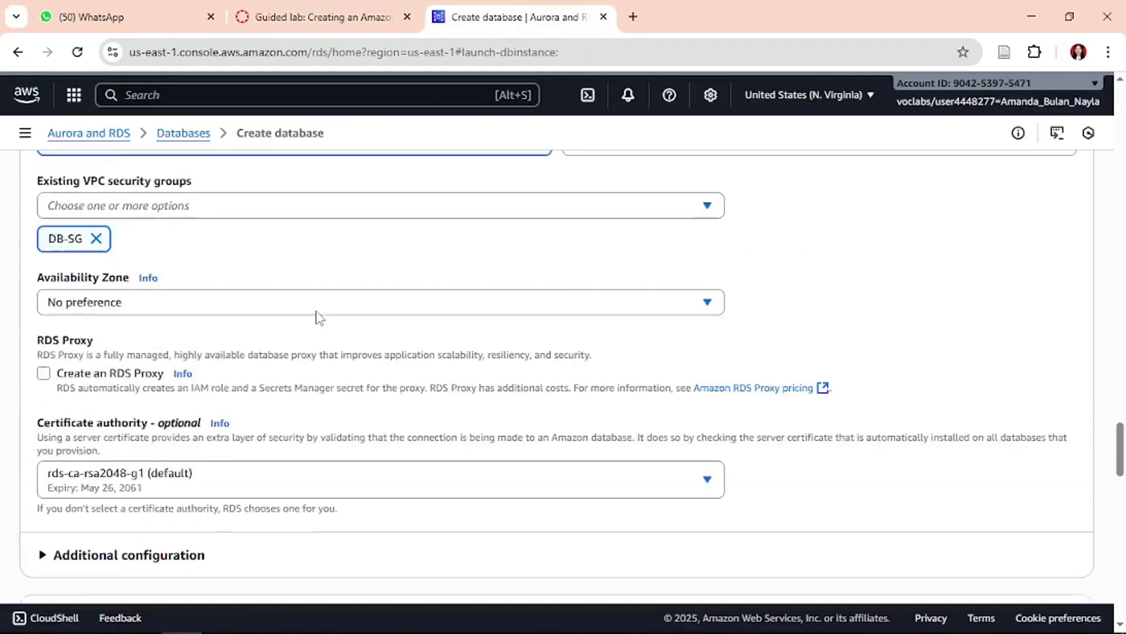
scroll(320, 318, "up", 6)
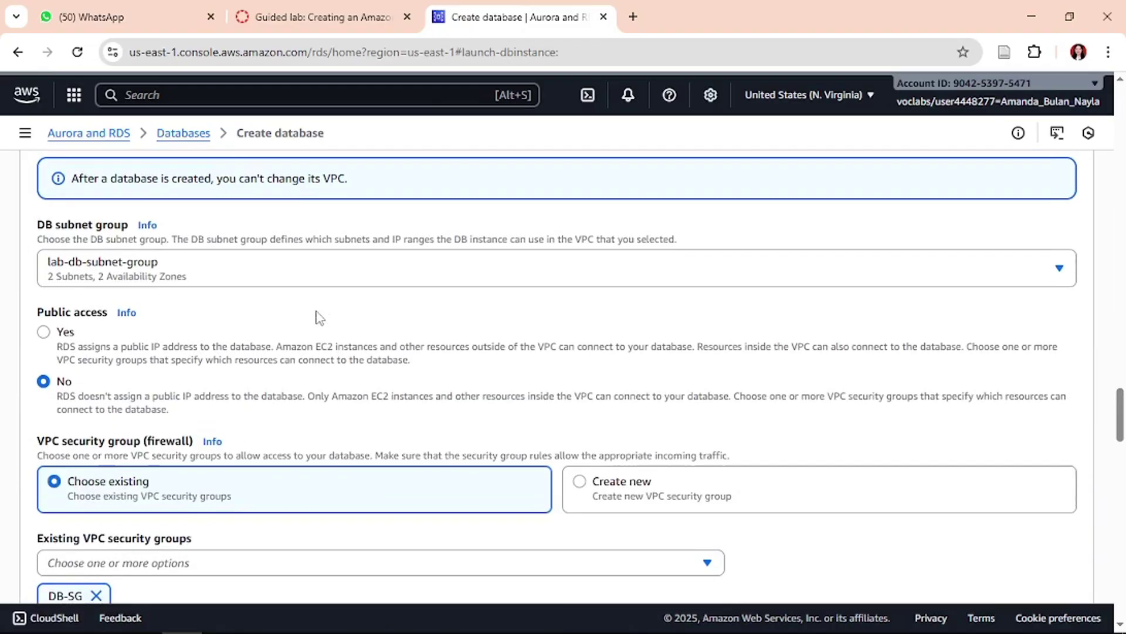
scroll(319, 317, "down", 8)
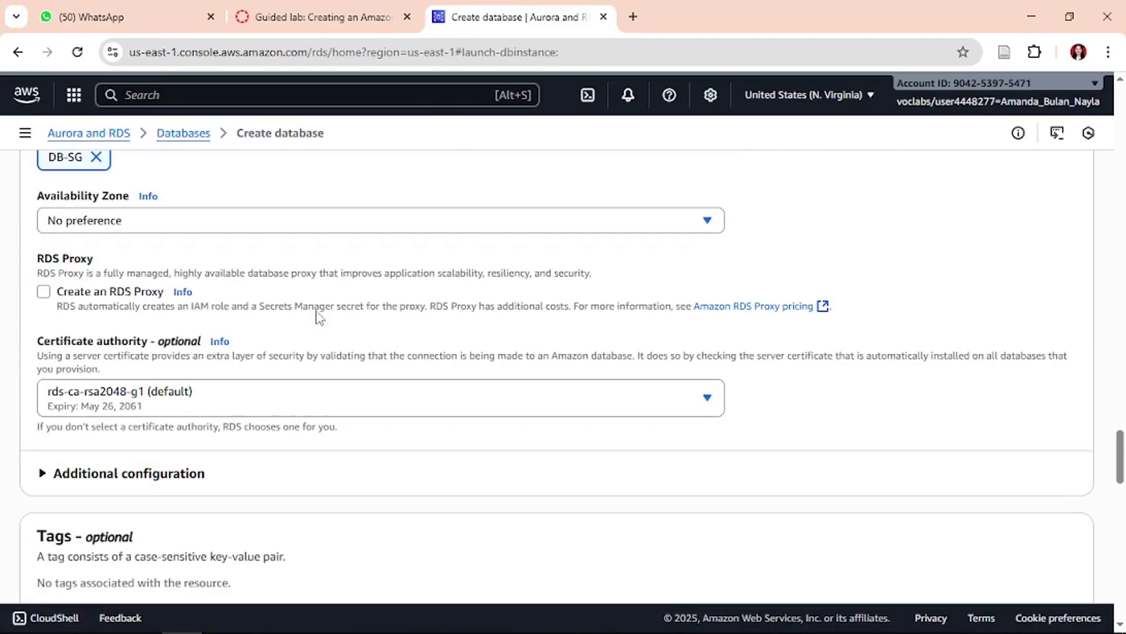
left_click(147, 475)
scroll(150, 478, "down", 10)
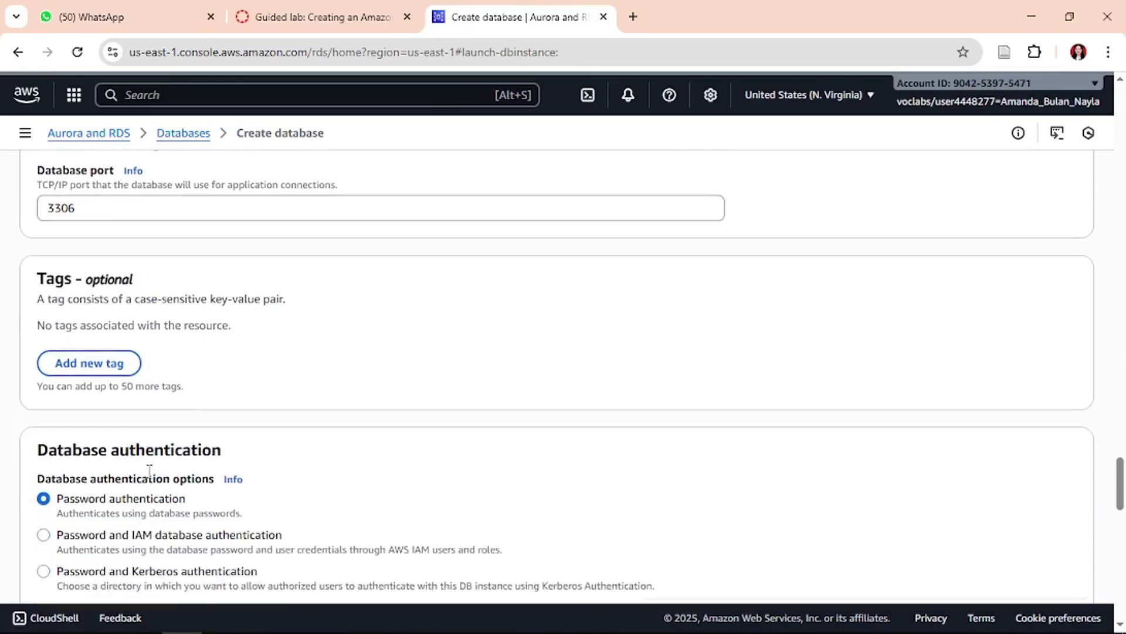
scroll(148, 475, "down", 3)
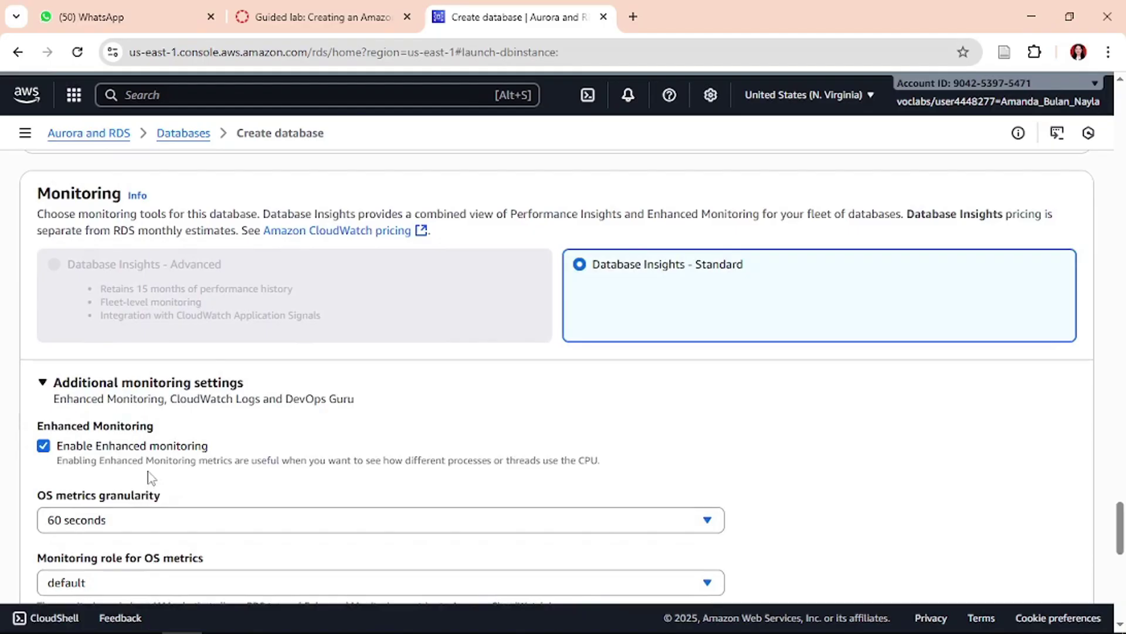
- Turn off enhanced monitoring, checking the lab instructions against the form
left_click(247, 6)
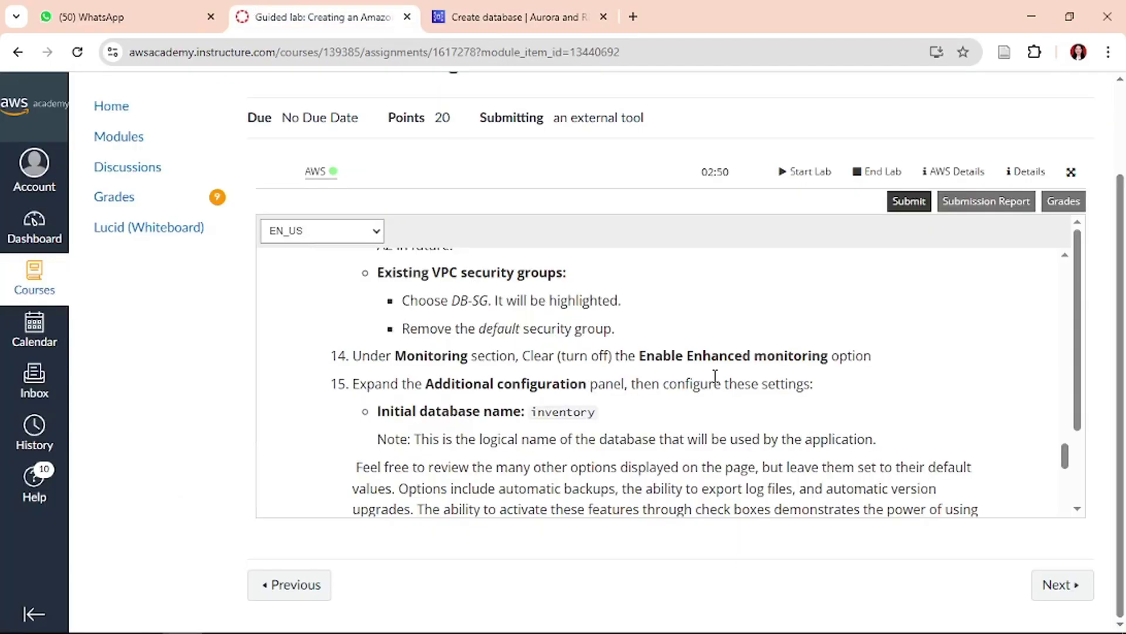
left_click(508, 8)
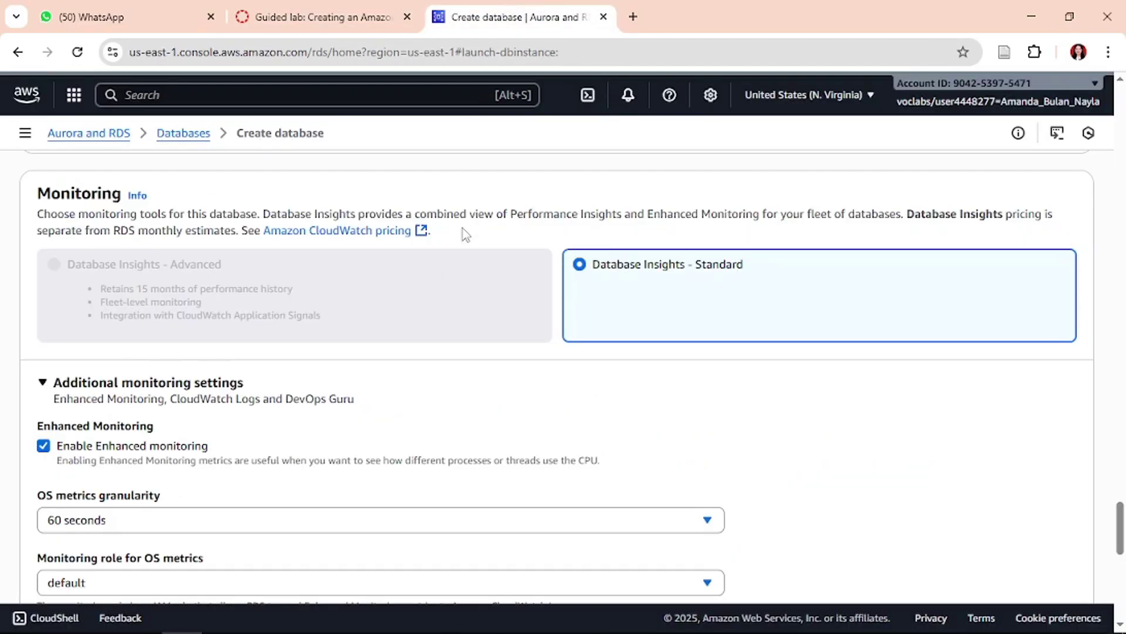
left_click(292, 8)
left_click(515, 14)
left_click(55, 447)
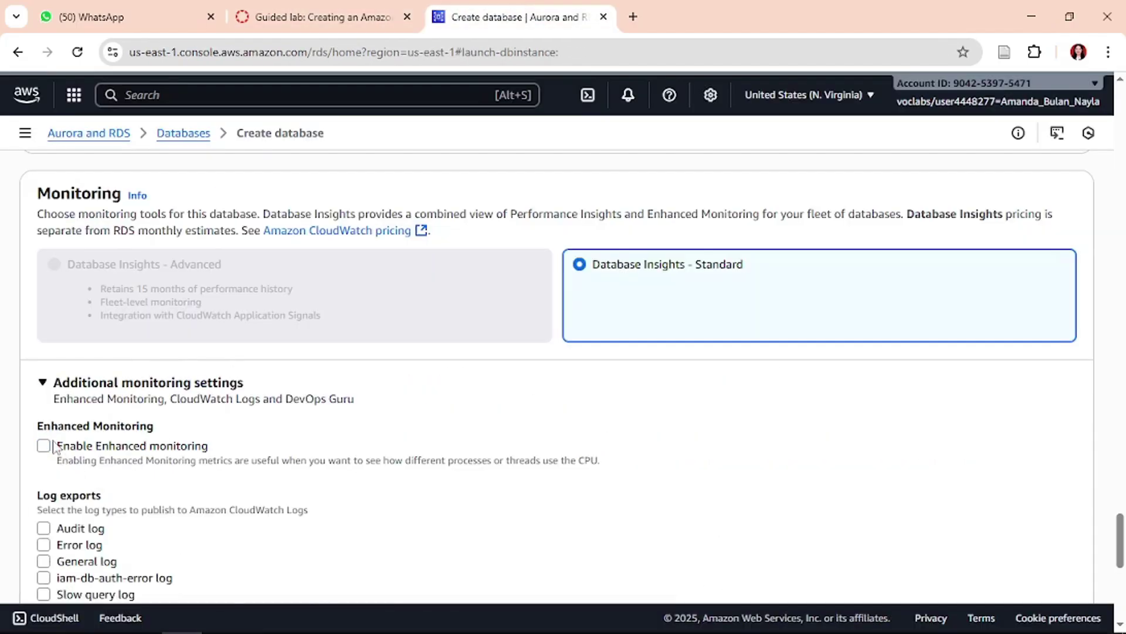
left_click(417, 8)
left_click(490, 9)
- Snip the Monitoring settings area and paste the screenshot into the Word report
key("shift+super+s")
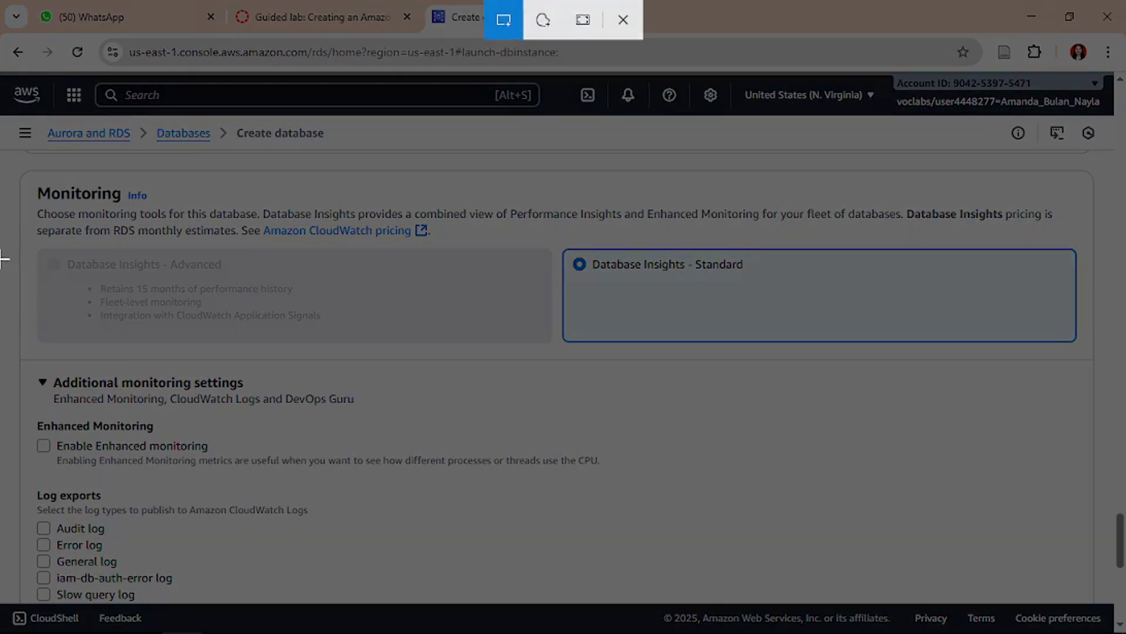
left_click_drag(3, 154, 1124, 484)
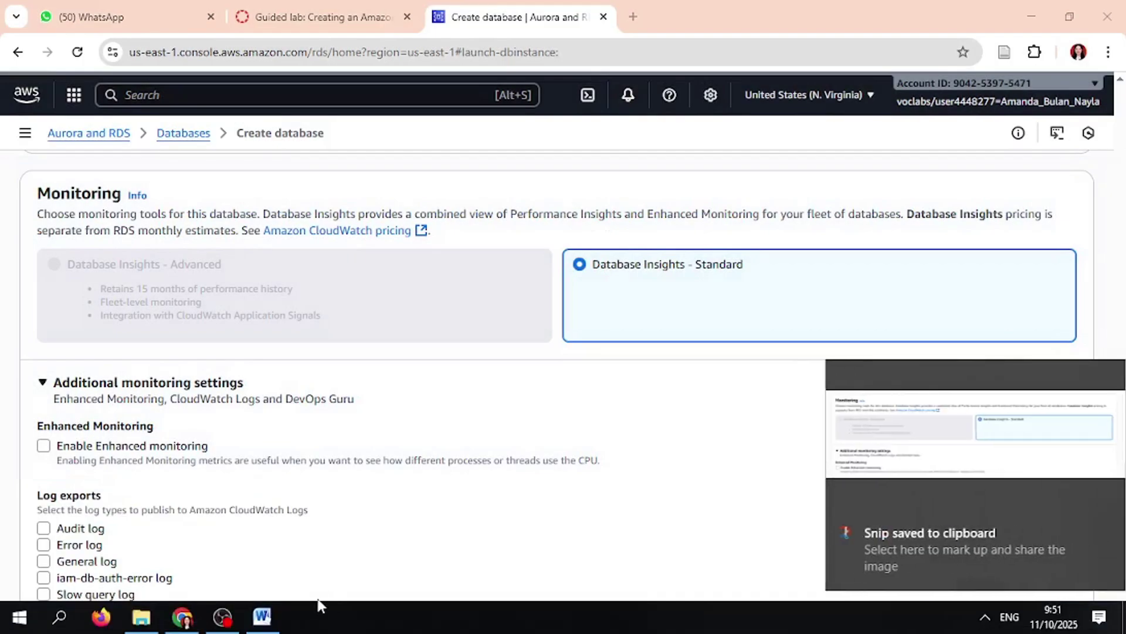
left_click(267, 615)
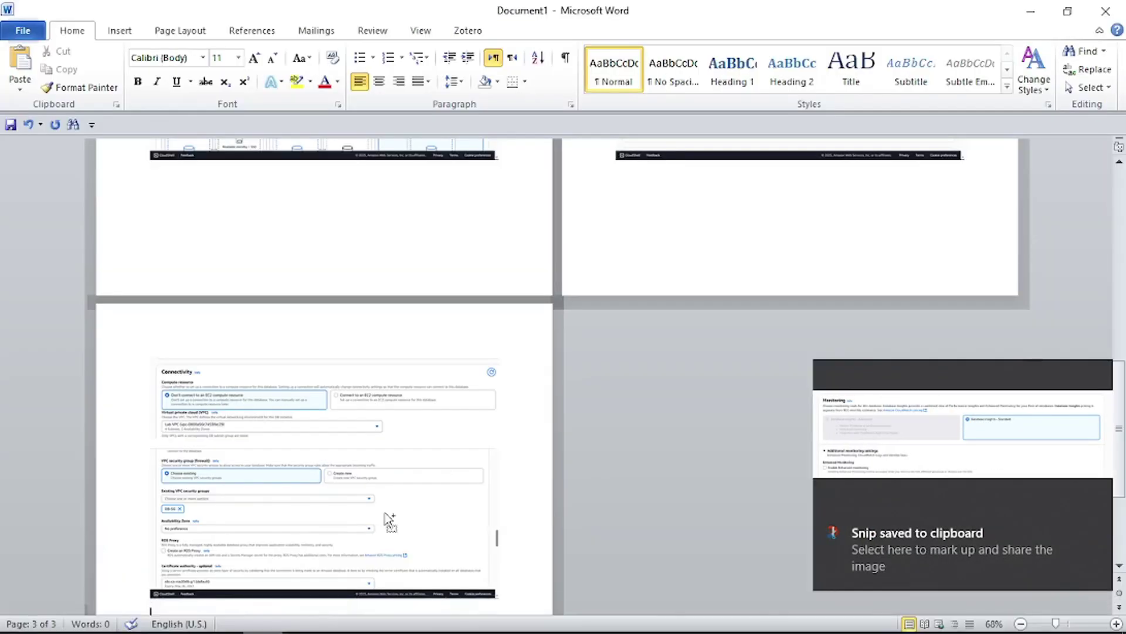
key("ctrl+v")
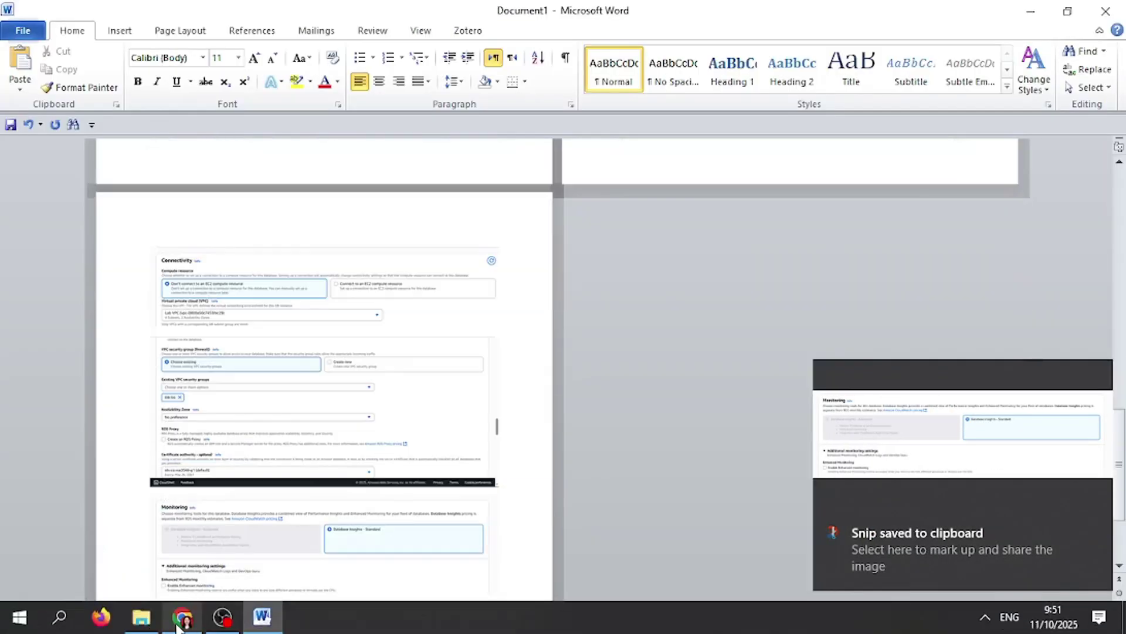
left_click(178, 625)
- Expand the Additional configuration section of the Create database form
key("ctrl+shift+Tab")
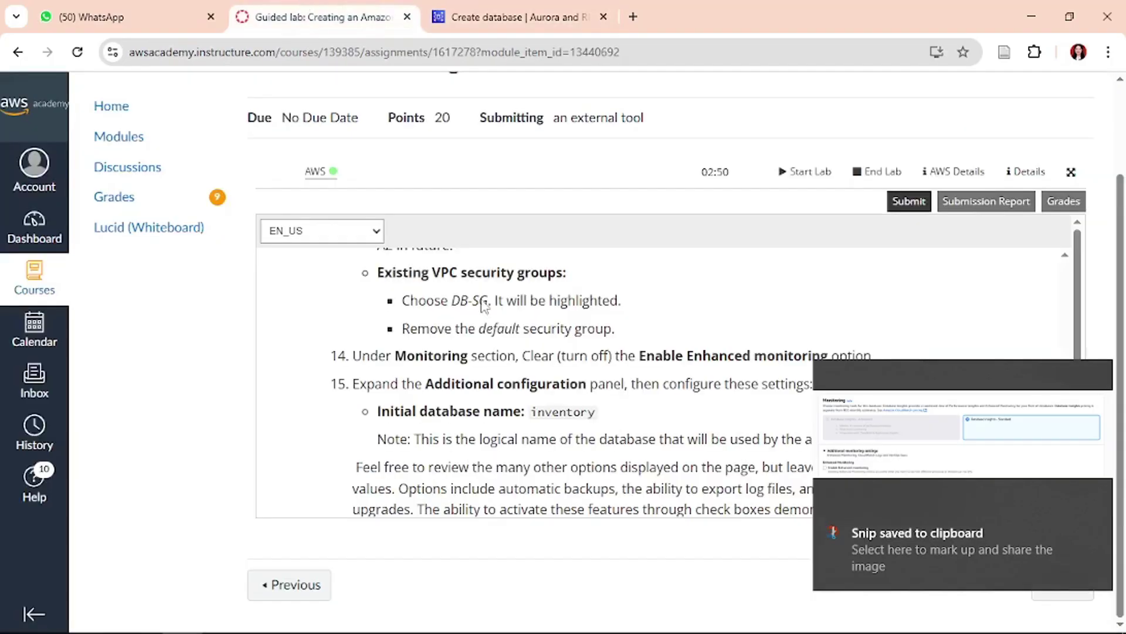
scroll(495, 356, "down", 1)
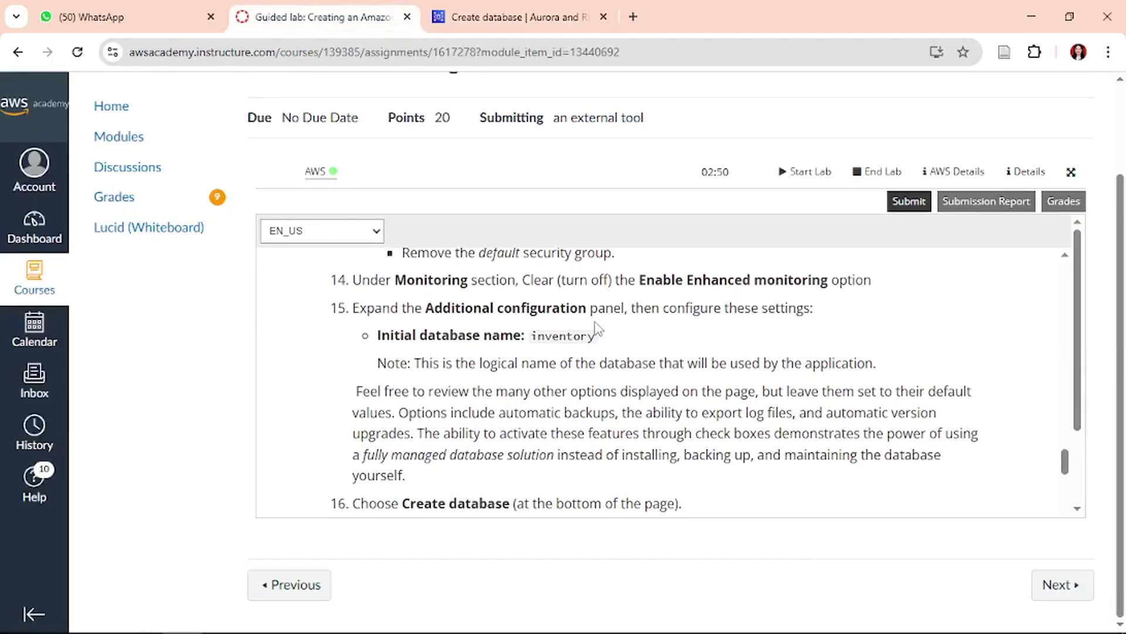
left_click(510, 16)
scroll(370, 350, "down", 5)
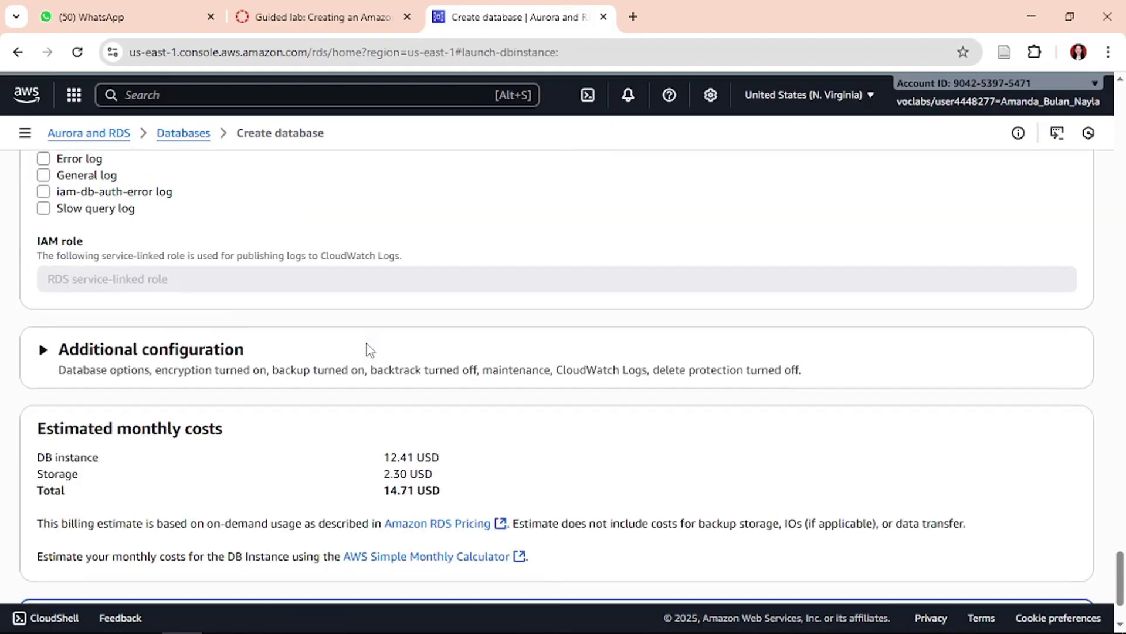
left_click(188, 341)
- Copy 'inventory' from the lab instructions into the Initial database name field
left_click(364, 6)
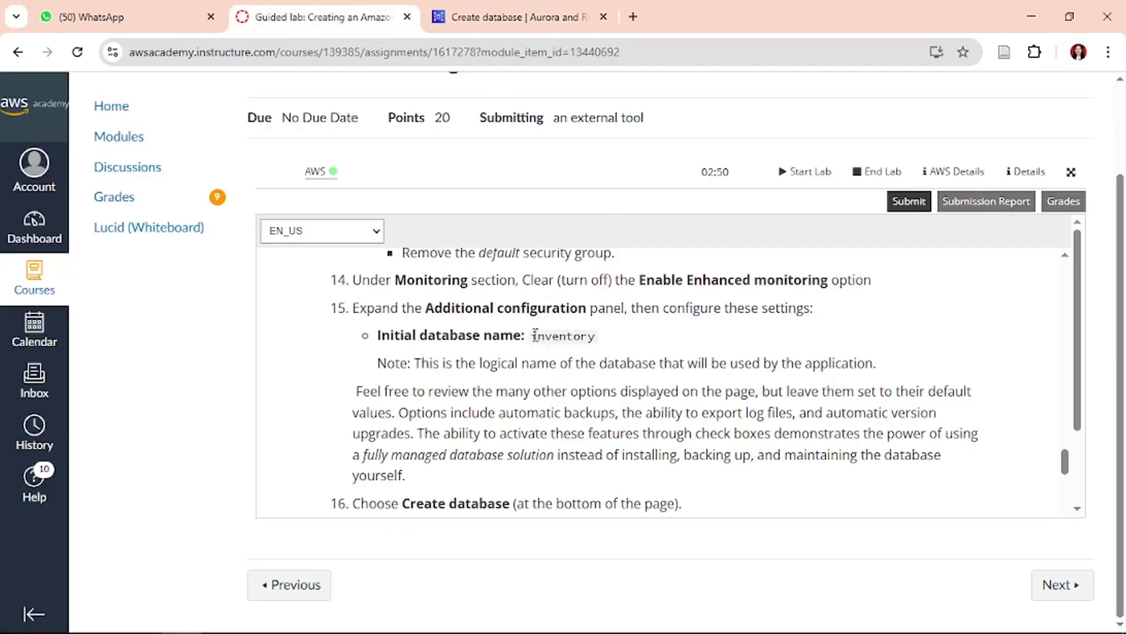
left_click_drag(532, 336, 630, 343)
key("ctrl+c")
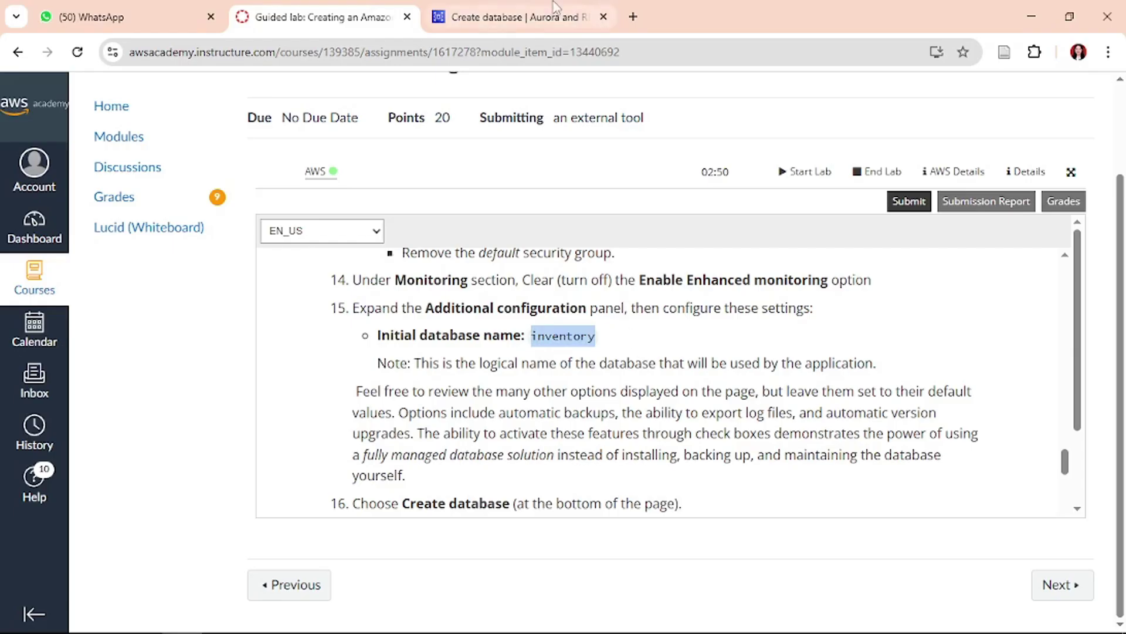
left_click(548, 17)
left_click(152, 437)
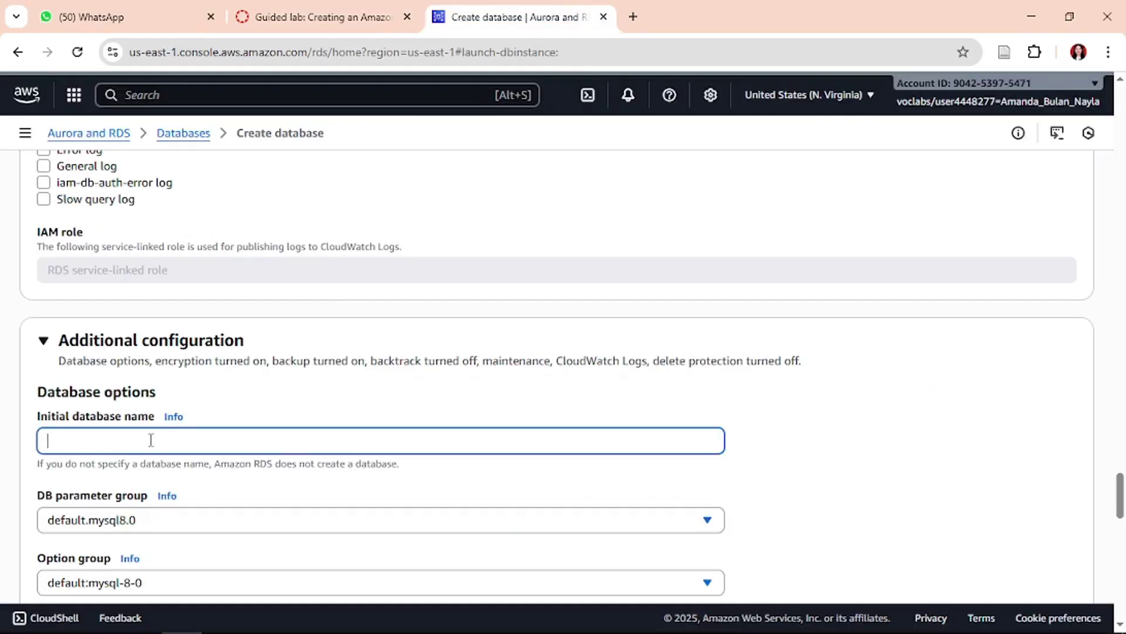
key("ctrl+v")
- Snip the Additional configuration settings and paste the screenshot into the Word report
left_click(331, 24)
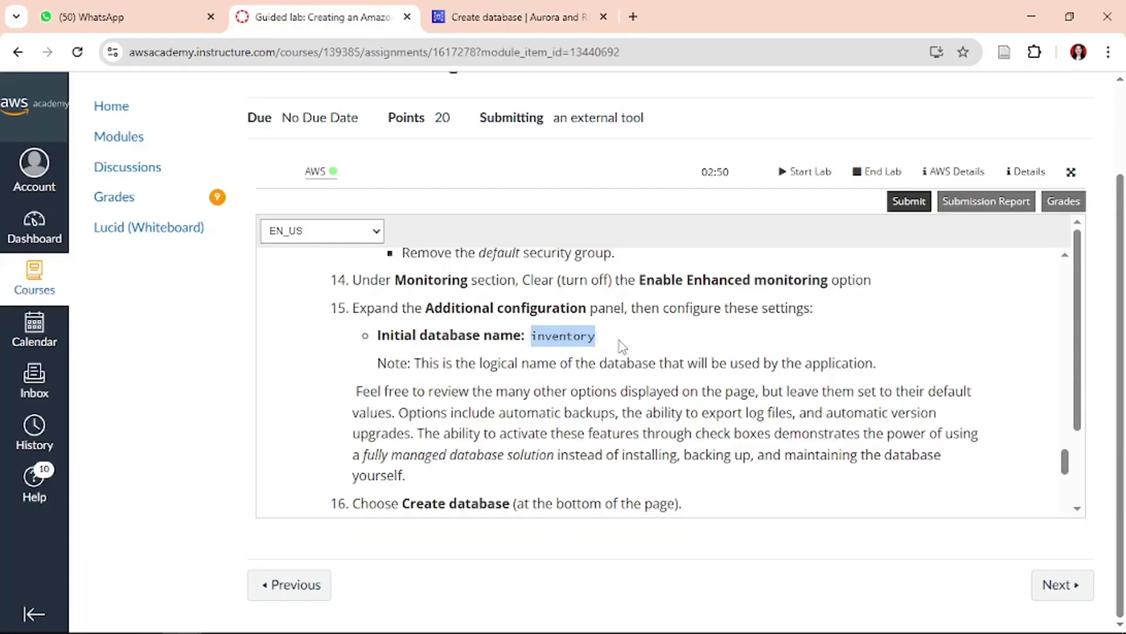
scroll(622, 346, "down", 2)
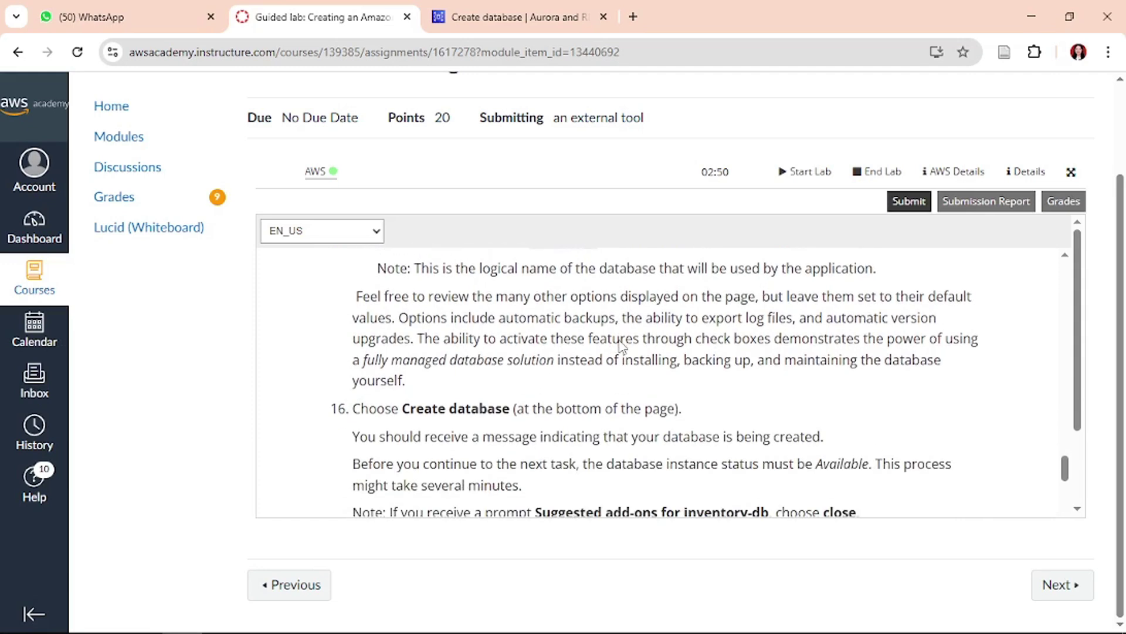
scroll(539, 407, "down", 1)
left_click(548, 17)
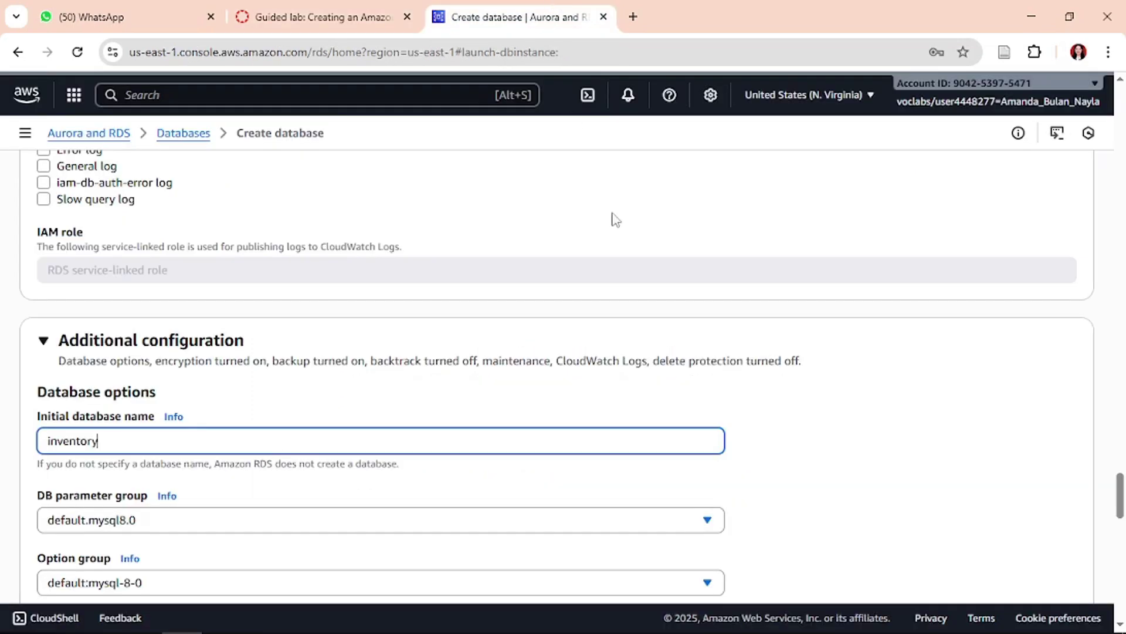
scroll(645, 274, "down", 2)
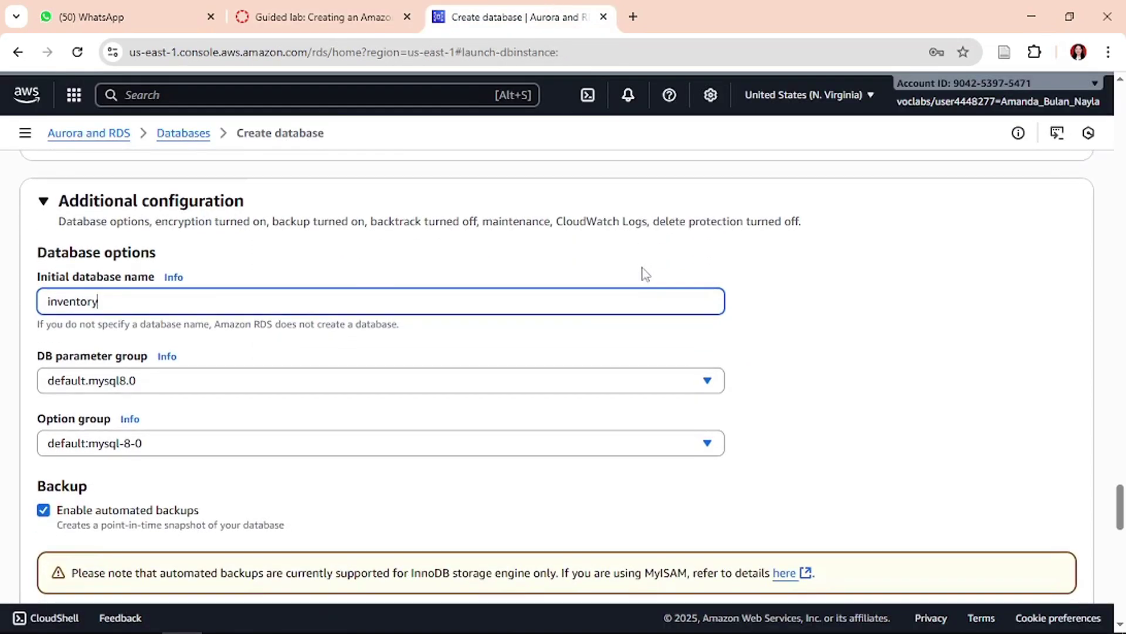
key("super+shift+s")
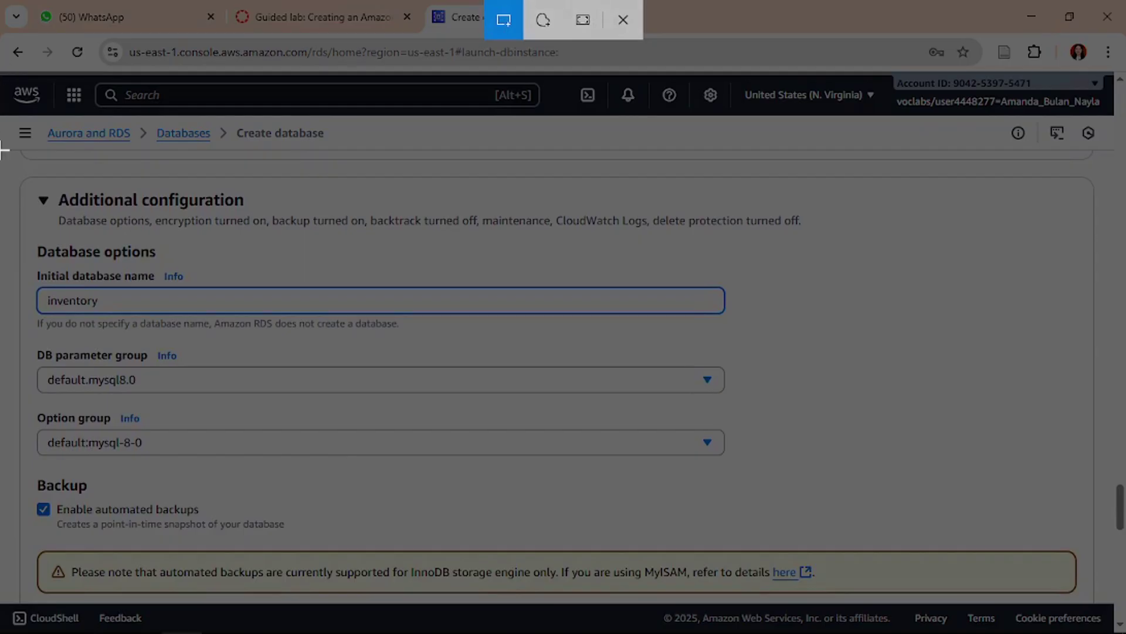
left_click_drag(2, 153, 1124, 535)
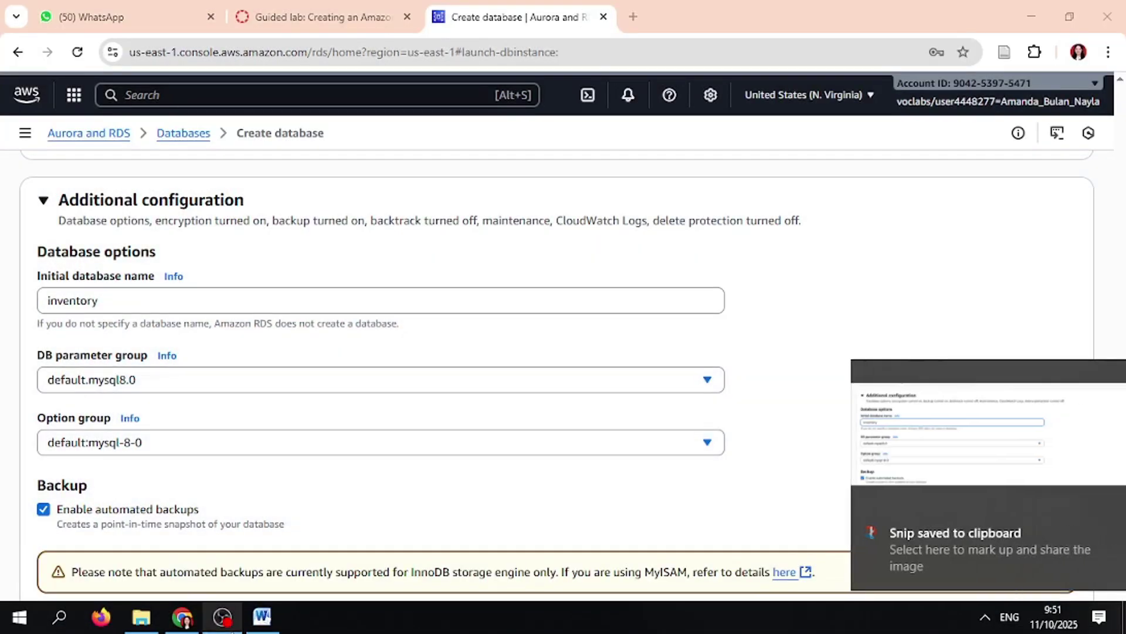
left_click(259, 621)
key("ctrl+v")
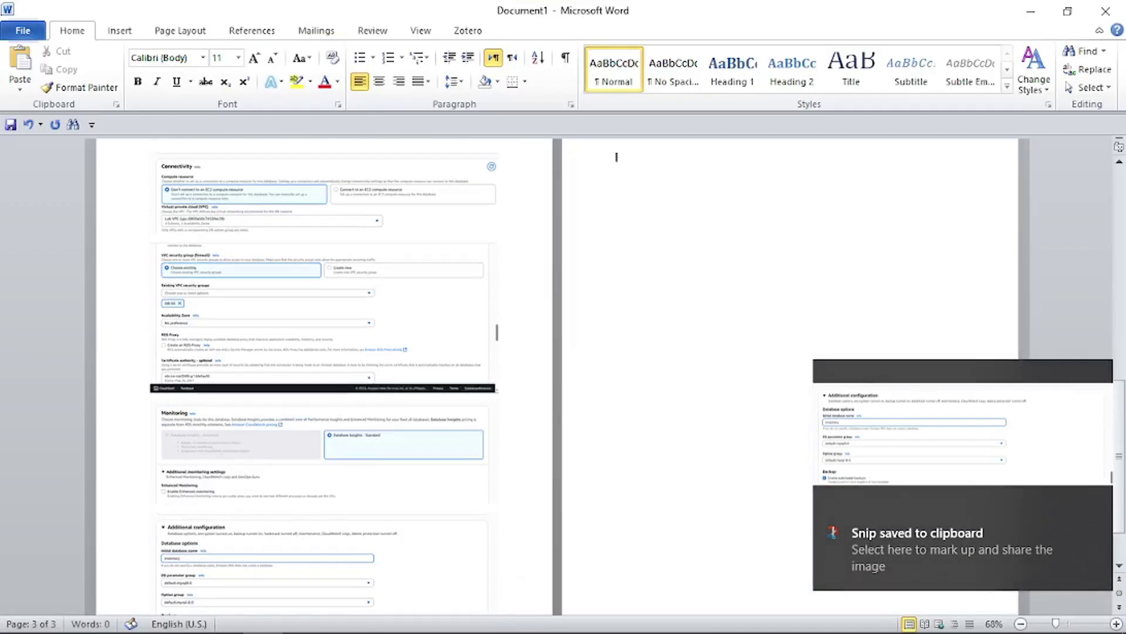
left_click(183, 616)
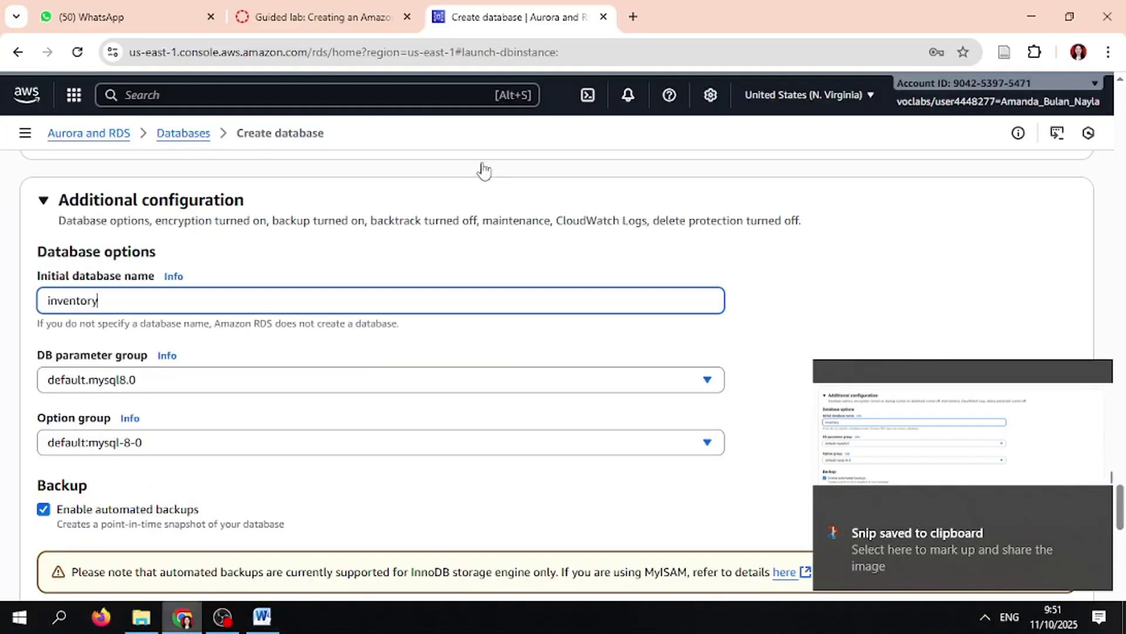
- Submit the completed form to create the inventory-db database
left_click(346, 13)
scroll(597, 349, "down", 2)
scroll(597, 349, "up", 1)
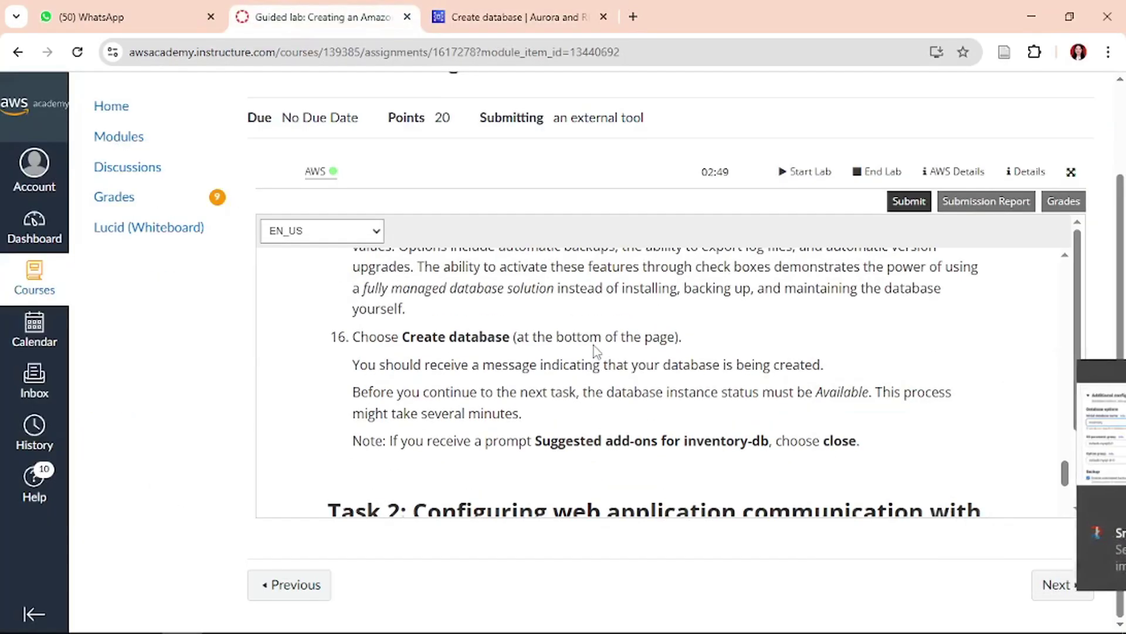
left_click(469, 16)
scroll(711, 445, "down", 6)
scroll(711, 444, "down", 10)
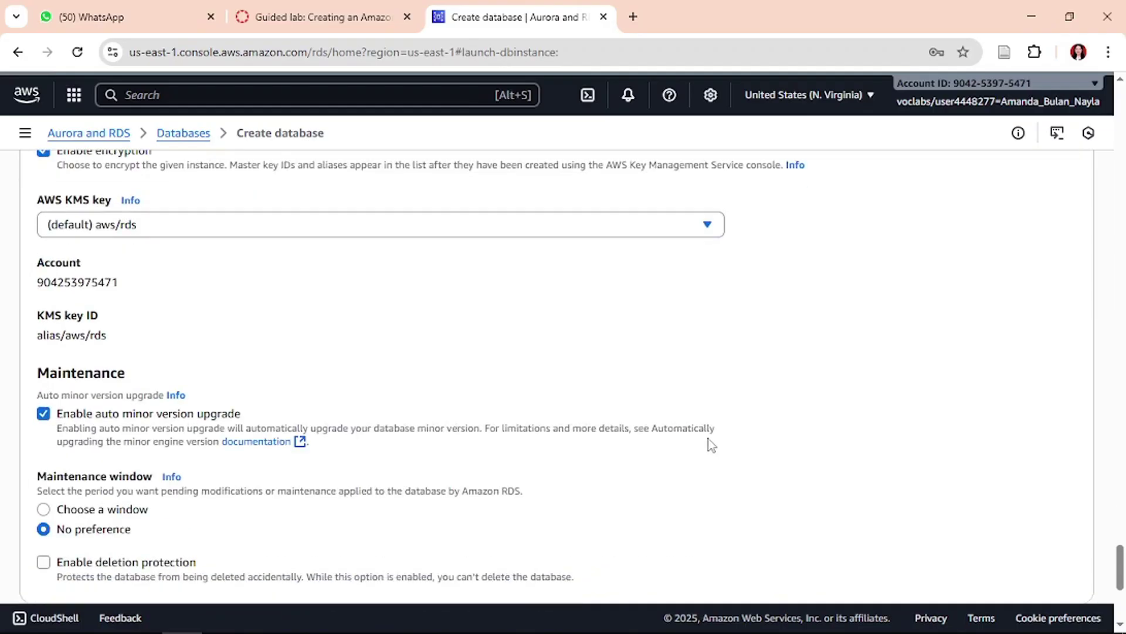
left_click(1055, 568)
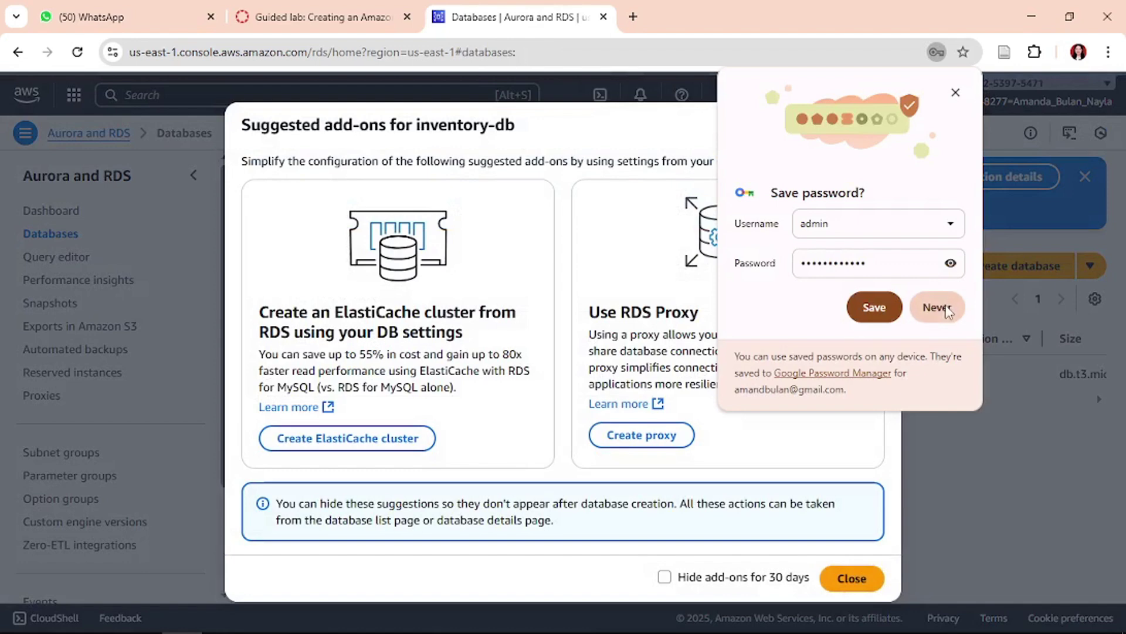
- Decline saving the password, dismiss the suggested add-ons and refresh the databases list
left_click(946, 311)
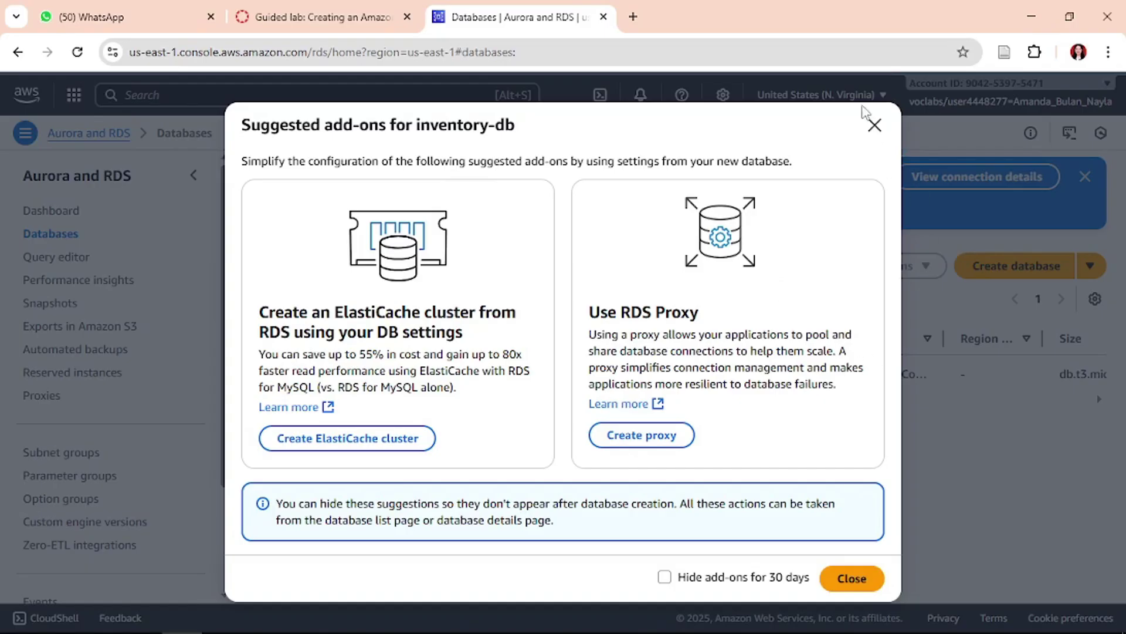
left_click(875, 125)
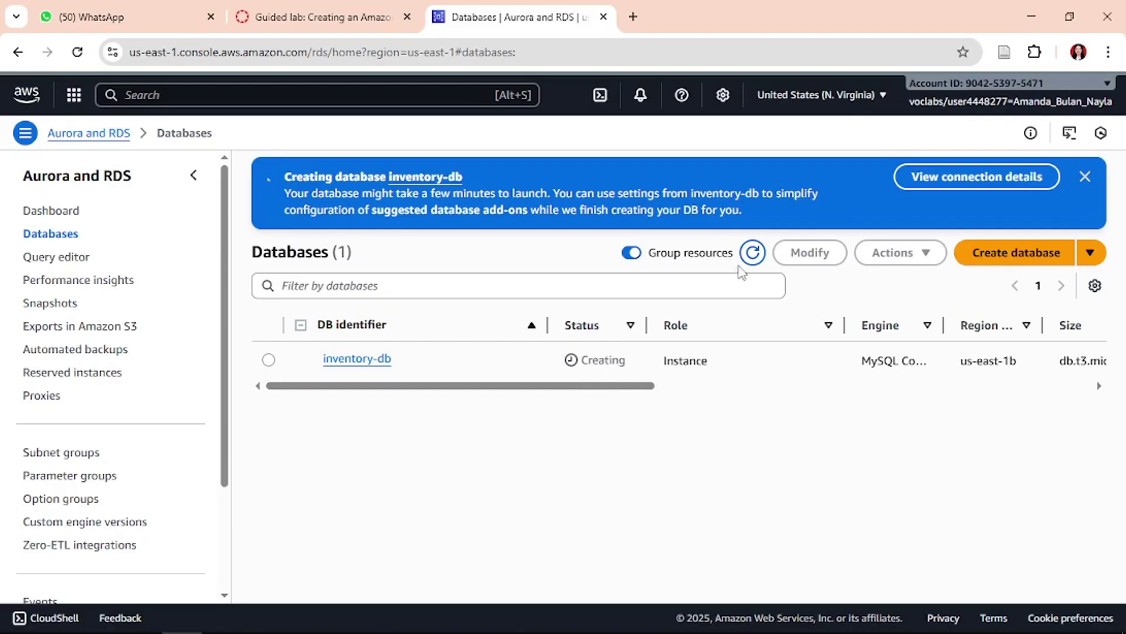
left_click(752, 253)
- Copy AppServerPublicIP 54.145.217.98 from the lab's AWS Details panel, then open a new tab
left_click(352, 16)
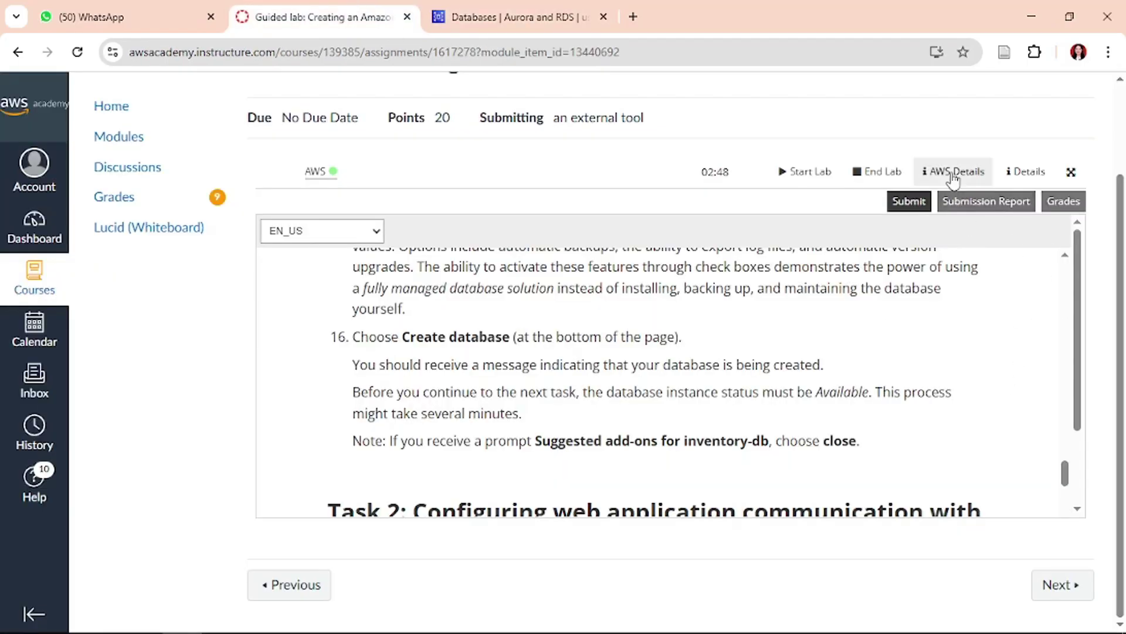
left_click(925, 171)
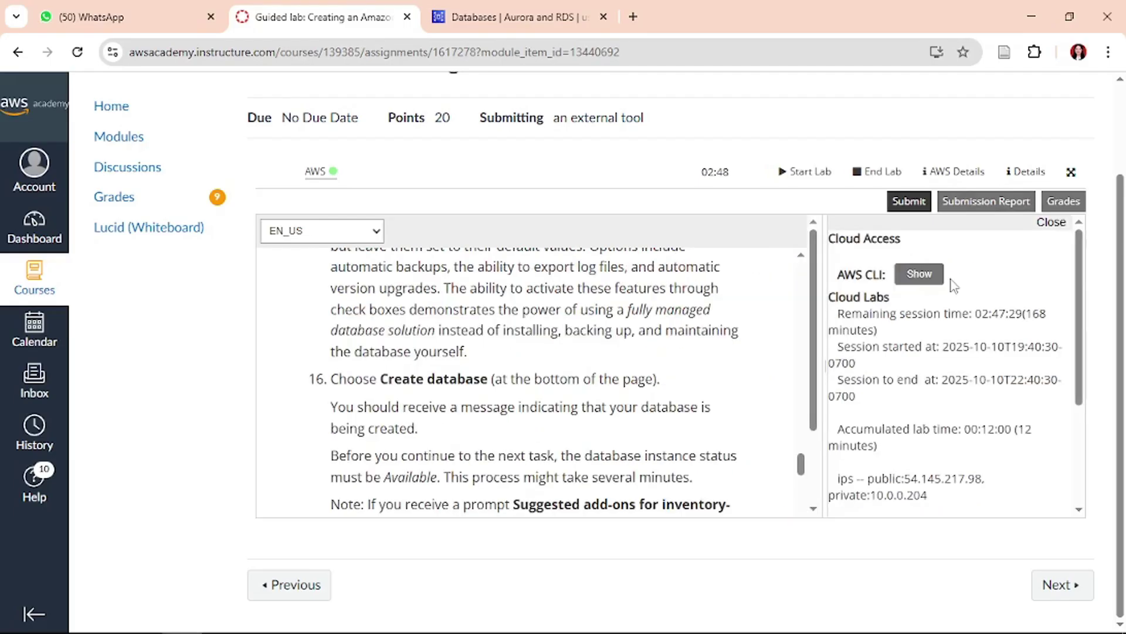
scroll(953, 286, "down", 3)
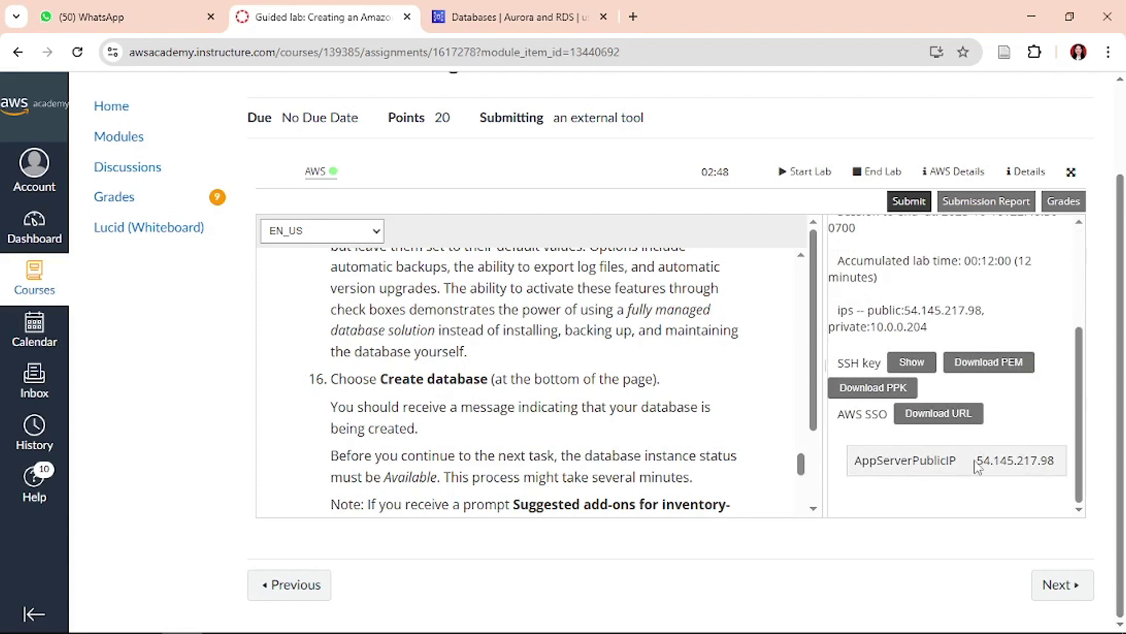
left_click_drag(979, 466, 1067, 468)
key("ctrl+c")
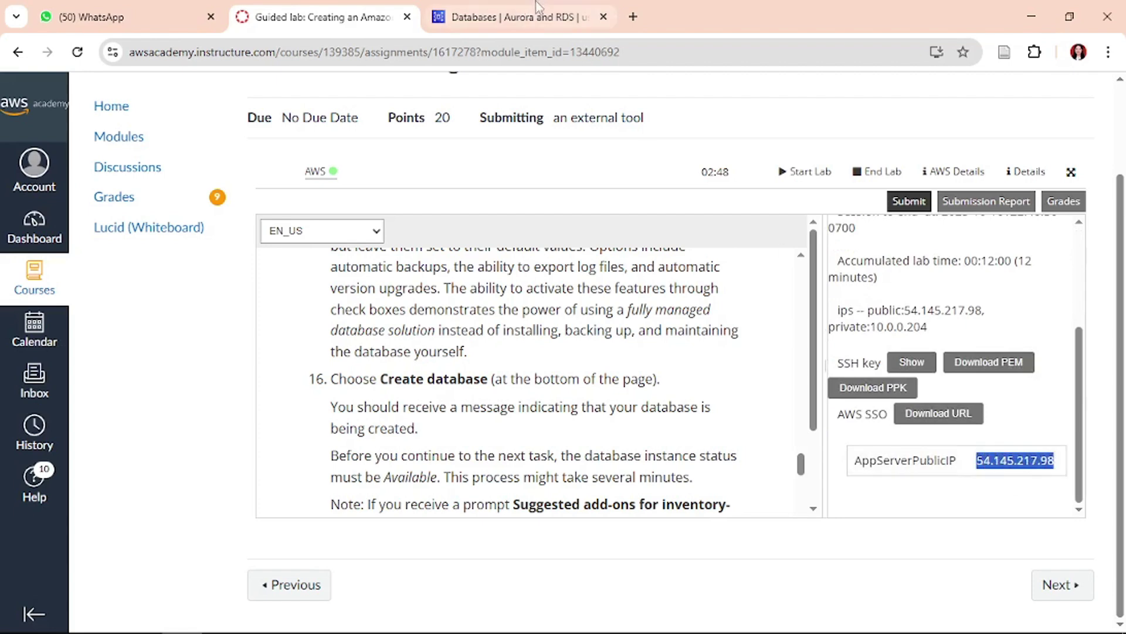
left_click(633, 14)
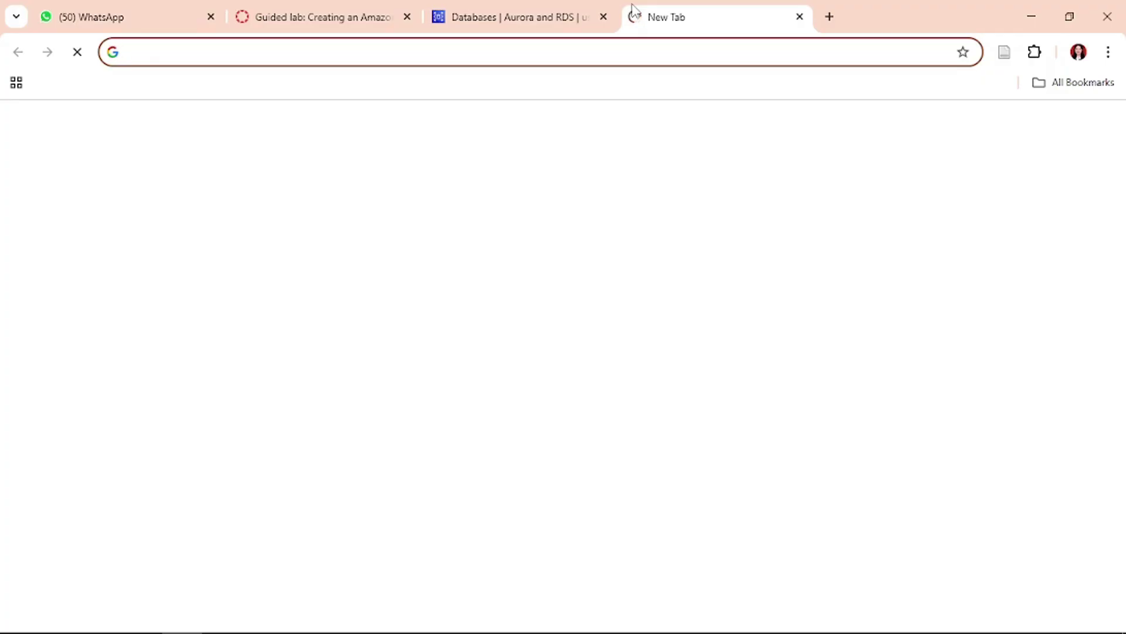
- Load the Inventory System web app at 54.145.217.98 in the new tab
key("ctrl+v")
key("Return")
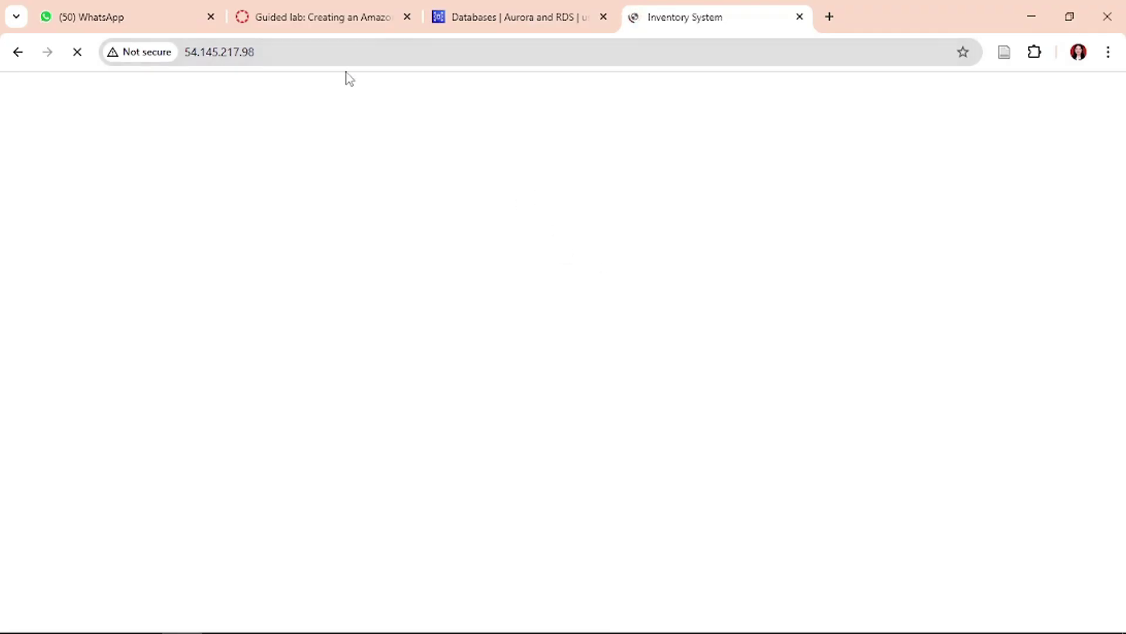
left_click(516, 8)
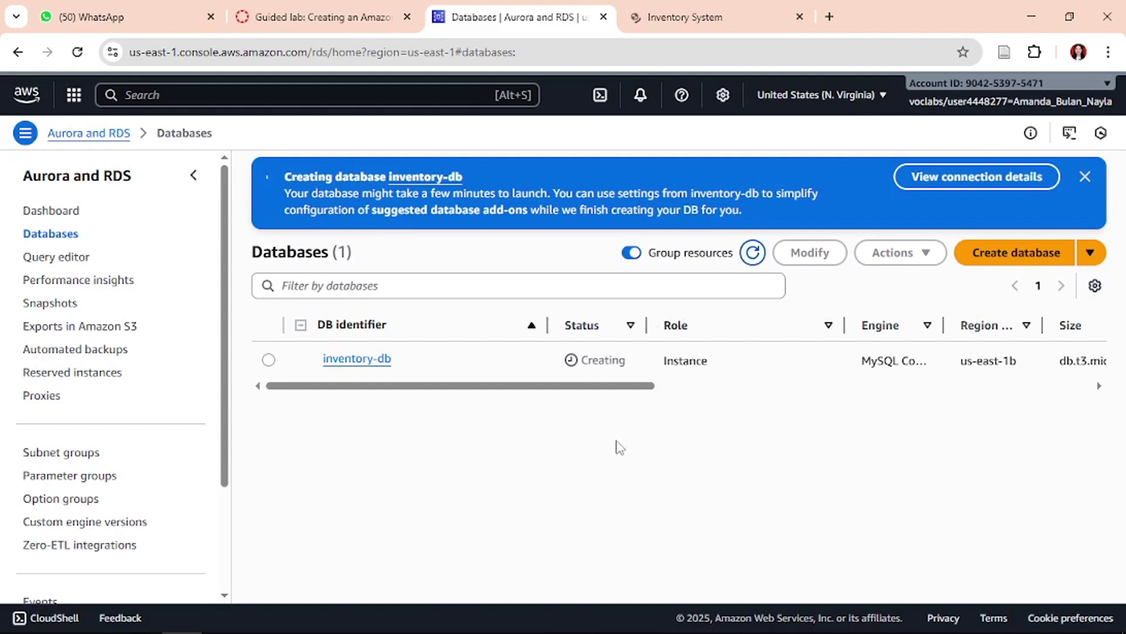
left_click(683, 10)
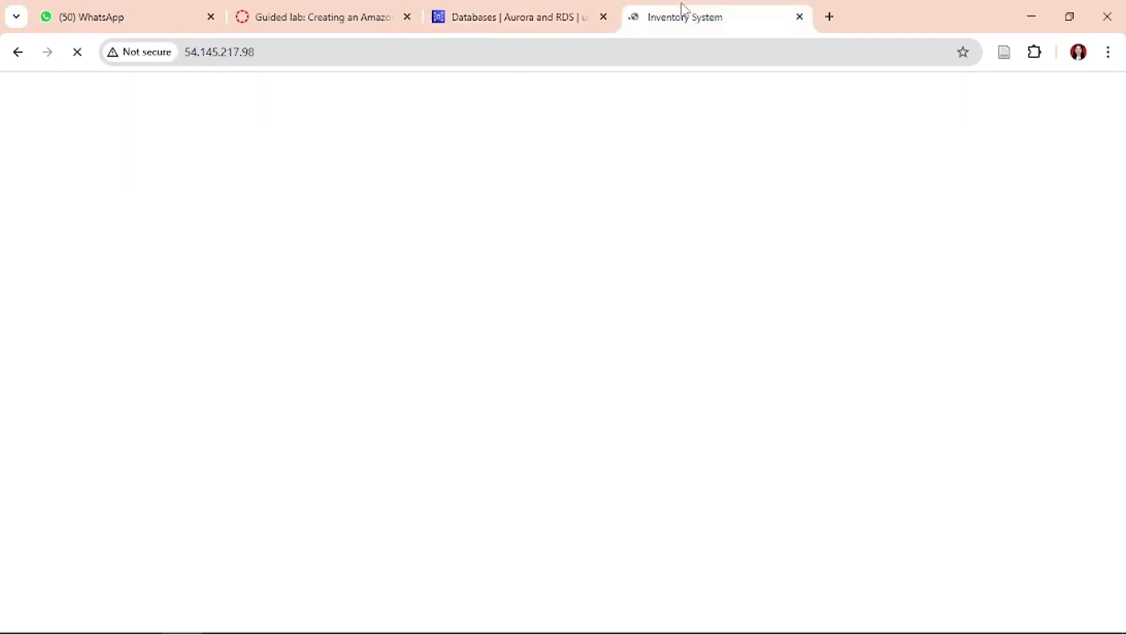
- Refresh the RDS list to confirm inventory-db is still creating, then review lab steps 17–18
left_click(545, 9)
left_click(751, 264)
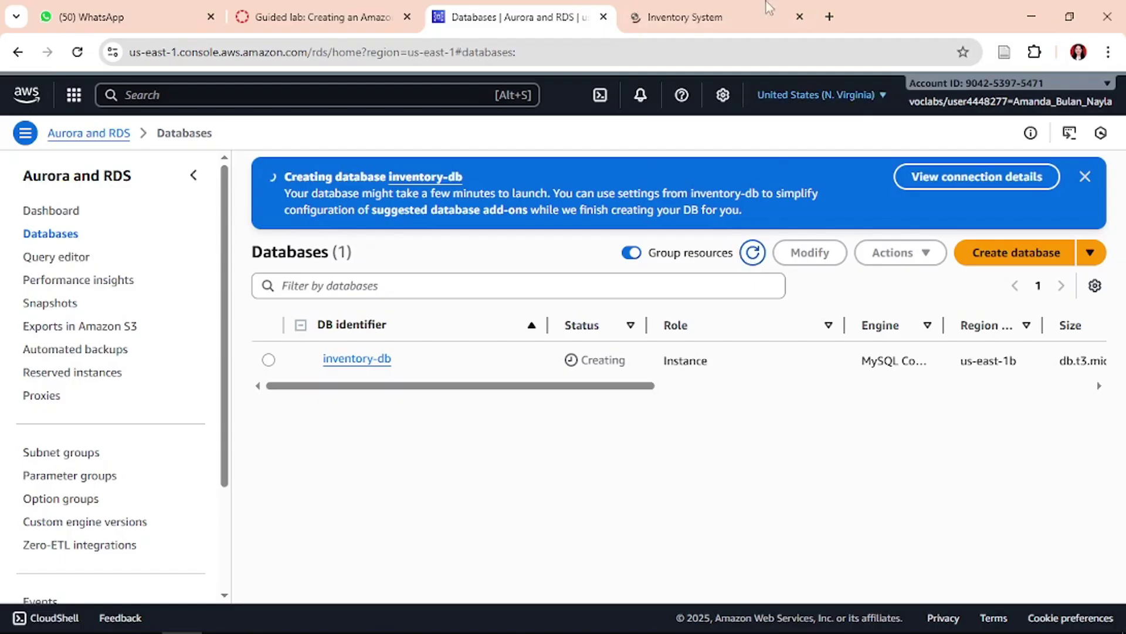
left_click(348, 8)
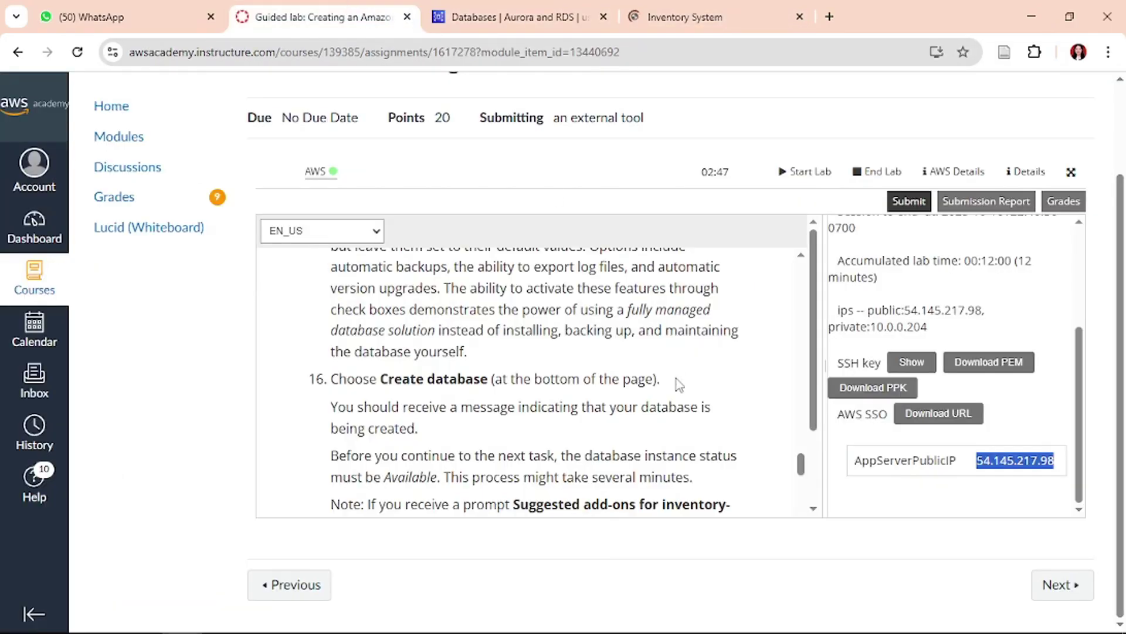
scroll(675, 382, "down", 8)
scroll(679, 384, "up", 2)
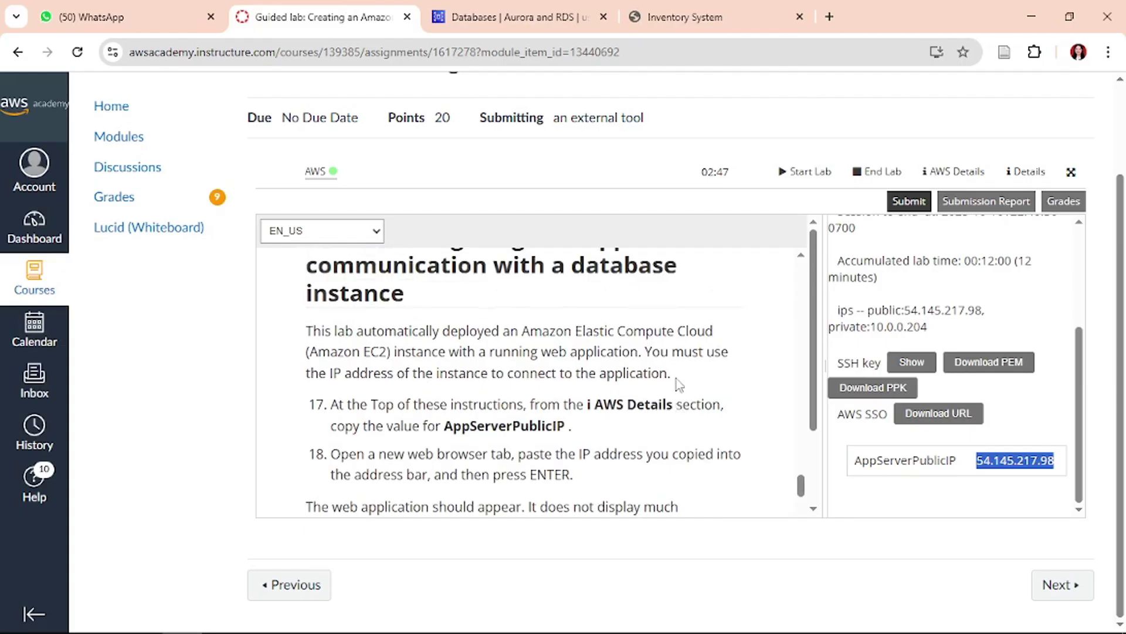
scroll(498, 327, "down", 1)
- Scroll the lab instructions to steps 18–20, deselect the IP value and start a snip
scroll(499, 326, "down", 3)
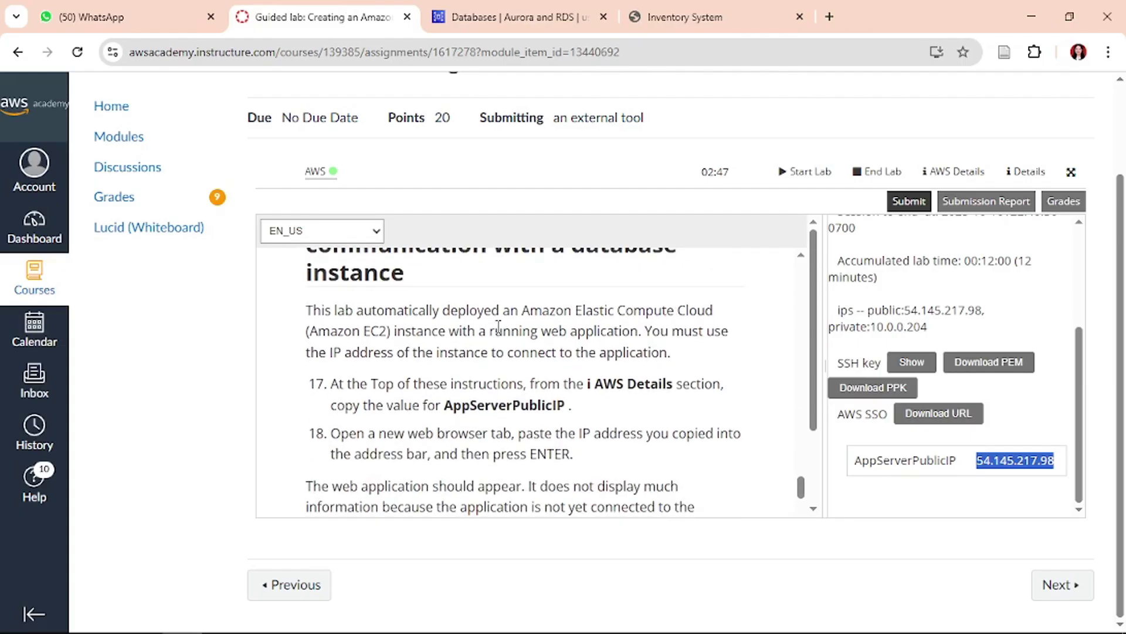
scroll(576, 390, "down", 2)
scroll(577, 390, "down", 2)
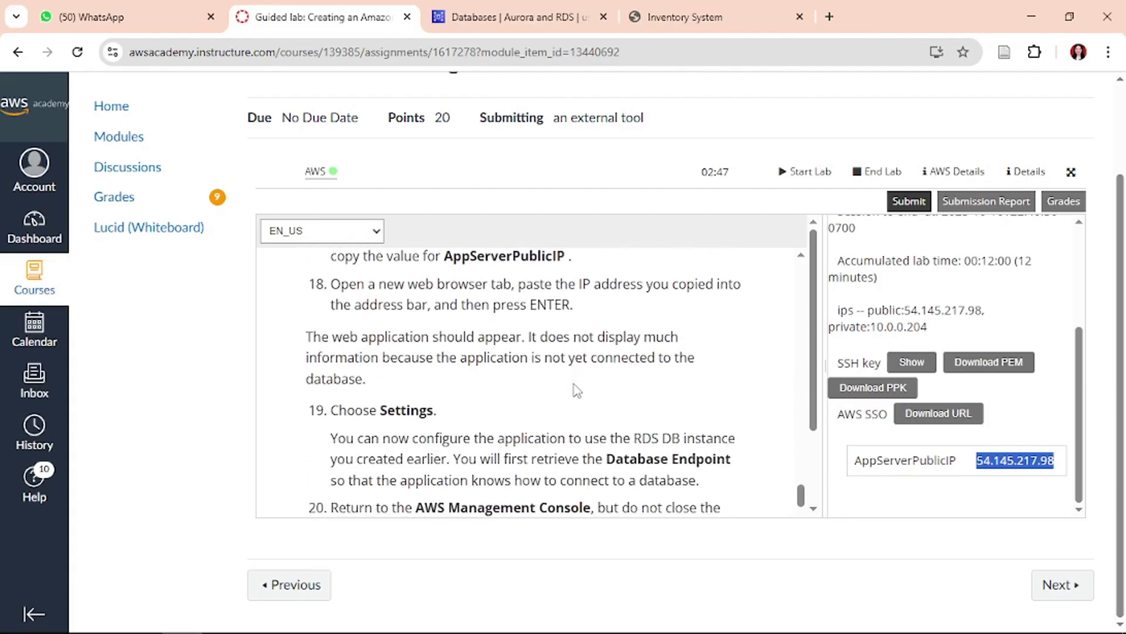
scroll(577, 390, "up", 3)
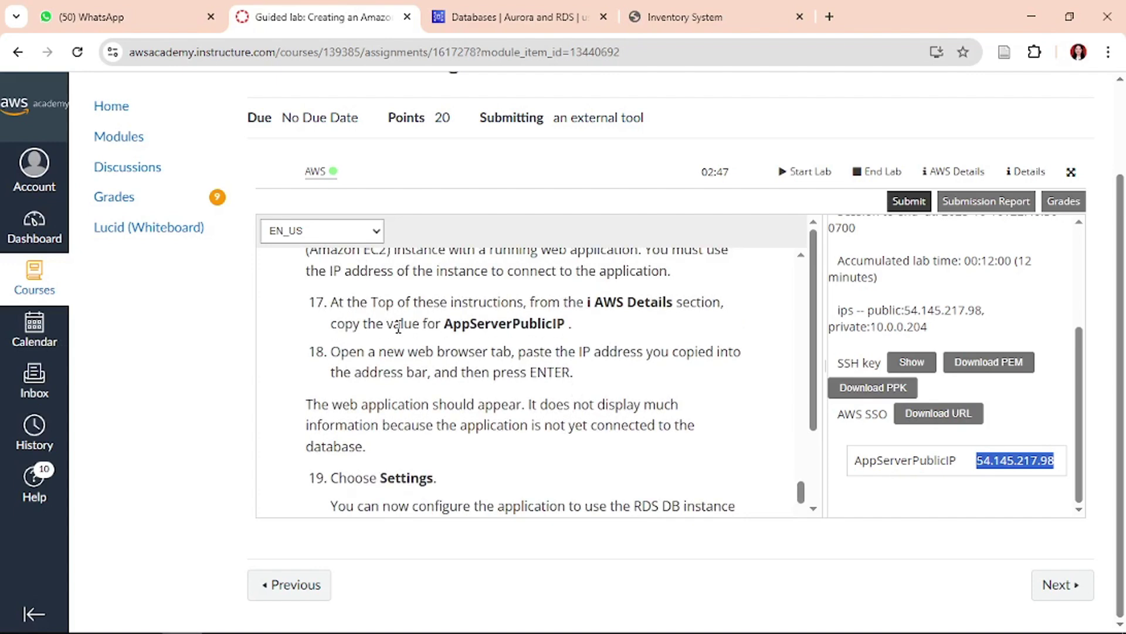
scroll(529, 399, "down", 2)
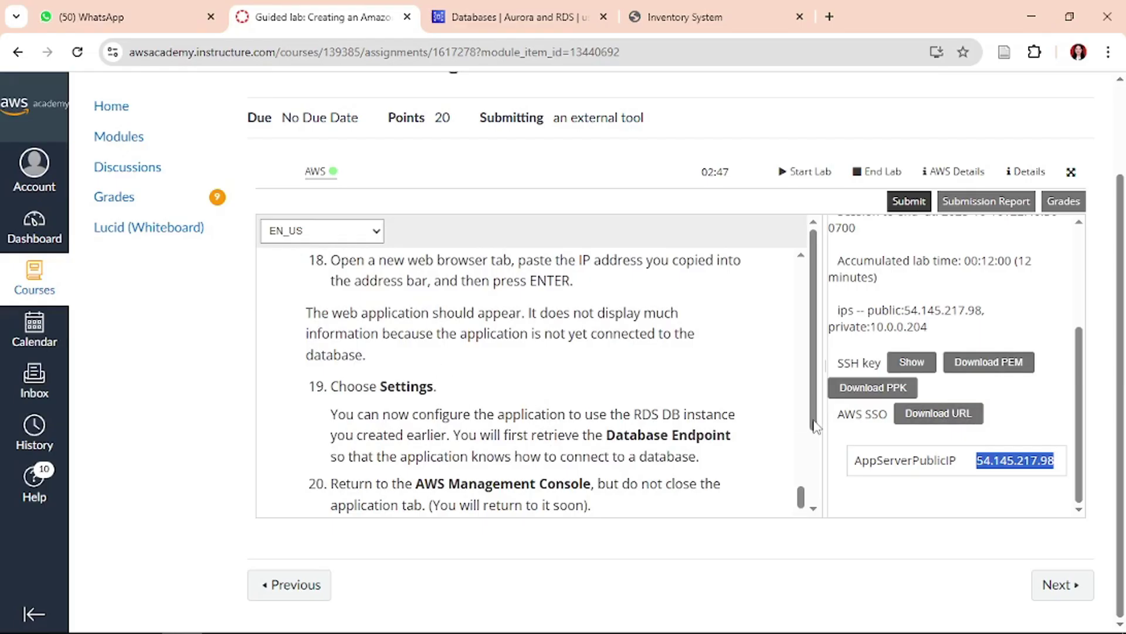
left_click(1023, 422)
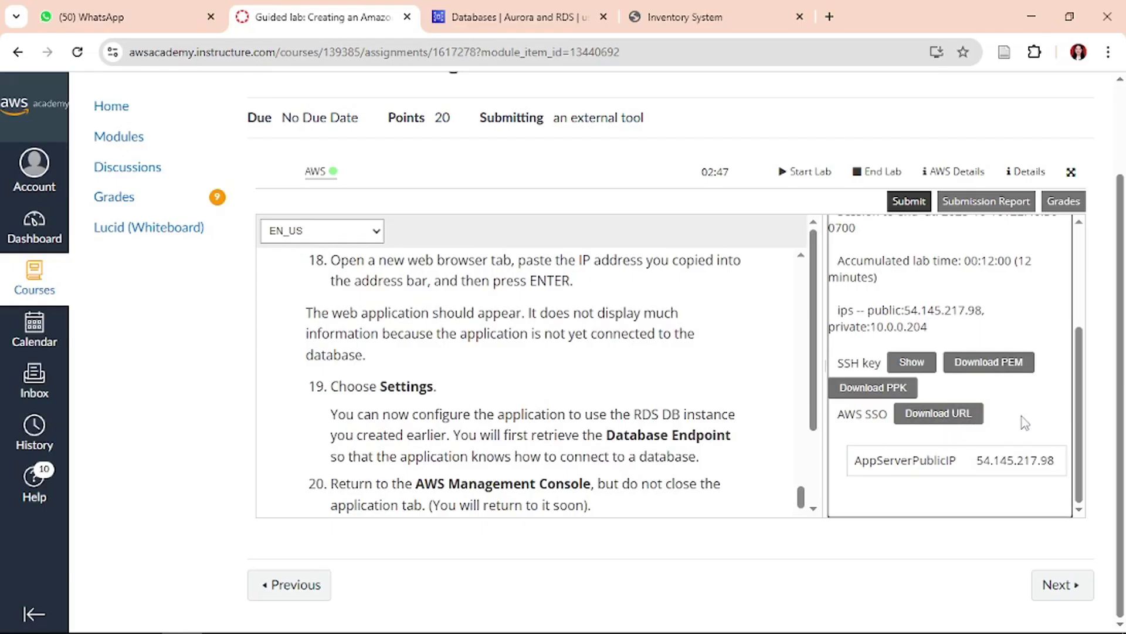
key("super+shift+s")
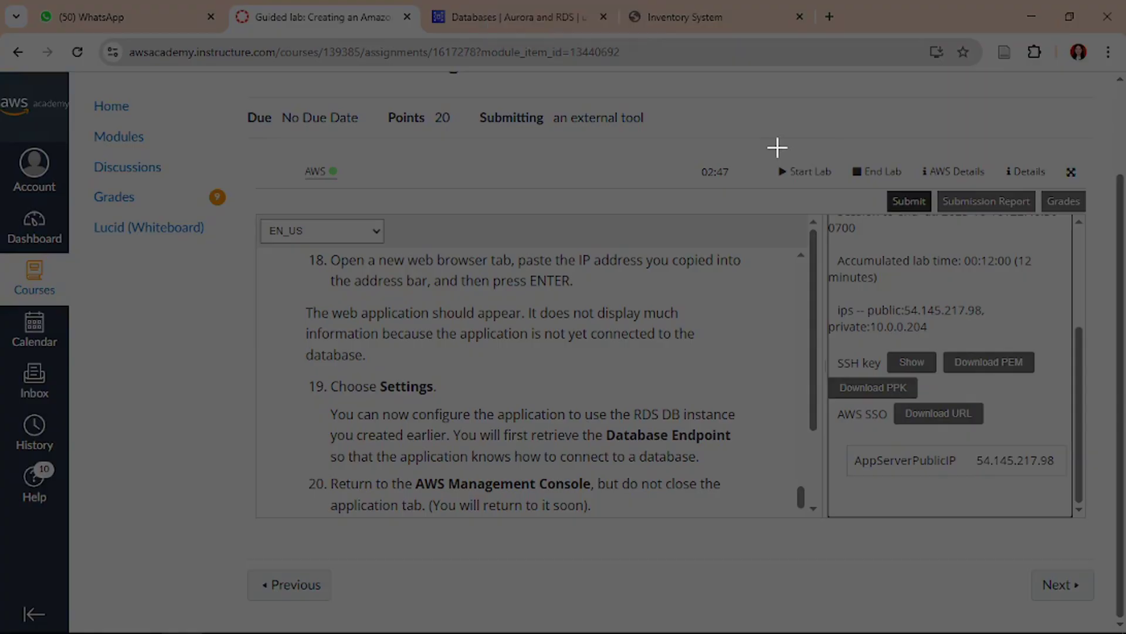
- Paste a snip of the AppServerPublicIP details panel into the Word report
left_click_drag(777, 148, 1092, 532)
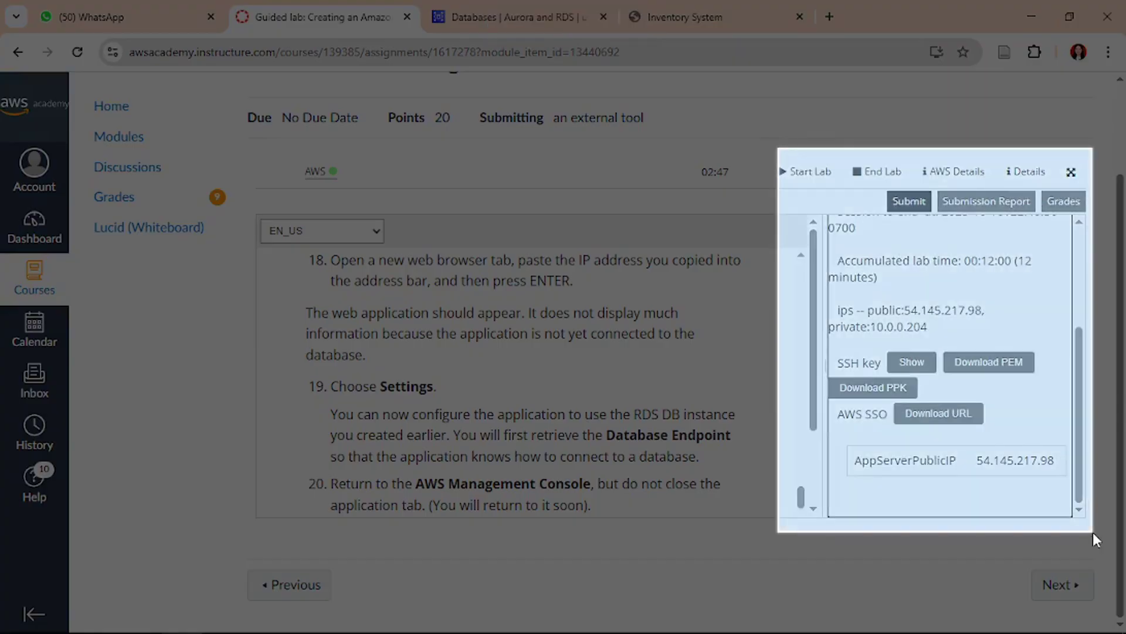
key("alt+Tab")
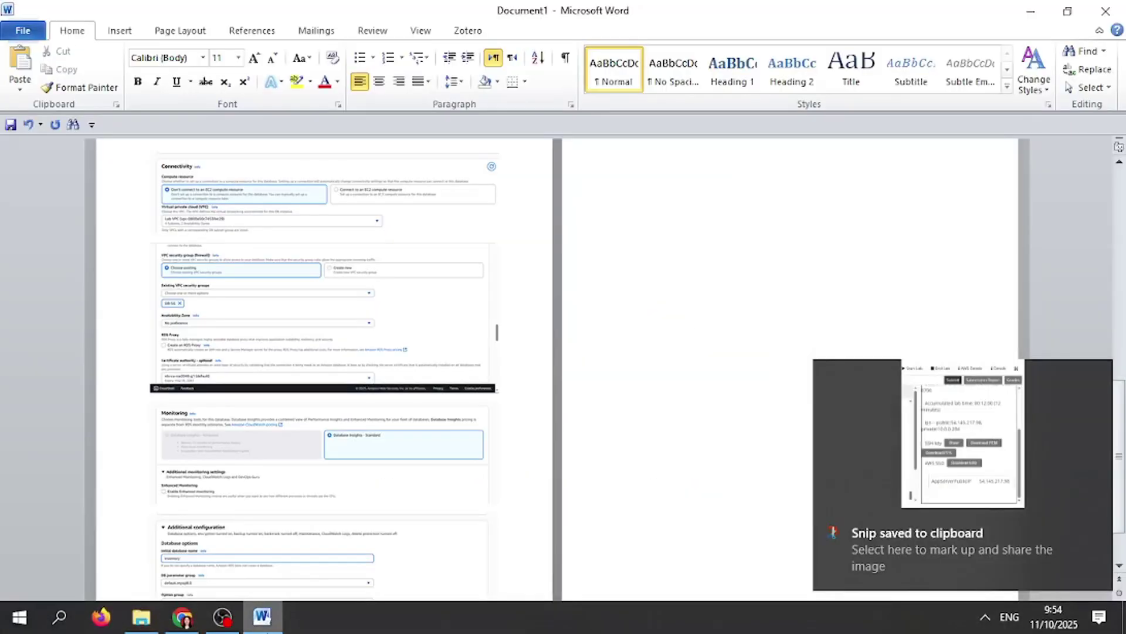
key("ctrl+v")
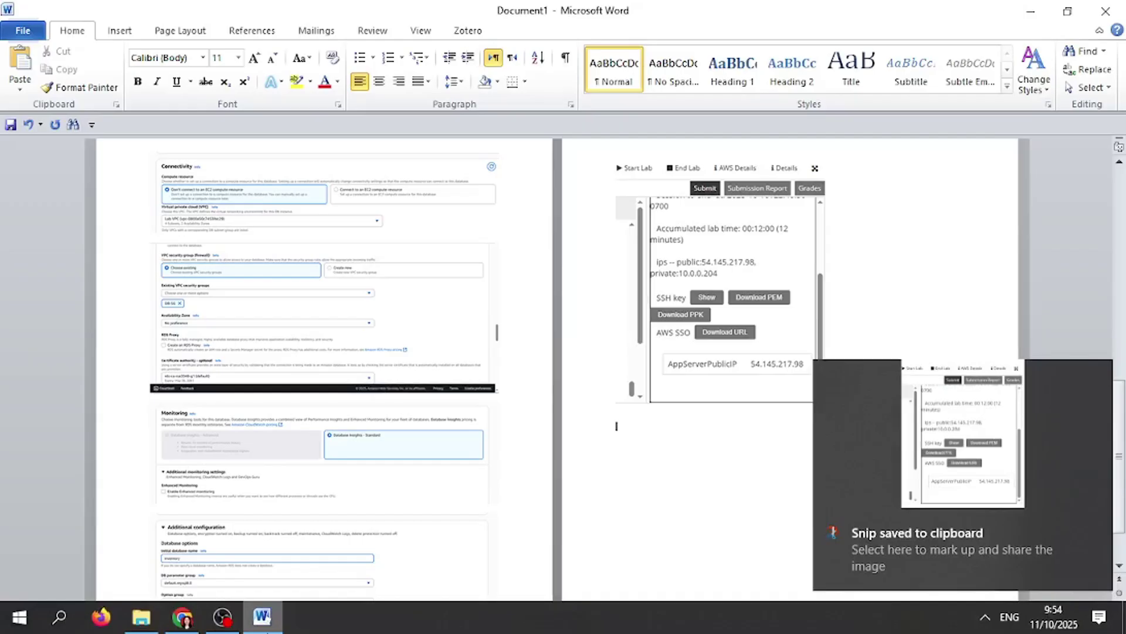
left_click(183, 616)
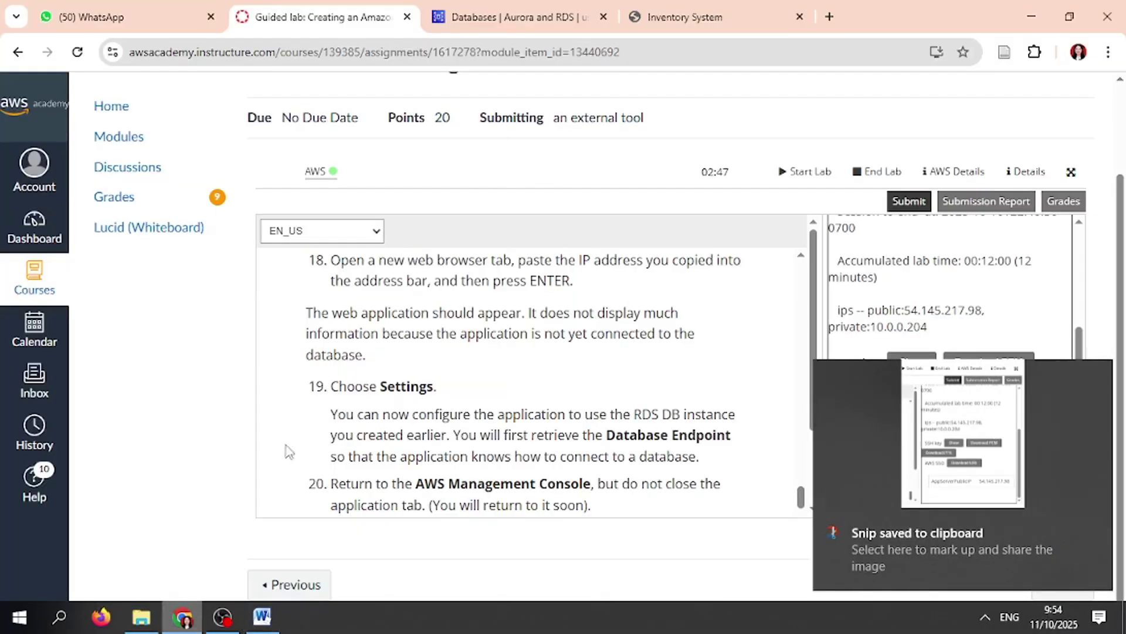
- Paste a snip of the unconfigured Inventory System page into the Word report
left_click(743, 14)
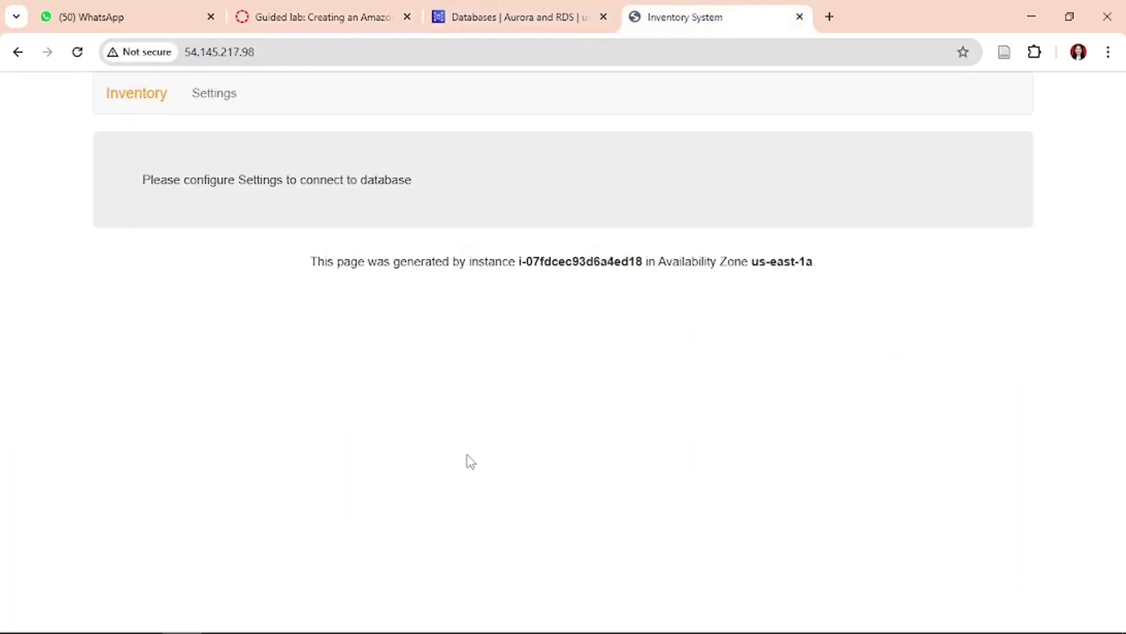
key("super+shift+s")
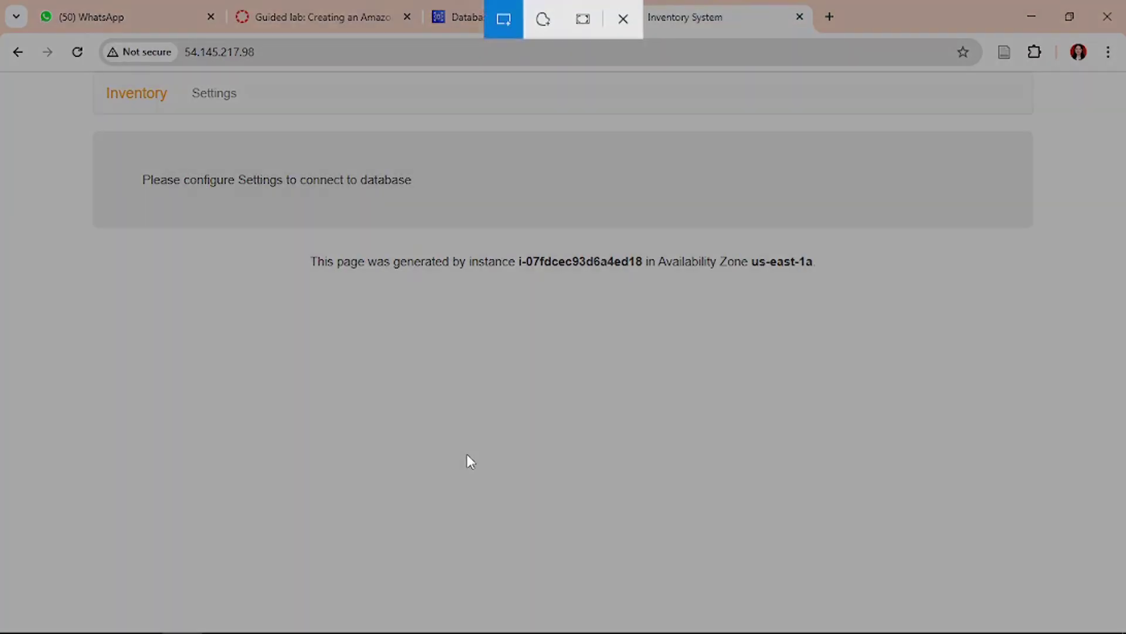
left_click(578, 13)
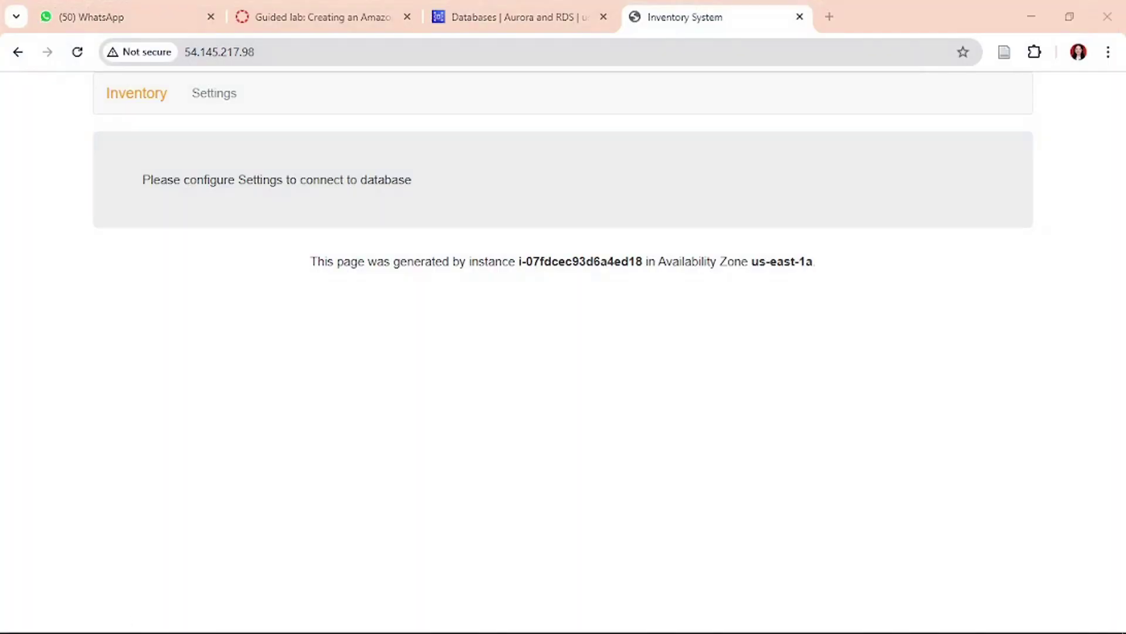
left_click(262, 618)
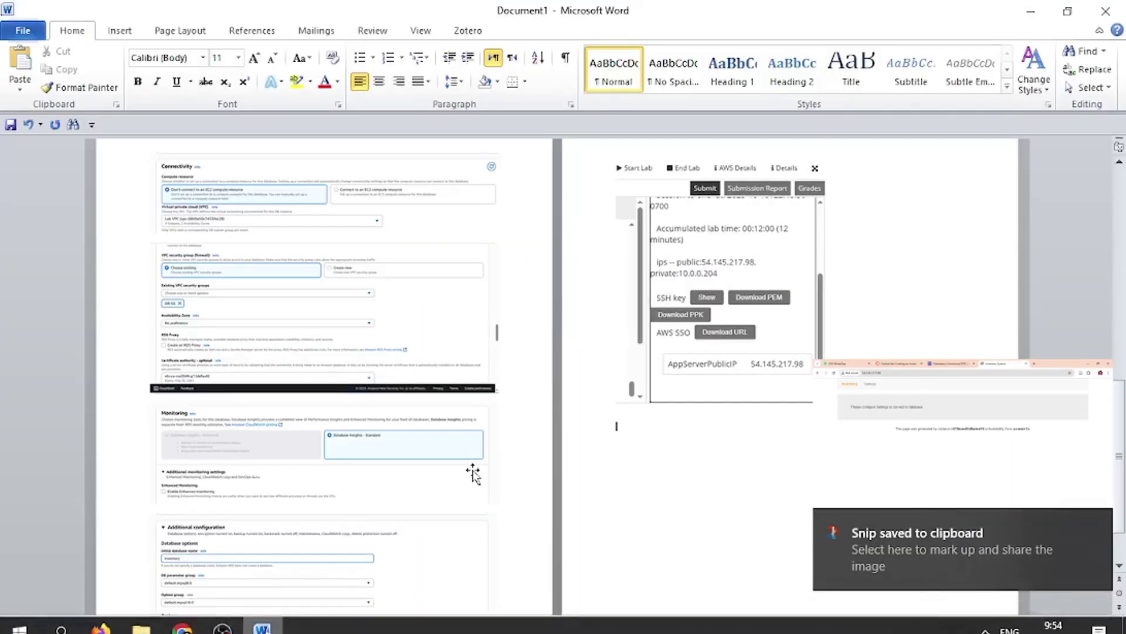
key("ctrl+v")
scroll(473, 474, "down", 3)
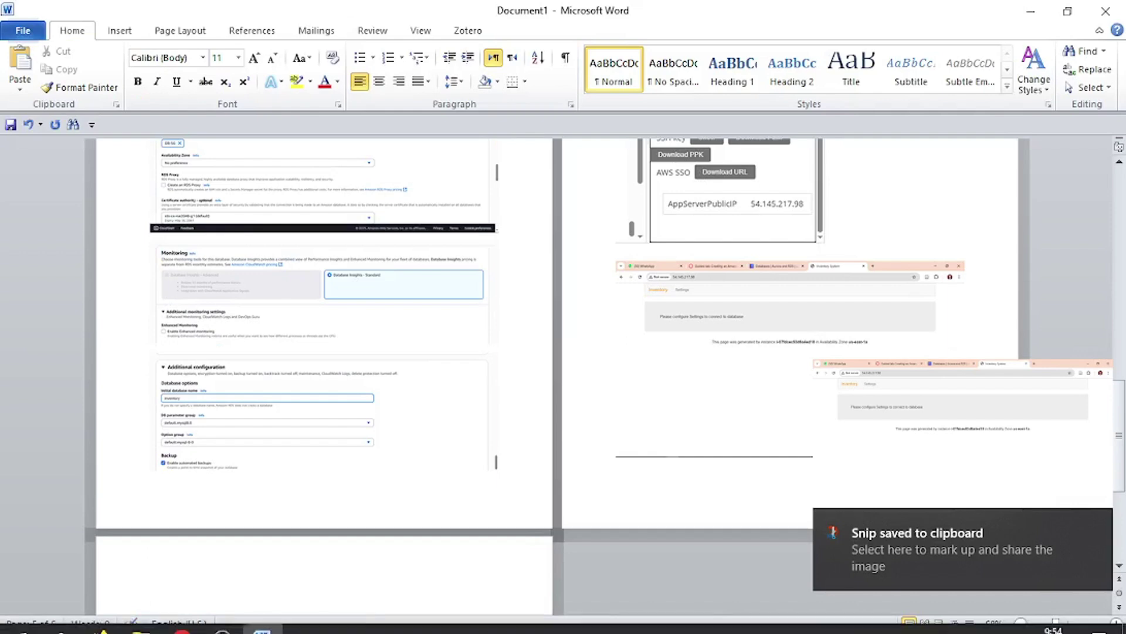
left_click(182, 616)
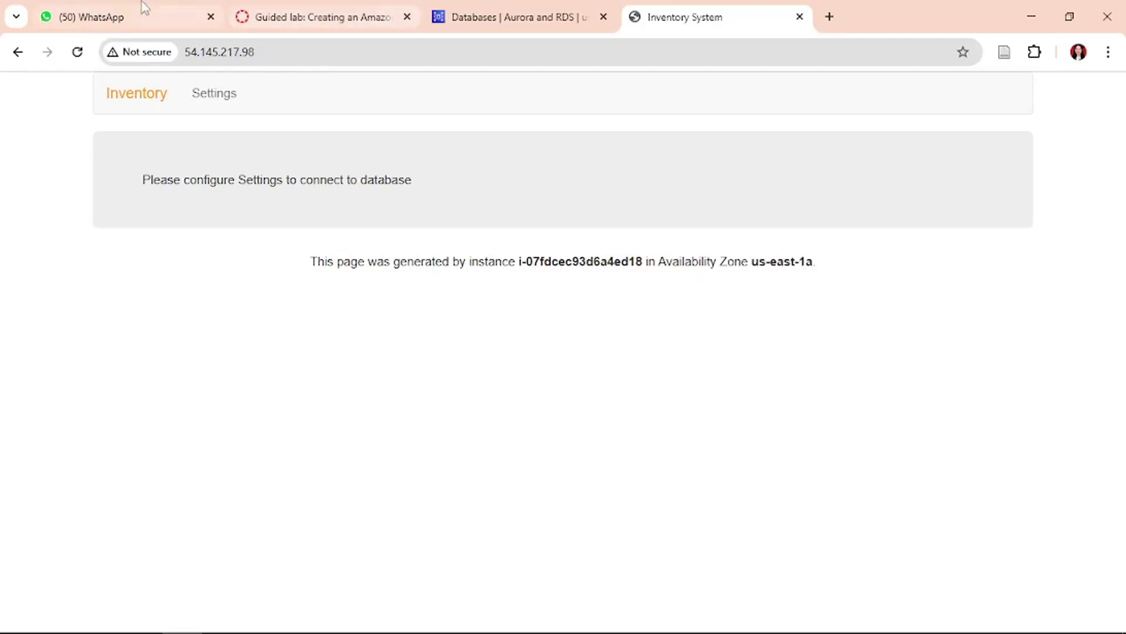
- Open the Inventory System settings.php page, then refresh the RDS list showing inventory-db still Creating
left_click(214, 98)
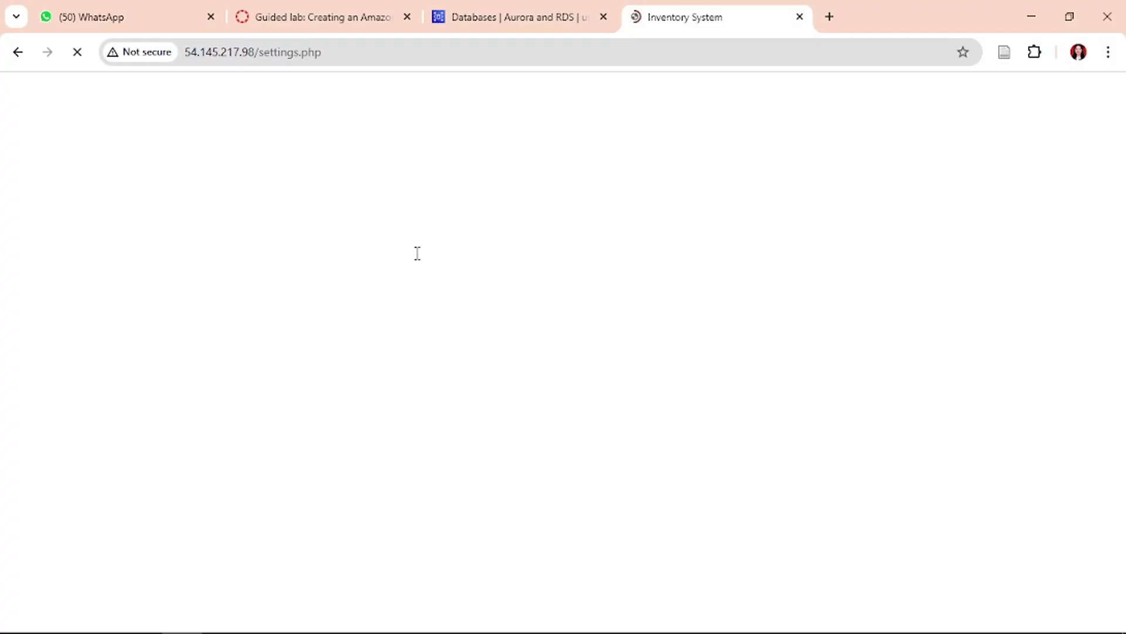
left_click(534, 15)
left_click(760, 262)
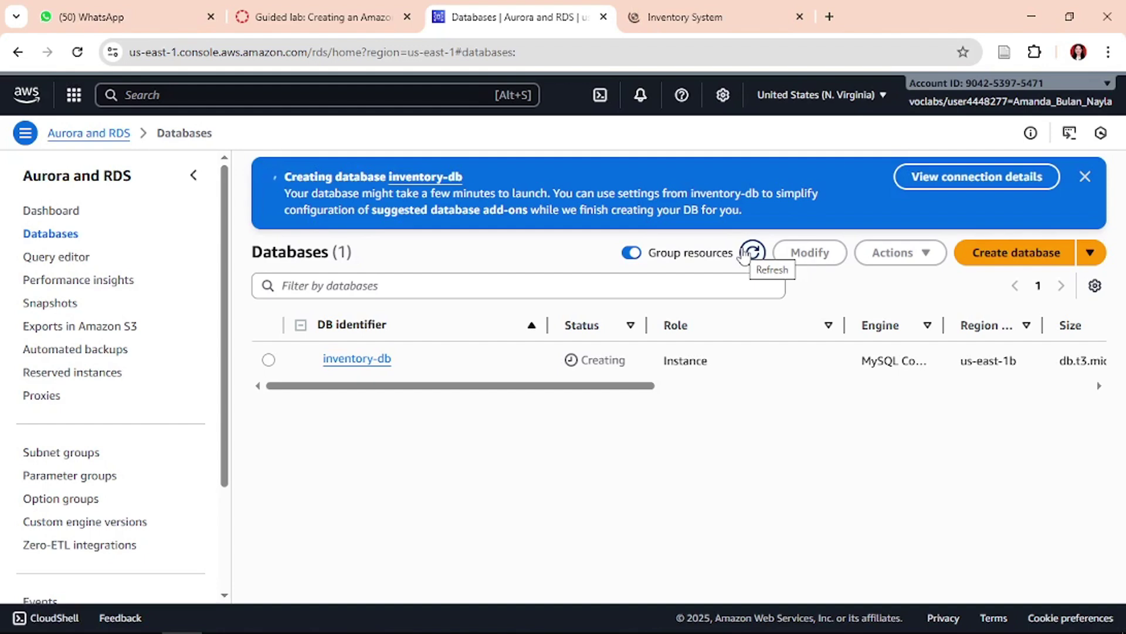
- Refresh until inventory-db is created, open its details page and start a snip
left_click(745, 256)
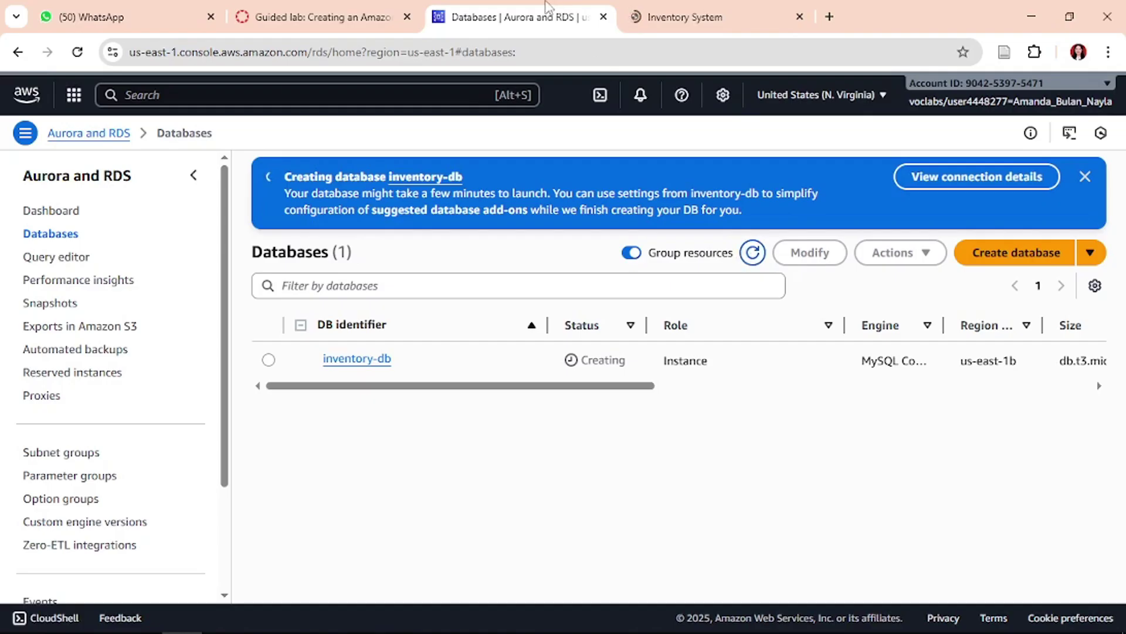
left_click(669, 16)
left_click(515, 8)
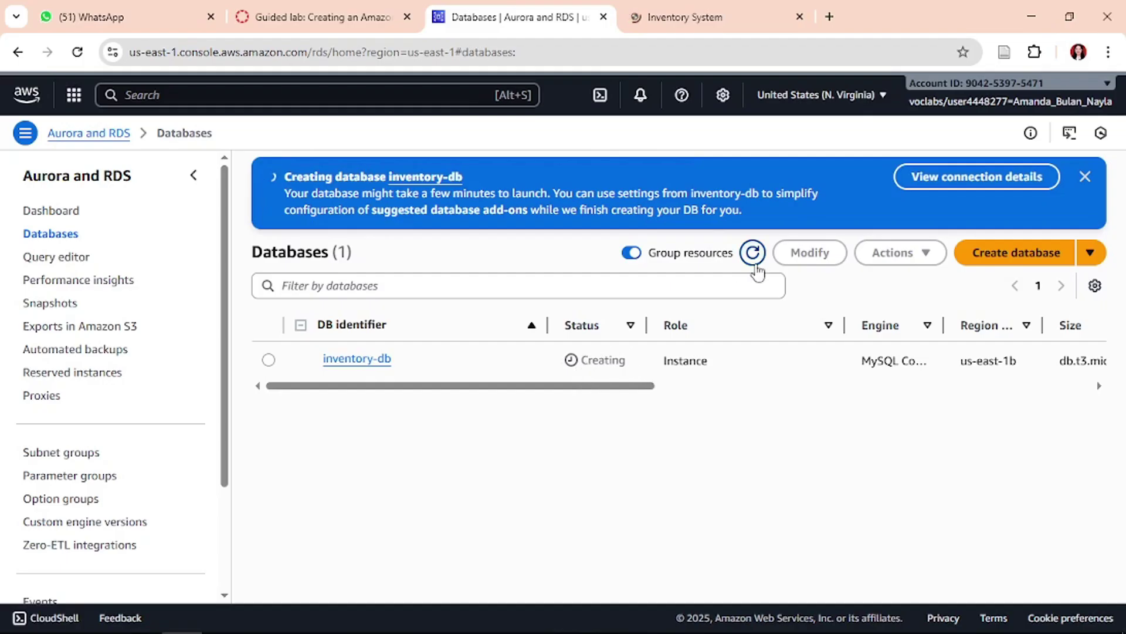
left_click(752, 252)
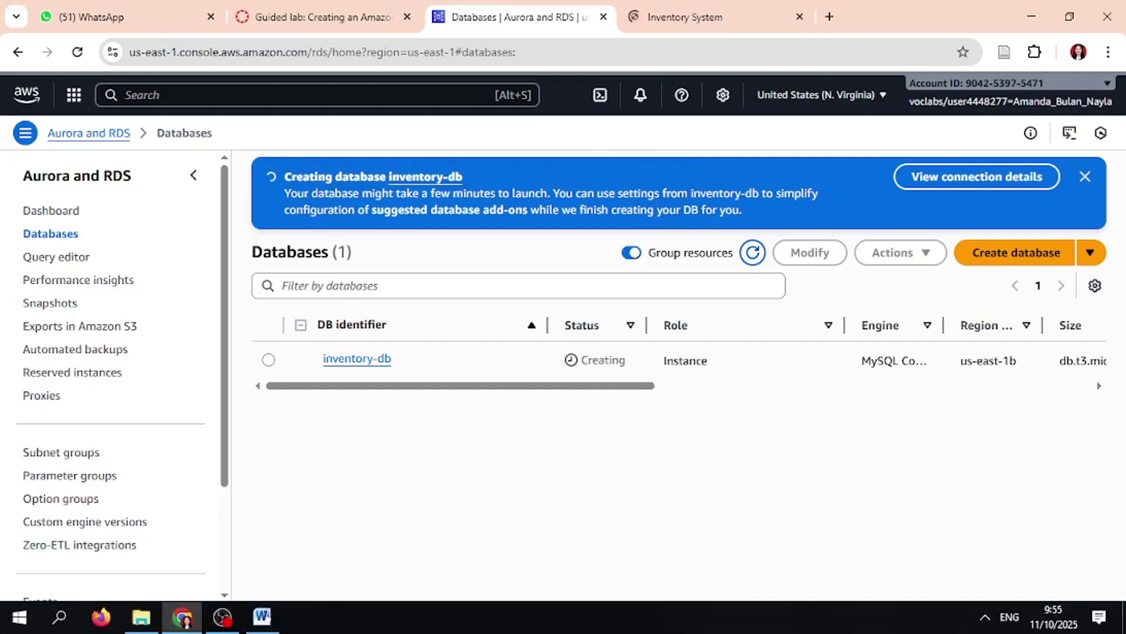
left_click(223, 616)
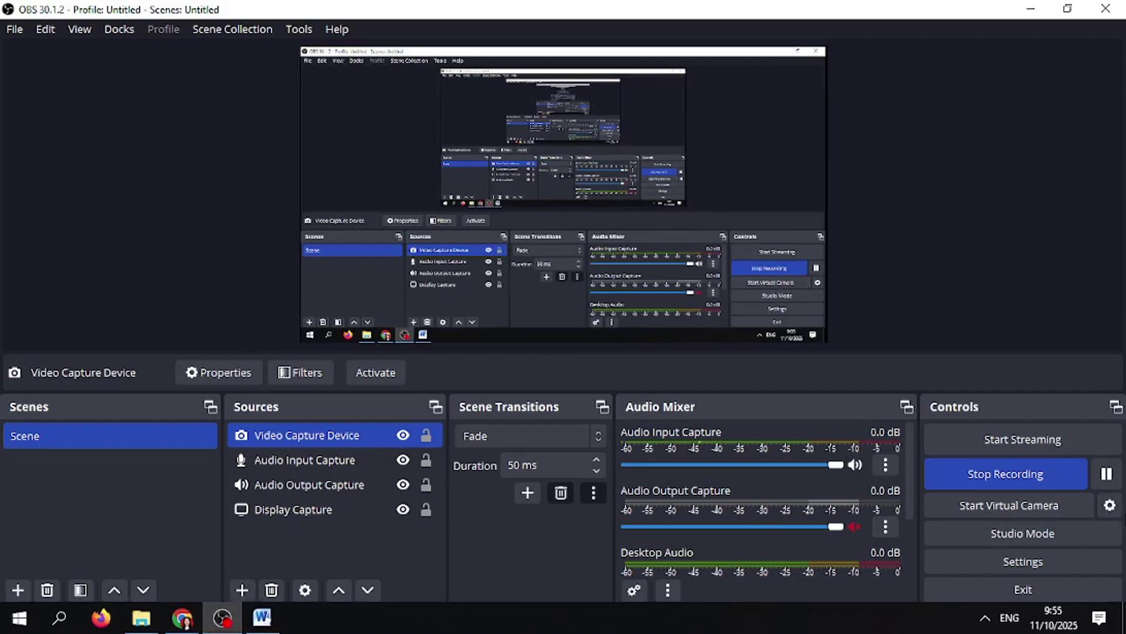
left_click(1108, 473)
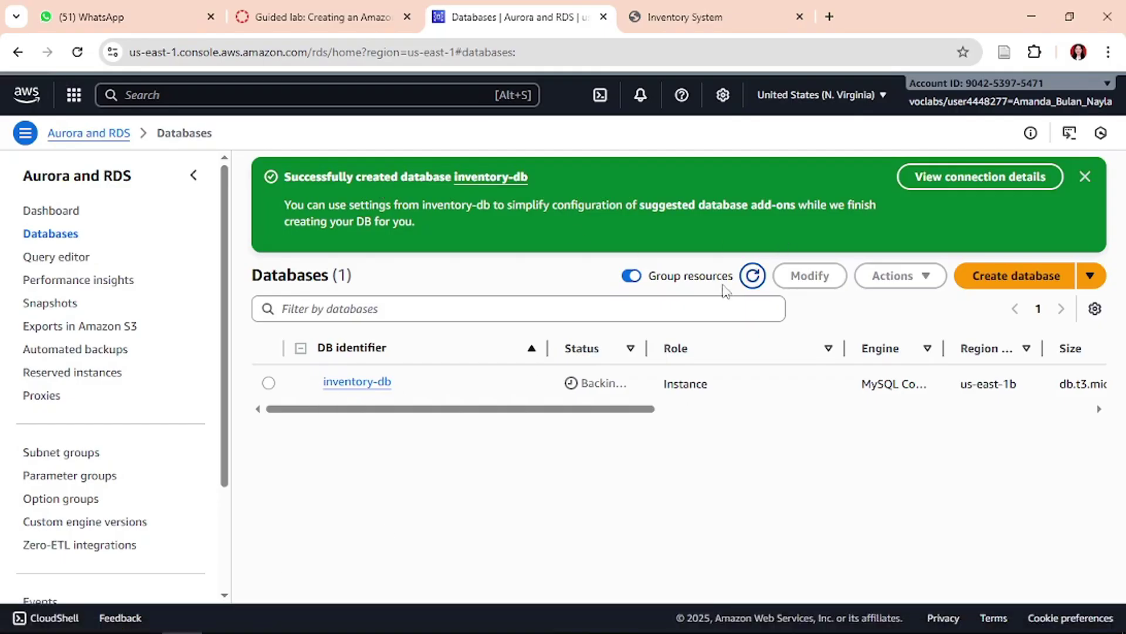
left_click(365, 385)
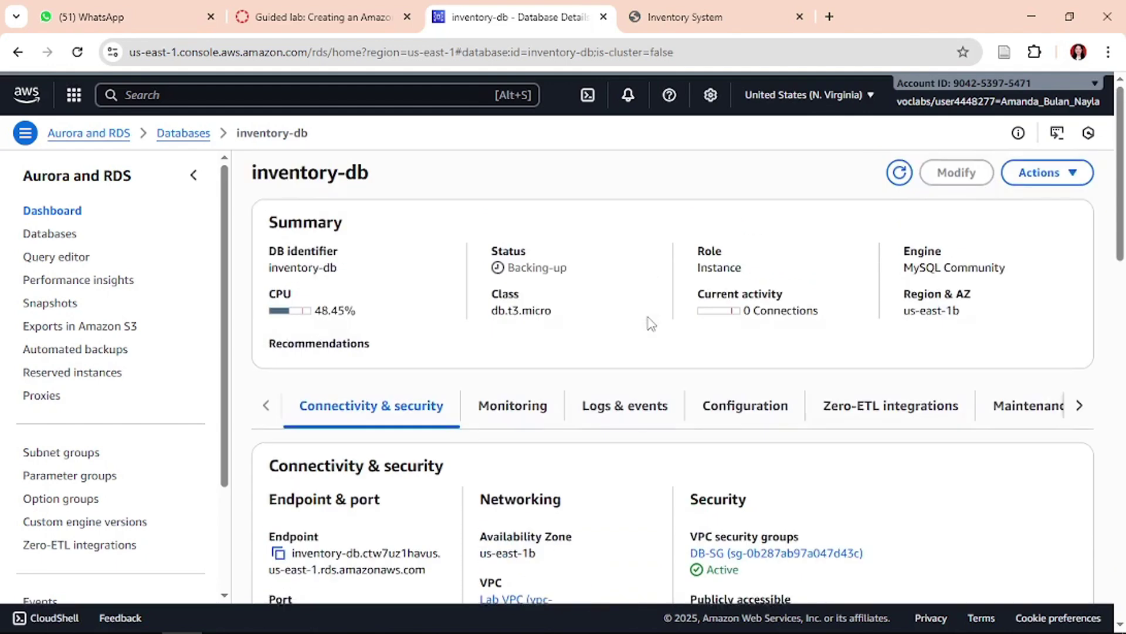
key("super+shift+s")
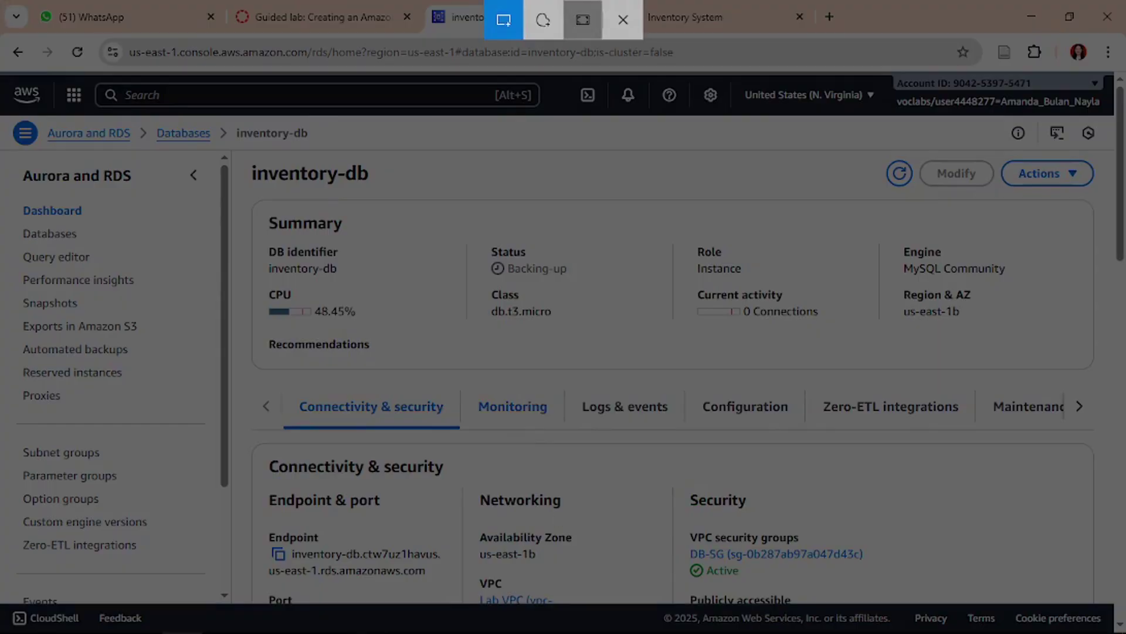
- Paste the inventory-db details snip on page 5 of the report, add spacing and save
left_click(582, 21)
left_click(261, 617)
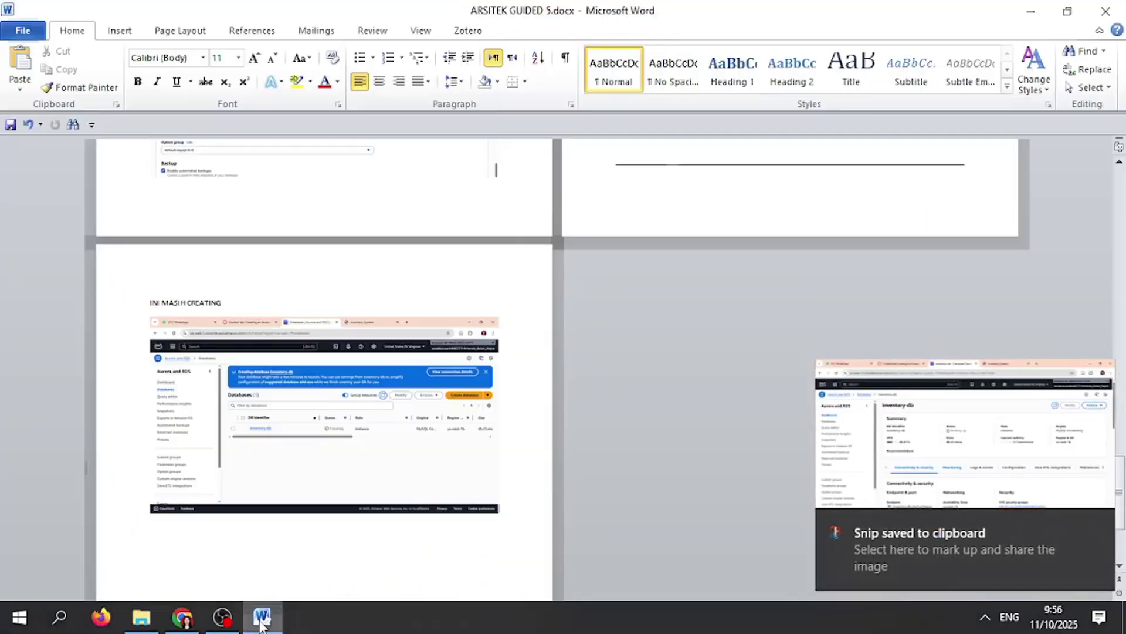
left_click(483, 535)
key("ctrl+v")
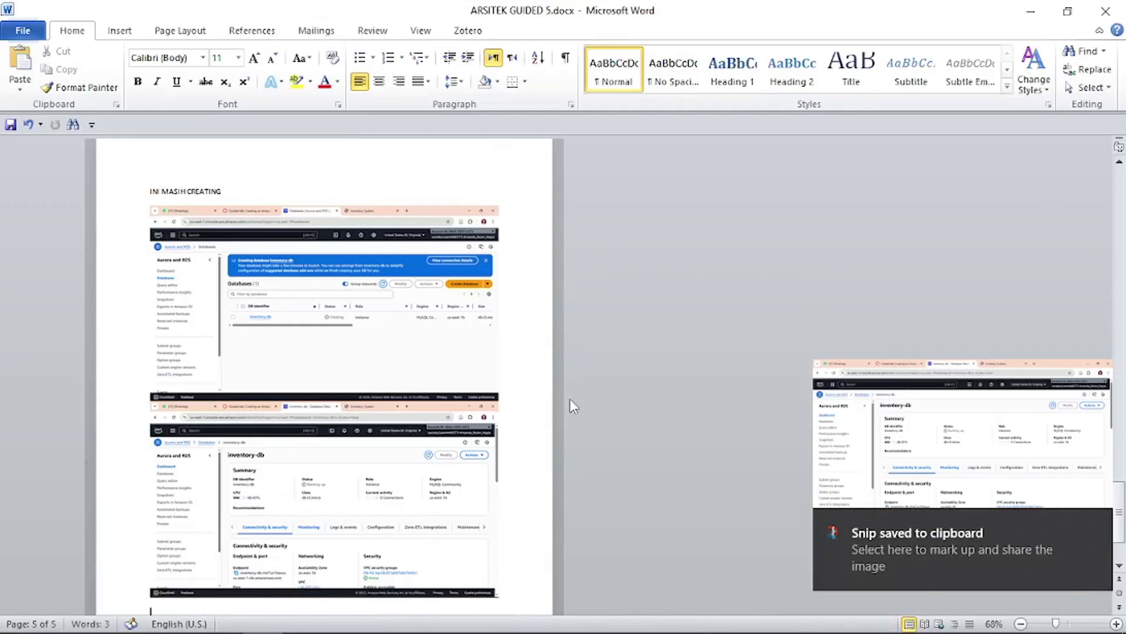
left_click(530, 379)
key("Return")
key("Return")
key("Return")
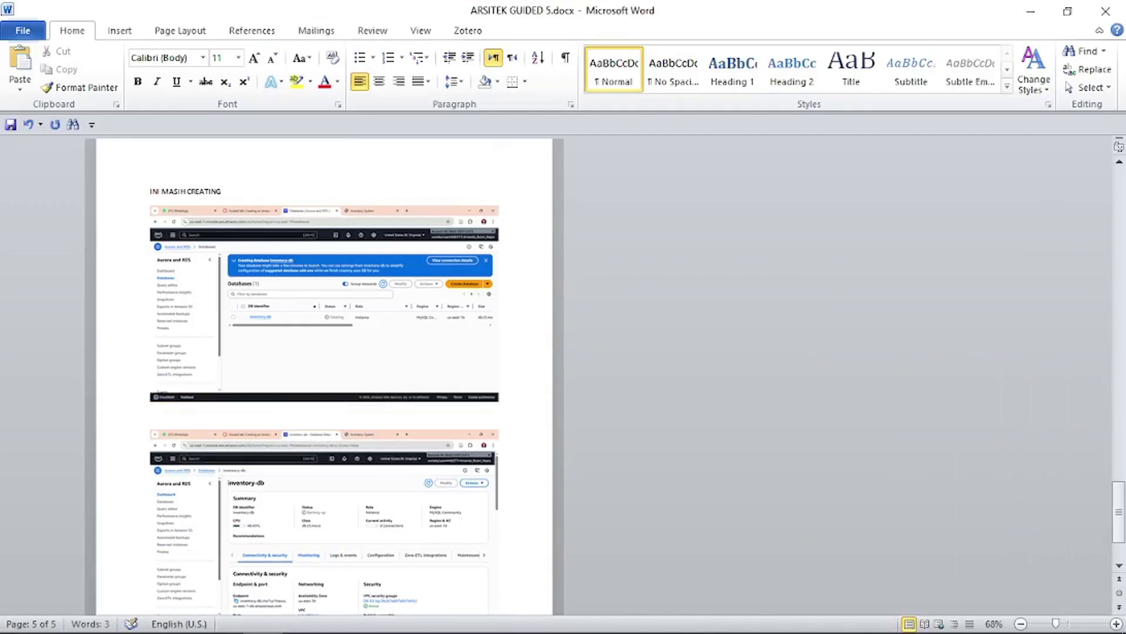
key("ctrl+s")
left_click(184, 616)
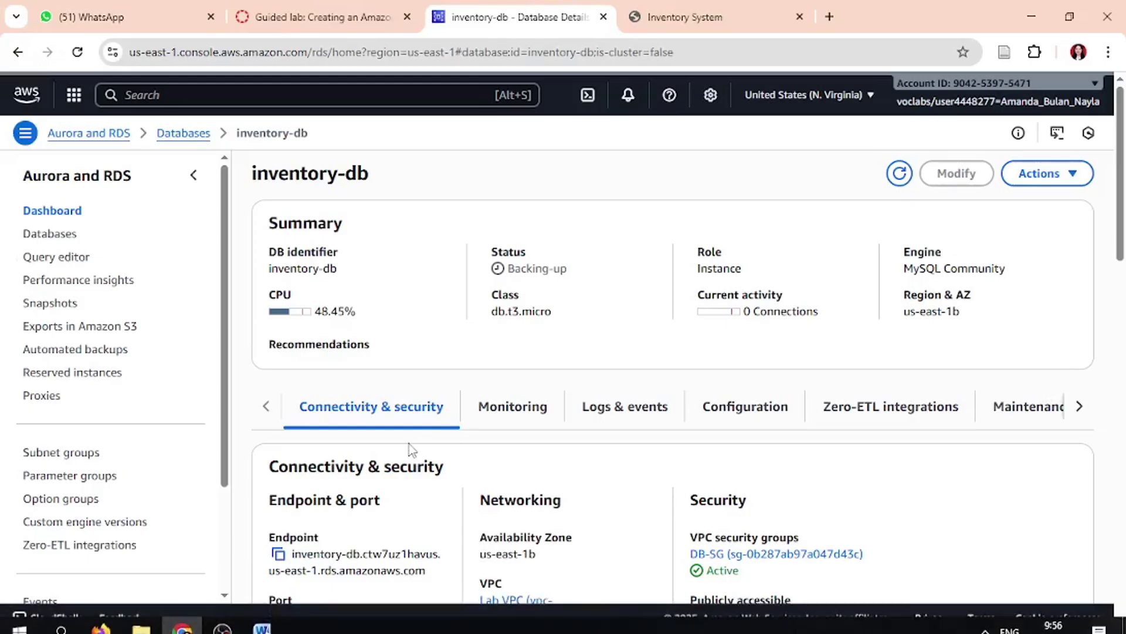
scroll(381, 434, "down", 3)
- Paste the copied inventory-db endpoint address into the Inventory System Endpoint field
left_click(278, 383)
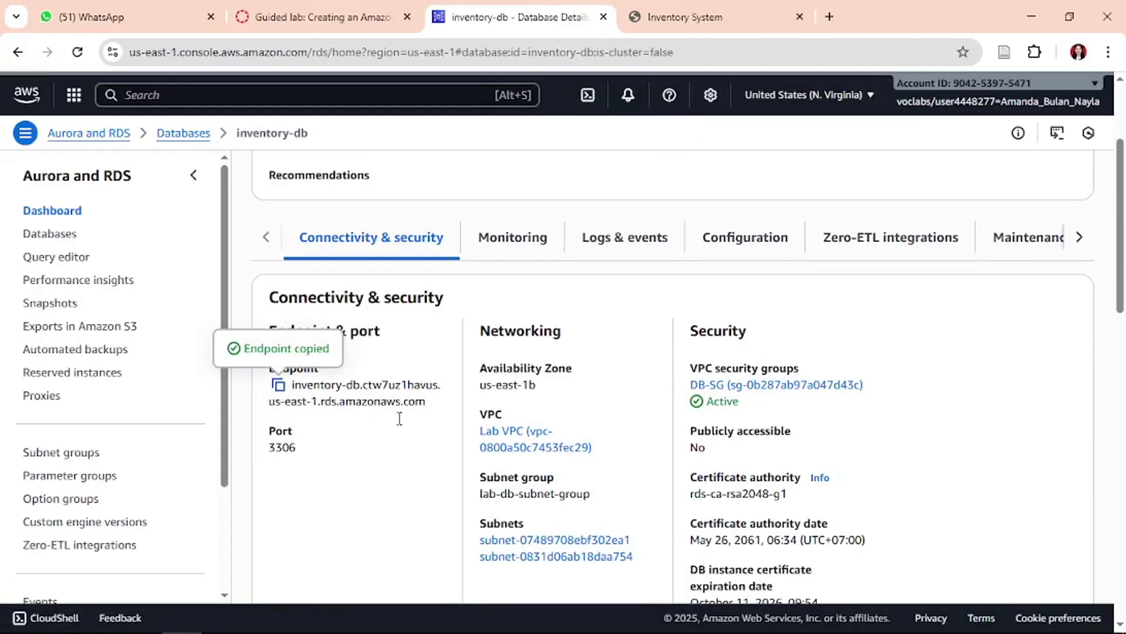
left_click(674, 17)
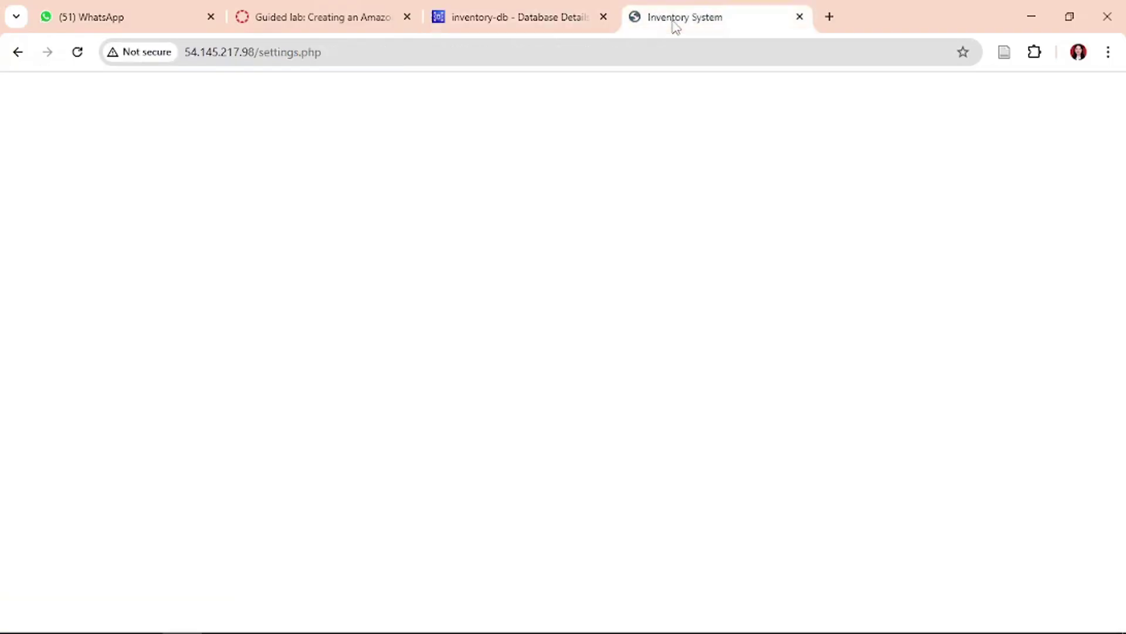
left_click(258, 619)
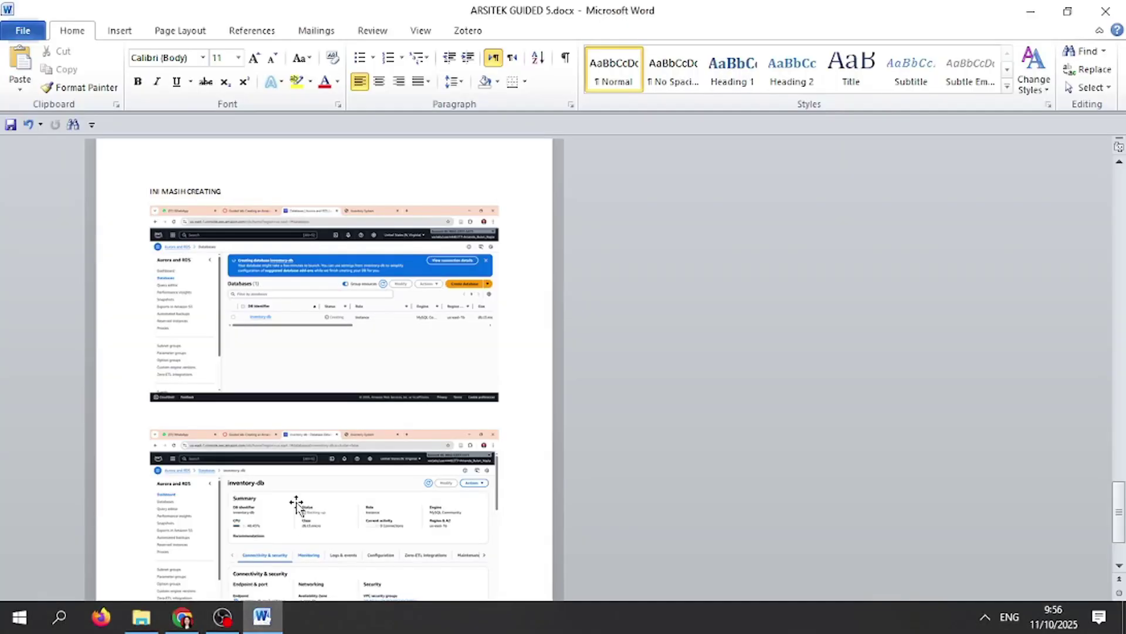
scroll(293, 505, "down", 3)
left_click(184, 619)
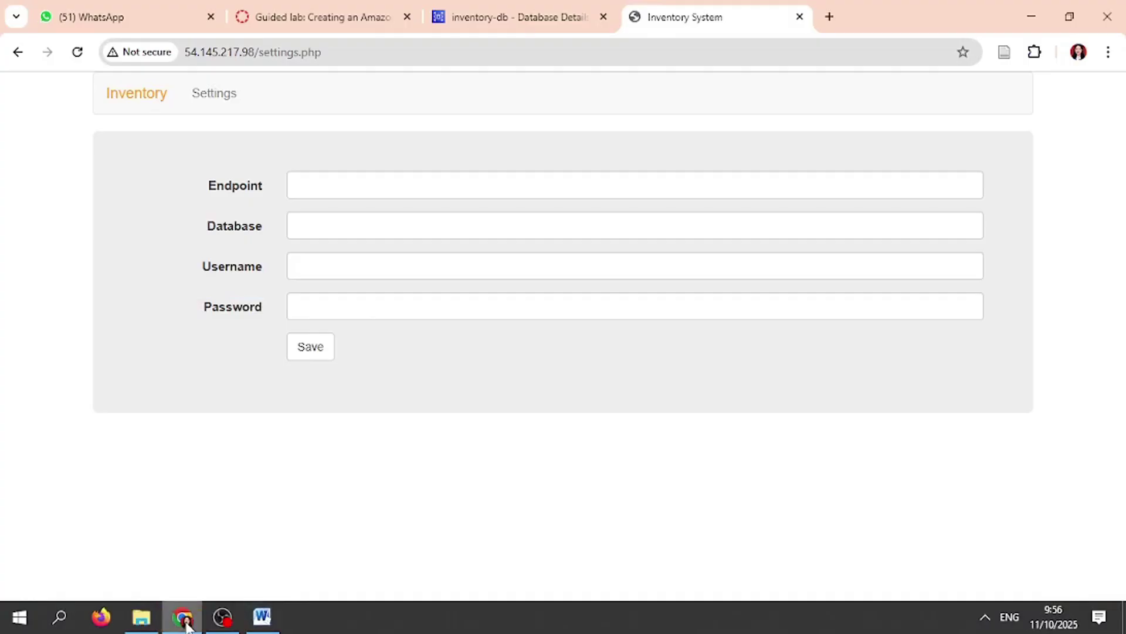
left_click(327, 187)
key("ctrl+v")
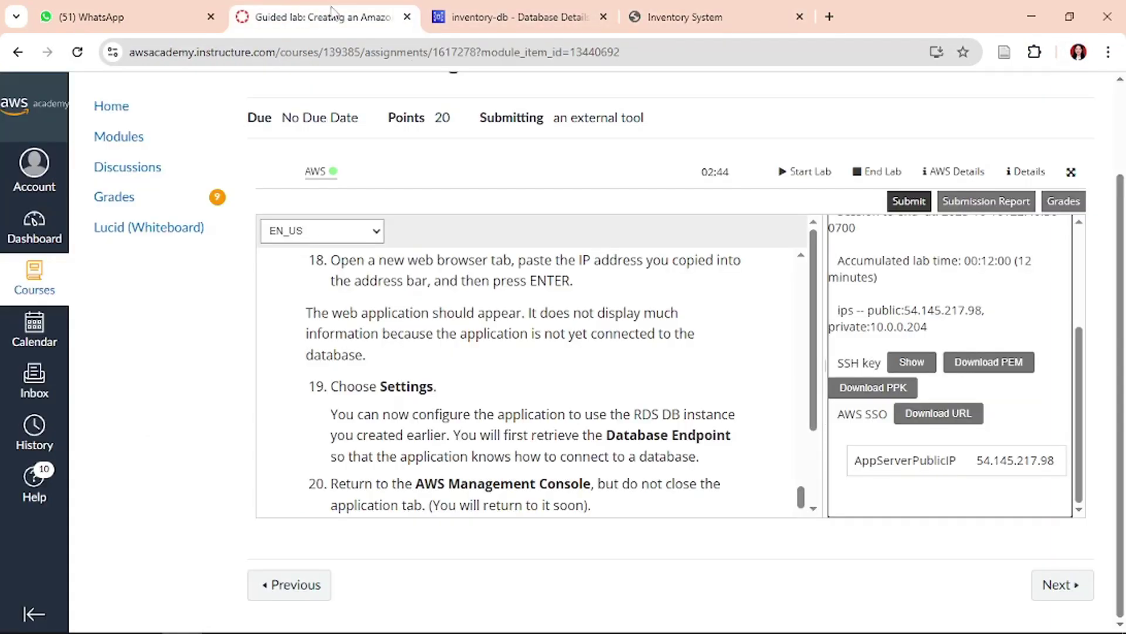
- Find and select the database name 'inventory' in the lab instructions
left_click(324, 17)
scroll(552, 341, "down", 3)
scroll(552, 342, "down", 3)
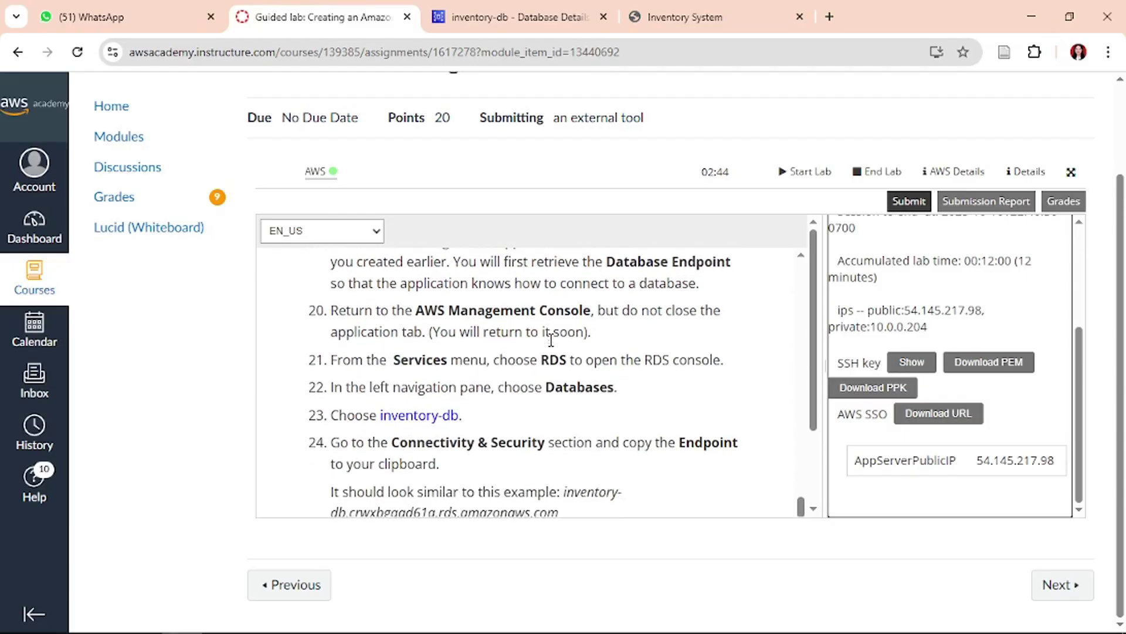
scroll(551, 340, "down", 3)
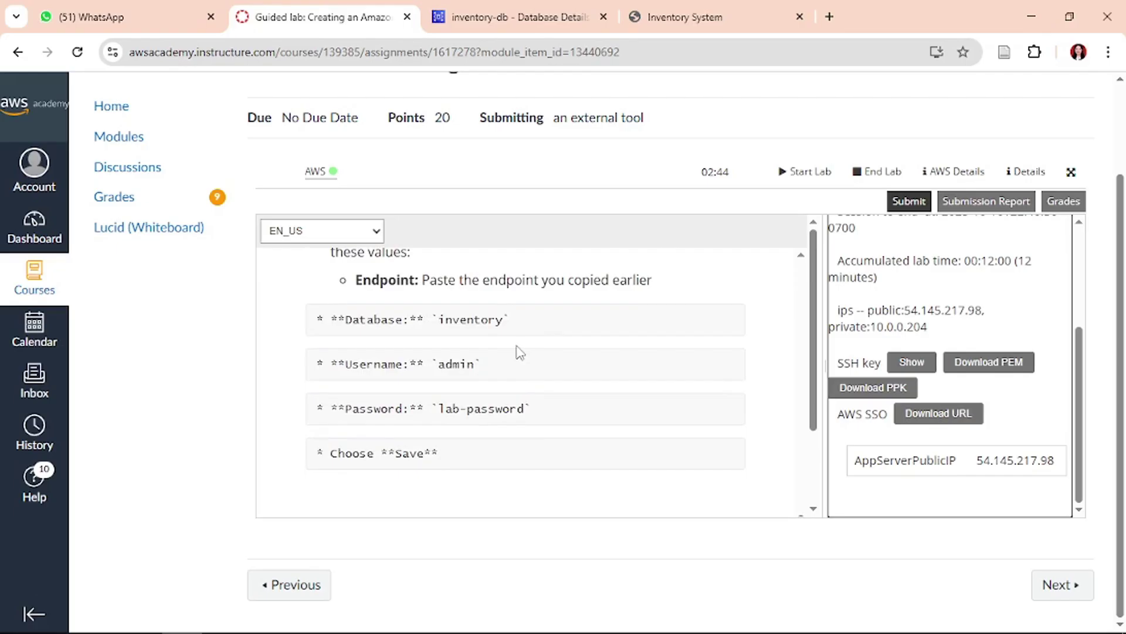
double_click(478, 318)
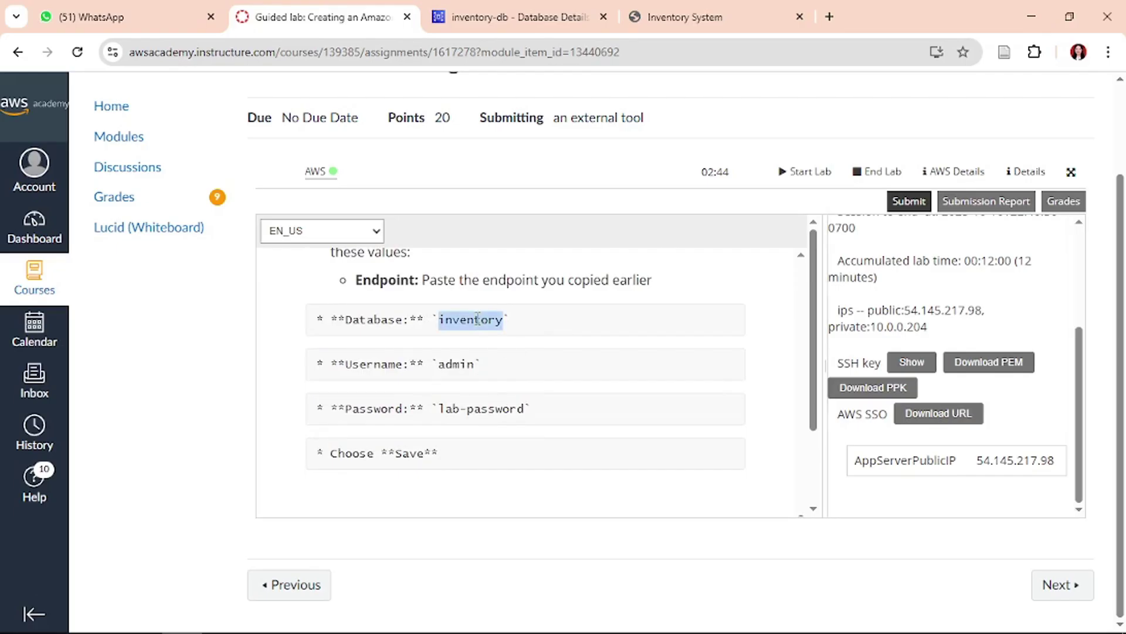
left_click(681, 16)
- Enter 'inventory' as the Database value in the settings form
left_click(435, 223)
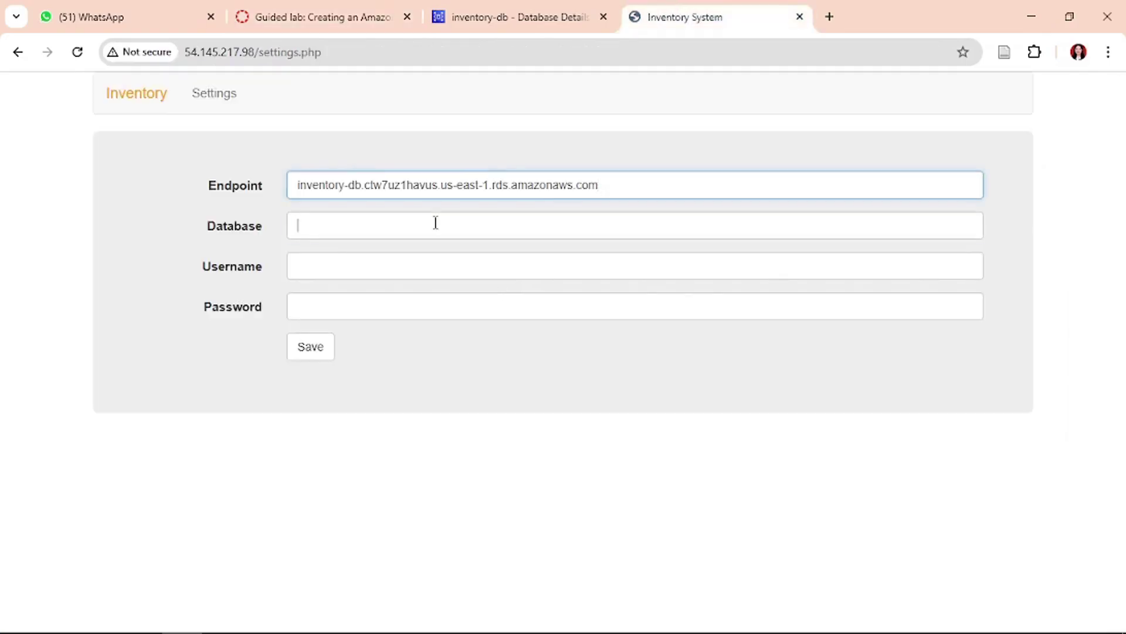
type("inve")
key("BackSpace")
key("BackSpace")
key("BackSpace")
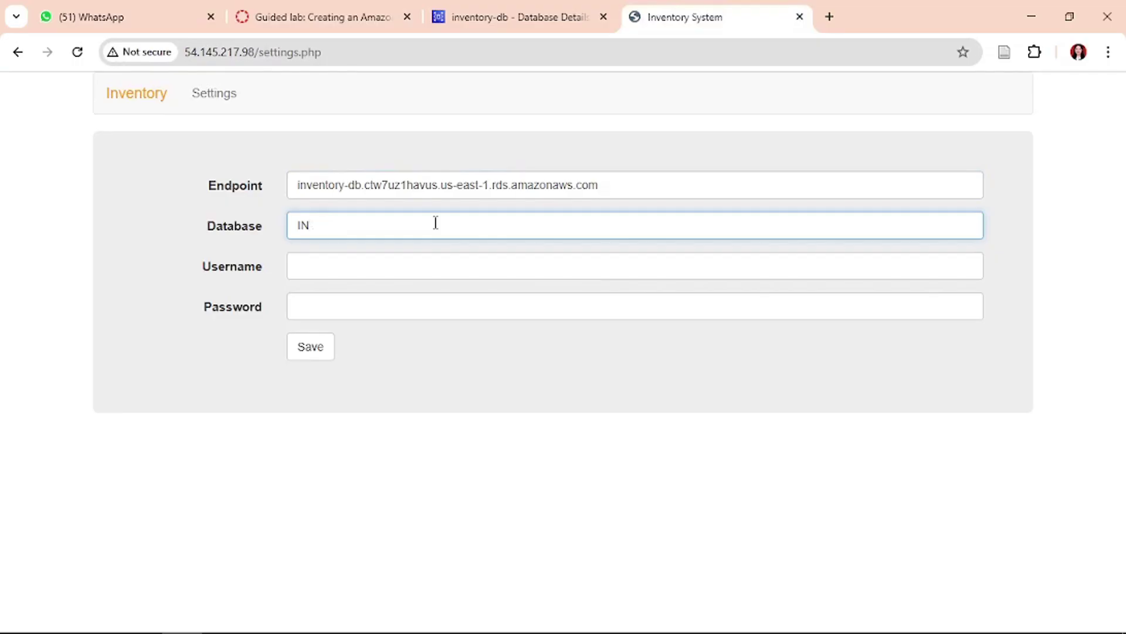
type("nventory")
left_click(519, 16)
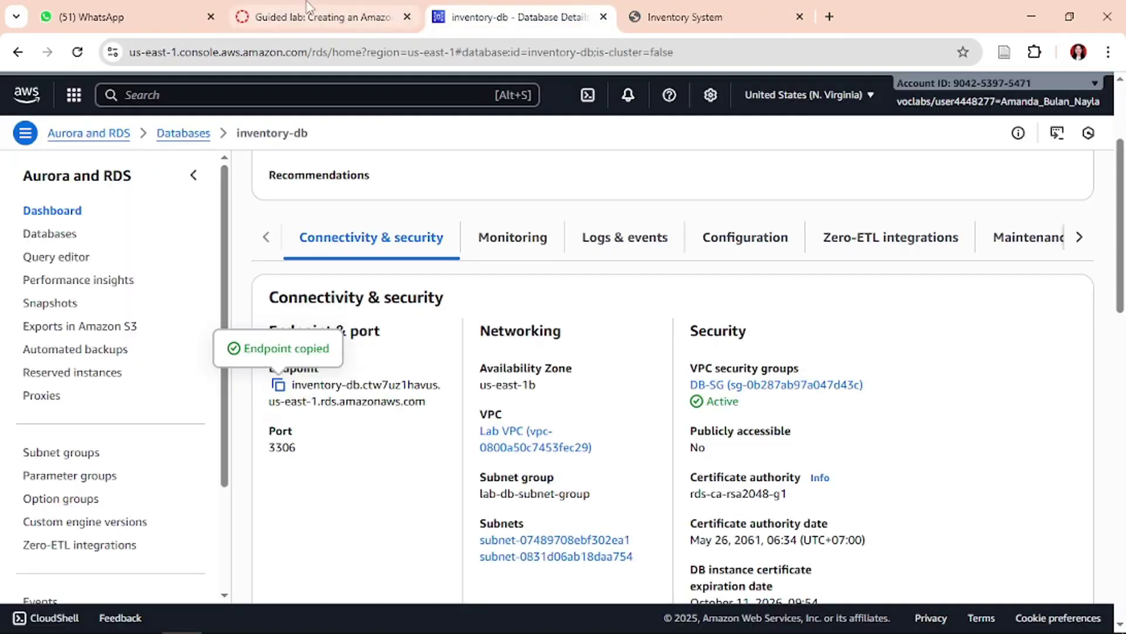
left_click(323, 17)
left_click(763, 17)
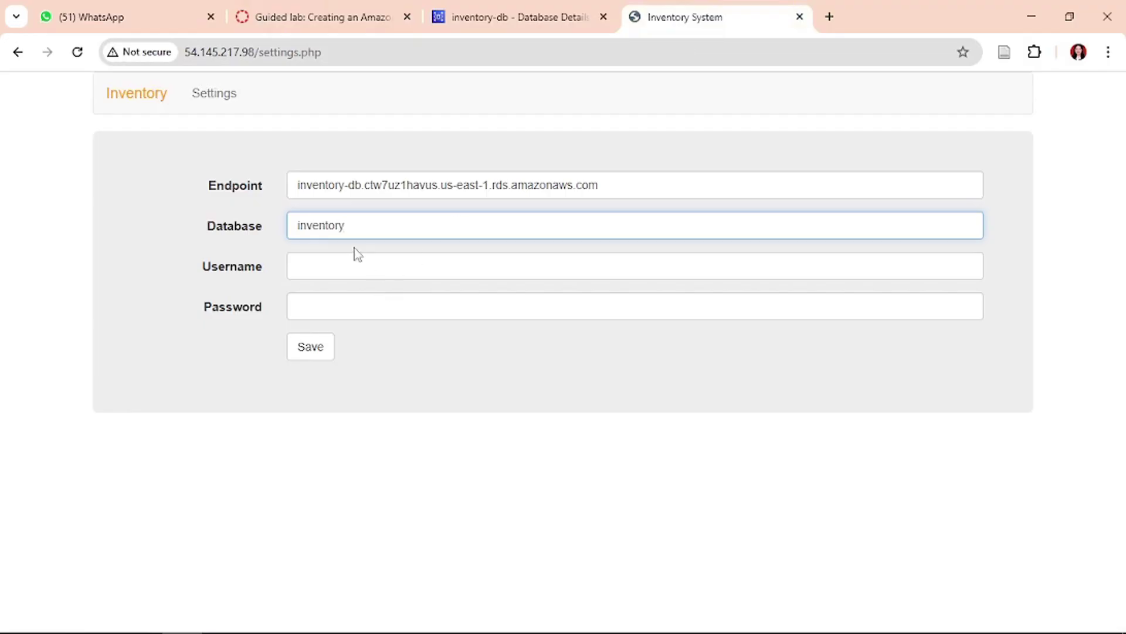
- Set Username to 'admin' and paste the lab's password into the Password field
left_click(359, 267)
type("admin")
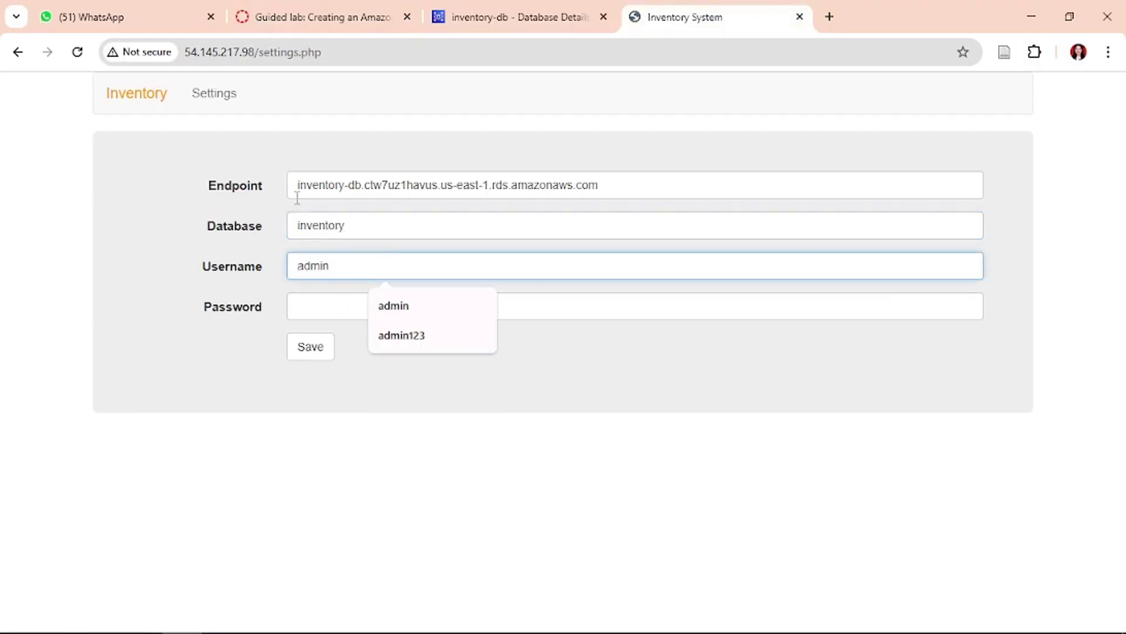
key("ctrl+2")
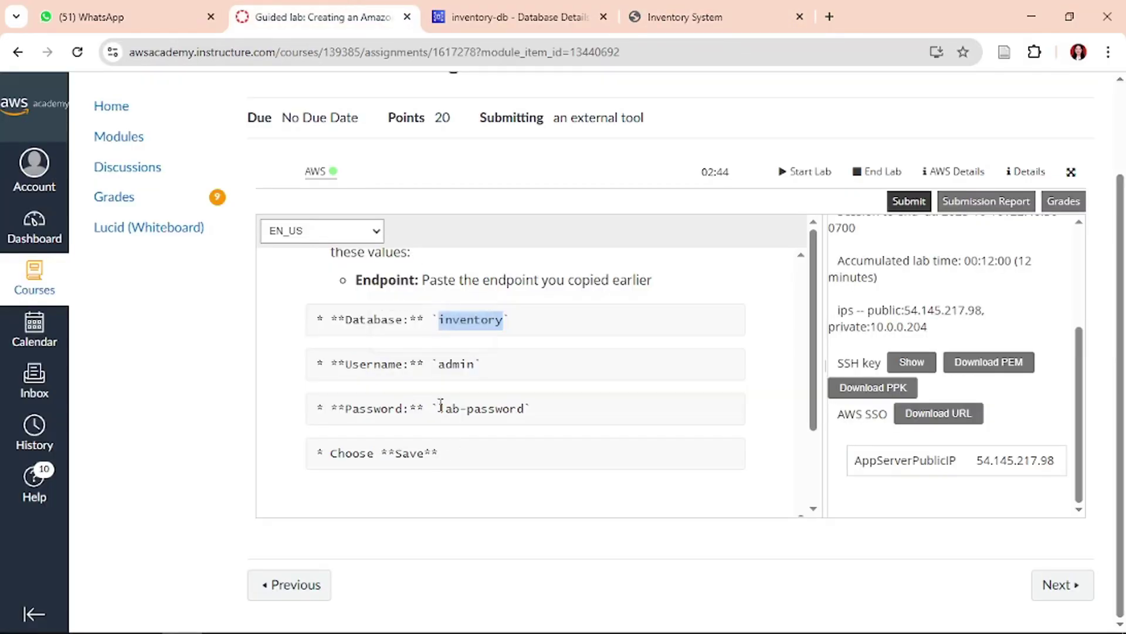
left_click_drag(440, 406, 525, 407)
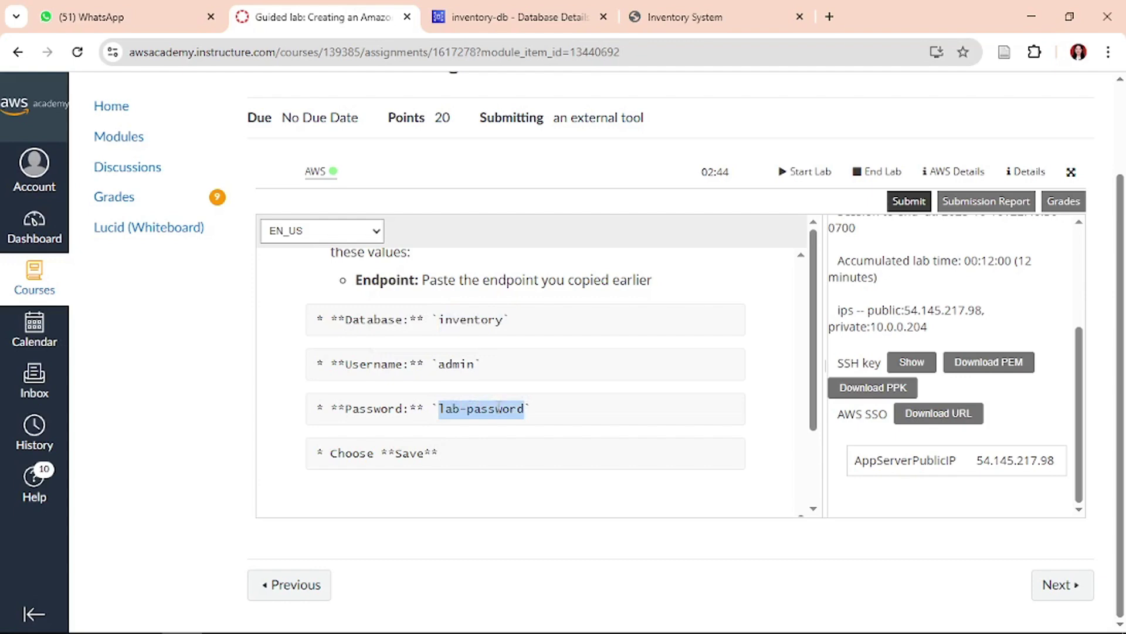
key("ctrl+c")
left_click(735, 11)
left_click(396, 310)
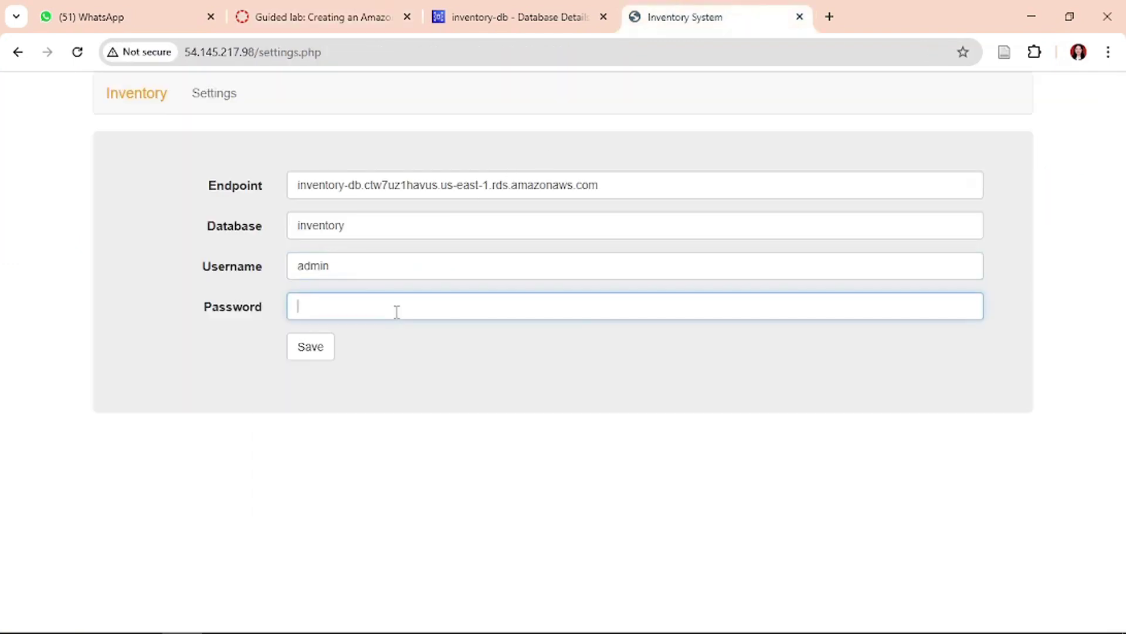
key("ctrl+v")
- Paste a full-screen snip of the completed settings form into the Word report and save it
left_click(295, 503)
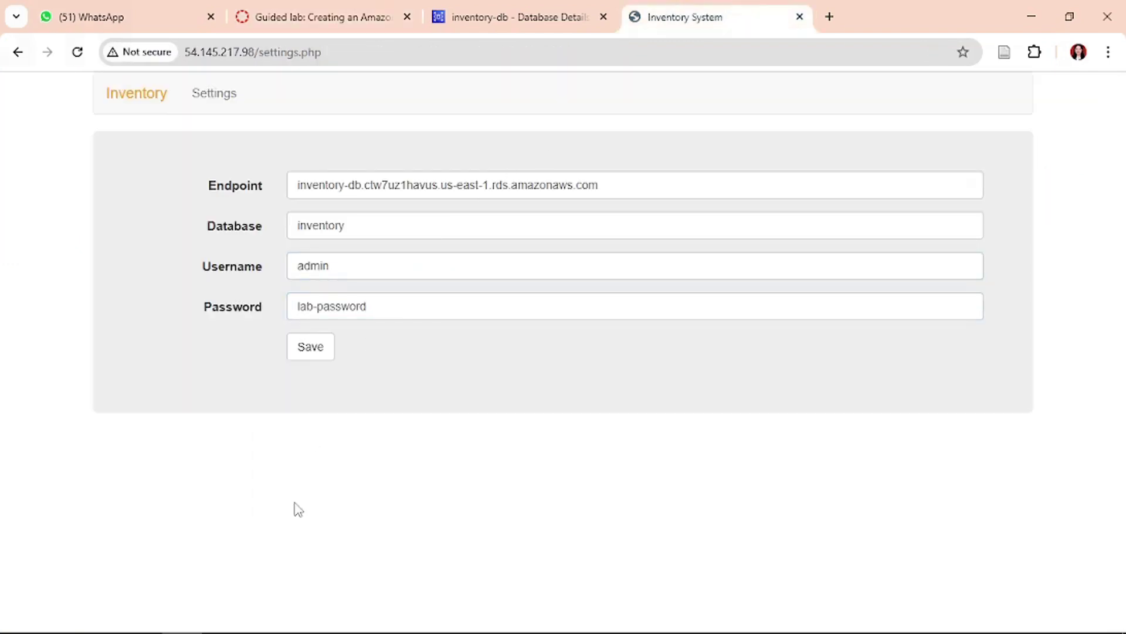
key("super+shift+s")
left_click(585, 24)
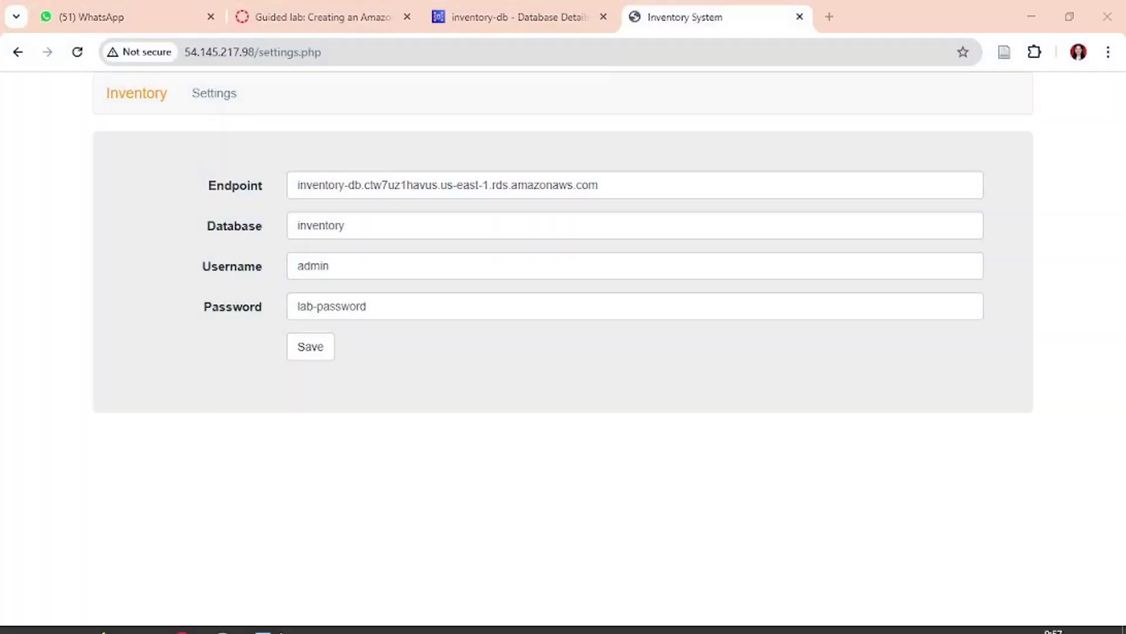
left_click(258, 617)
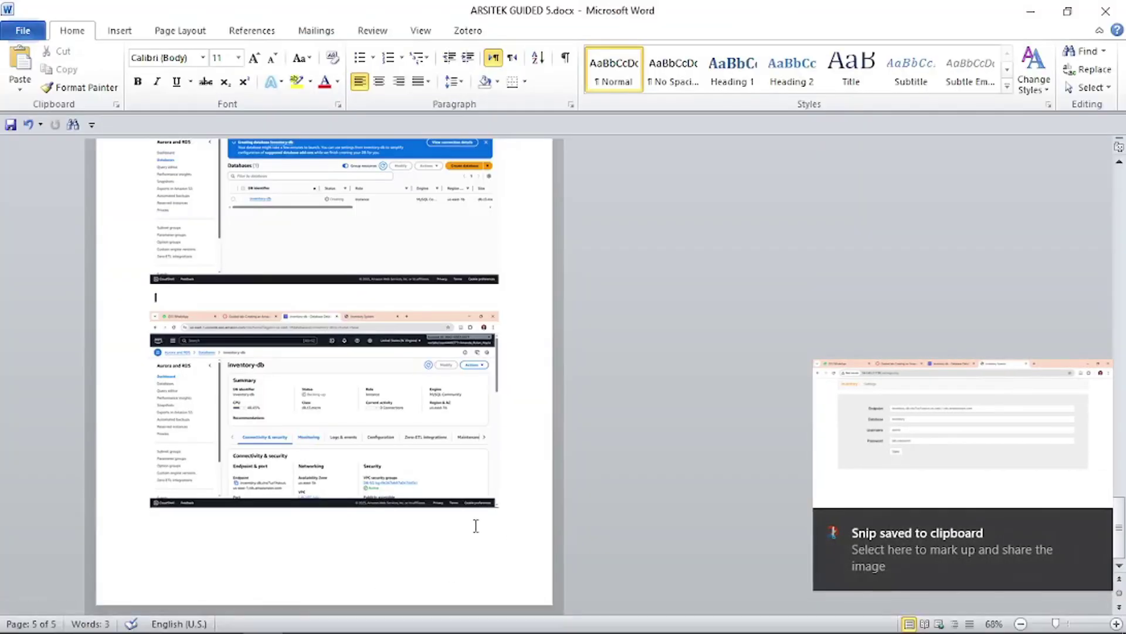
left_click(297, 545)
key("ctrl+v")
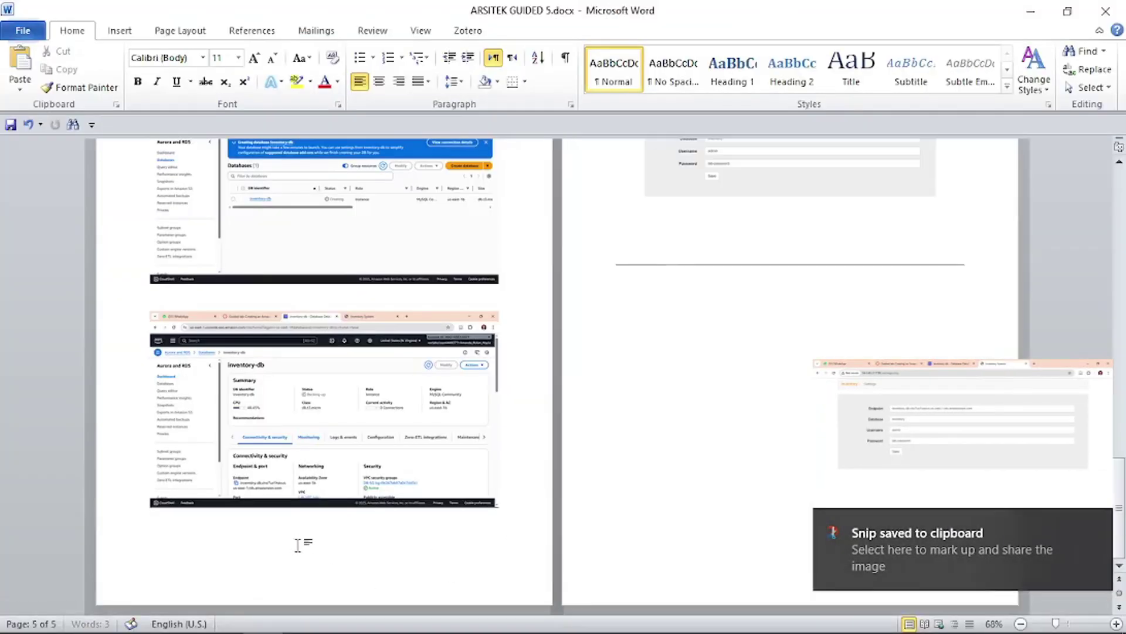
key("ctrl+s")
- Save the Inventory System database connection settings, then check the lab instructions for the next step
left_click(184, 617)
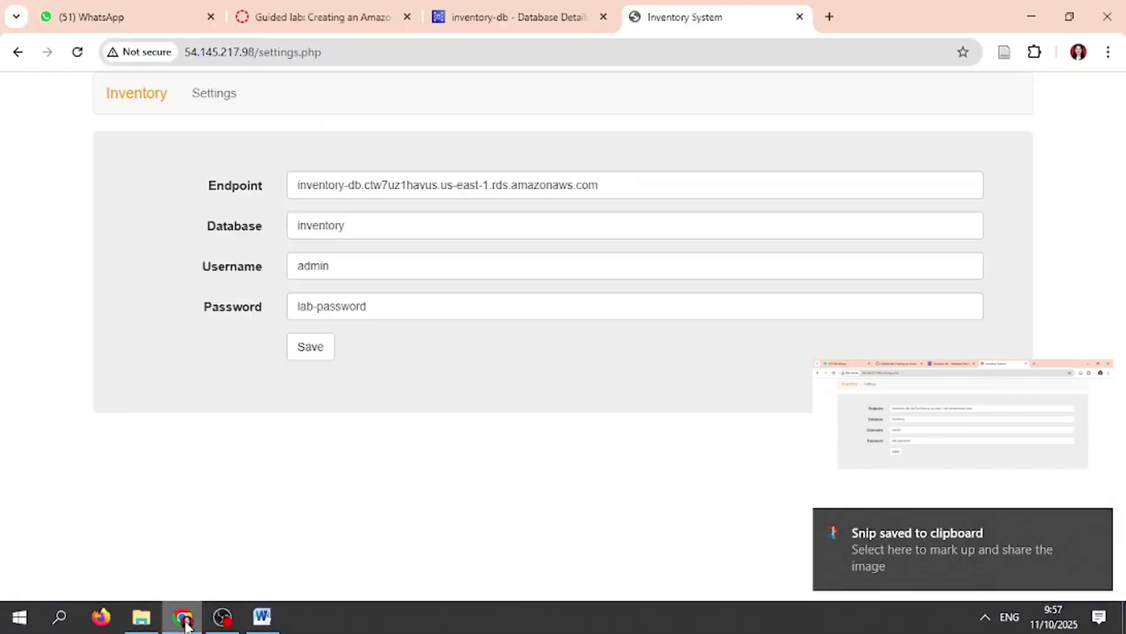
key("ctrl+2")
scroll(550, 396, "down", 3)
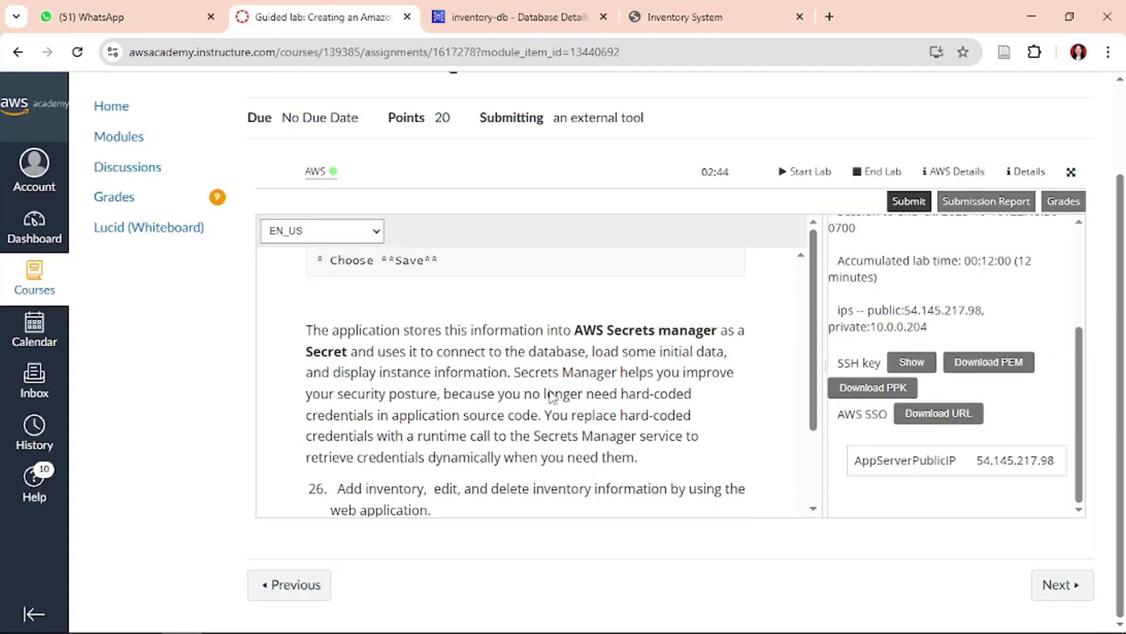
left_click(694, 13)
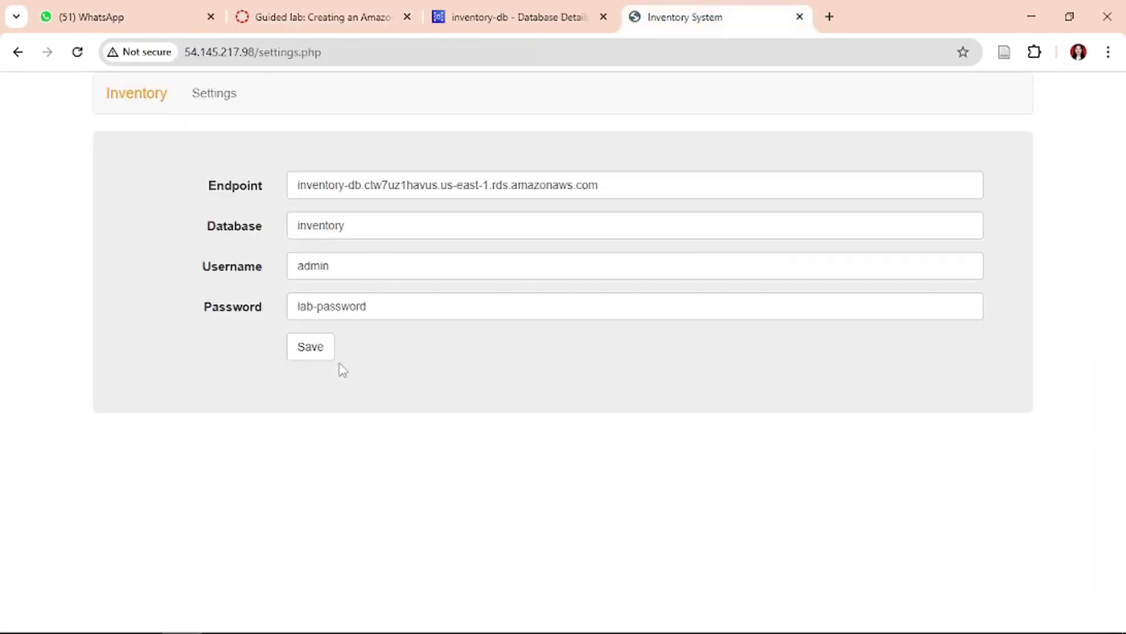
left_click(323, 355)
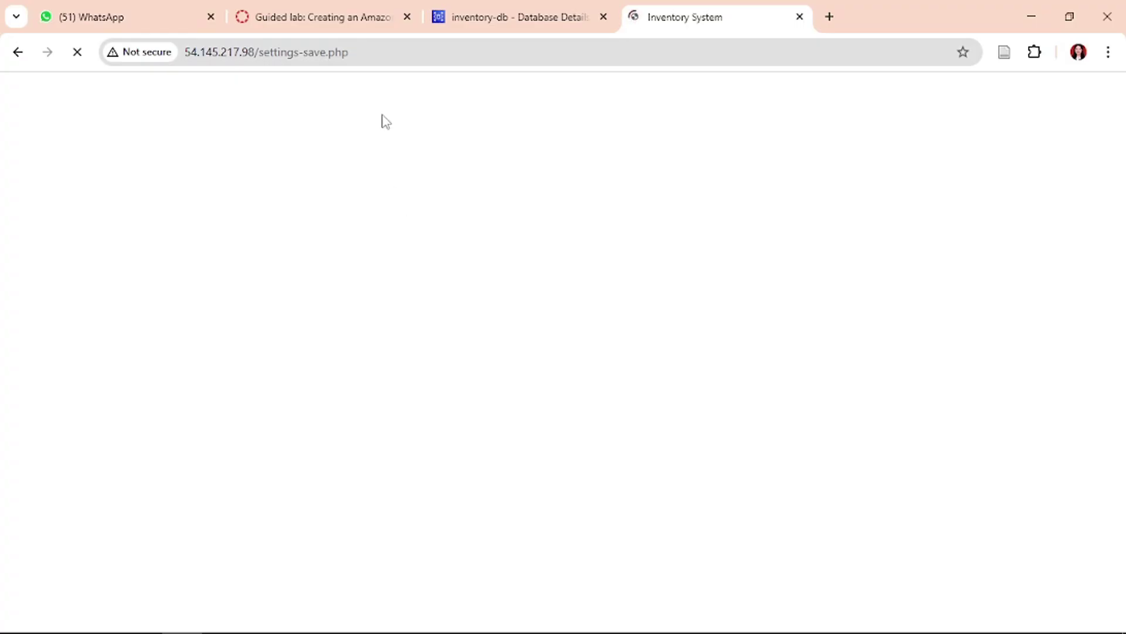
left_click(343, 8)
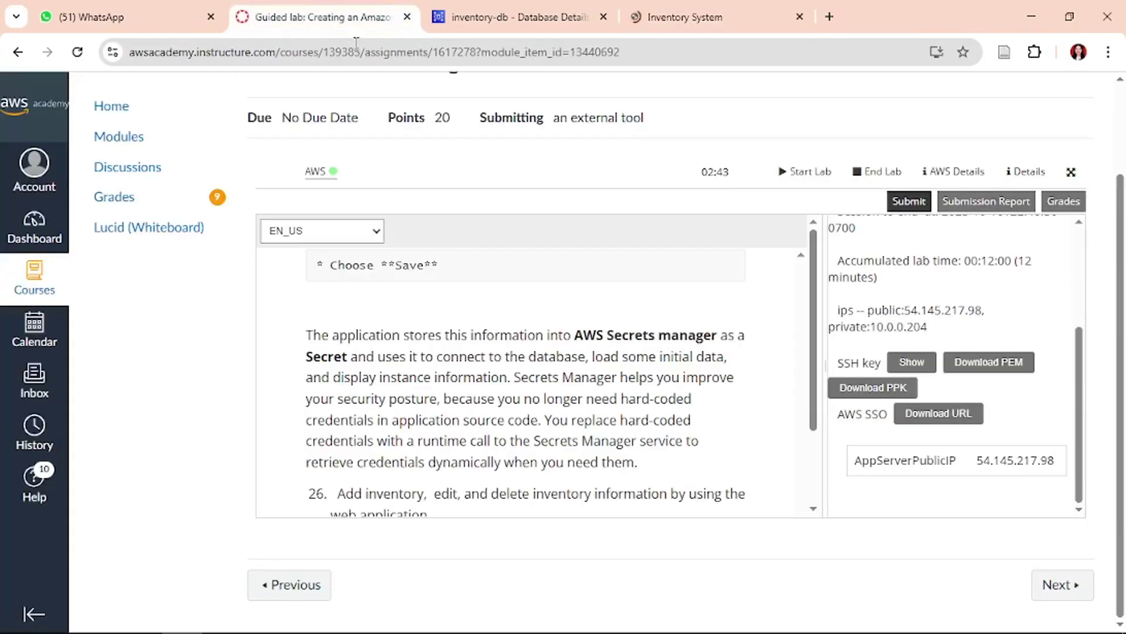
double_click(524, 493)
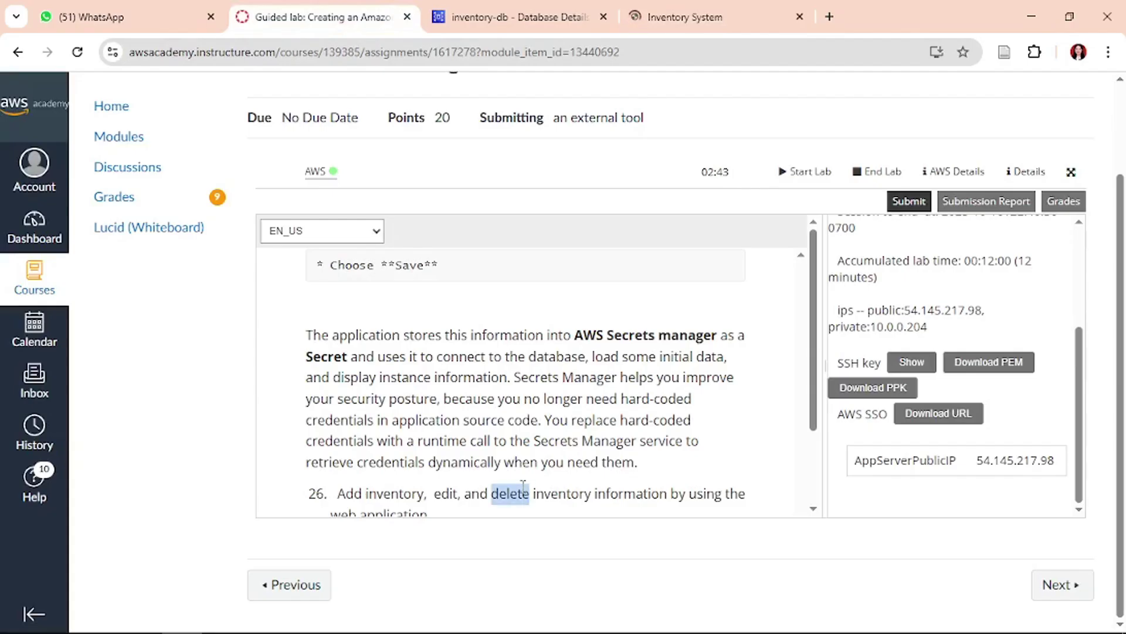
left_click(524, 486)
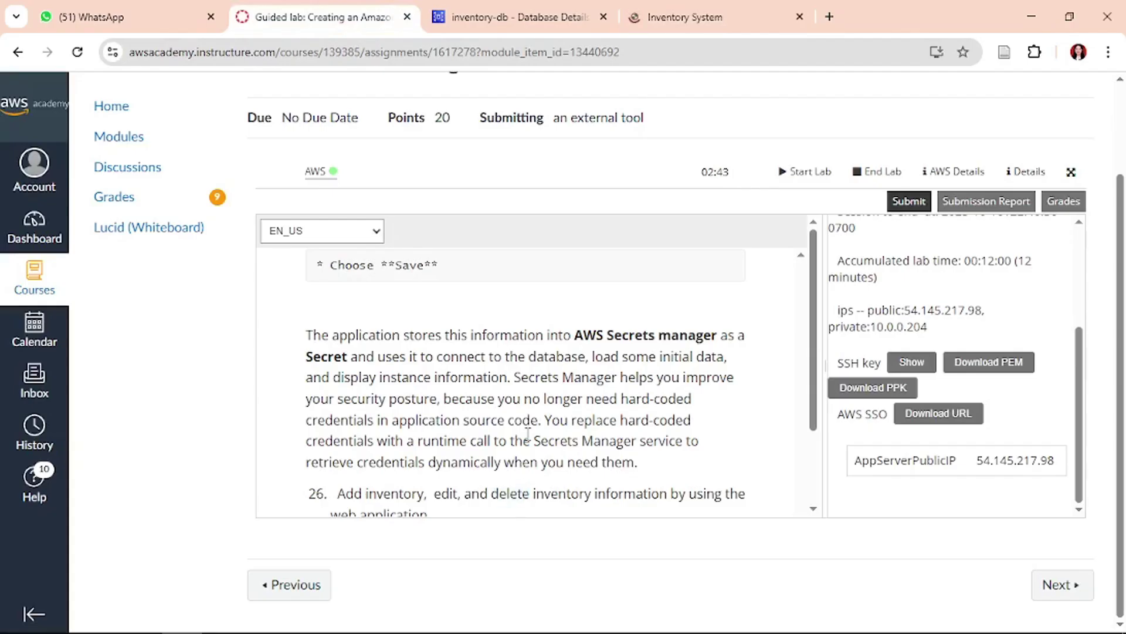
scroll(542, 404, "down", 2)
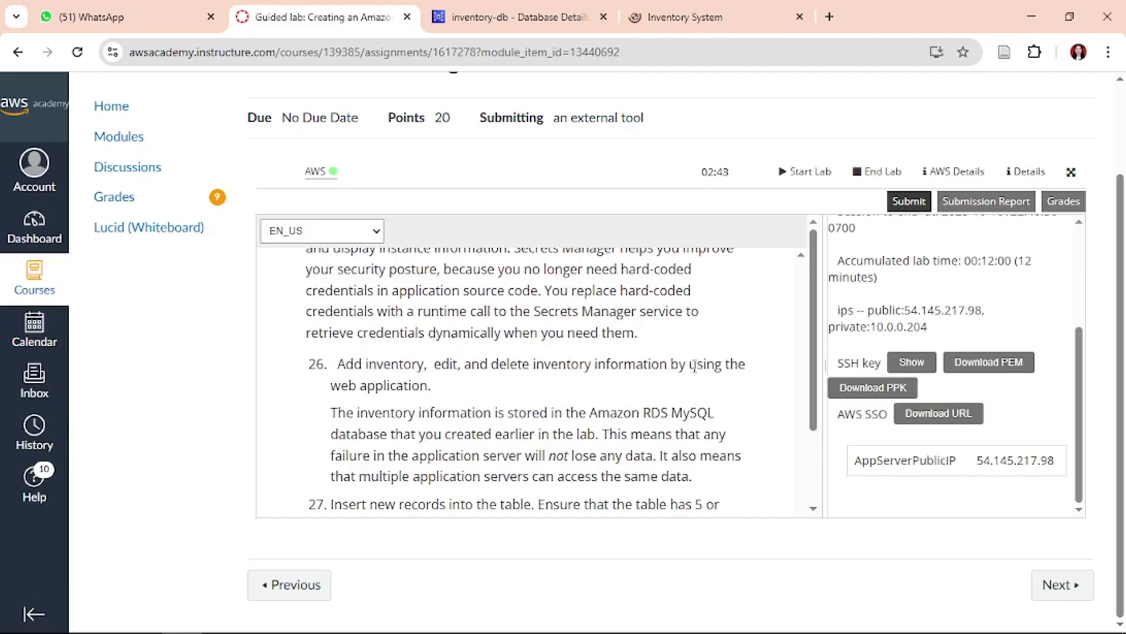
scroll(455, 370, "down", 2)
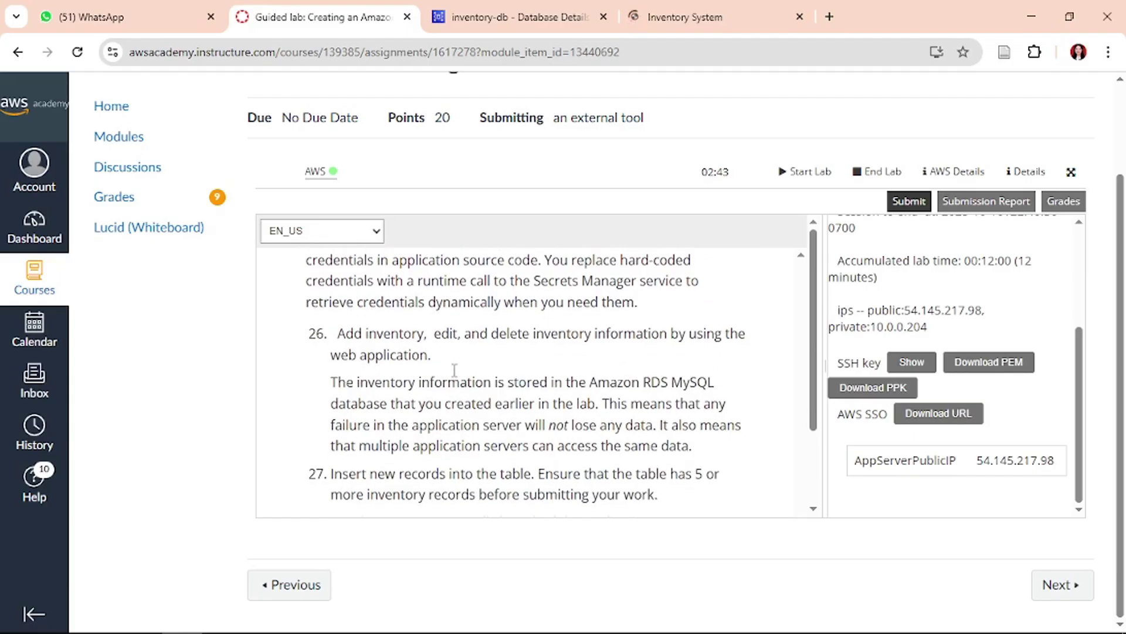
left_click(667, 7)
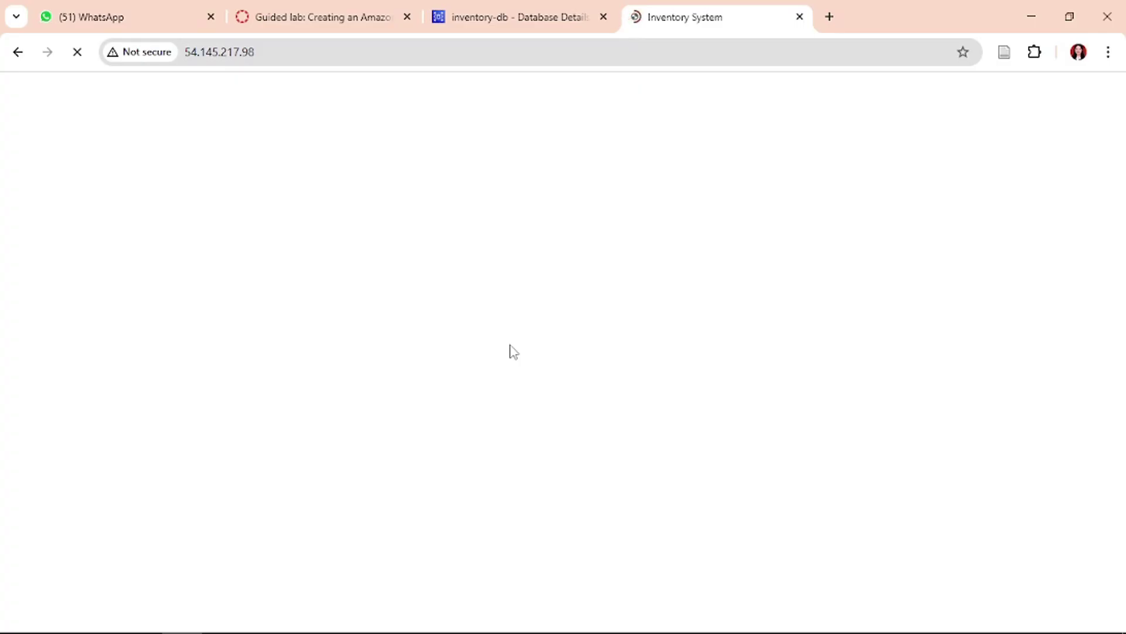
- Scroll through the lab instructions to review the upcoming steps
left_click(339, 11)
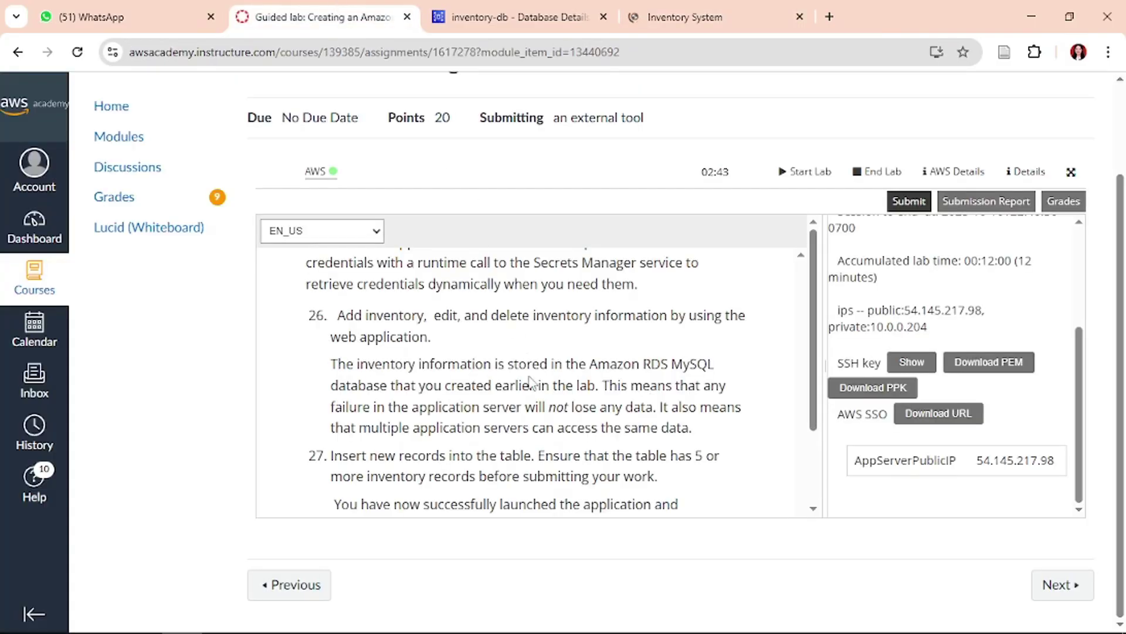
scroll(531, 381, "down", 5)
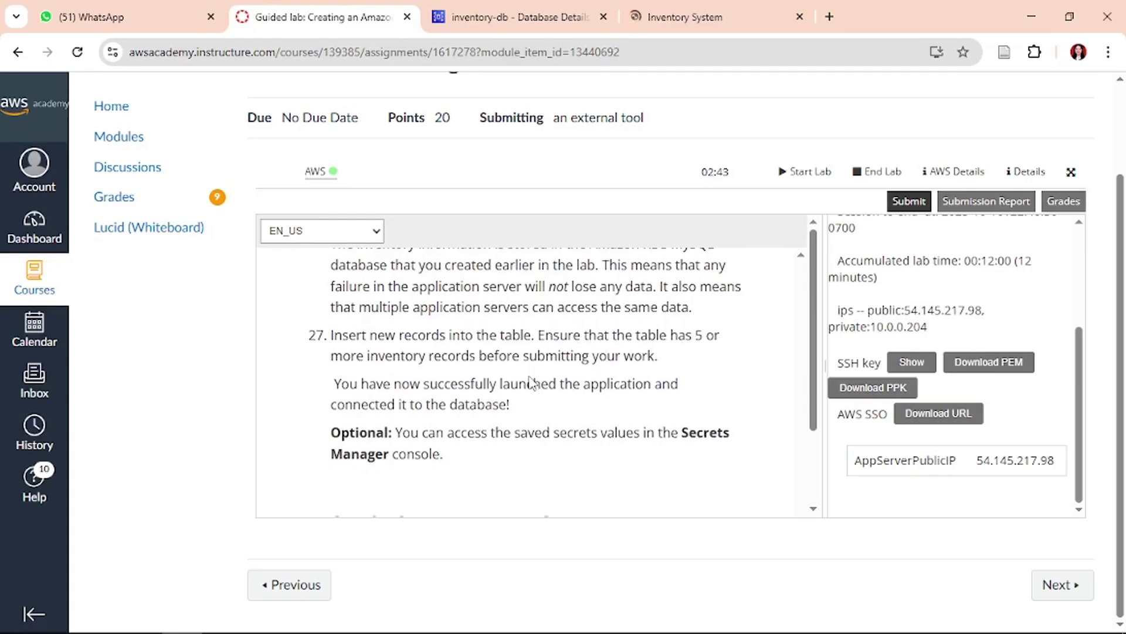
scroll(531, 379, "up", 6)
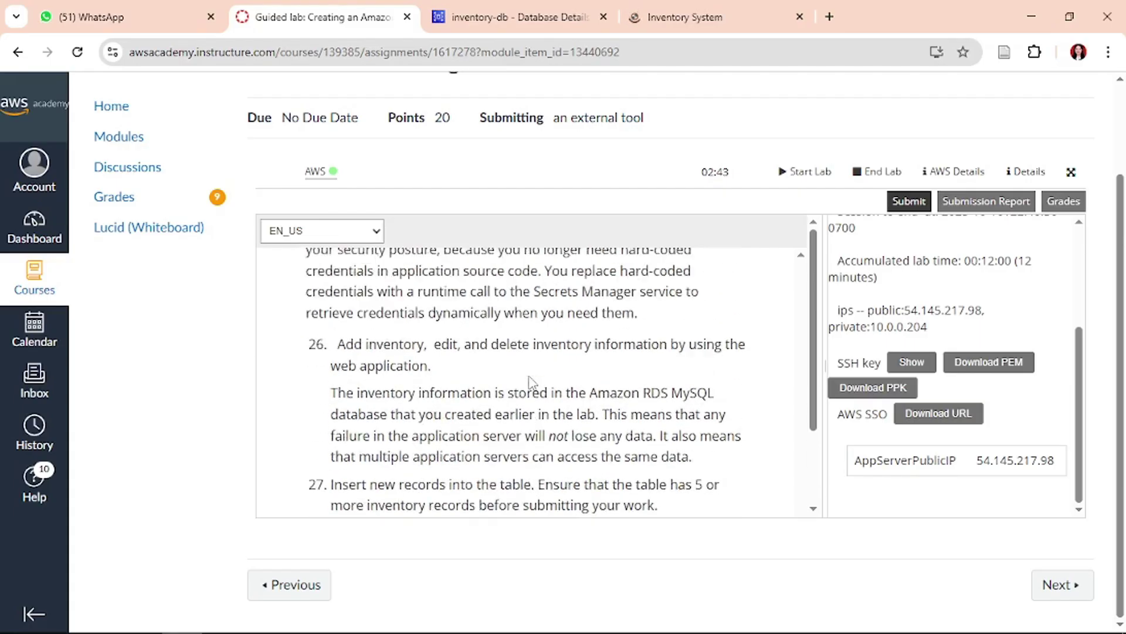
scroll(531, 376, "up", 2)
scroll(531, 376, "down", 5)
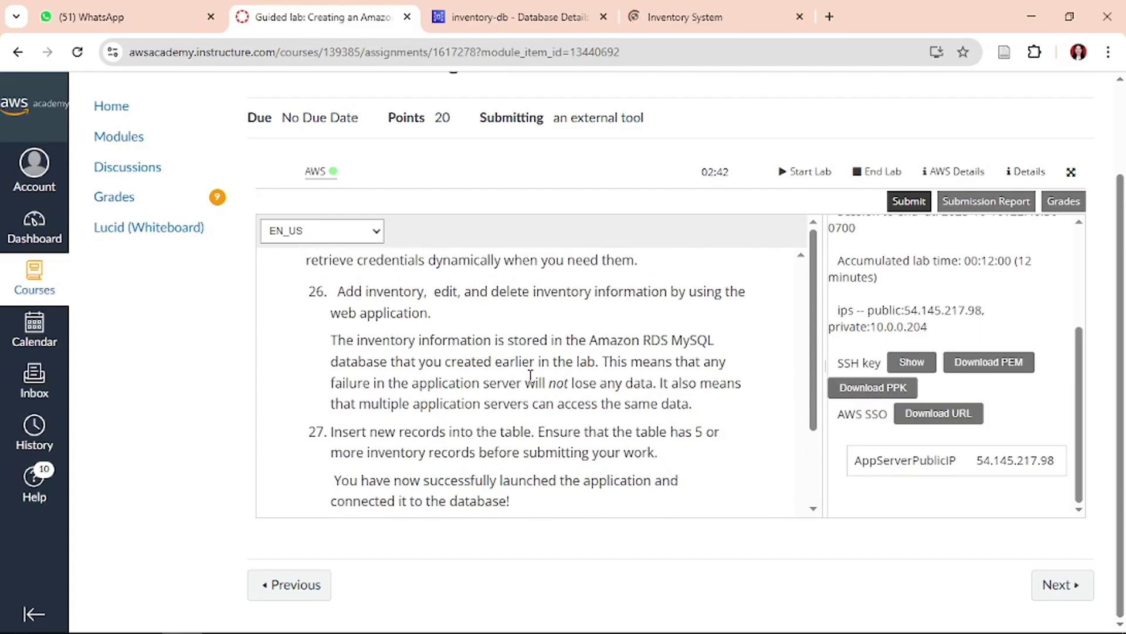
scroll(531, 375, "down", 3)
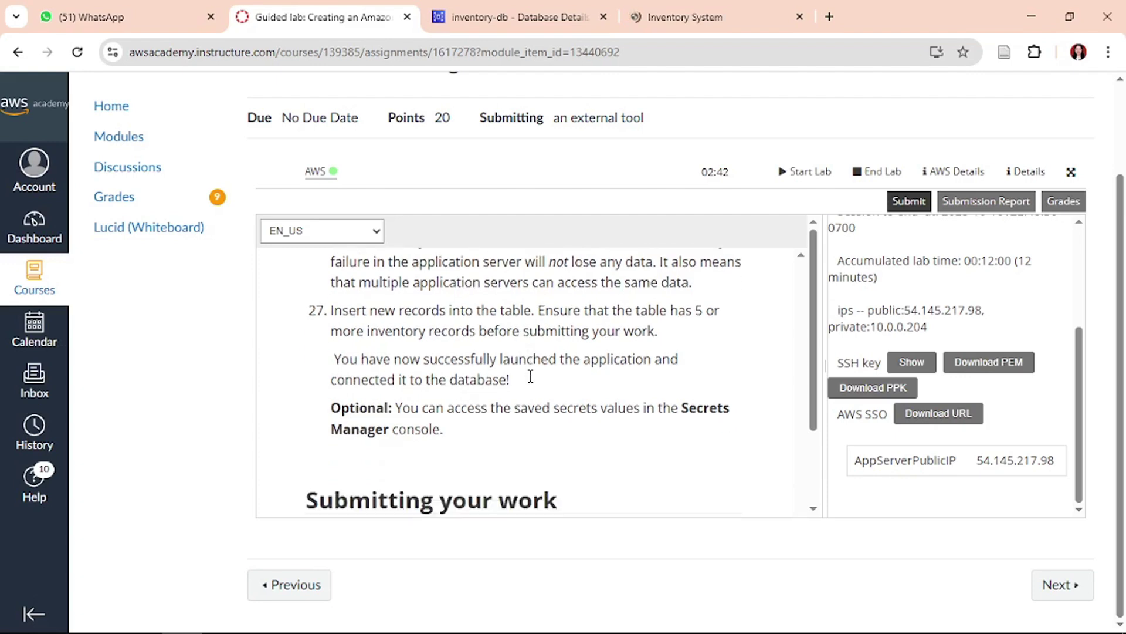
scroll(531, 375, "up", 3)
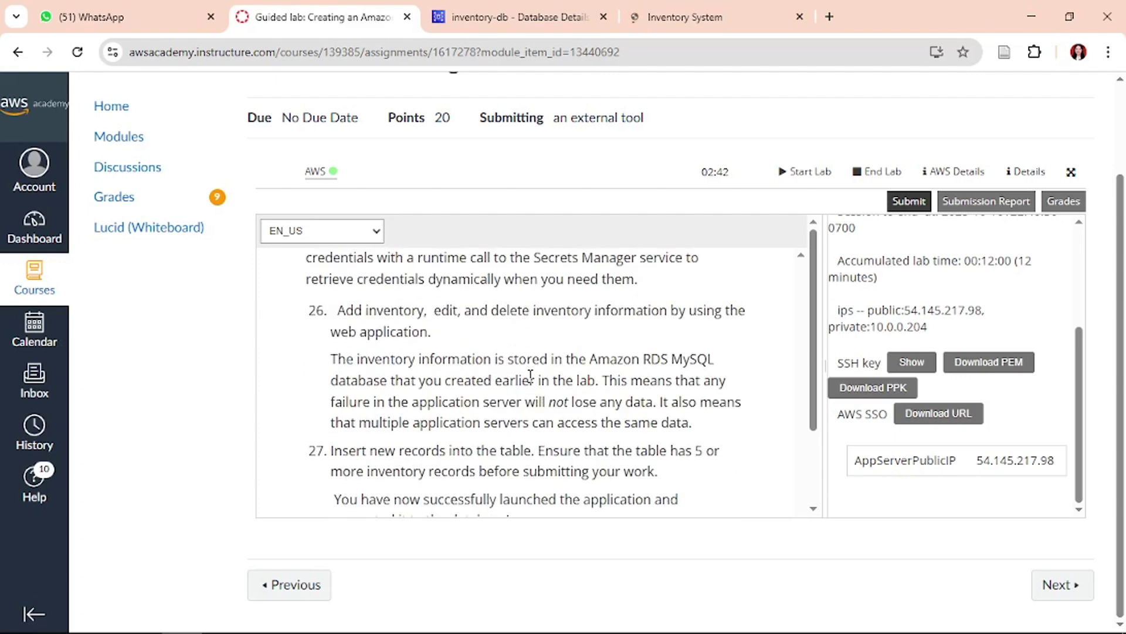
- Bring up the Inventory System page at 54.145.217.98 listing the three inventory records
left_click(697, 5)
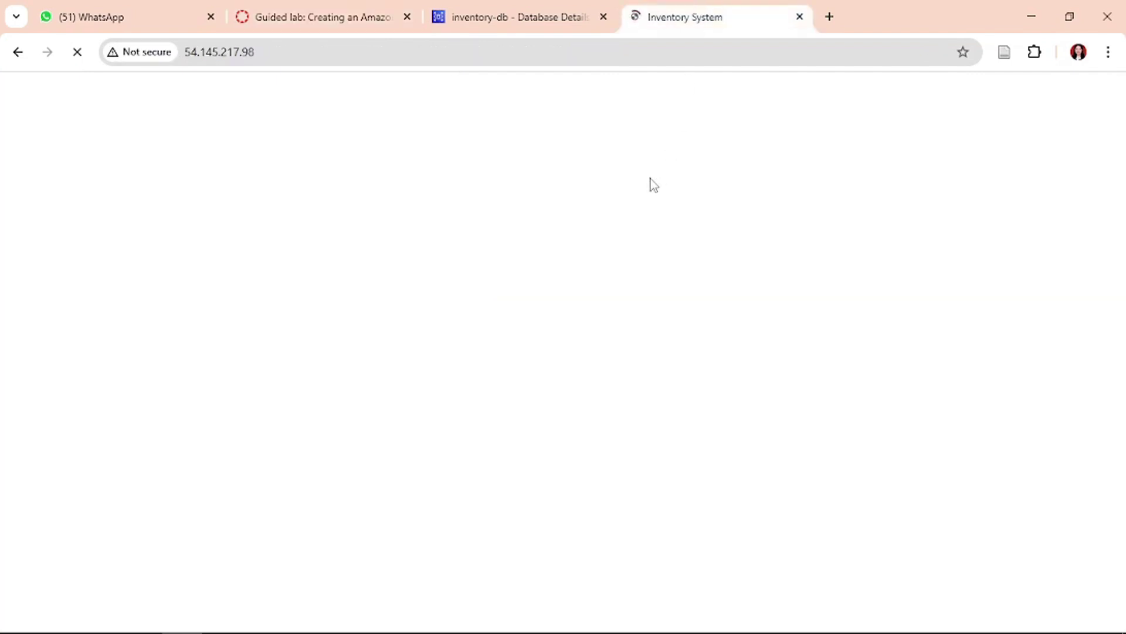
mouse_move(461, 610)
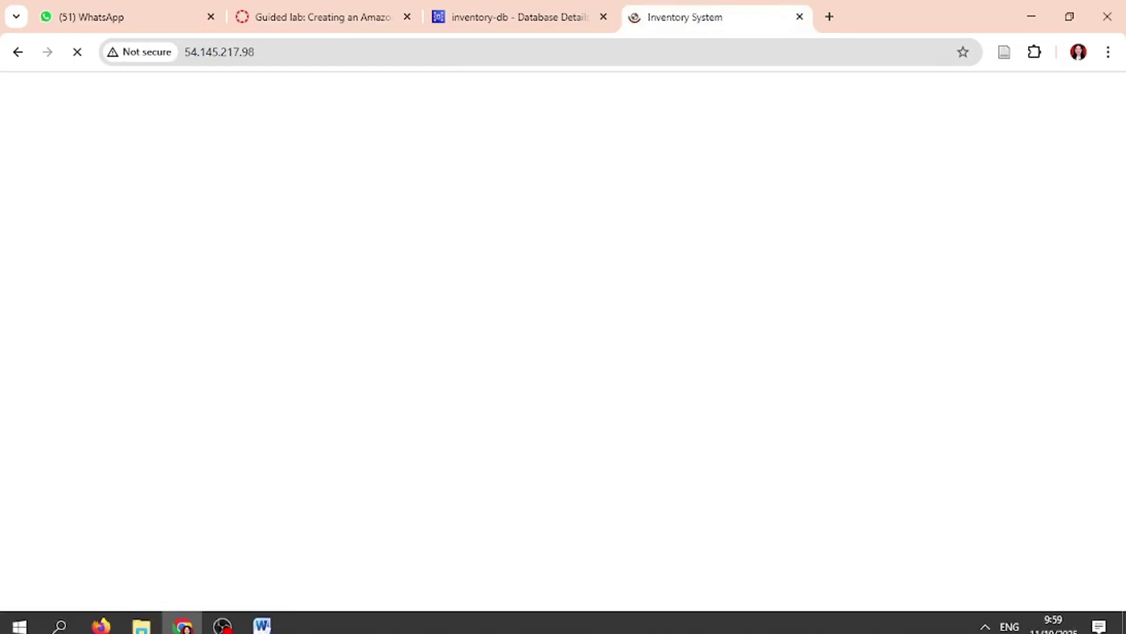
left_click(222, 626)
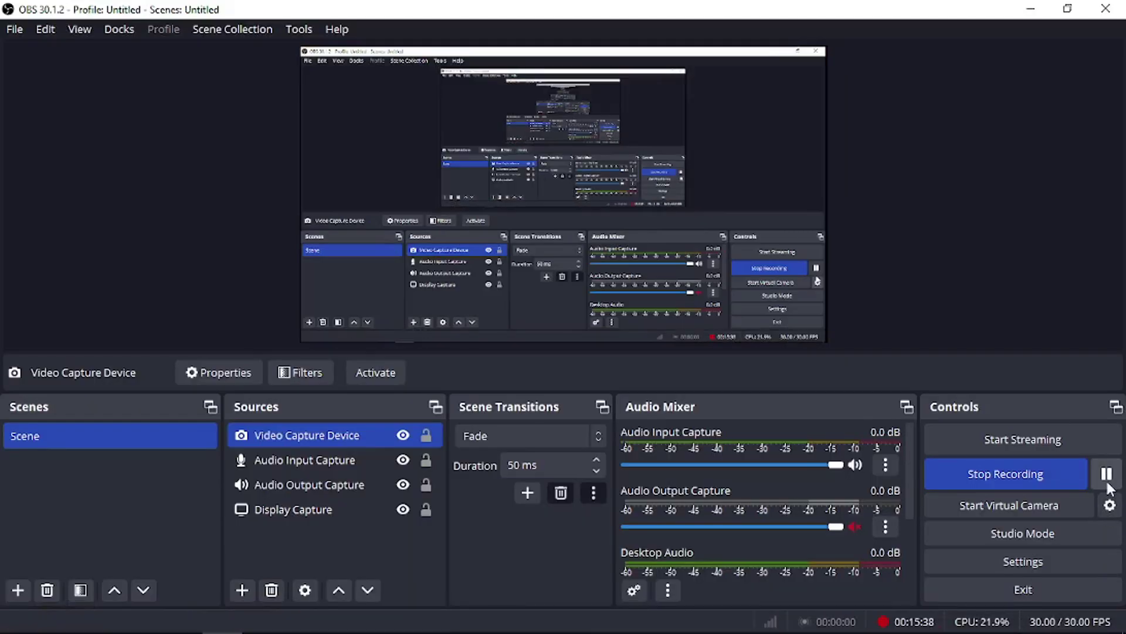
left_click(1031, 9)
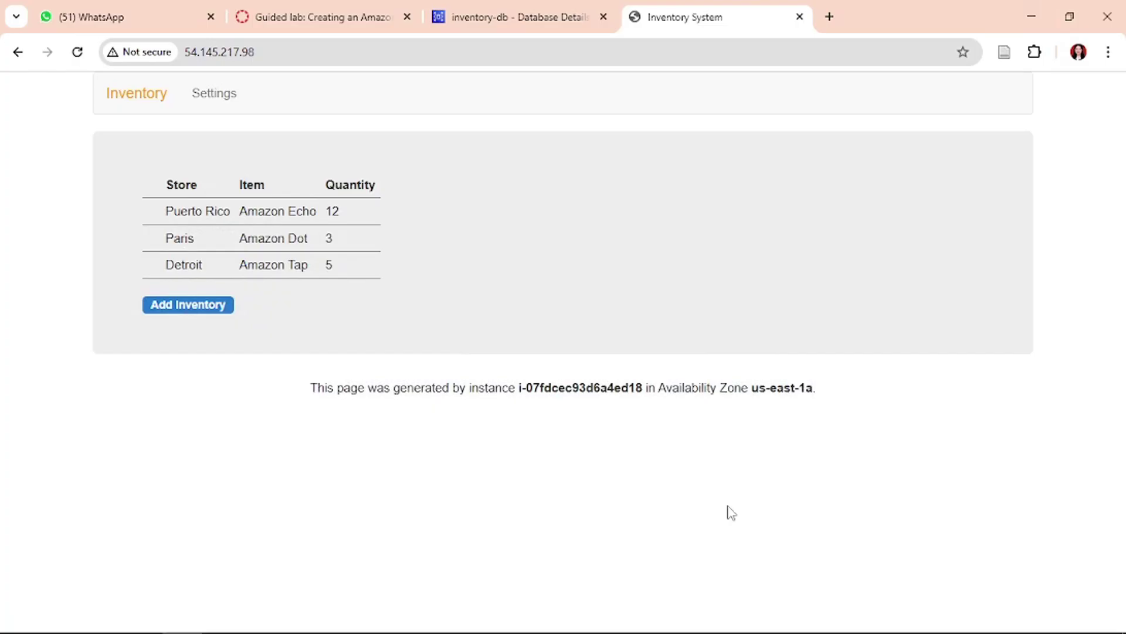
- Paste a screenshot of the three-record inventory list below the rule in Word, then start Add Inventory
key("super+shift+s")
left_click(584, 31)
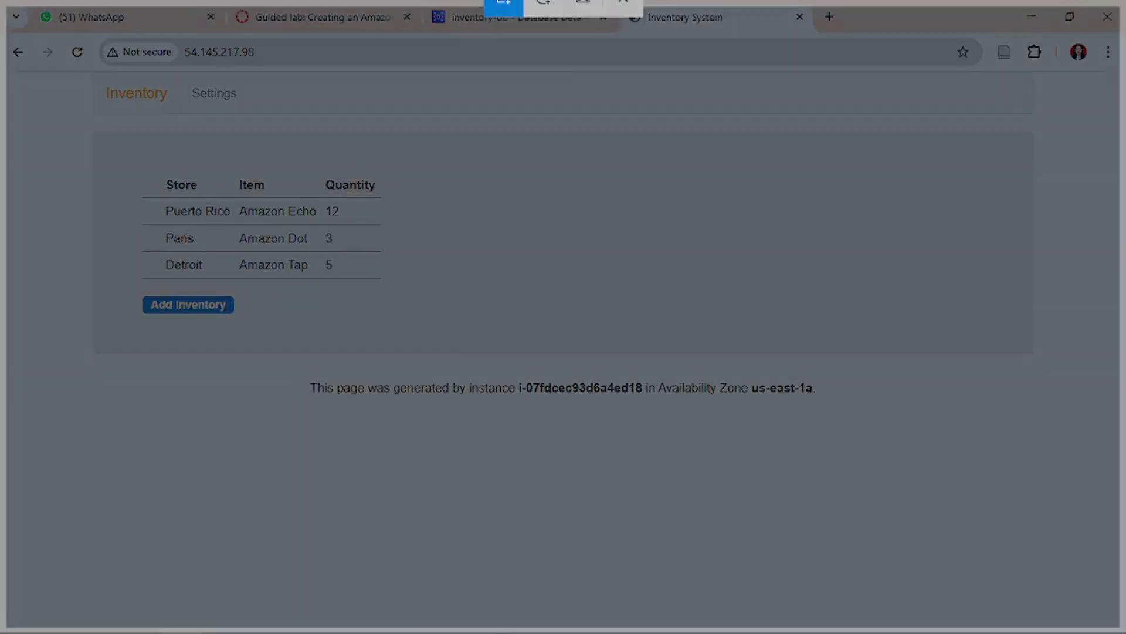
left_click(261, 628)
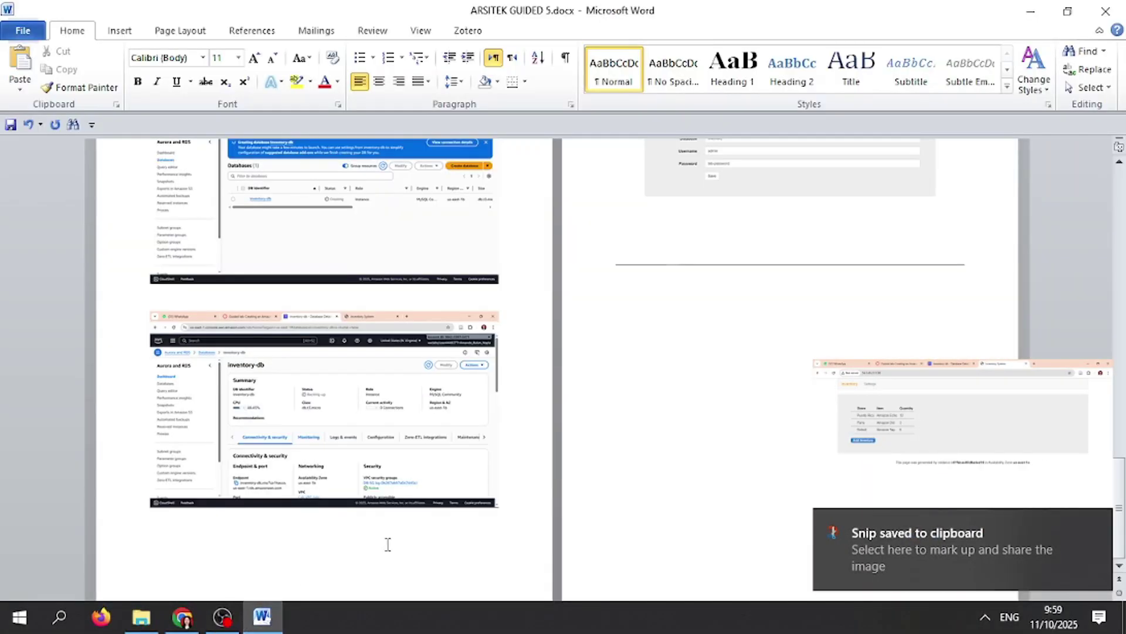
left_click(709, 352)
key("ctrl+v")
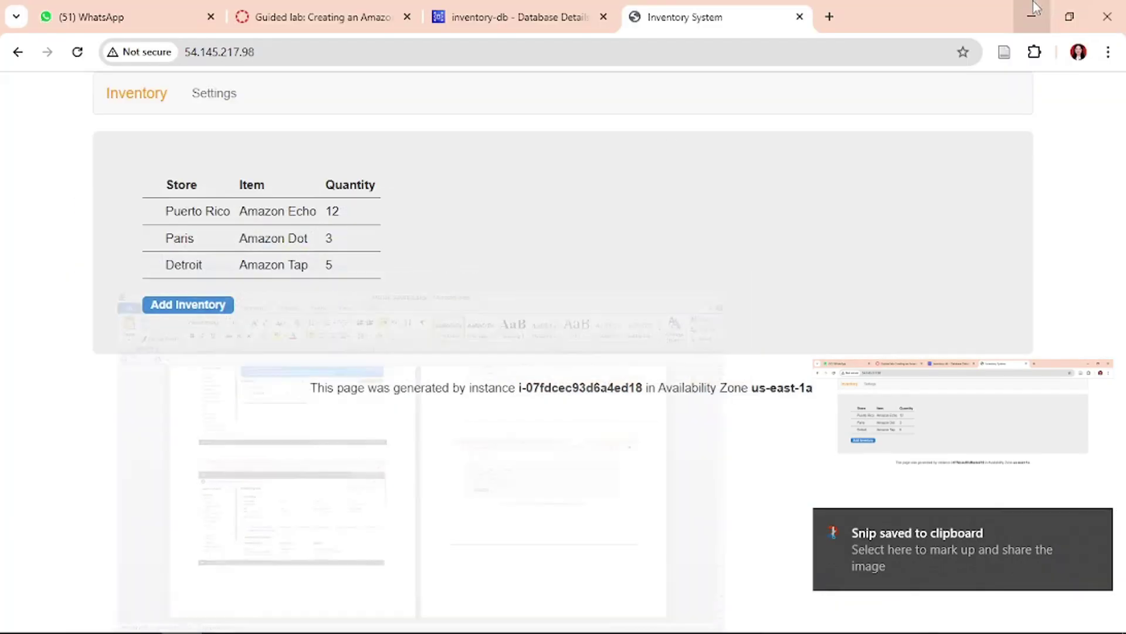
left_click(1031, 10)
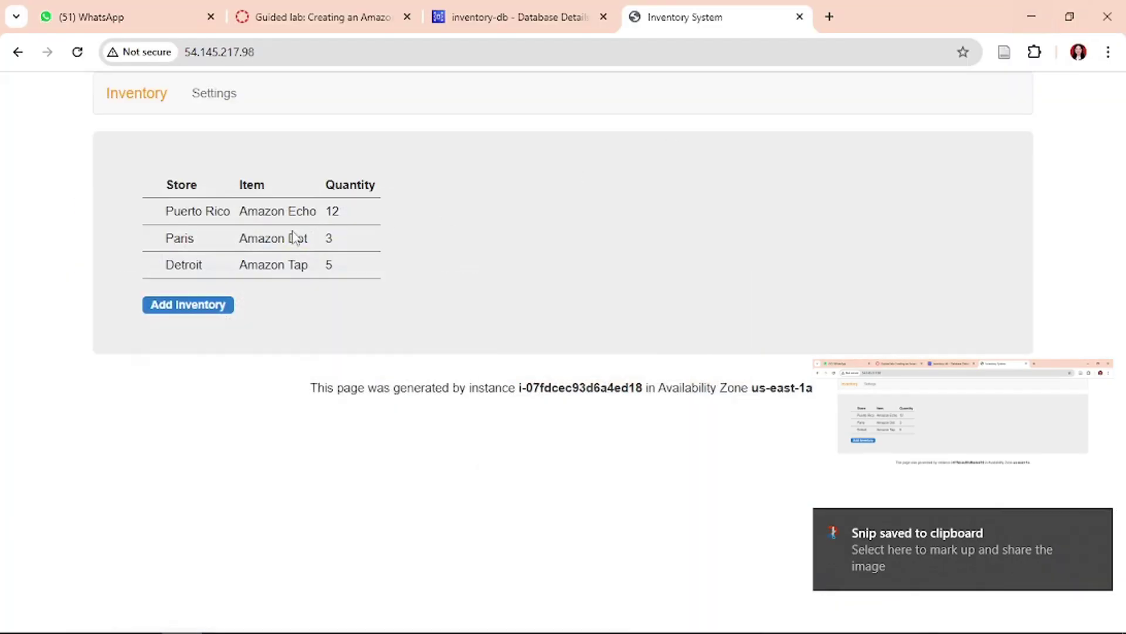
left_click(214, 312)
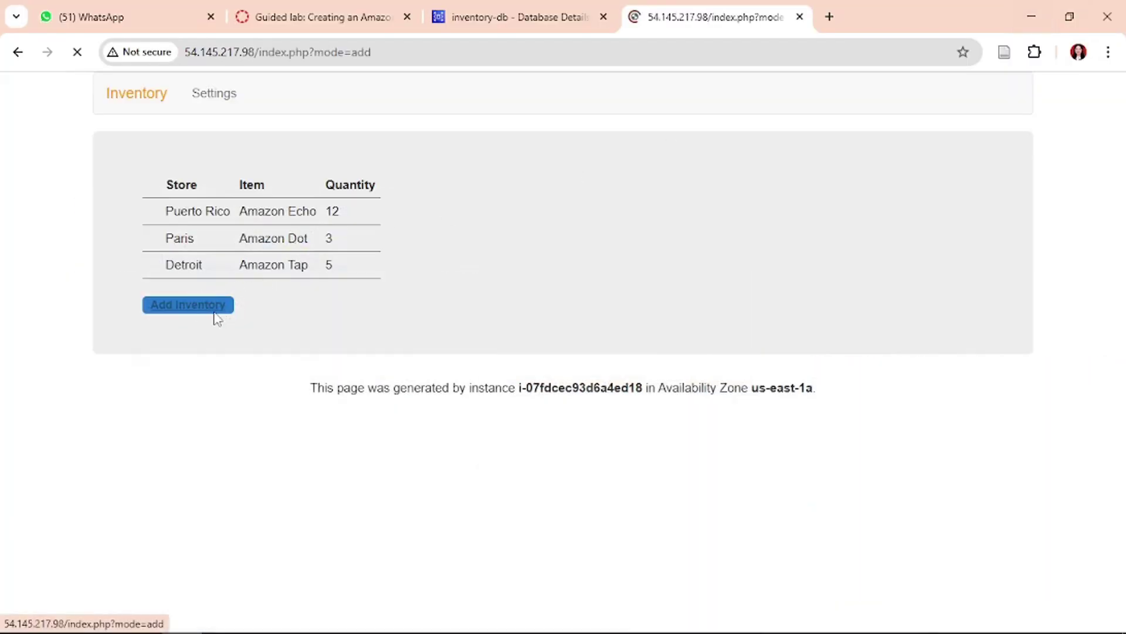
left_click(299, 13)
scroll(639, 487, "down", 2)
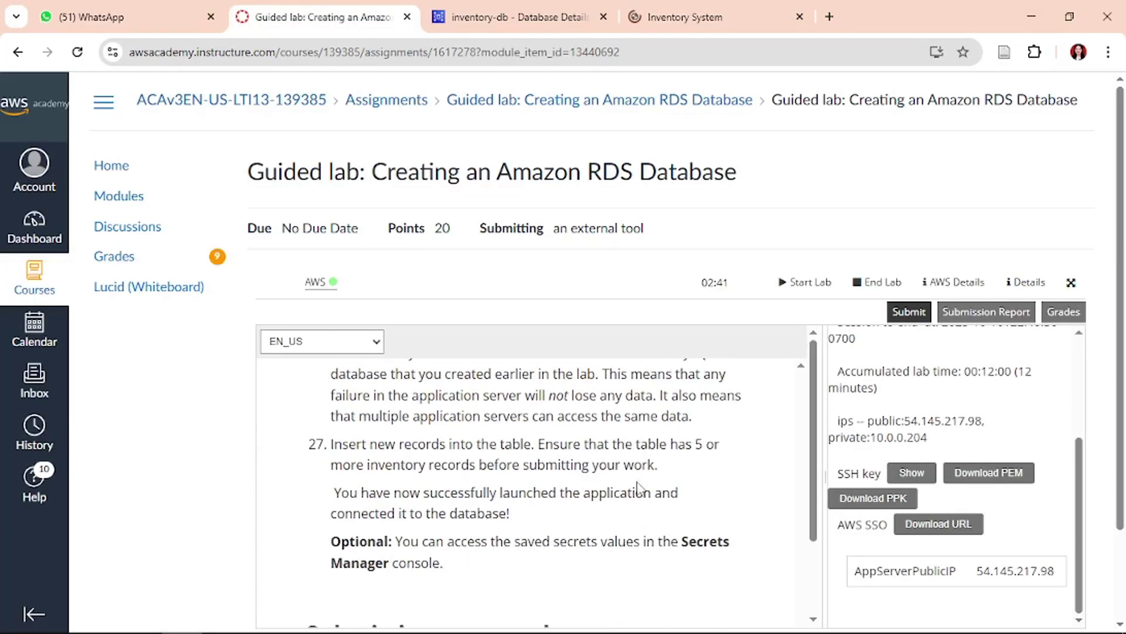
scroll(639, 487, "down", 2)
scroll(640, 487, "up", 3)
scroll(640, 487, "up", 1)
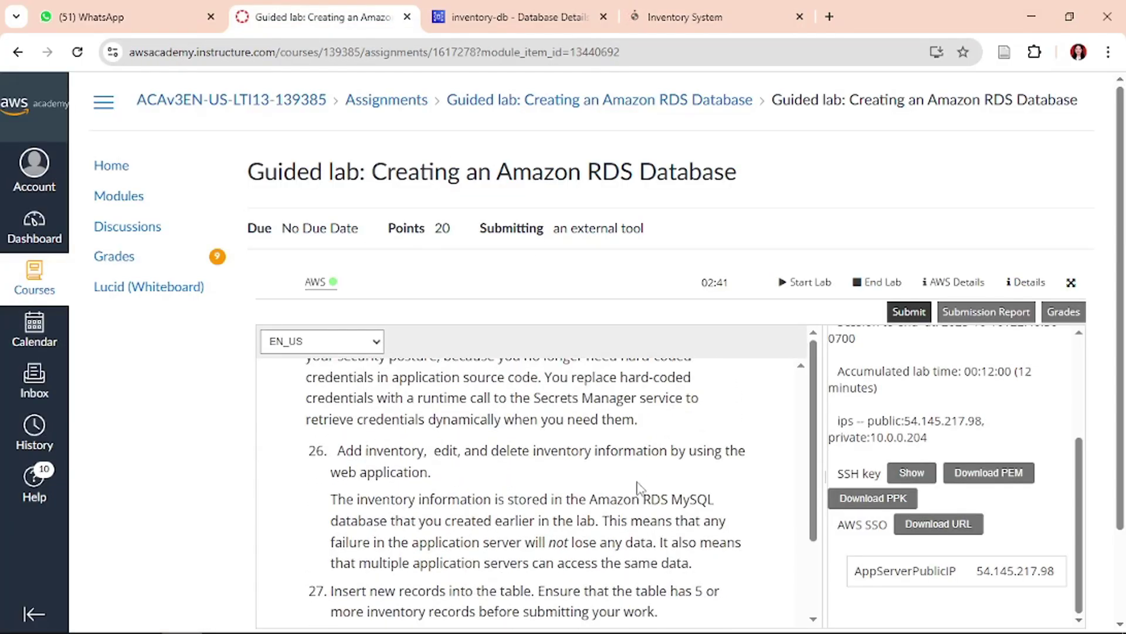
left_click(681, 14)
left_click(521, 9)
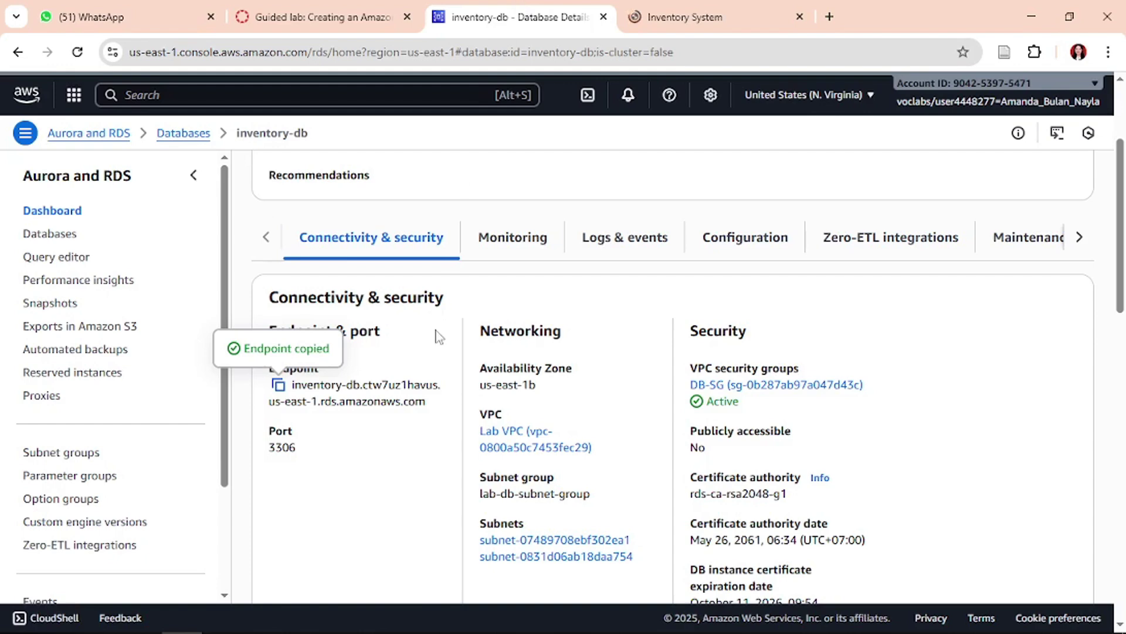
left_click(656, 8)
left_click(521, 13)
scroll(432, 361, "up", 3)
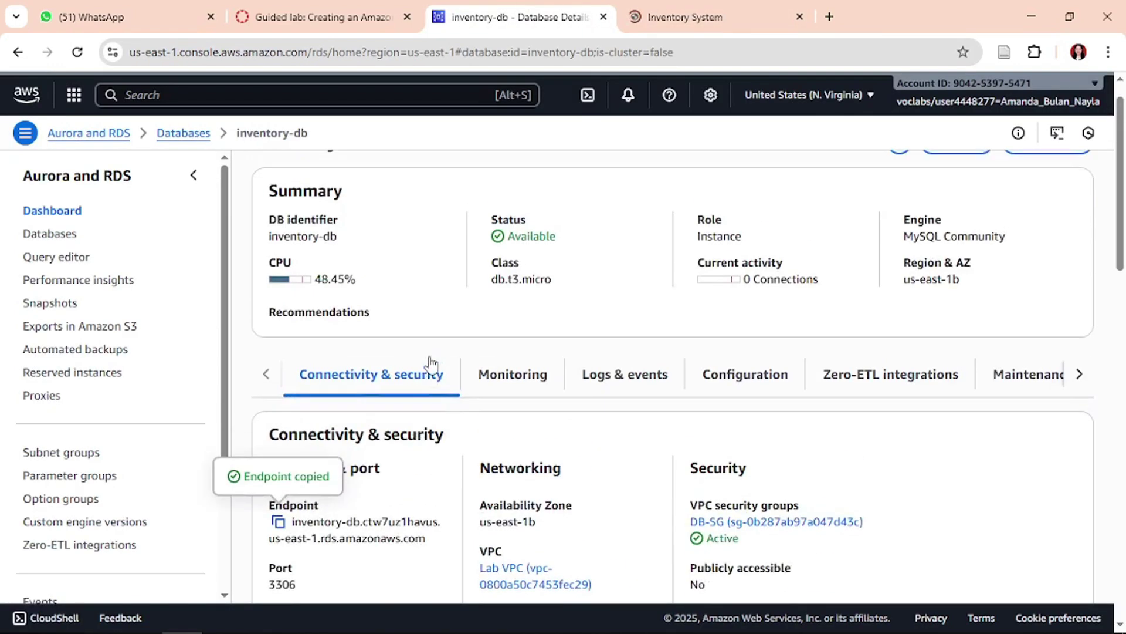
scroll(431, 361, "down", 3)
scroll(428, 364, "up", 3)
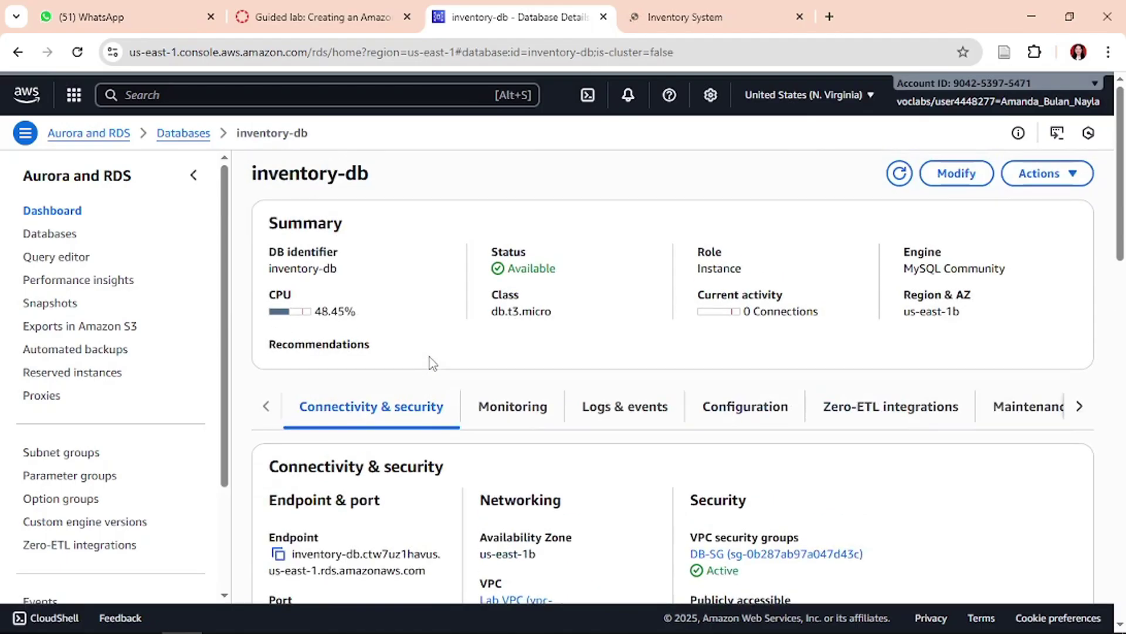
left_click(702, 11)
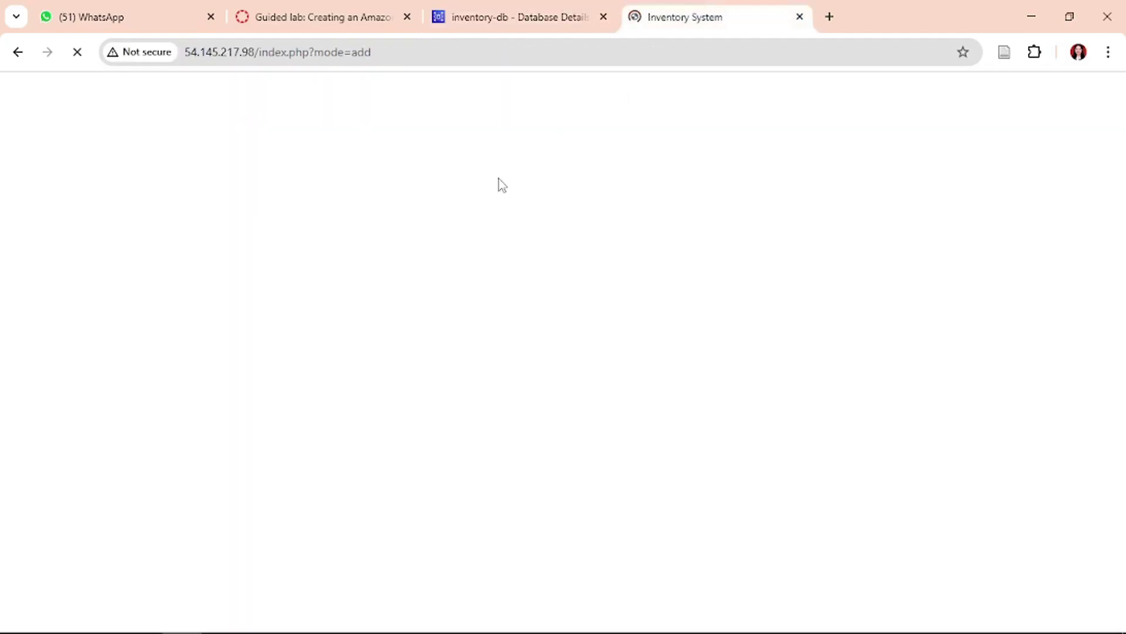
left_click(375, 14)
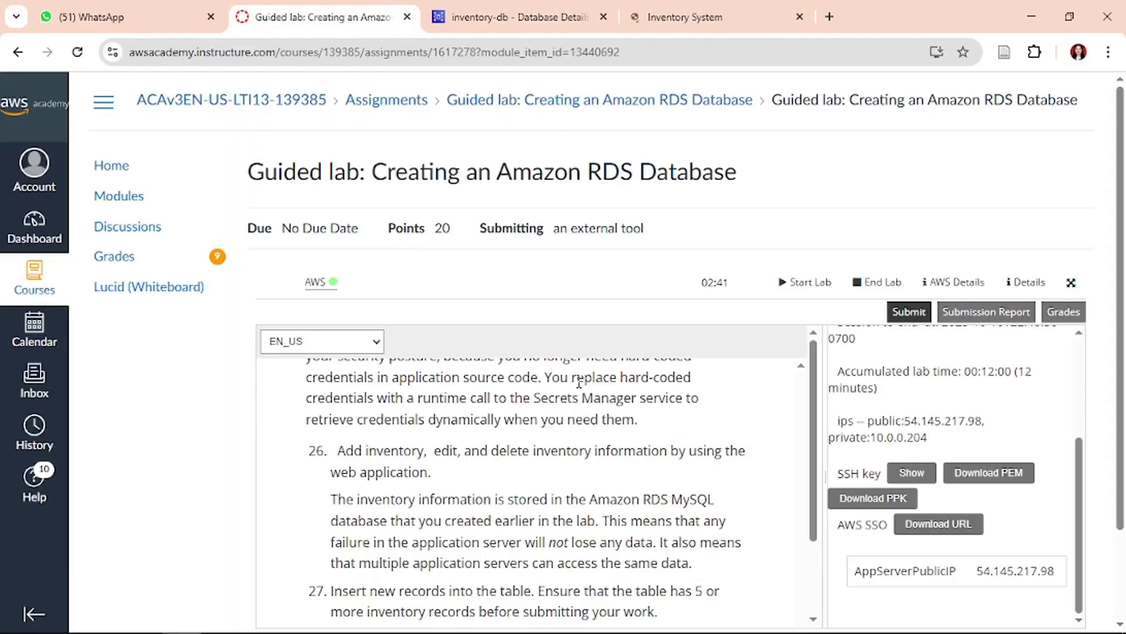
scroll(626, 495, "down", 3)
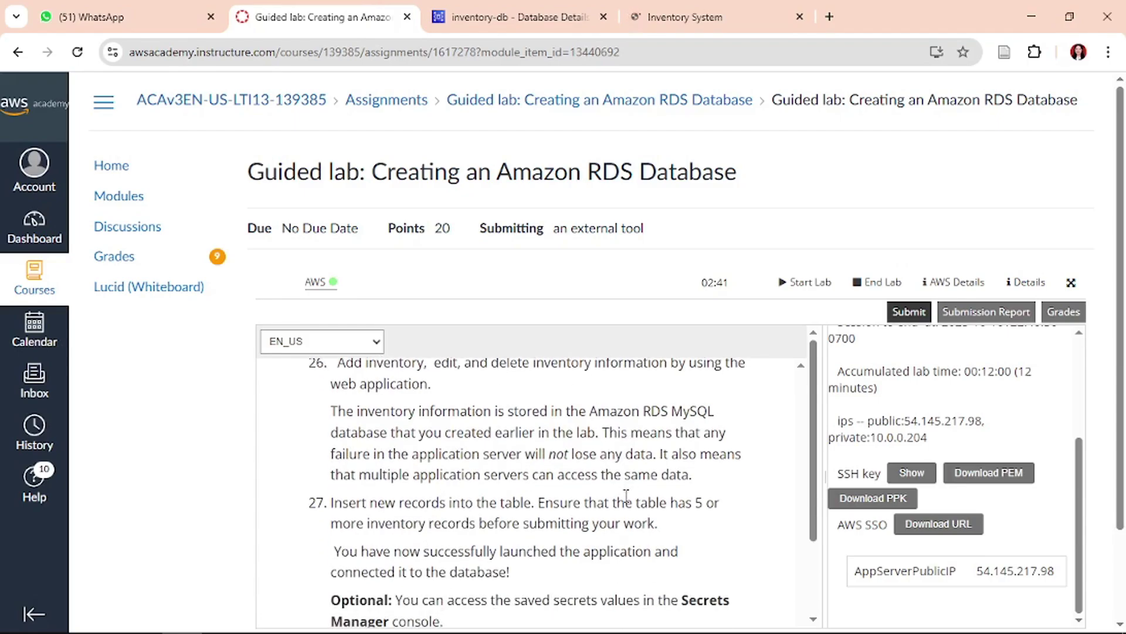
scroll(626, 496, "down", 3)
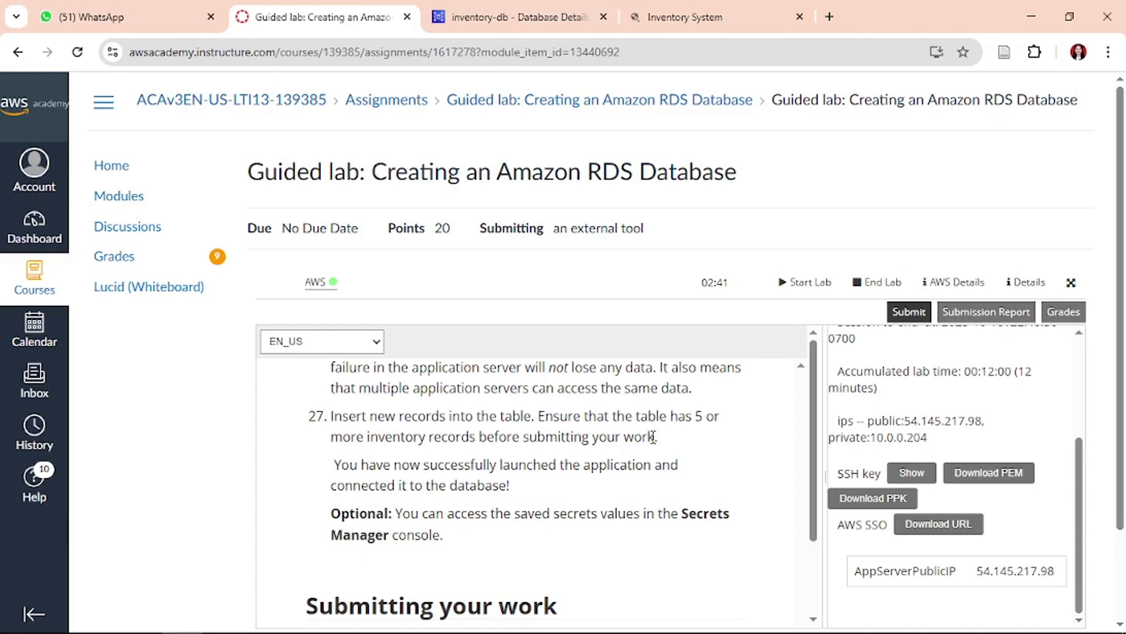
left_click(774, 8)
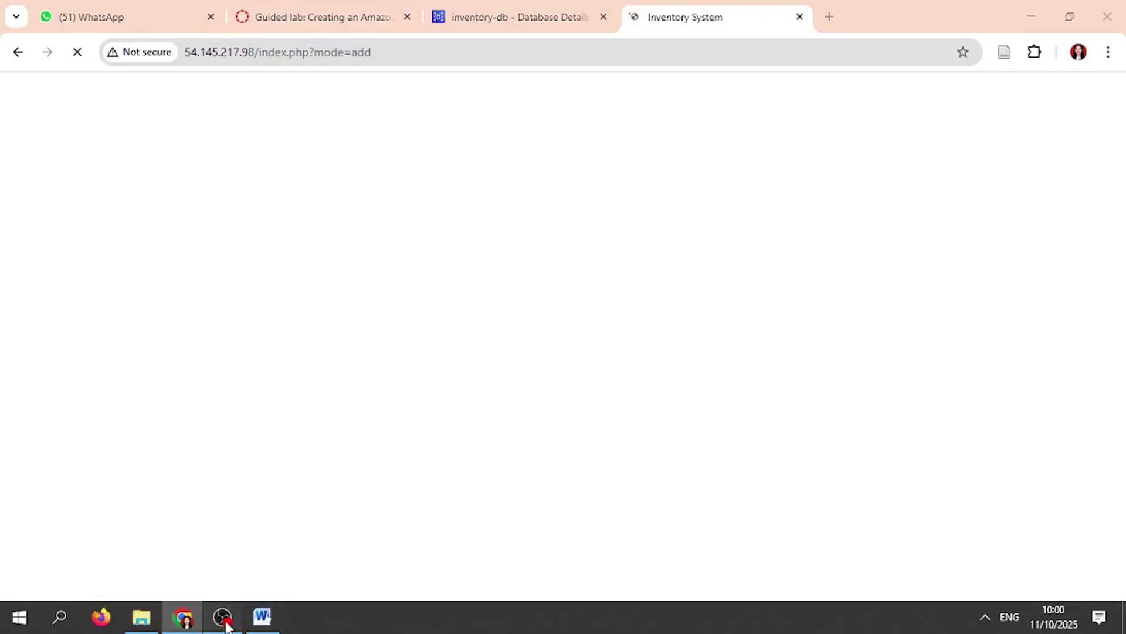
left_click(226, 624)
- Snip the empty Add Inventory form, paste it below the previous image in Word, and save
left_click(1107, 473)
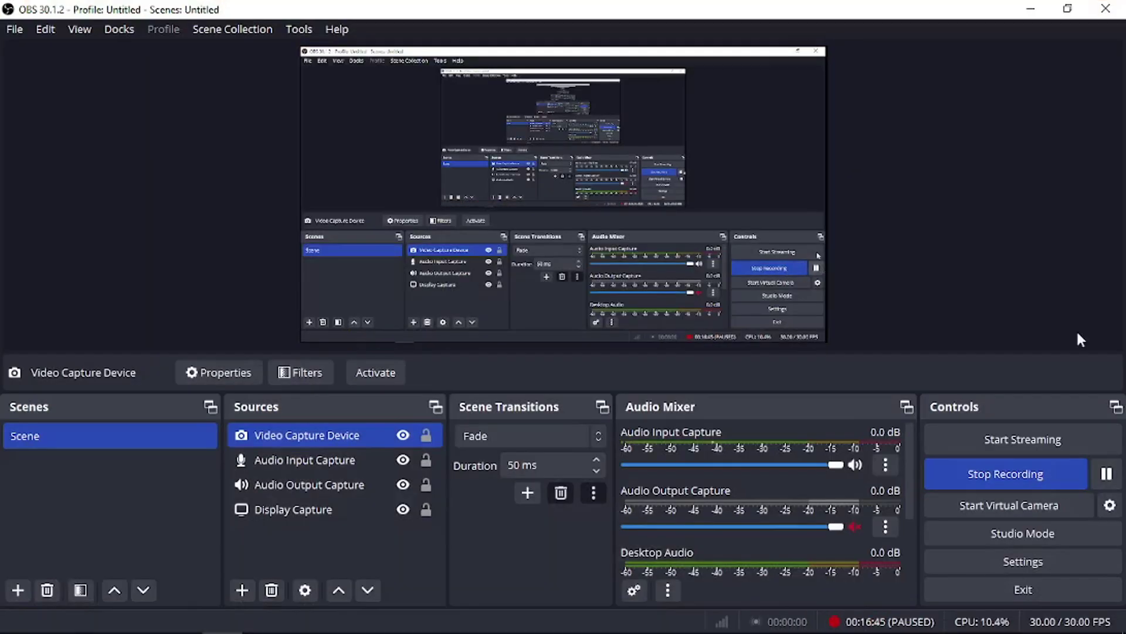
left_click(1031, 9)
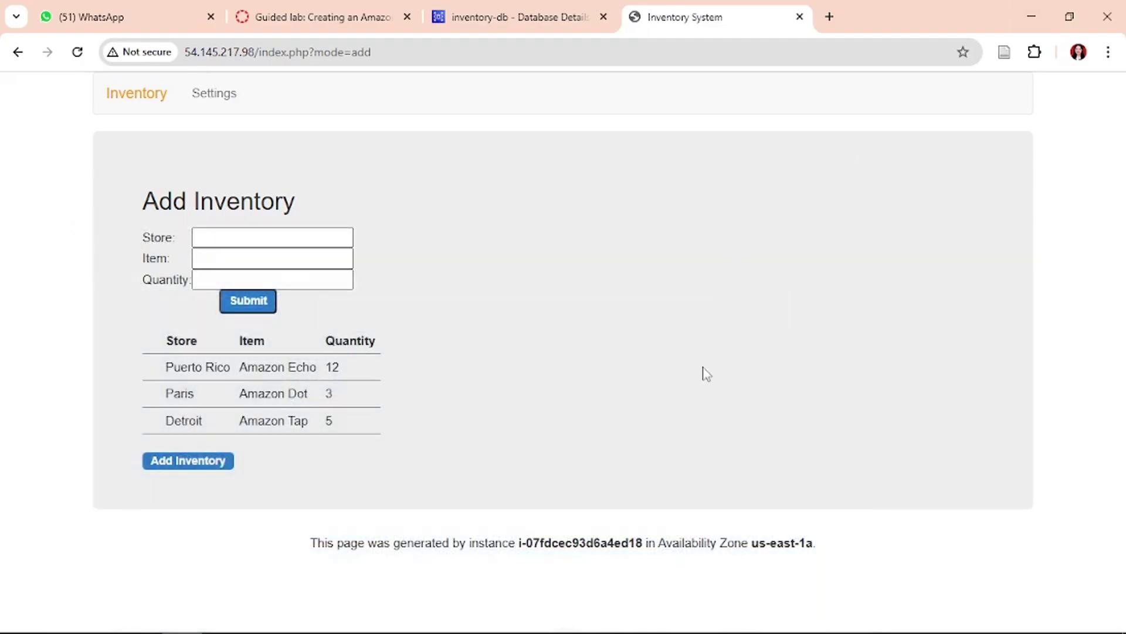
key("super+shift+s")
left_click(624, 18)
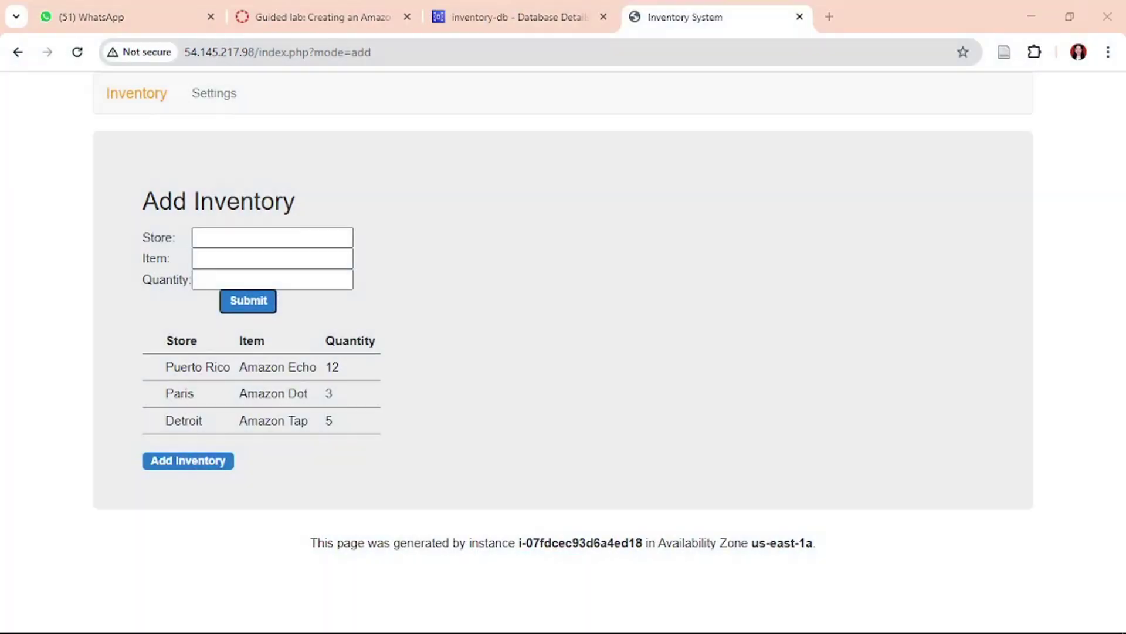
left_click(261, 616)
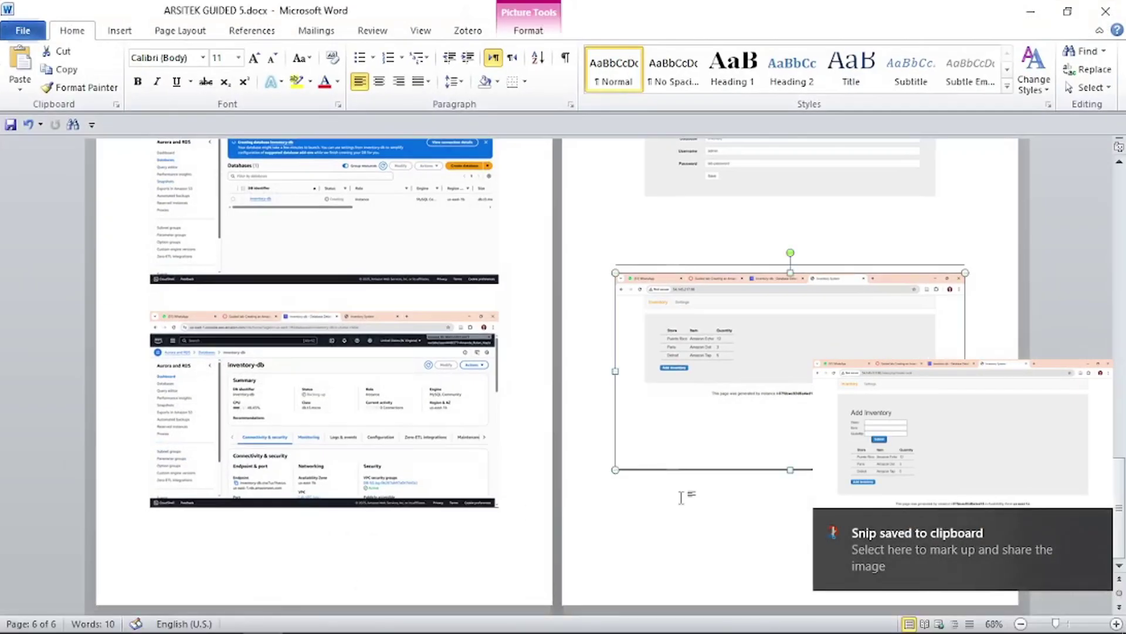
key("ctrl+z")
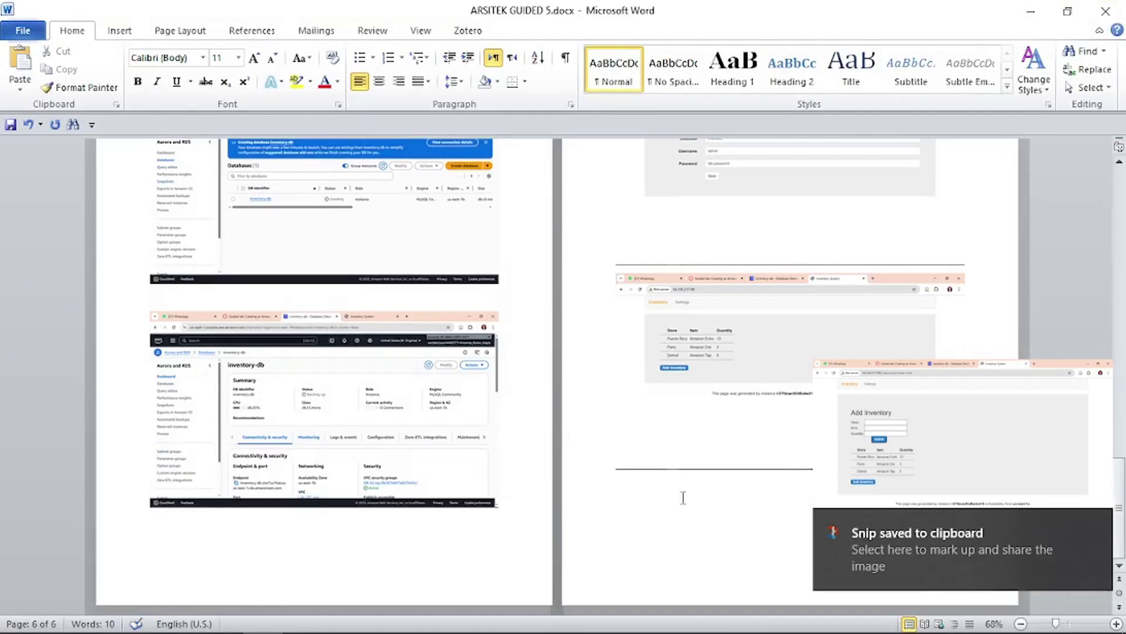
key("ctrl+v")
key("ctrl+s")
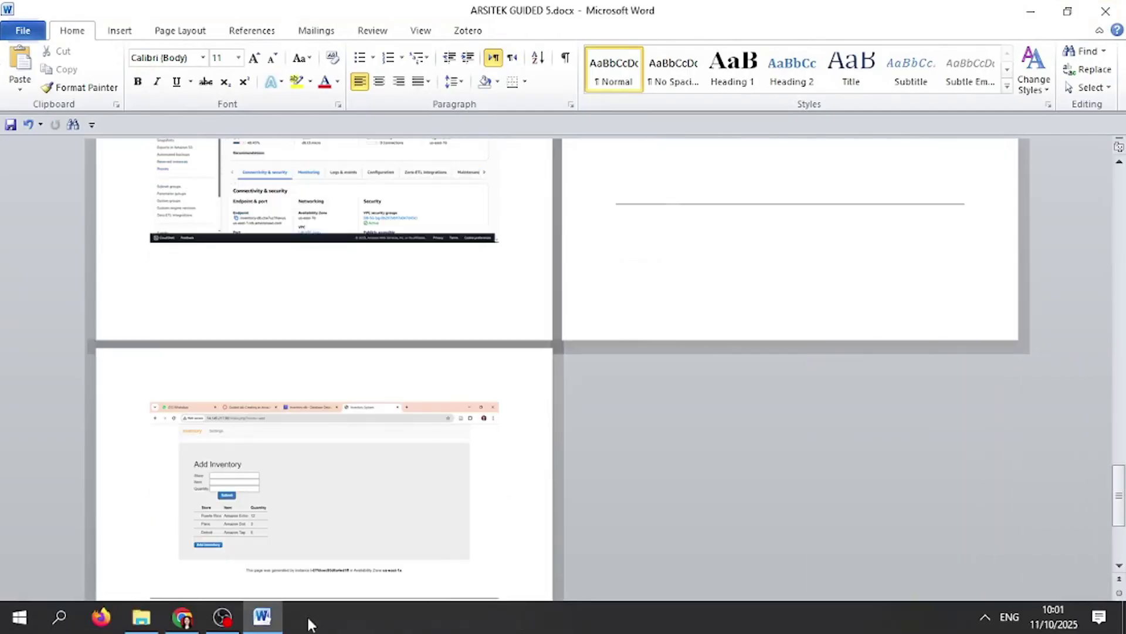
left_click(183, 616)
- Submit a new inventory record with Store 'Miniso' and Item 'Tumbler'
left_click(243, 237)
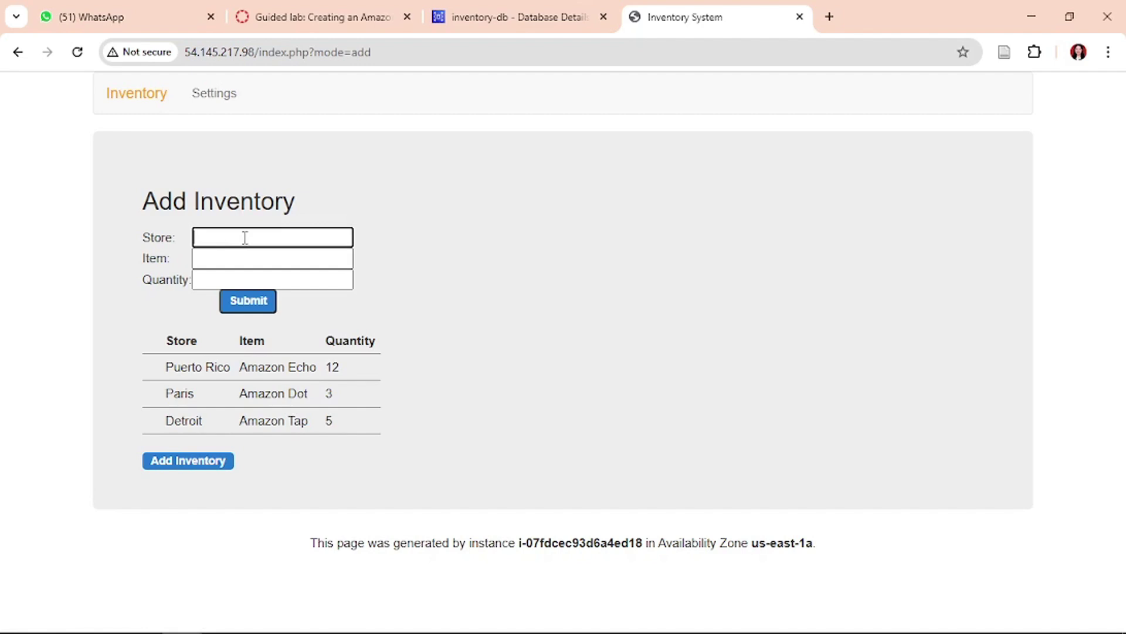
type("Miniso")
left_click(254, 262)
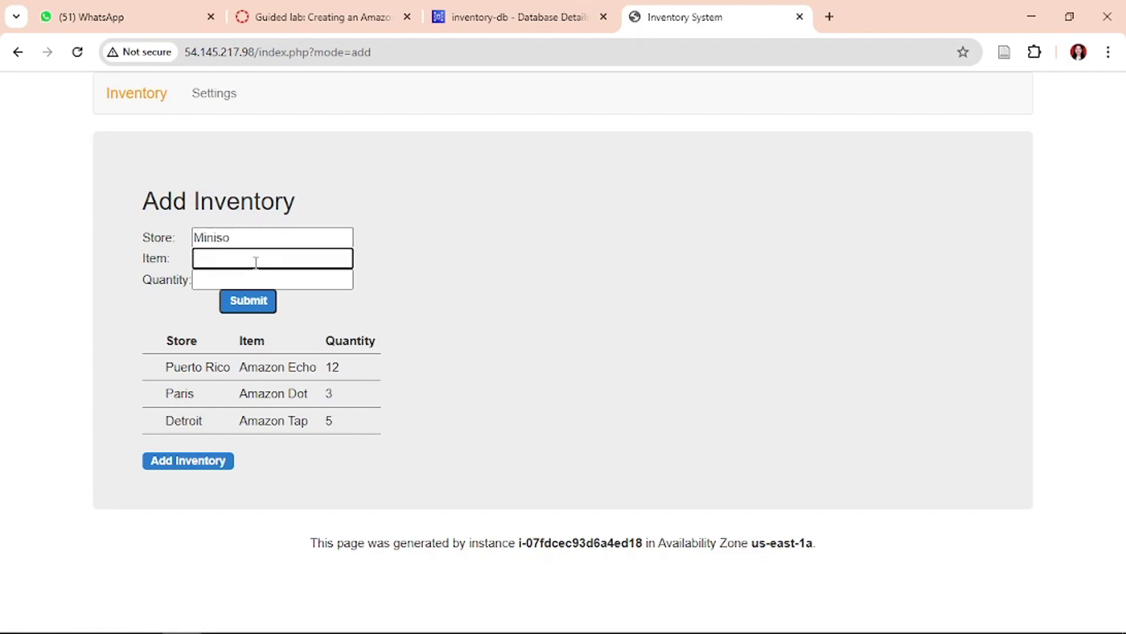
type("t")
type("Tumbler")
left_click(267, 301)
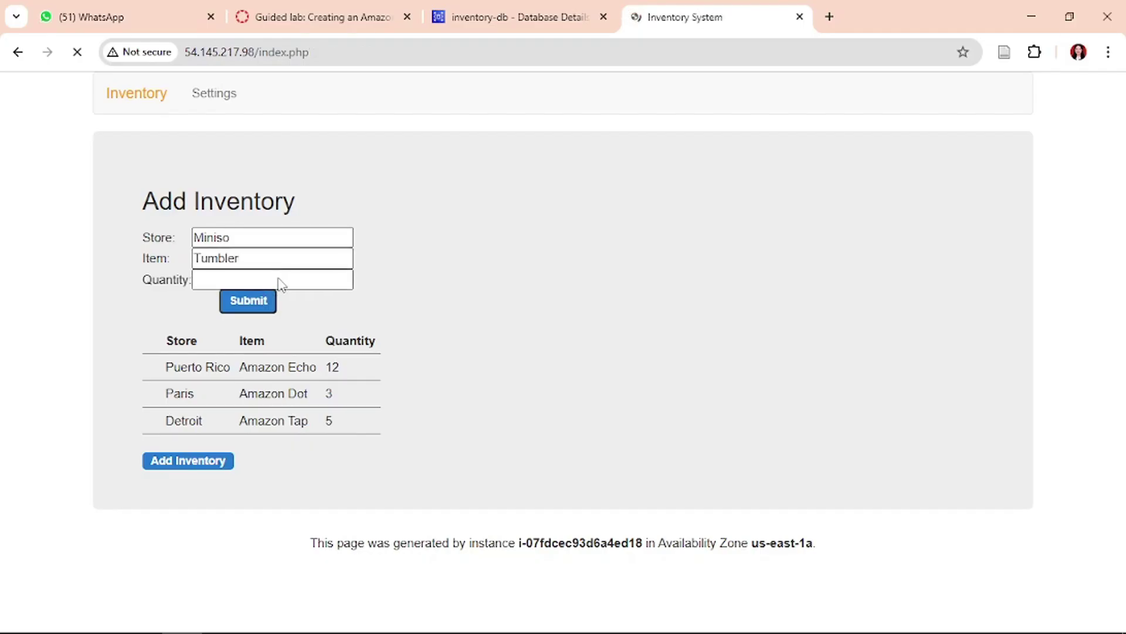